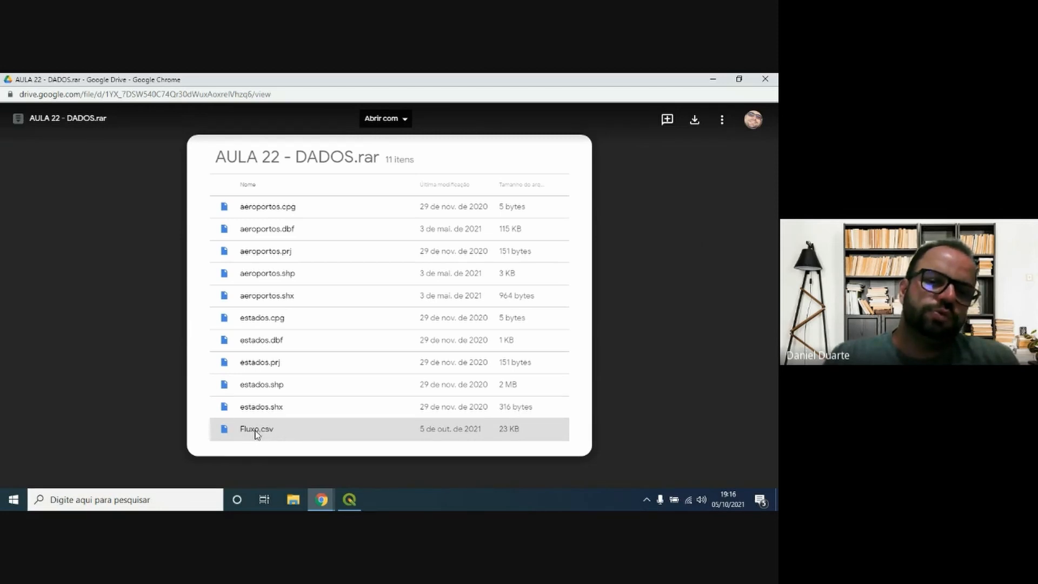
# Close the AULA 22 - DADOS.rar preview and read through the Matriz de Origem/Destino dataset page, including its description and resource files
pyautogui.click(766, 80)
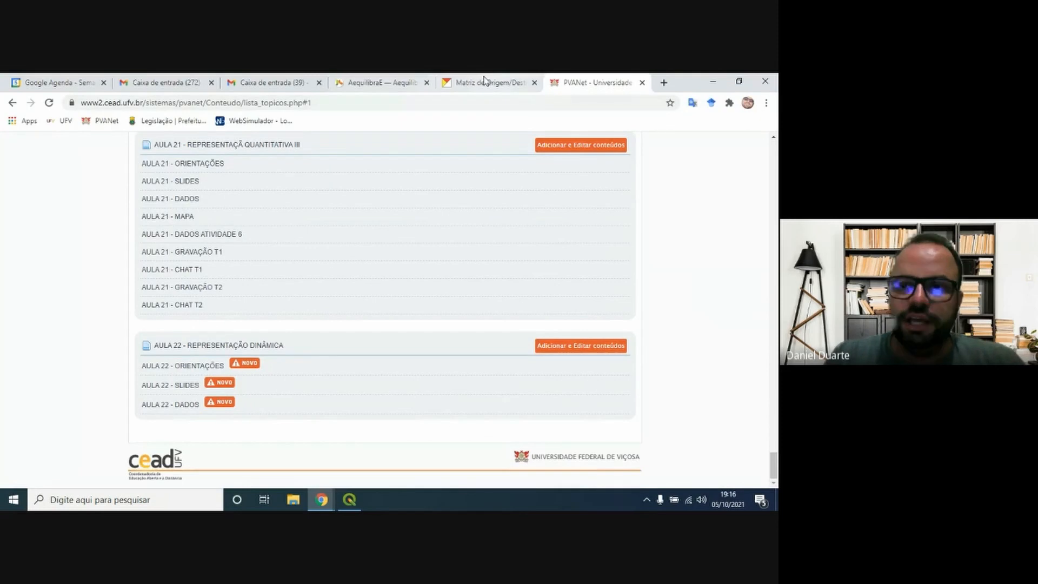
pyautogui.click(487, 82)
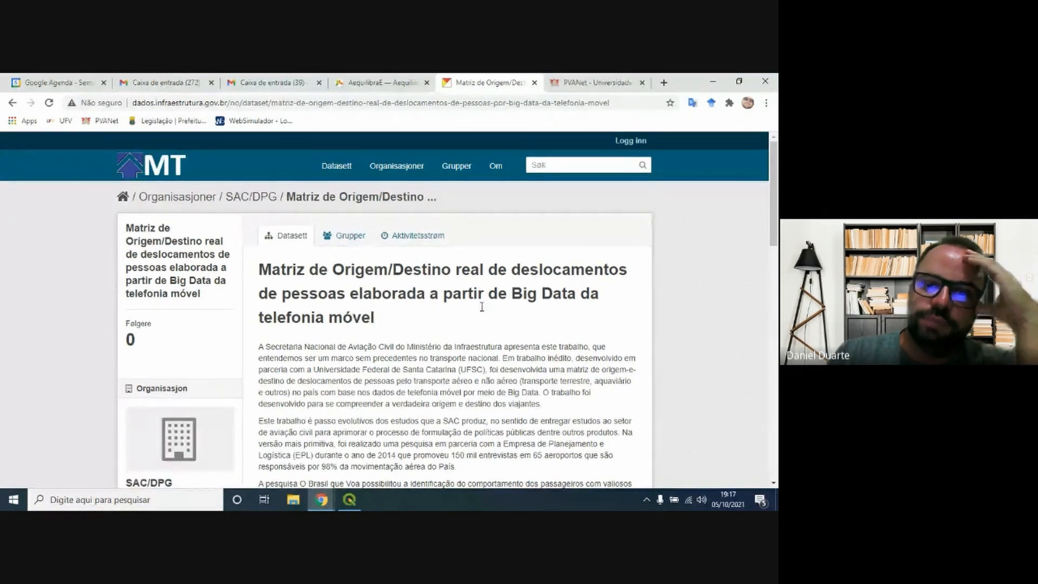
pyautogui.click(319, 101)
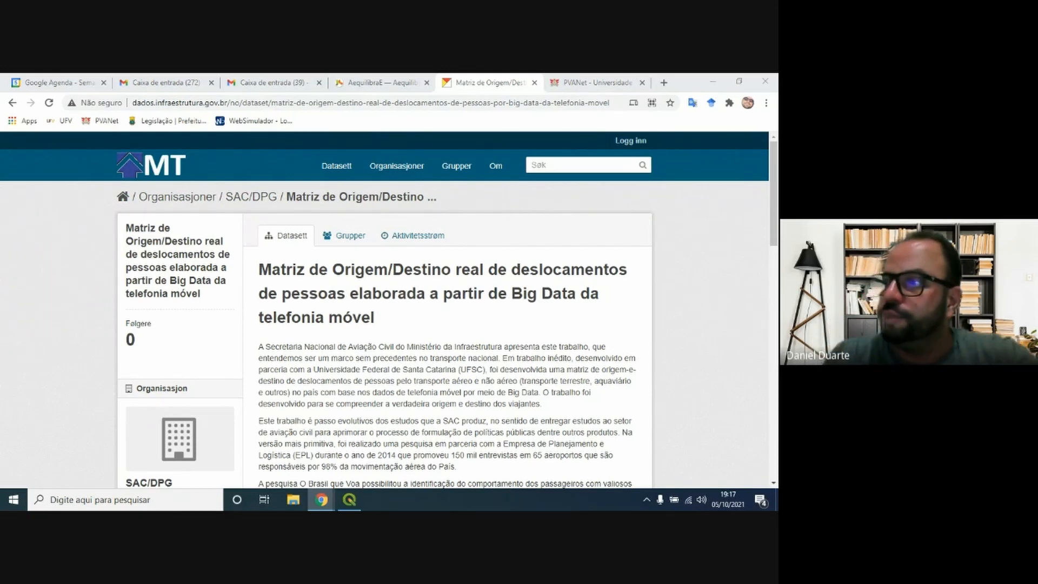
pyautogui.scroll(-1, 550, 294)
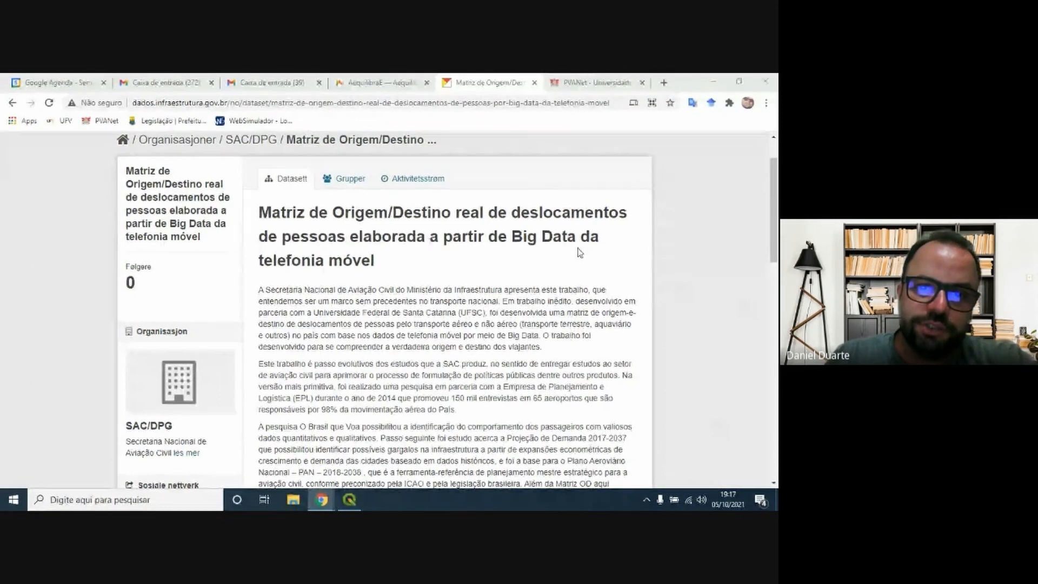
pyautogui.scroll(-4, 438, 267)
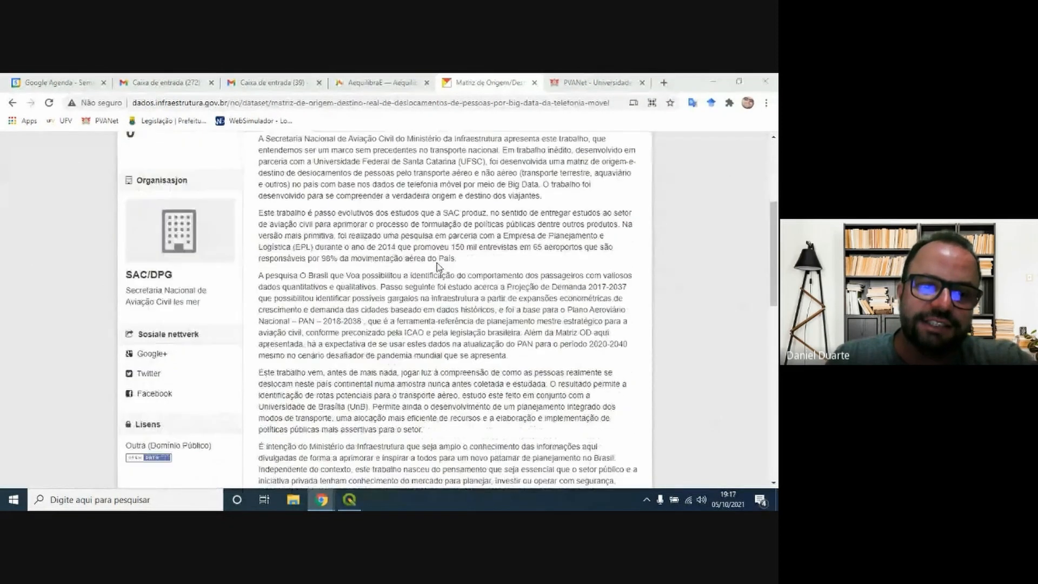
pyautogui.scroll(-4, 438, 267)
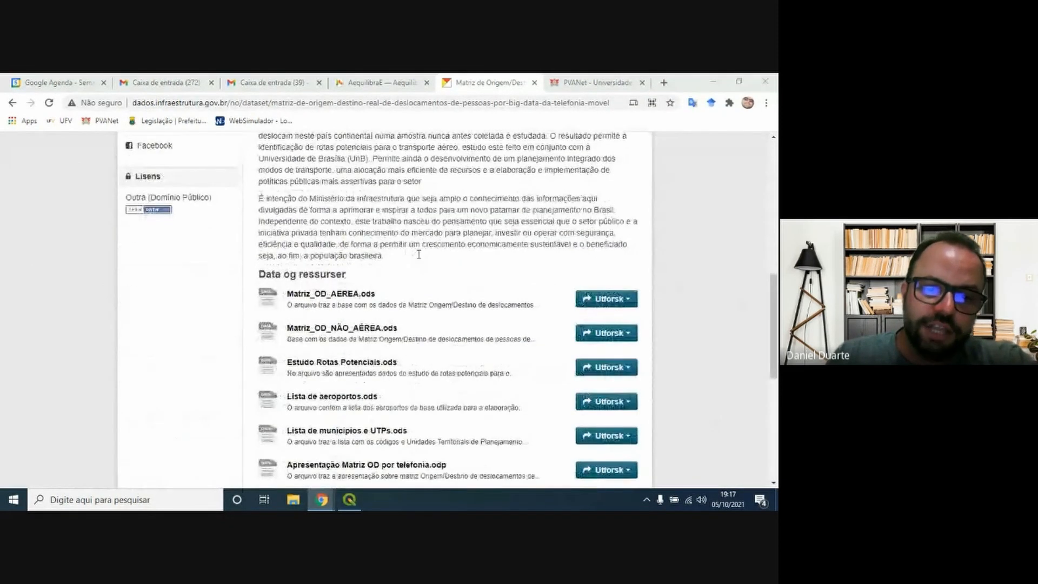
pyautogui.scroll(5, 360, 256)
pyautogui.scroll(2, 360, 255)
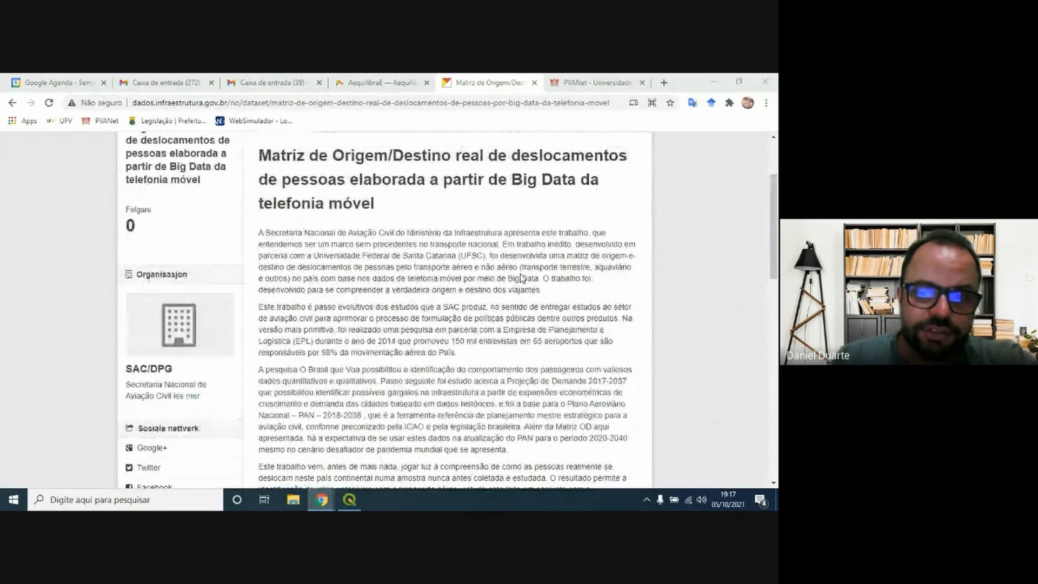
pyautogui.scroll(1, 521, 278)
pyautogui.scroll(-3, 521, 278)
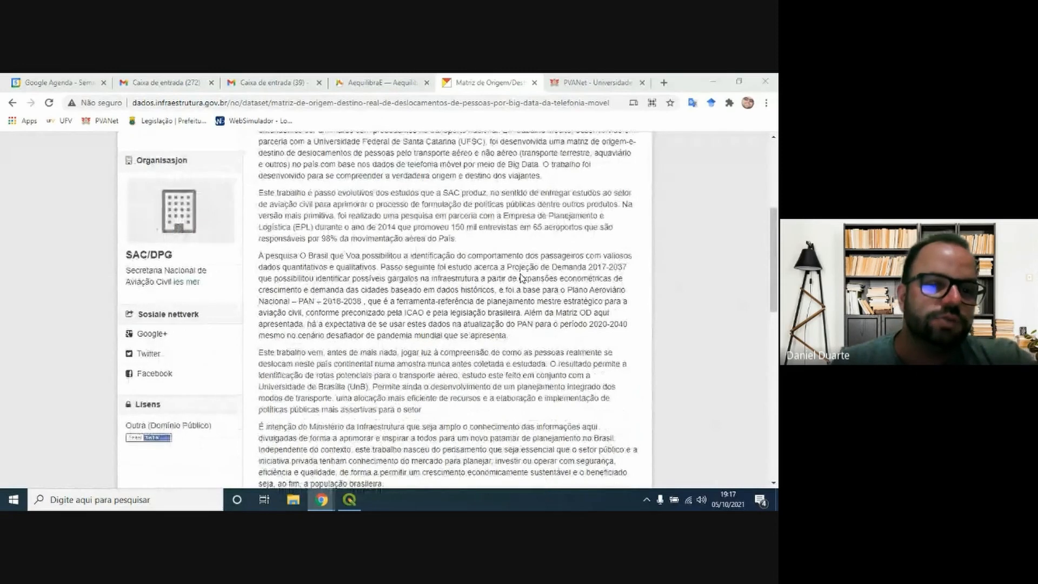
pyautogui.scroll(3, 520, 278)
pyautogui.scroll(2, 521, 278)
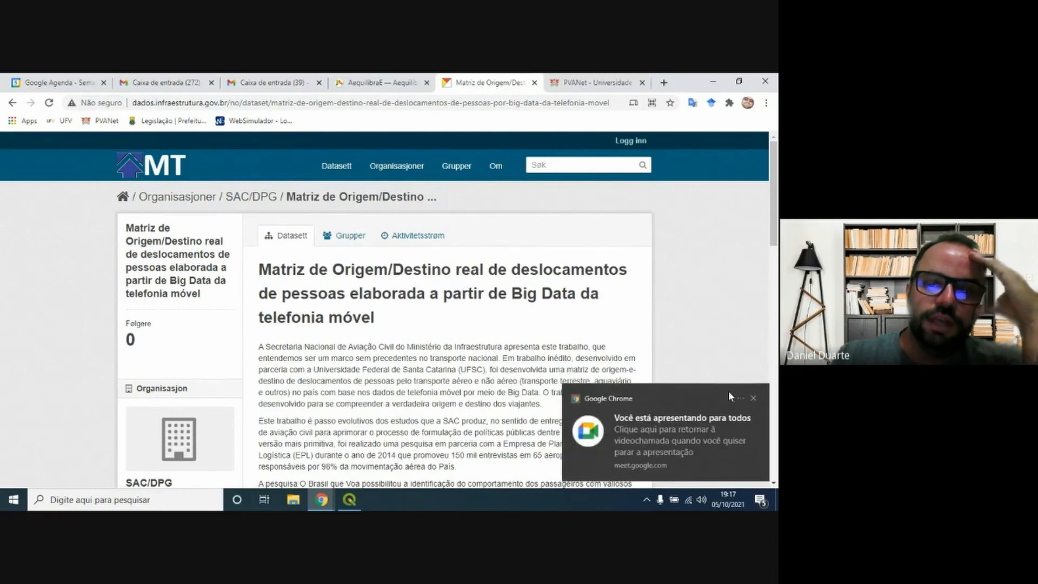
# Dismiss the screen-presenting notification and highlight the words "Big Data" in the dataset's title
pyautogui.click(742, 396)
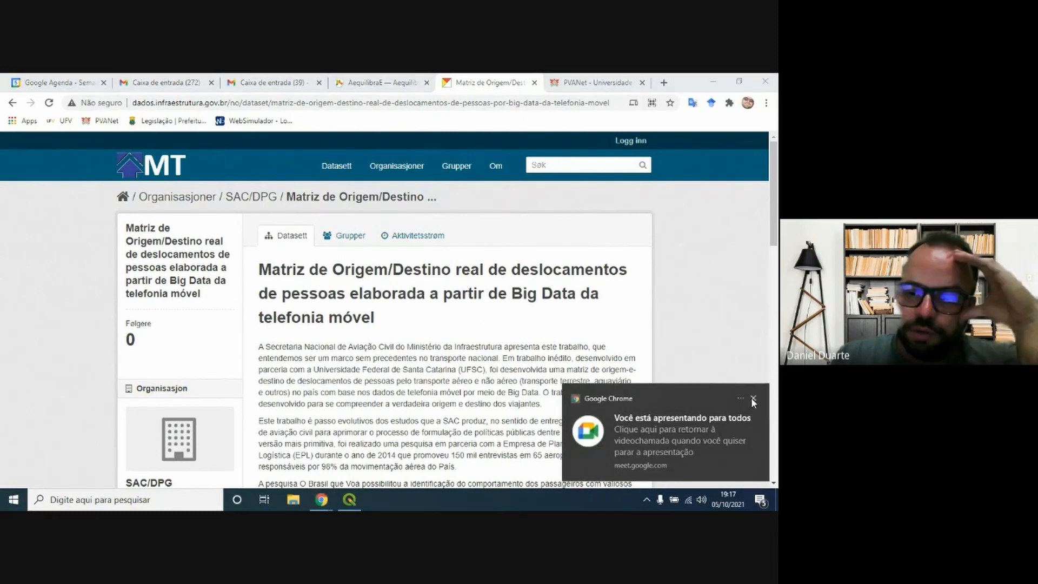
pyautogui.click(753, 400)
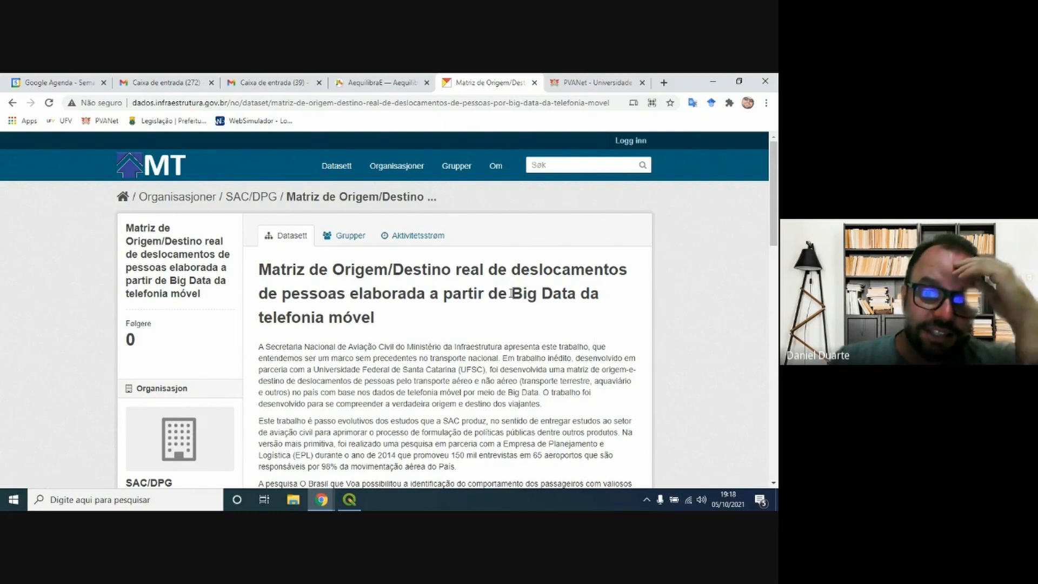
pyautogui.moveTo(512, 293); pyautogui.dragTo(575, 295)
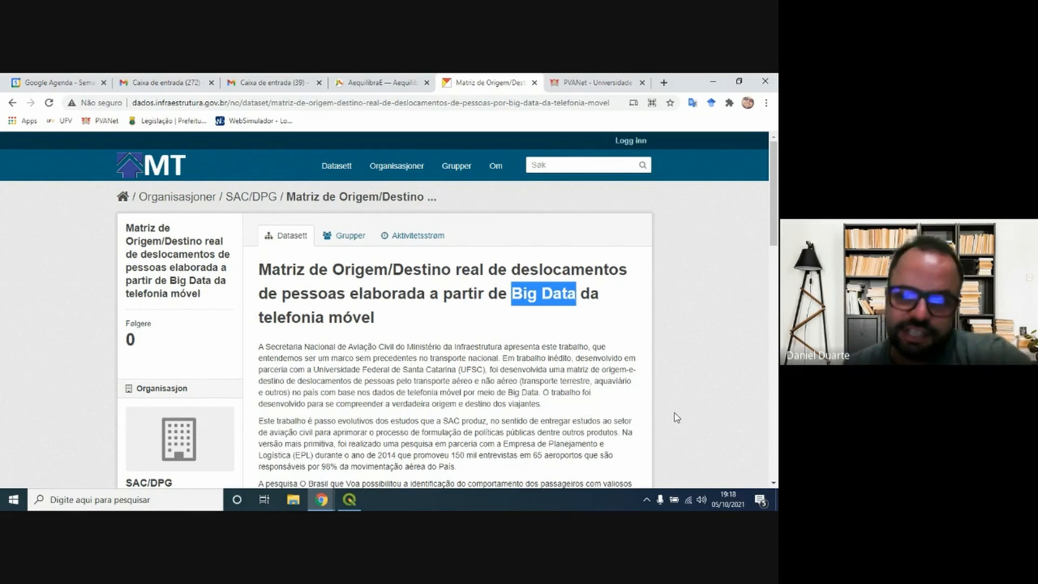
pyautogui.scroll(-1, 676, 418)
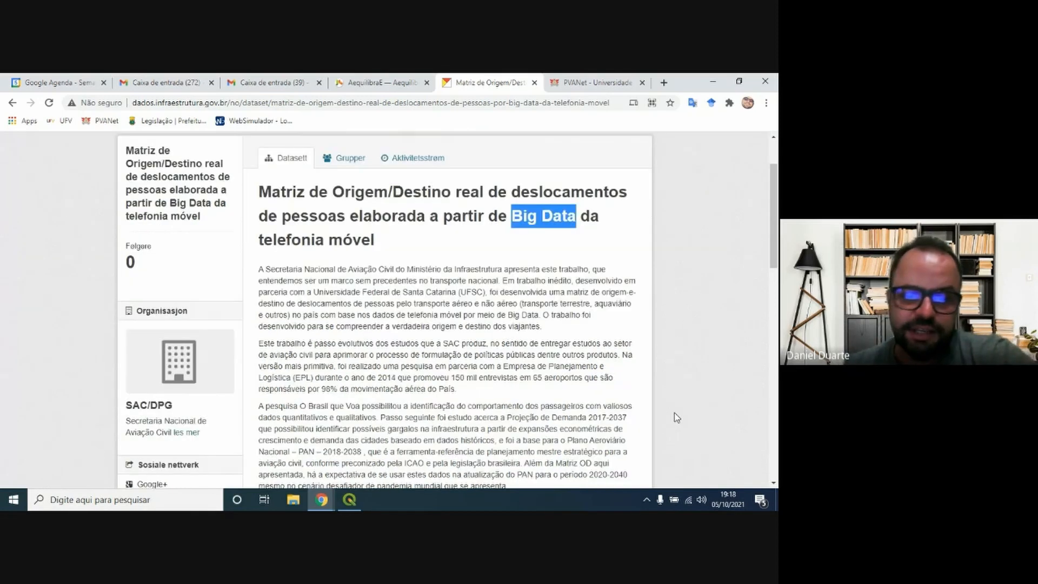
pyautogui.scroll(-1, 676, 417)
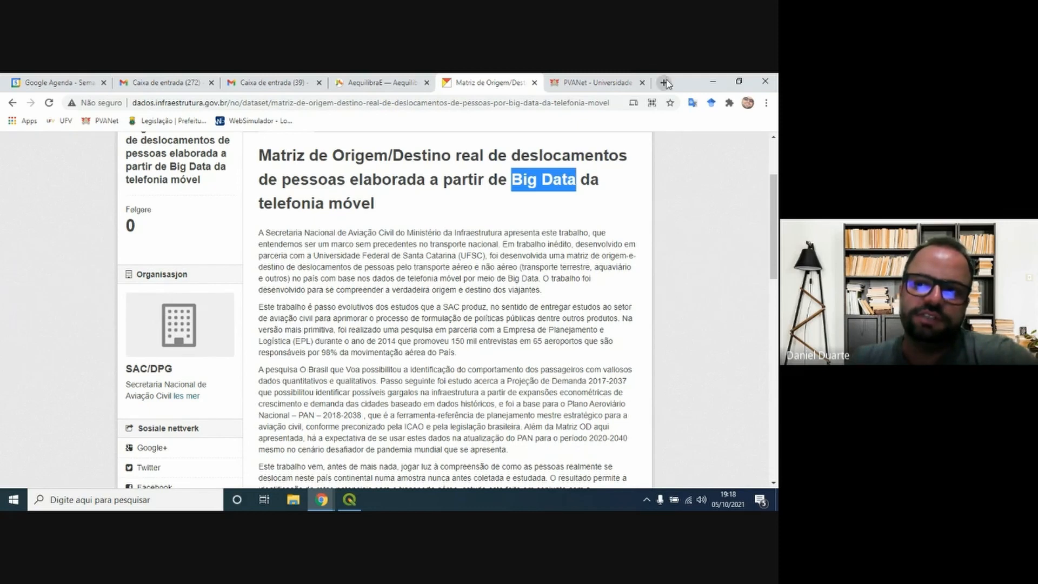
# Switch to QGIS, start a new blank project and show its layer list
pyautogui.click(766, 103)
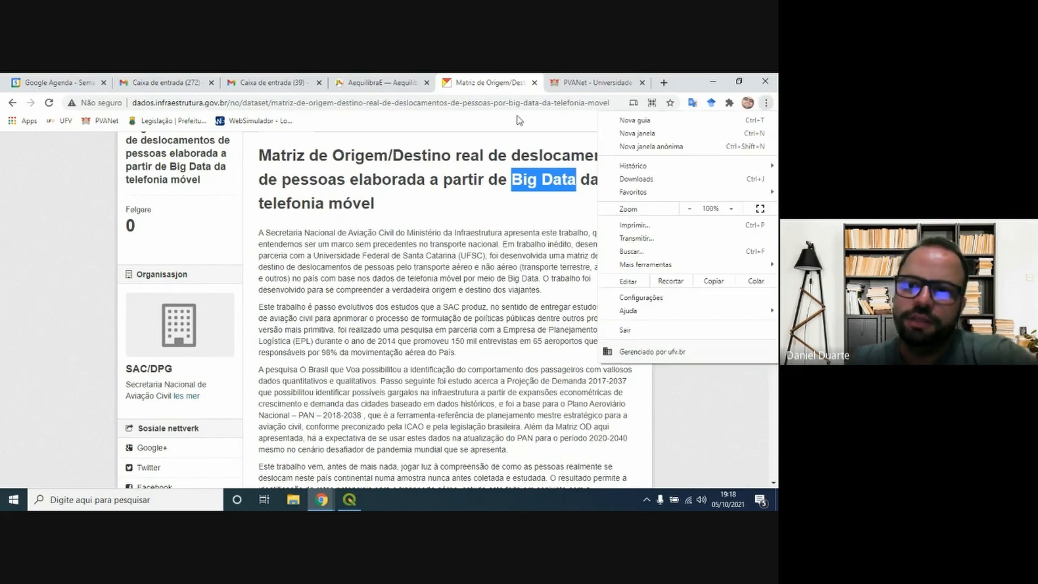
pyautogui.click(713, 82)
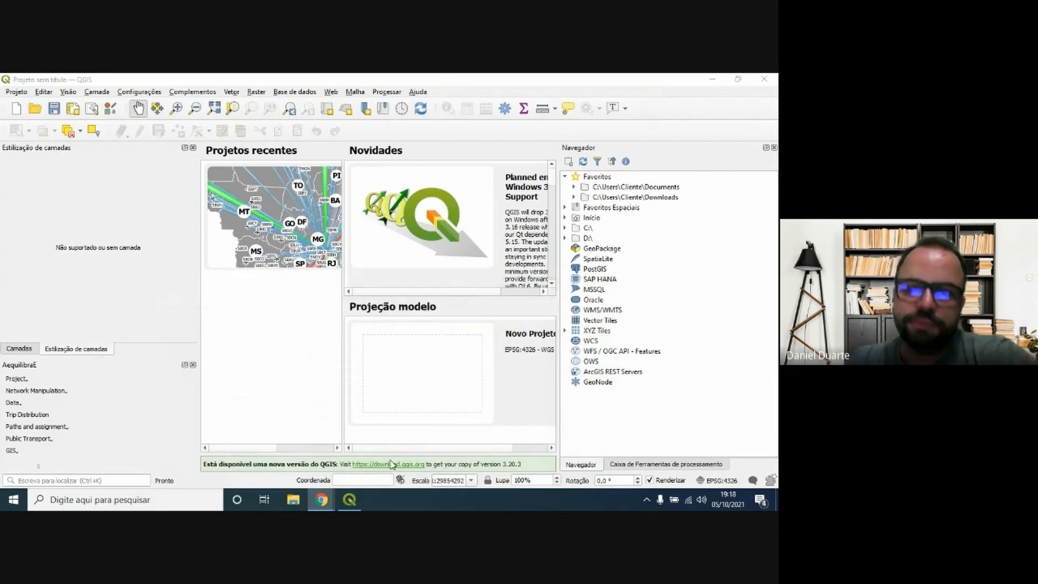
pyautogui.click(15, 108)
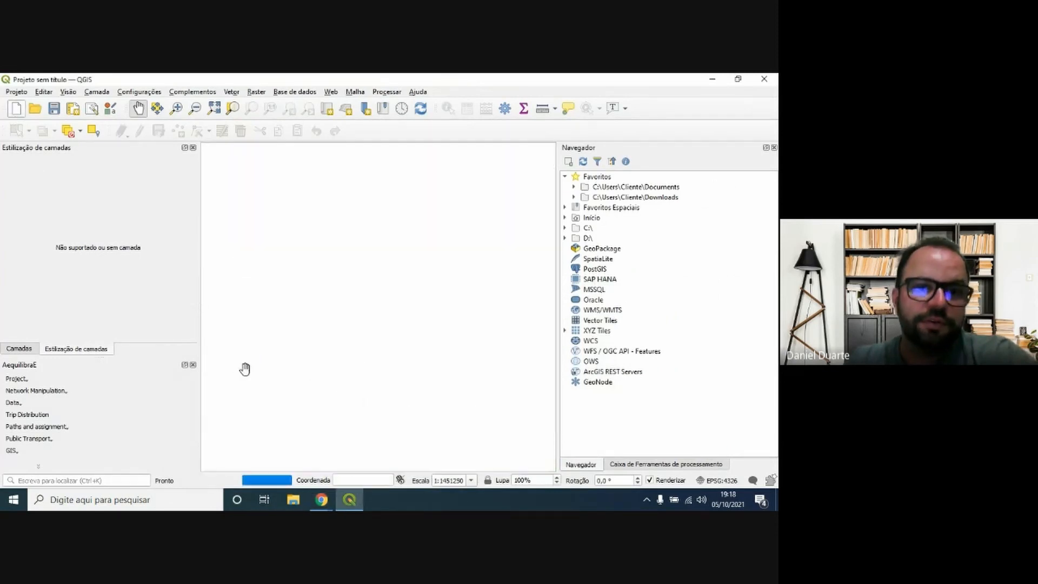
pyautogui.click(20, 349)
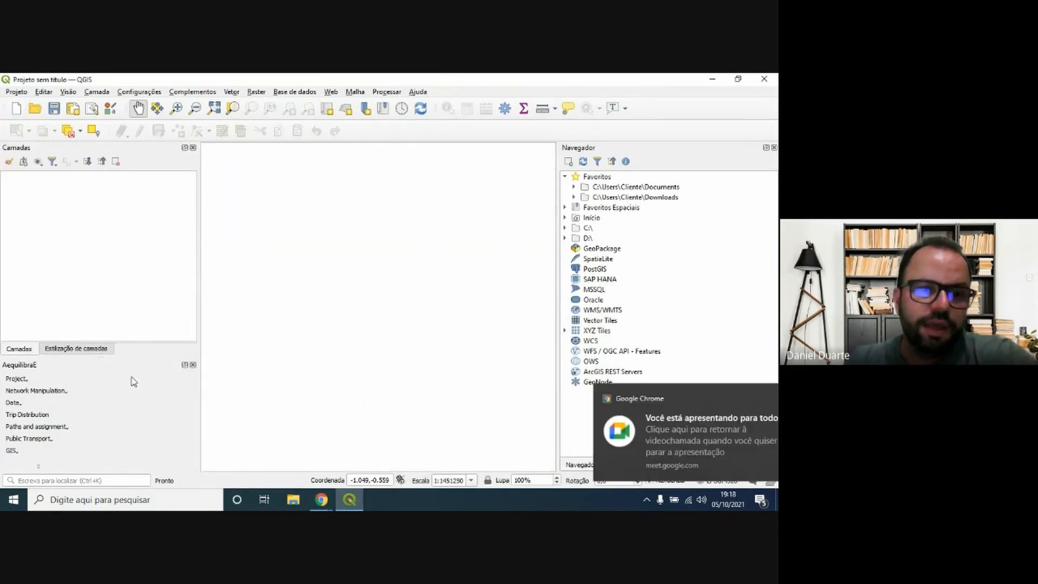
# Return to Chrome, search the web for "MAPS" in a new tab and open Google Maps
pyautogui.press('super+d')
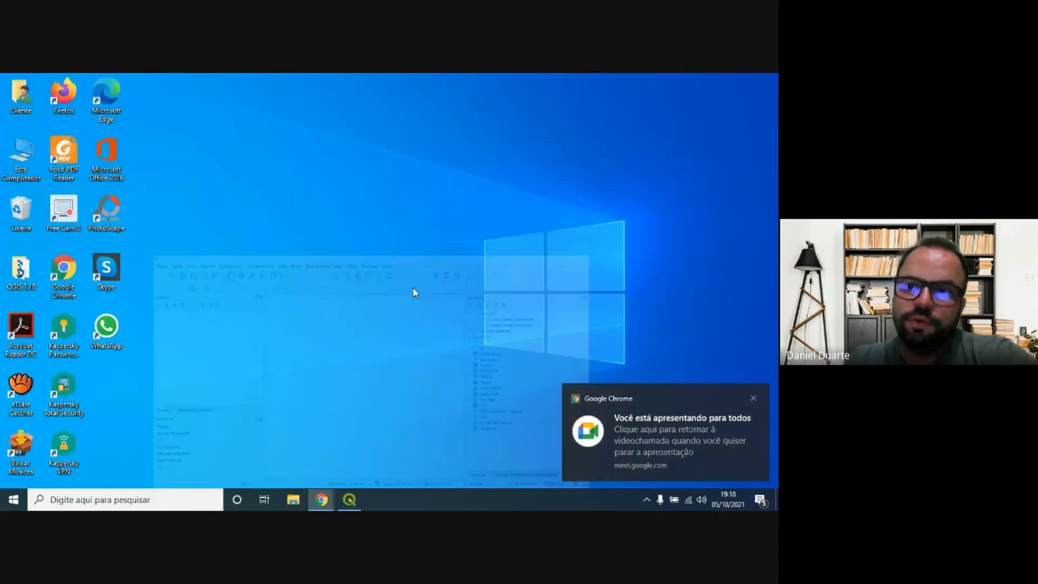
pyautogui.moveTo(321, 500)
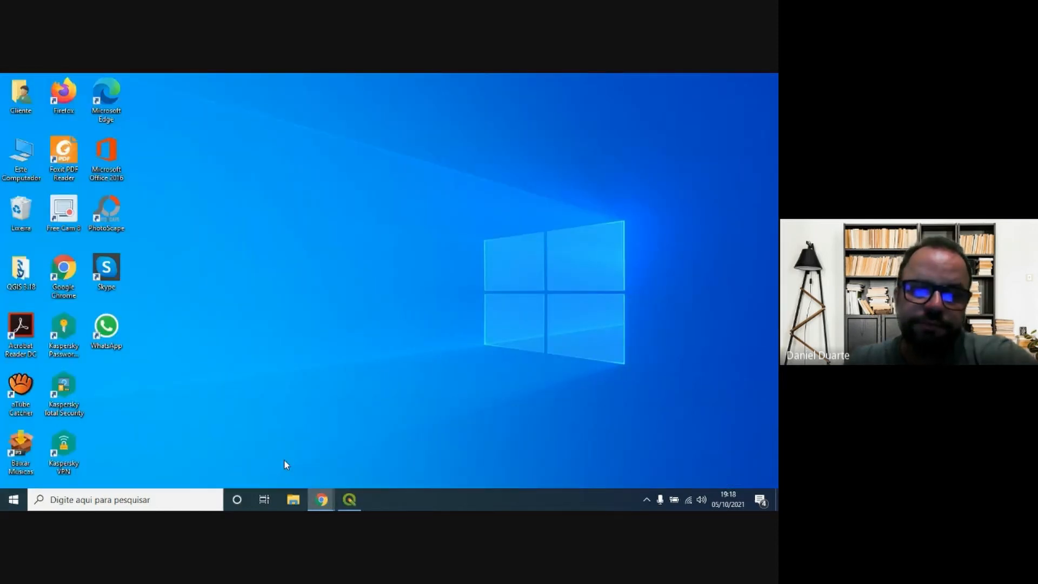
pyautogui.click(232, 462)
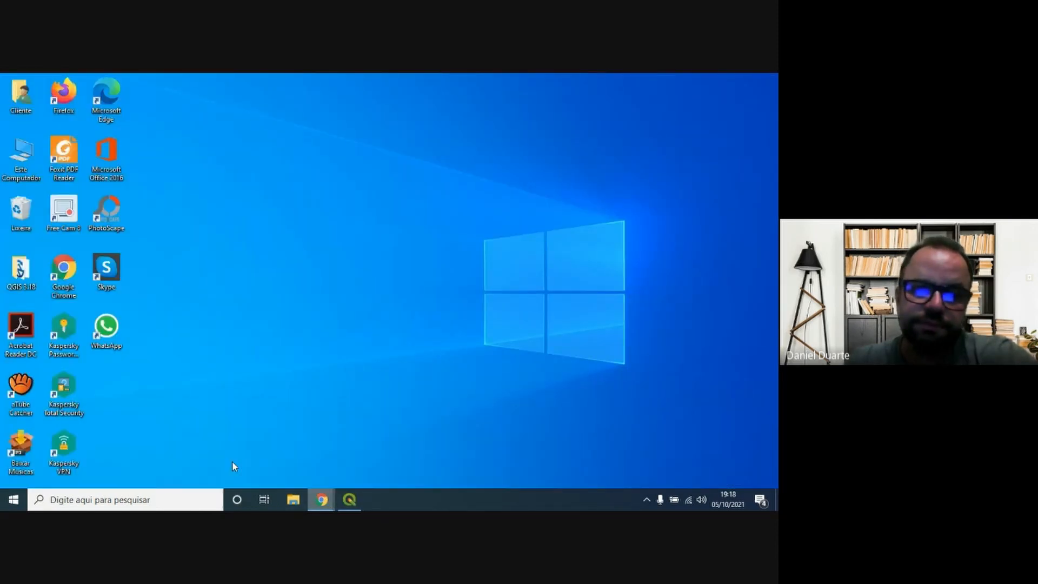
pyautogui.hotkey('ctrl', 't')
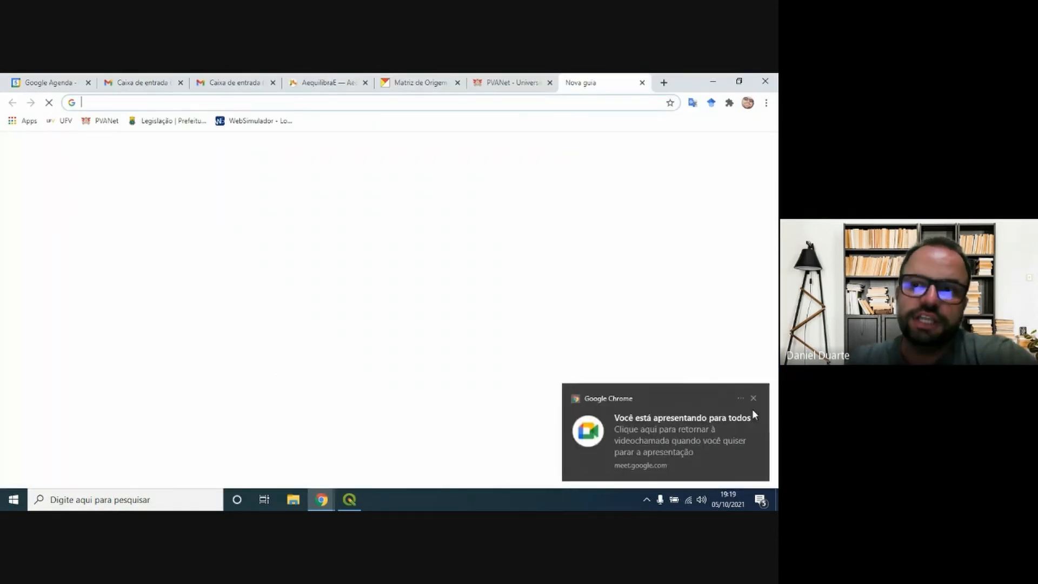
pyautogui.click(754, 398)
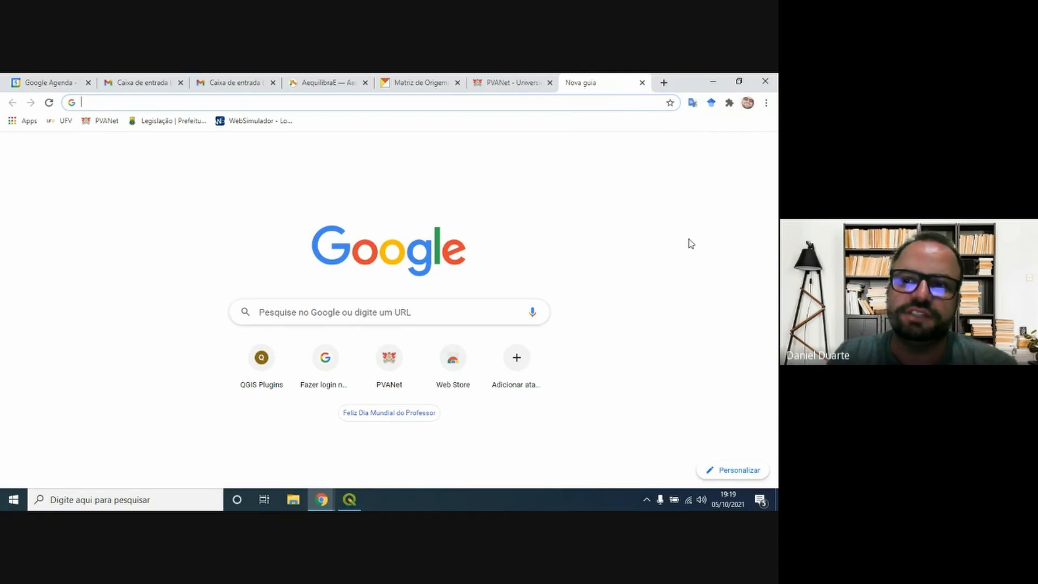
pyautogui.click(232, 98)
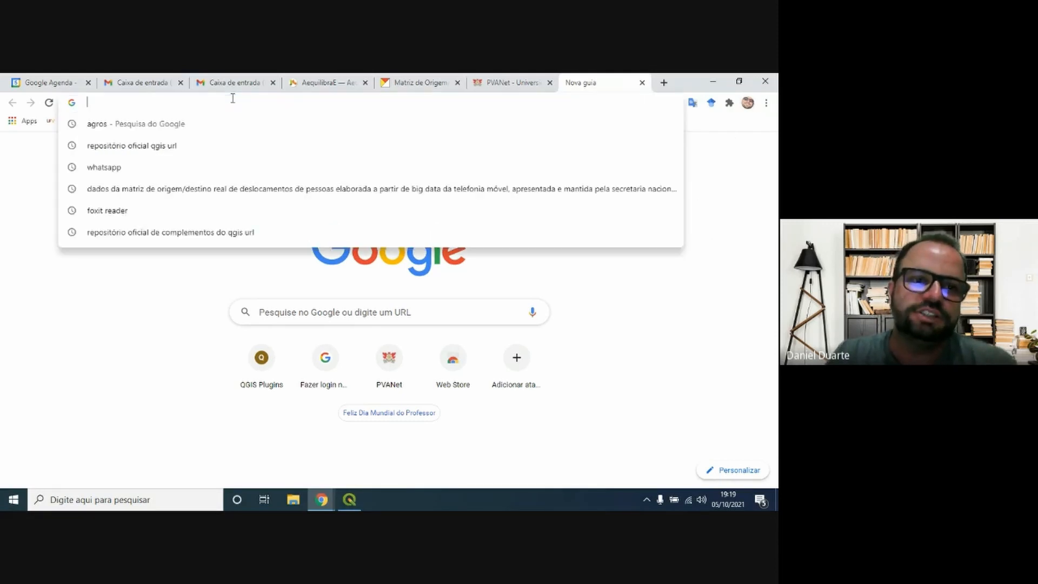
pyautogui.write('MAPS')
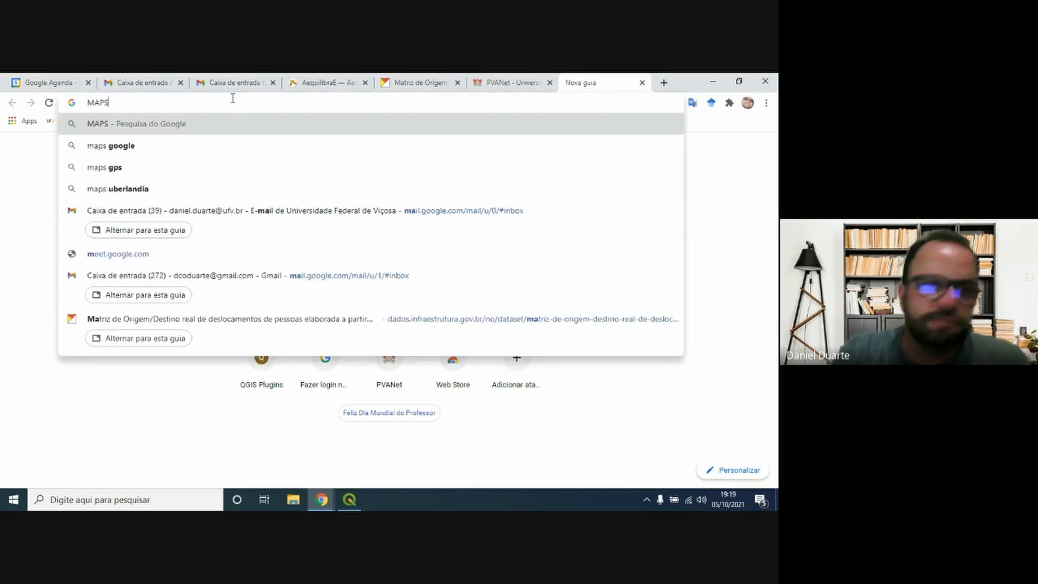
pyautogui.press('Return')
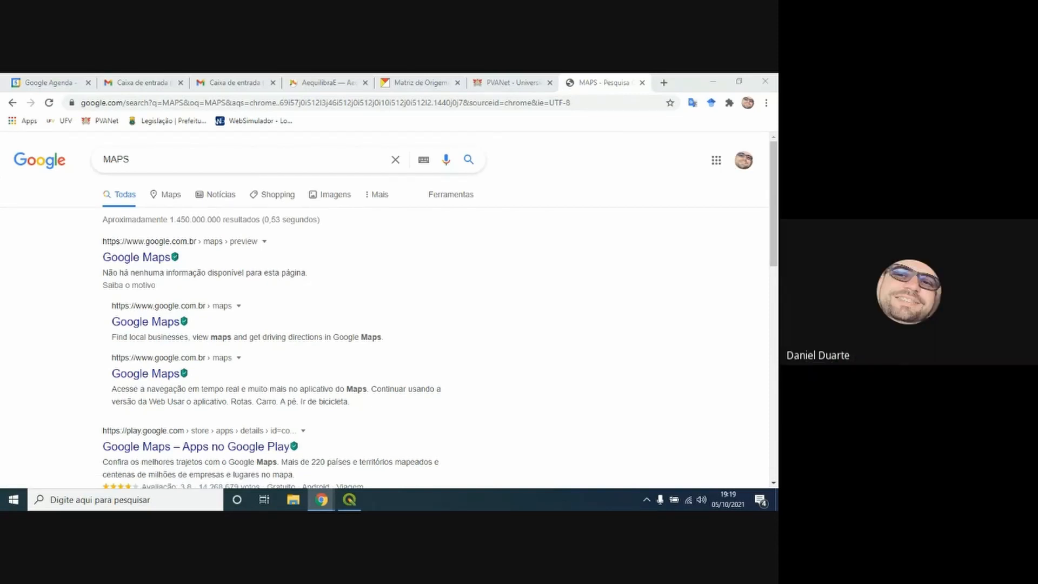
pyautogui.click(127, 259)
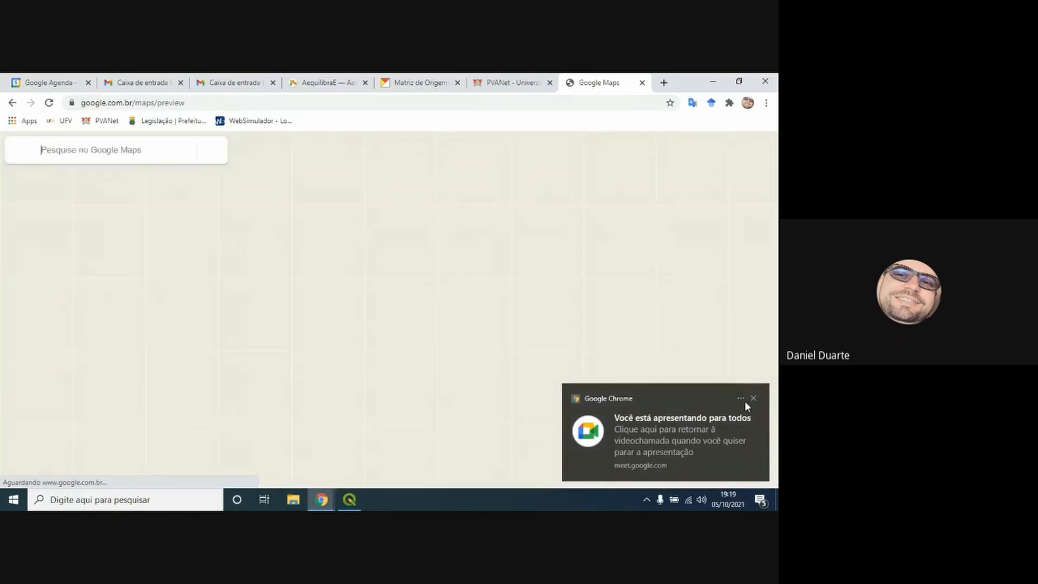
# Turn off all notifications from Google Chrome
pyautogui.click(740, 399)
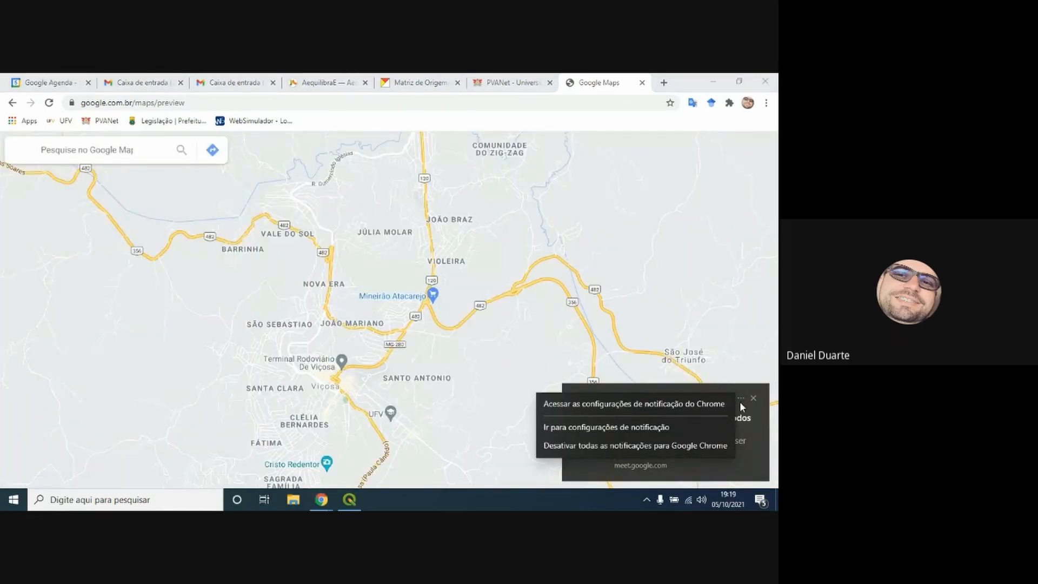
pyautogui.click(687, 446)
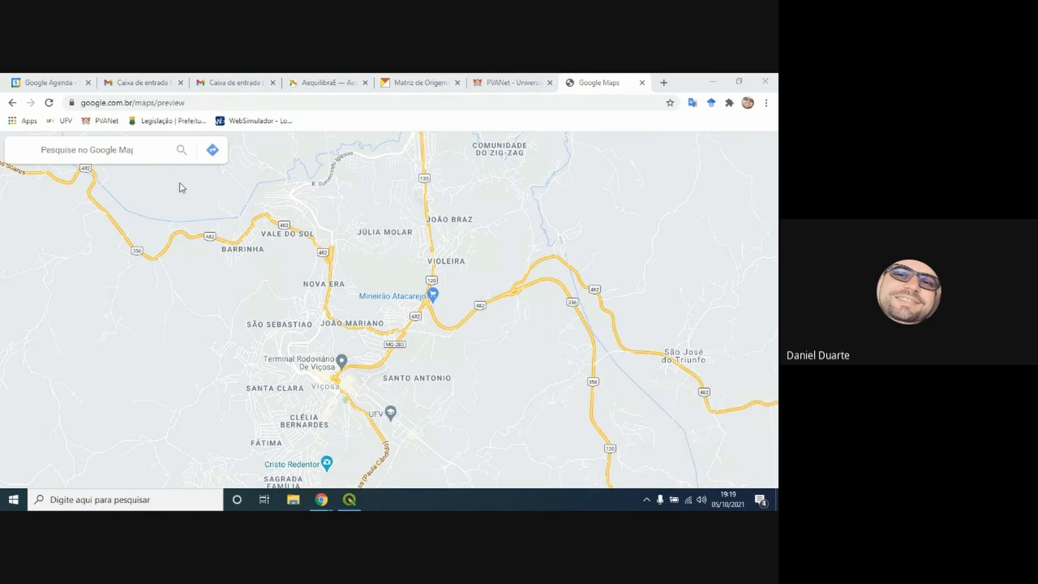
pyautogui.click(56, 154)
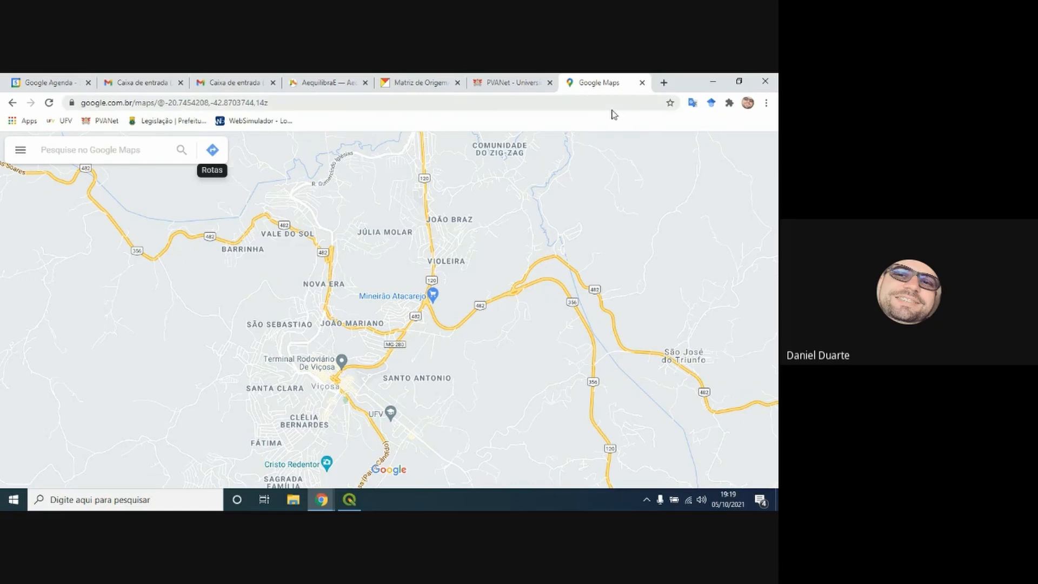
# Close the Google Maps and PVANet tabs and examine the description and downloadable files of the Matriz de Origem/Destino dataset
pyautogui.click(641, 83)
pyautogui.click(641, 83)
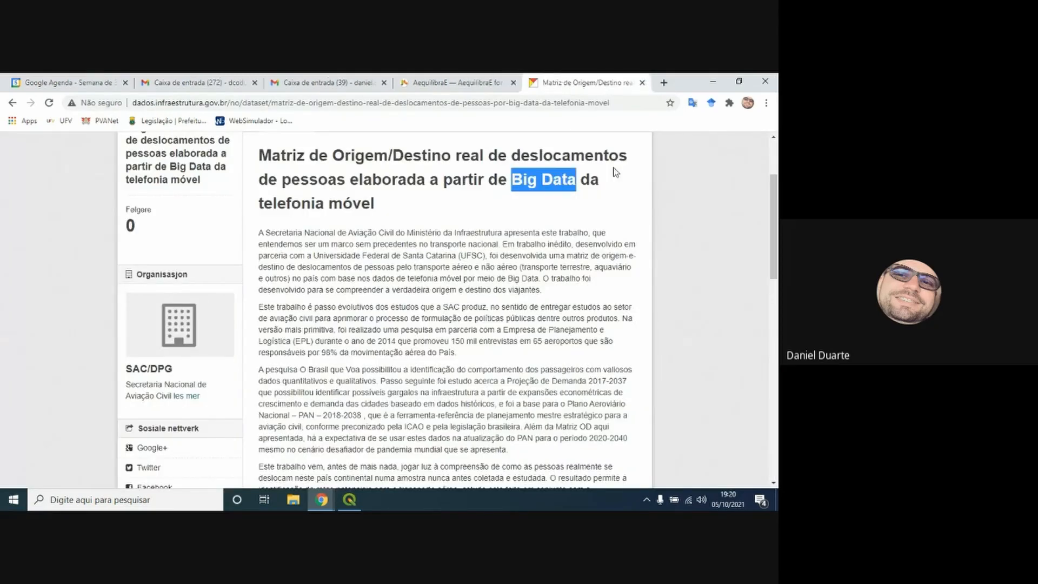
pyautogui.scroll(-1, 505, 332)
pyautogui.scroll(-8, 505, 331)
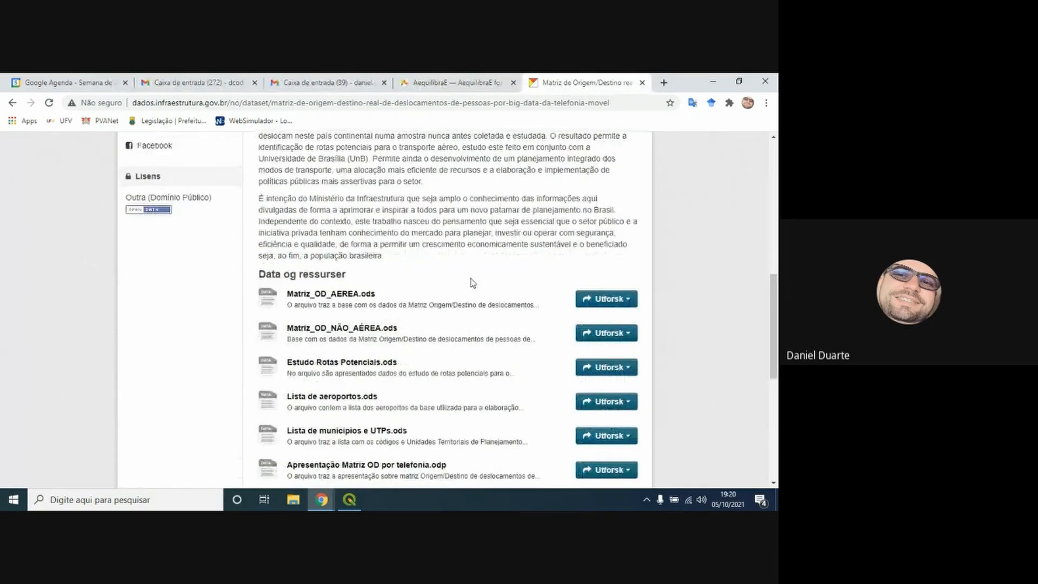
pyautogui.scroll(4, 472, 282)
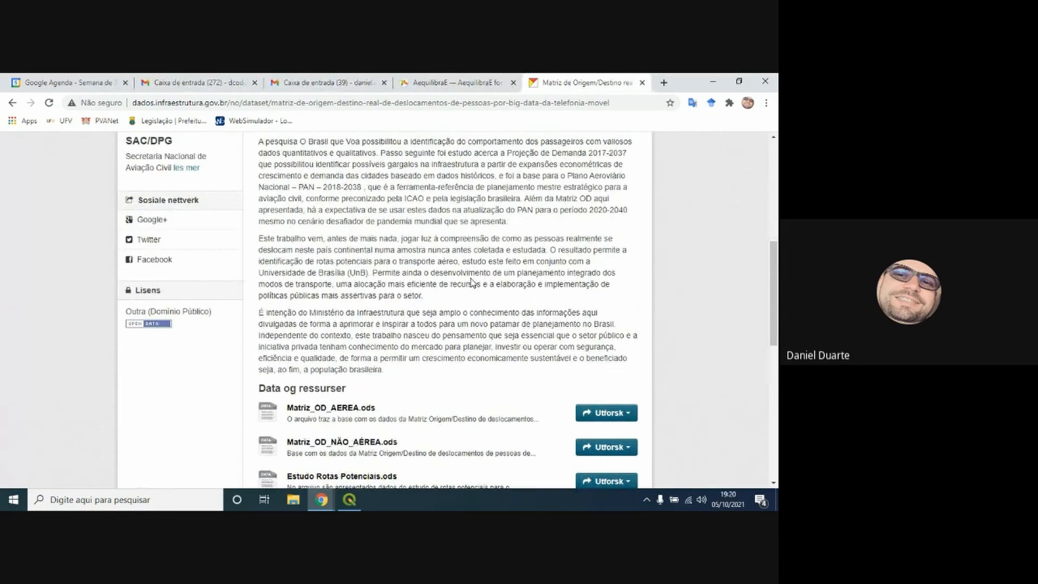
pyautogui.scroll(2, 473, 282)
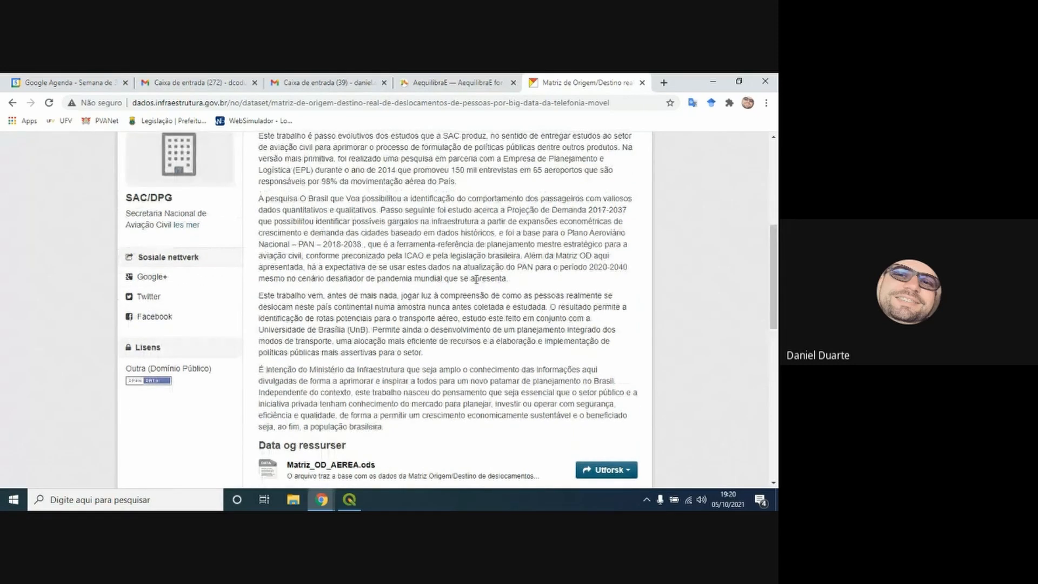
pyautogui.scroll(-5, 475, 279)
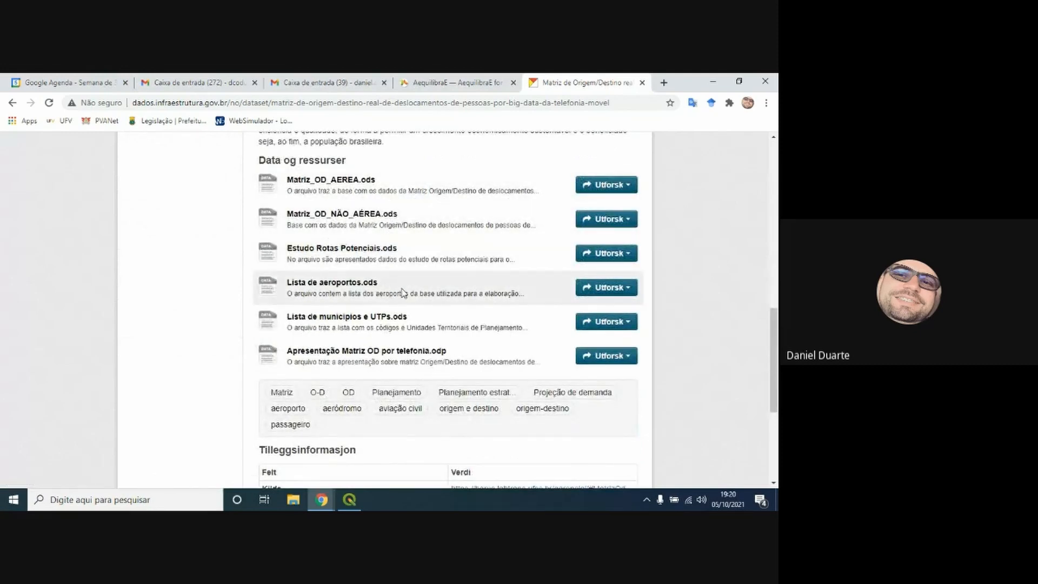
# Examine the resource files, additional information and introductory description of the Matriz de Origem/Destino dataset page
pyautogui.scroll(-2, 429, 324)
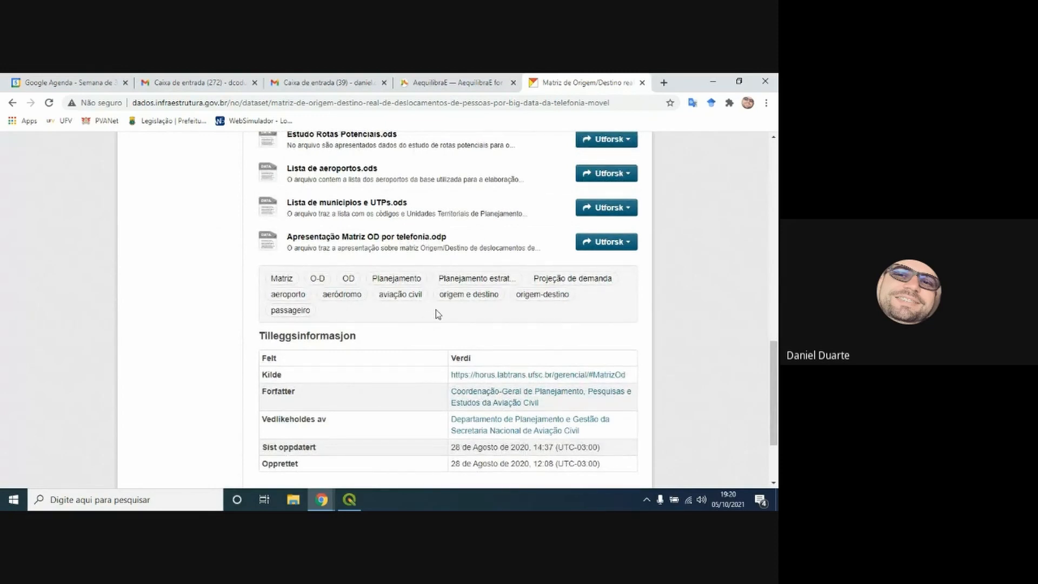
pyautogui.scroll(2, 438, 314)
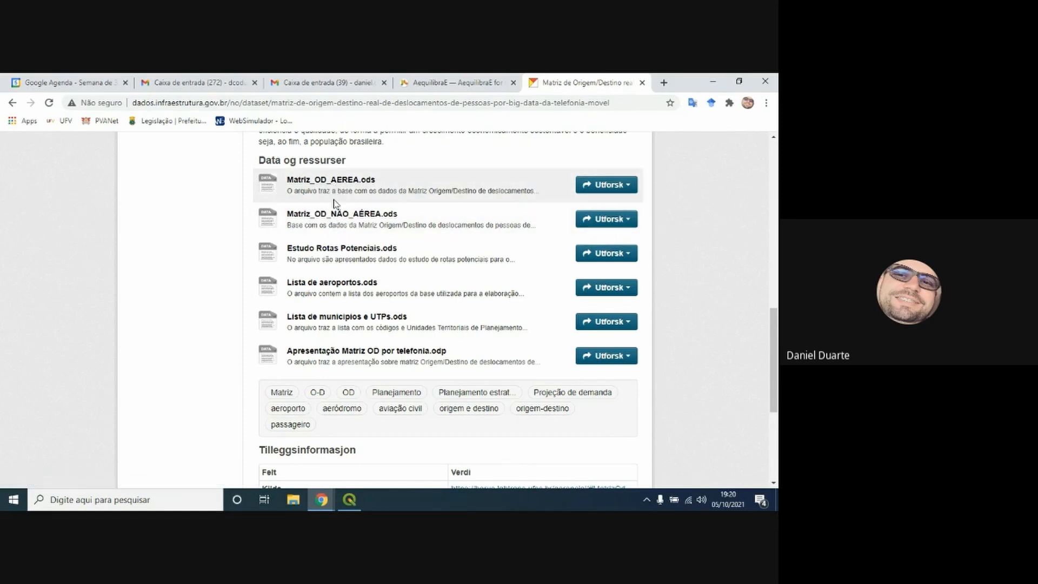
pyautogui.scroll(-1, 407, 322)
pyautogui.scroll(-4, 408, 323)
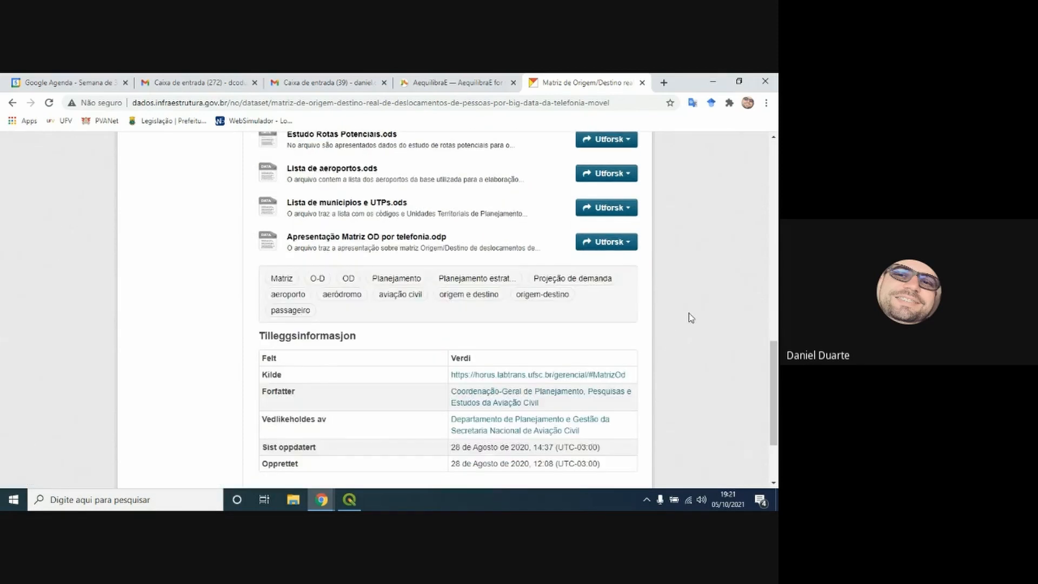
pyautogui.scroll(4, 501, 353)
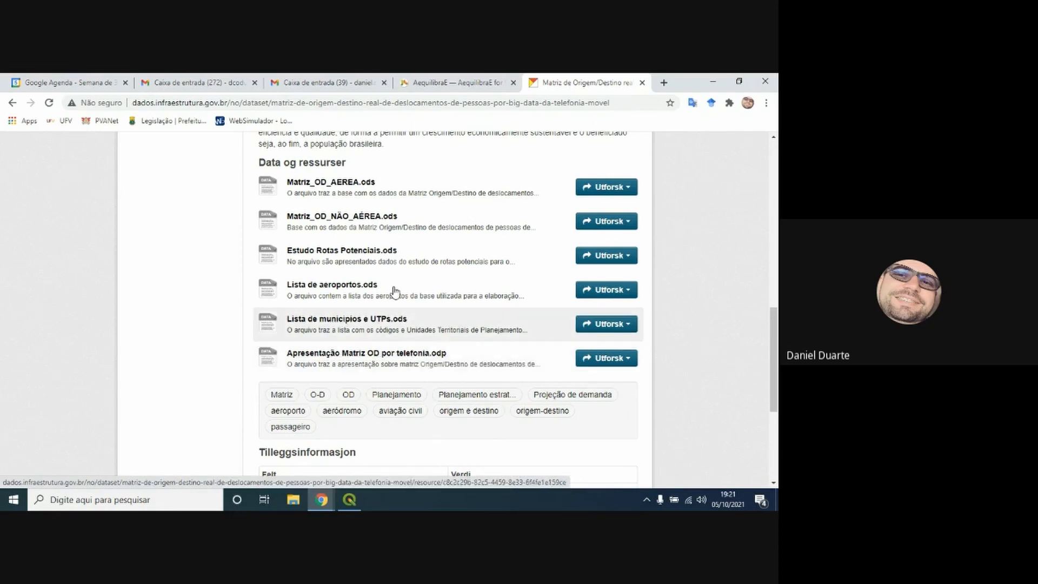
pyautogui.scroll(2, 481, 353)
pyautogui.scroll(6, 480, 352)
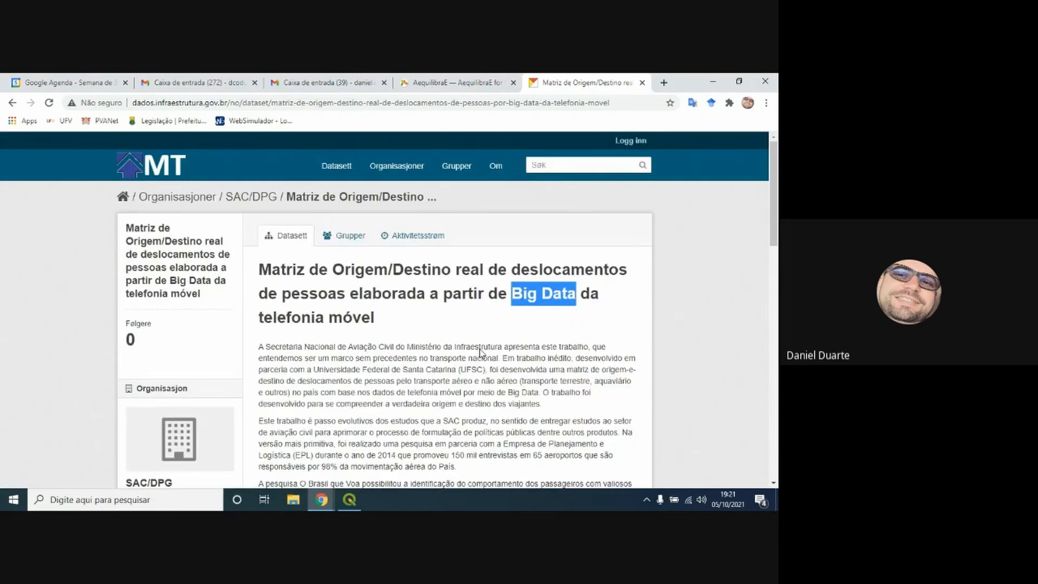
pyautogui.scroll(-2, 480, 353)
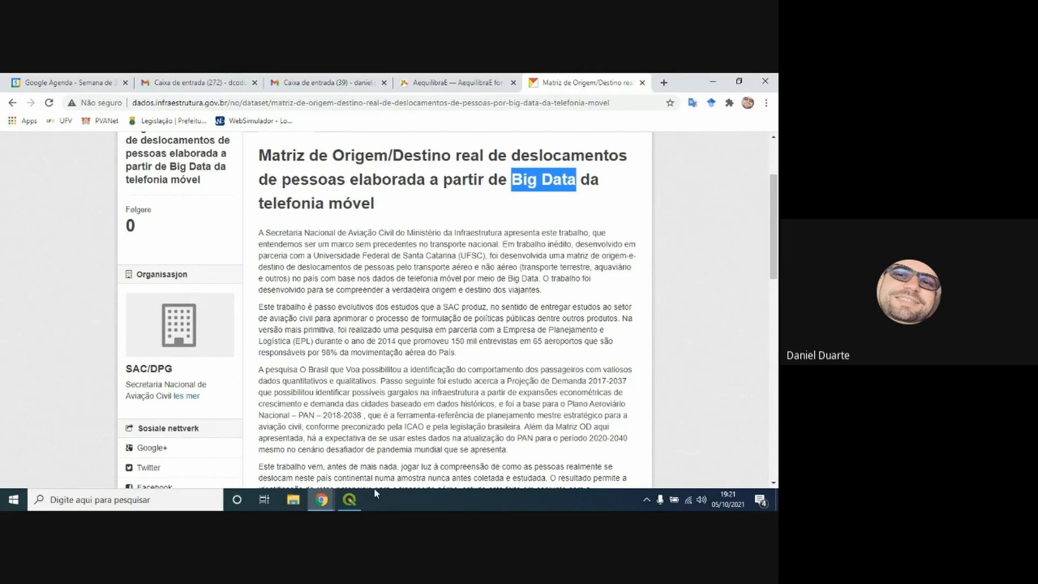
# Switch to QGIS, close the AequilibraE panel and show the layer list
pyautogui.click(350, 500)
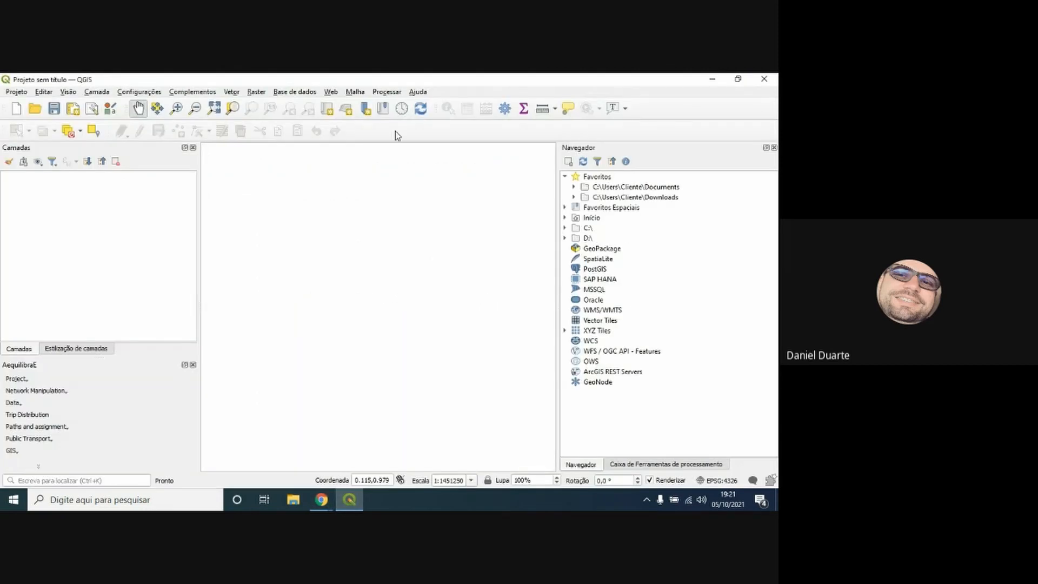
pyautogui.click(60, 349)
pyautogui.click(193, 365)
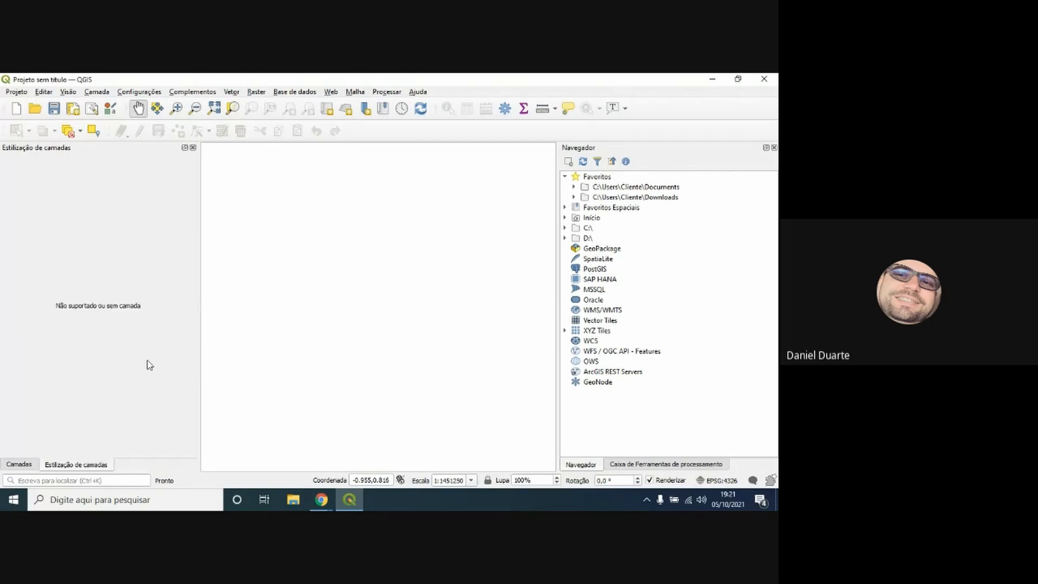
pyautogui.click(19, 465)
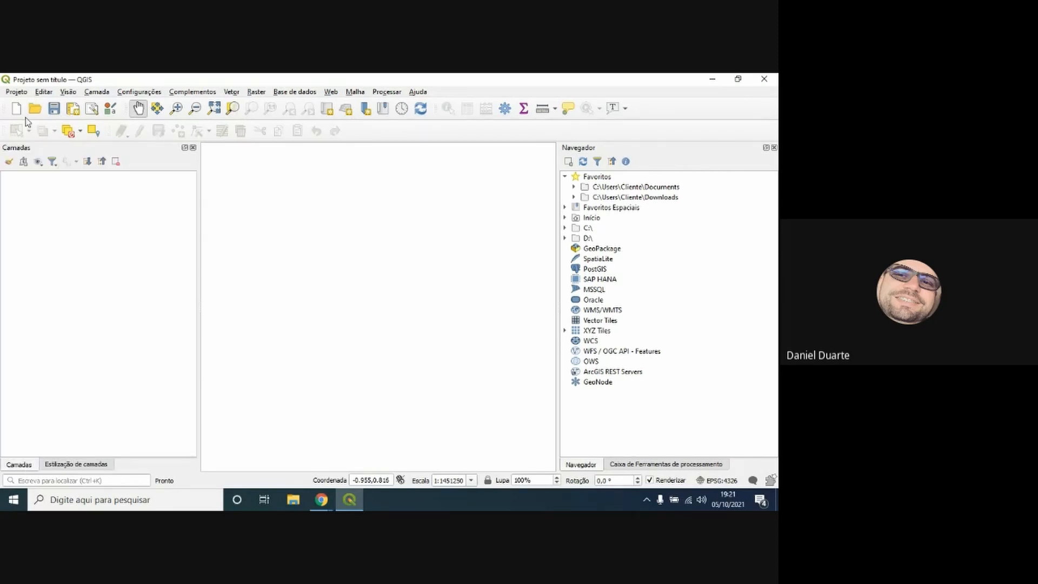
# Start saving the project under a new name and rename the folder AULA 21 - DADOS T1 as AULA 22 - DADOS T1
pyautogui.click(18, 92)
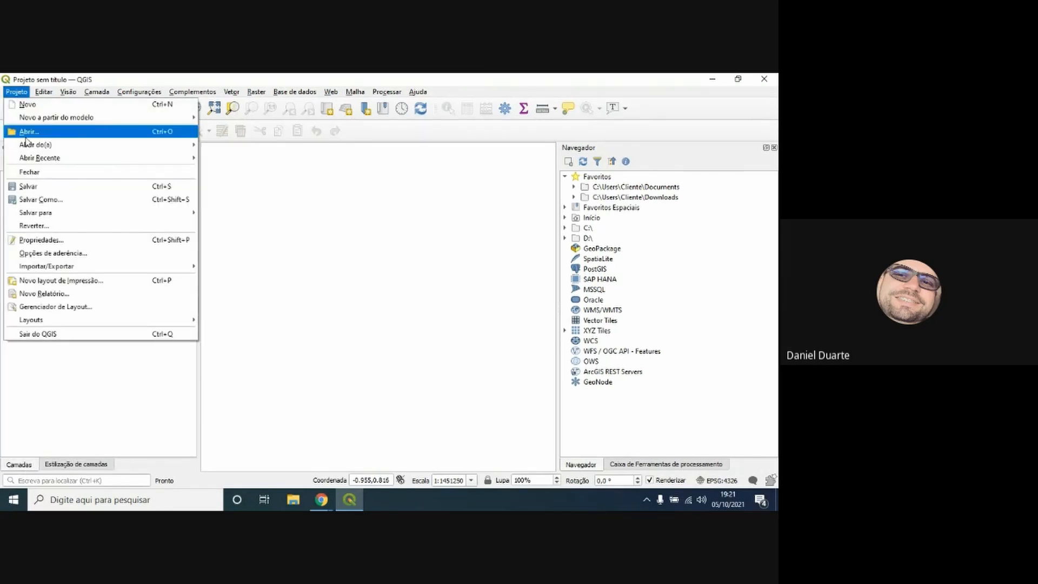
pyautogui.click(43, 201)
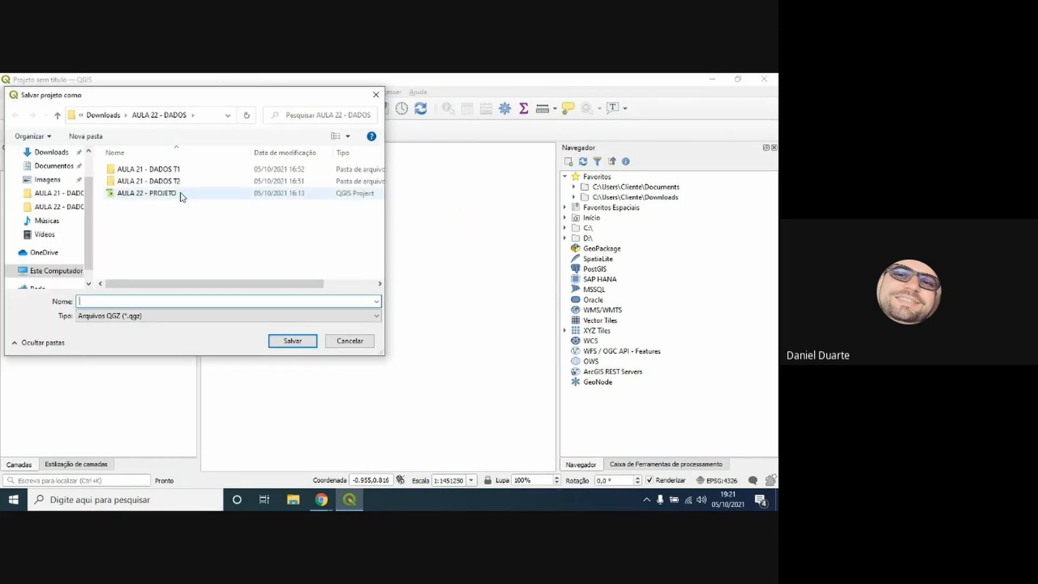
pyautogui.click(146, 115)
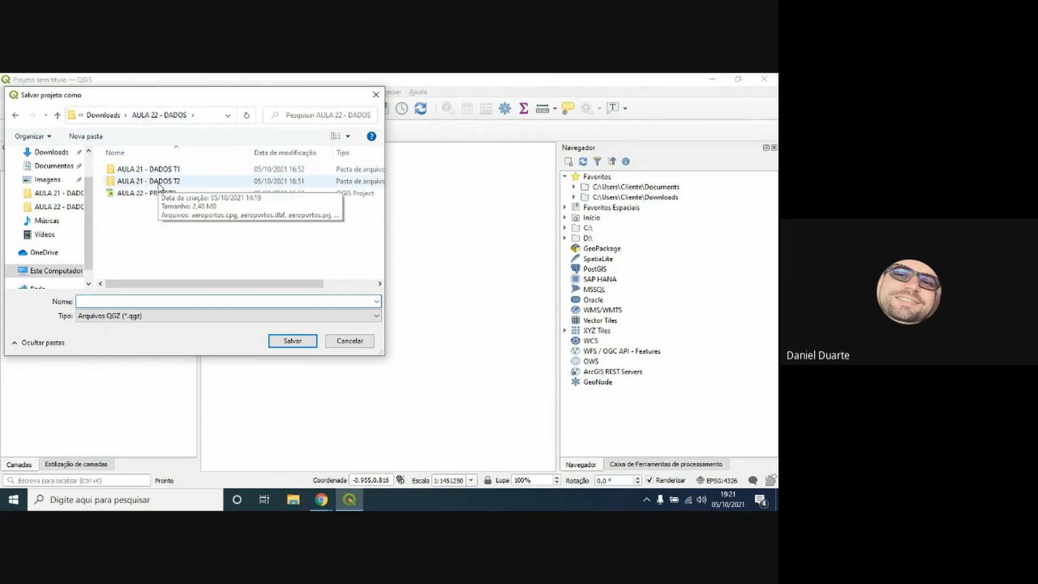
pyautogui.click(144, 170)
pyautogui.click(144, 170)
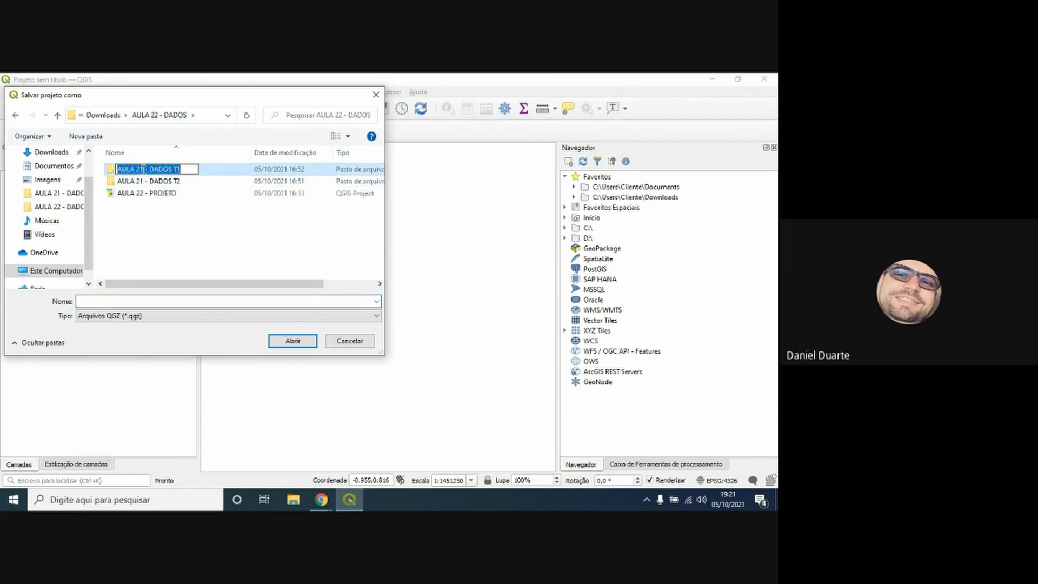
pyautogui.press('BackSpace')
pyautogui.write('2')
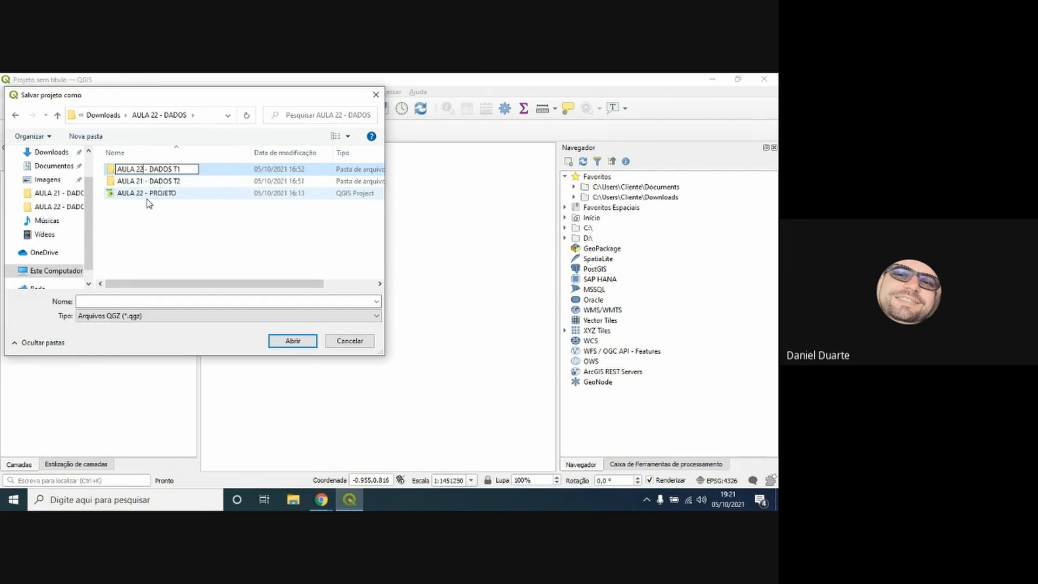
pyautogui.press('Return')
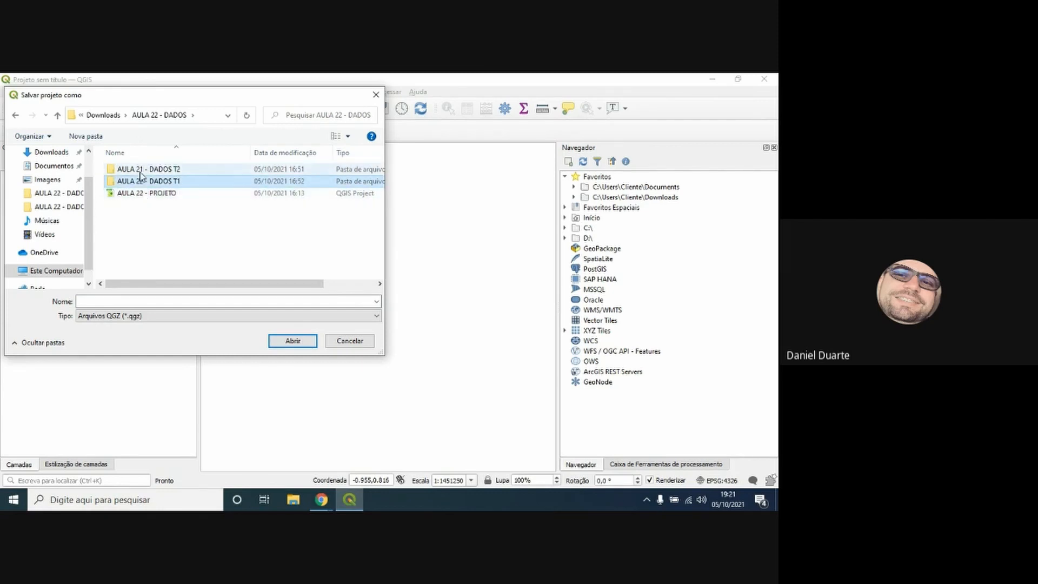
# Rename the folder AULA 21 - DADOS T2 as AULA 22 - DADOS T2
pyautogui.click(141, 174)
pyautogui.click(141, 172)
pyautogui.click(142, 170)
pyautogui.press('BackSpace')
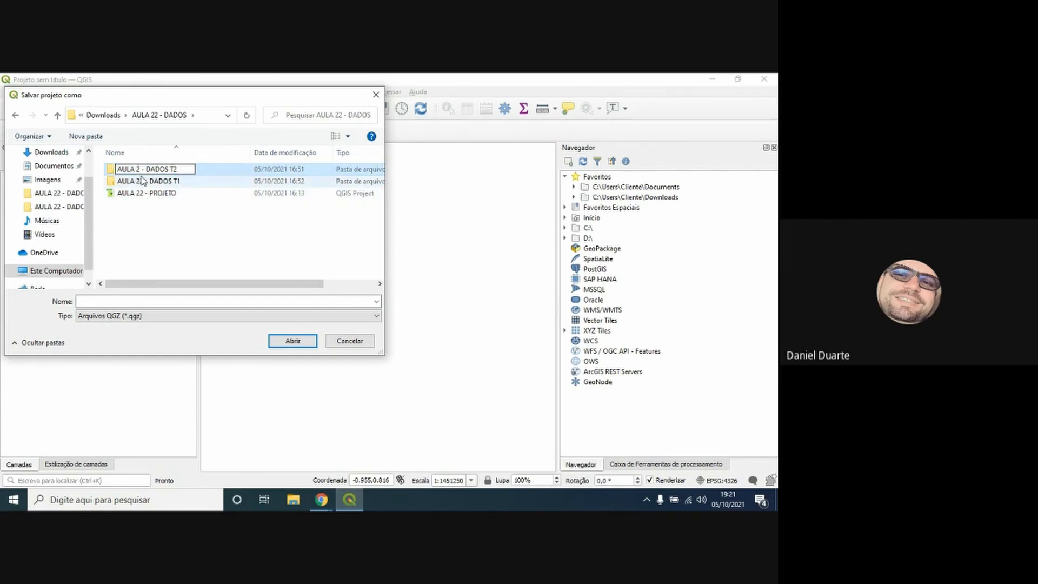
pyautogui.write('2')
pyautogui.press('Return')
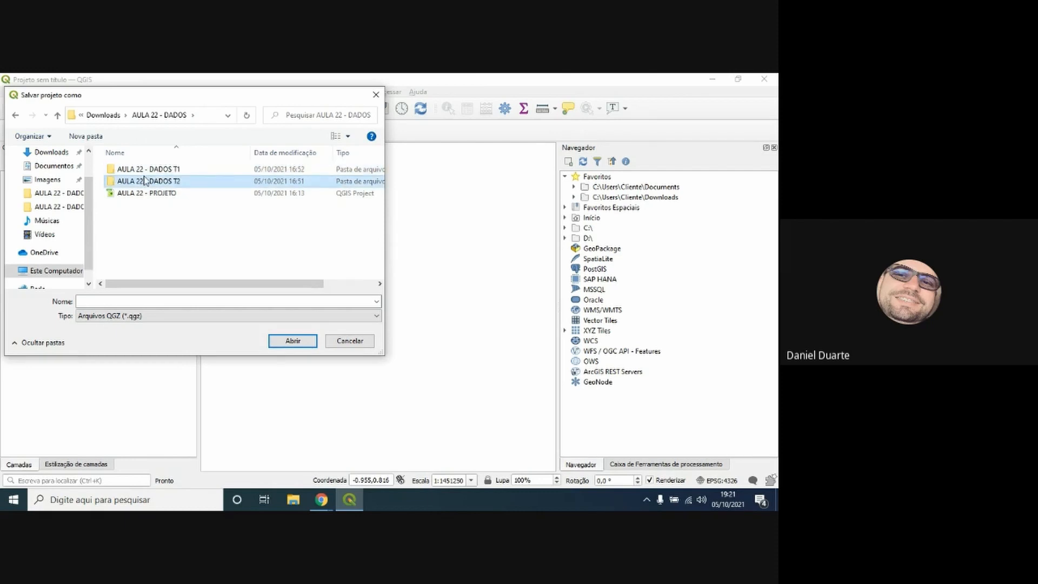
# Save the project as AULA 22 - PROJETO T2 in the AULA 22 - DADOS T2 folder
pyautogui.doubleClick(153, 184)
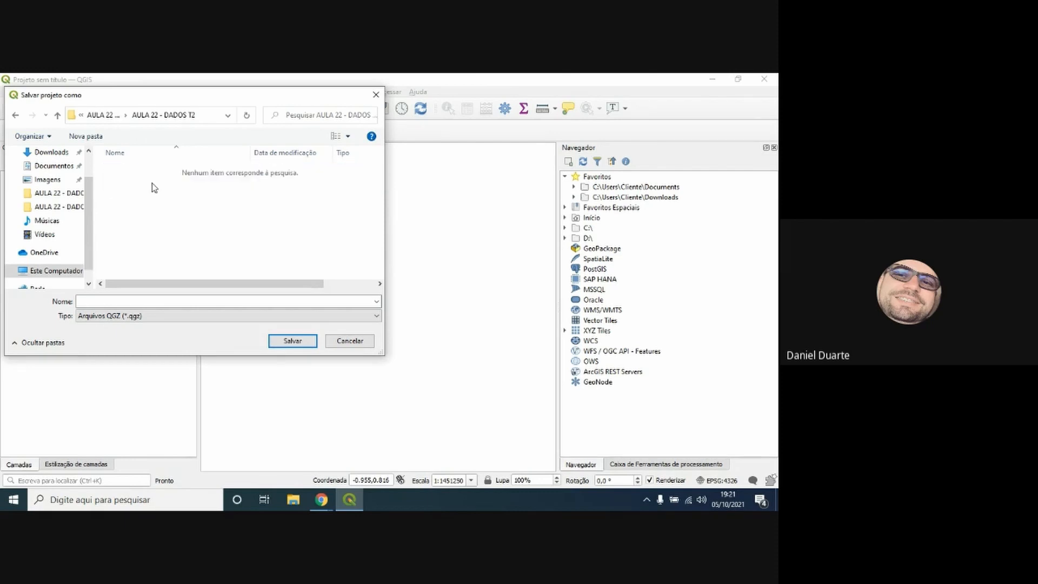
pyautogui.click(161, 299)
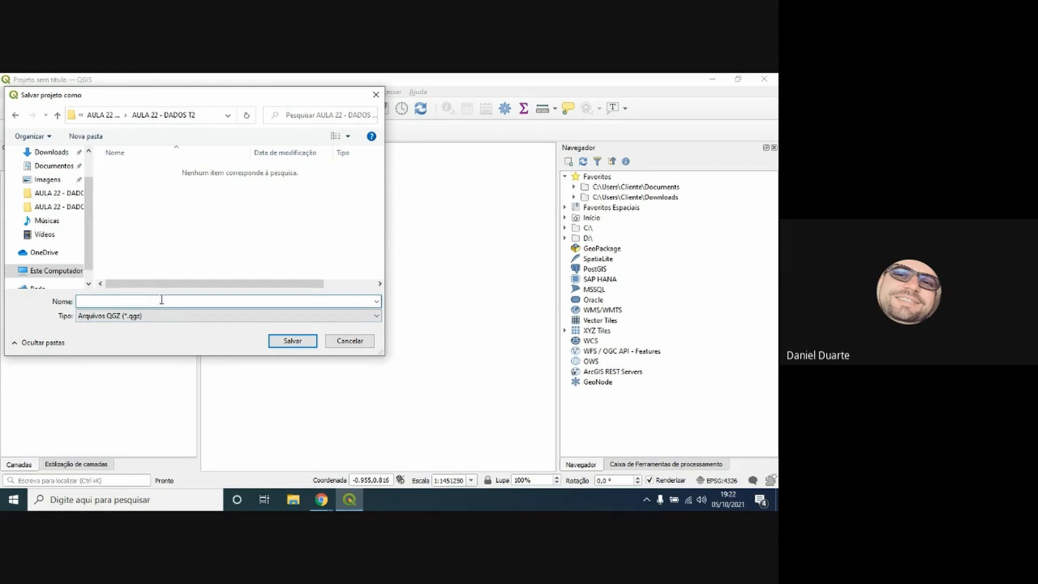
pyautogui.write('P')
pyautogui.write('a')
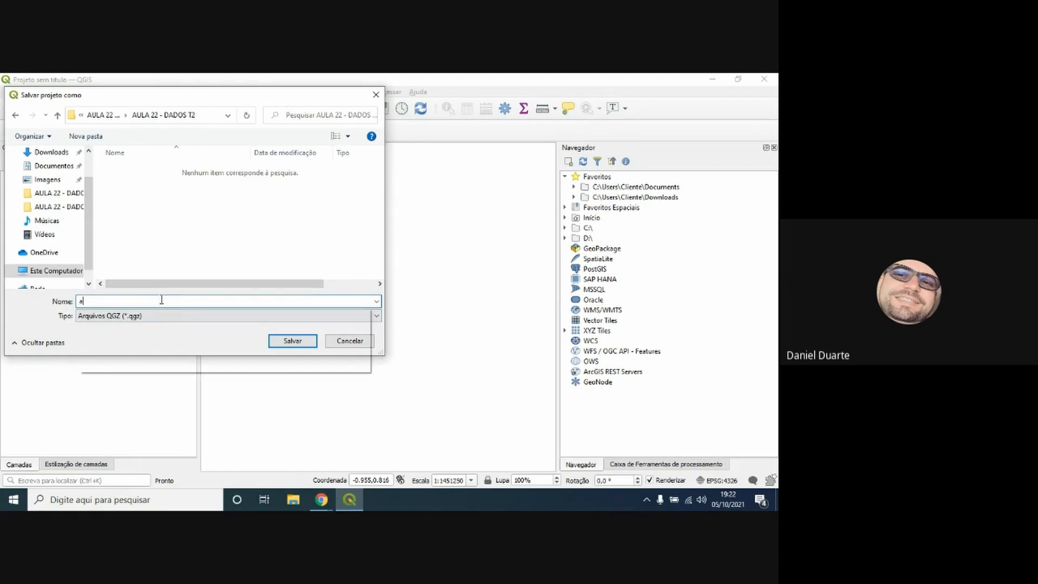
pyautogui.press('BackSpace')
pyautogui.write('AULA 22 - PROJETO T2')
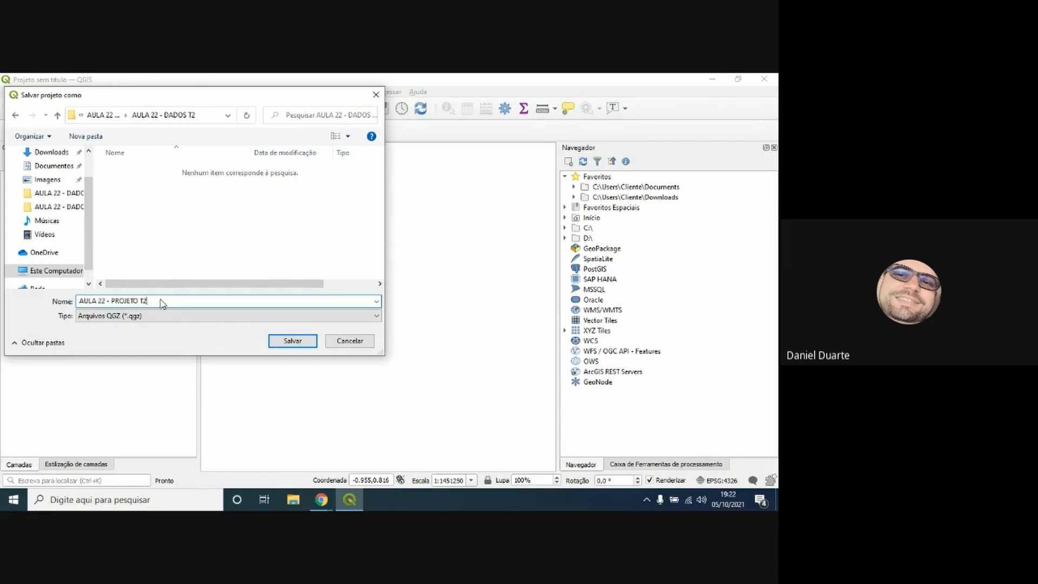
pyautogui.click(282, 345)
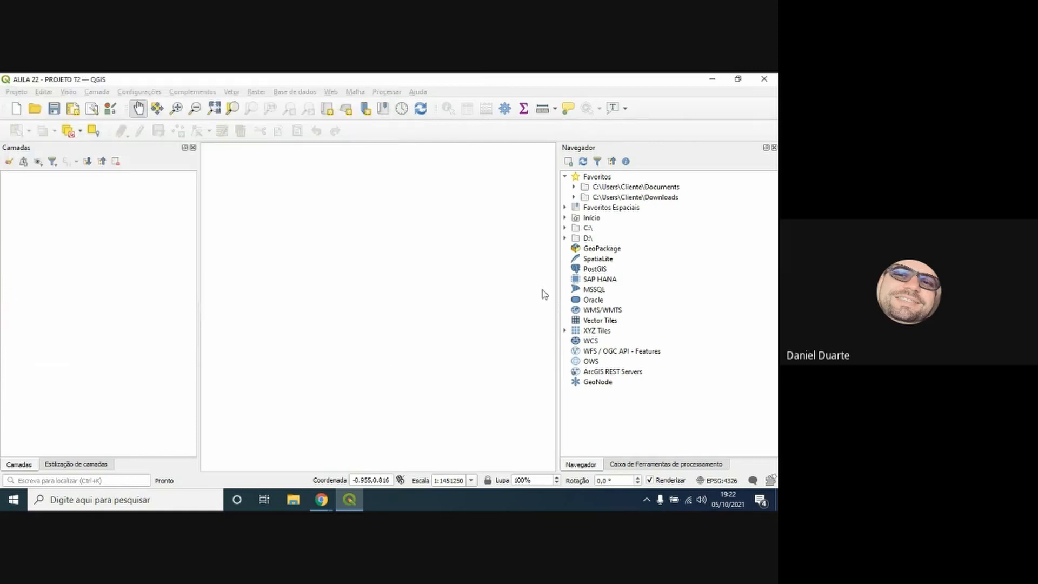
# Add estados.shp from the project home folder to the map and view its attribute table
pyautogui.click(564, 218)
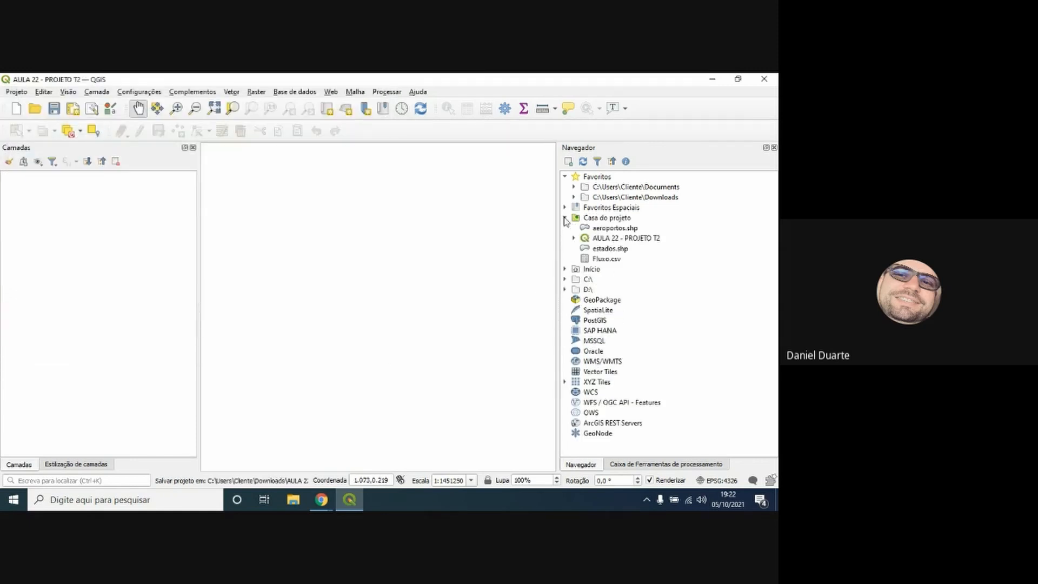
pyautogui.click(600, 250)
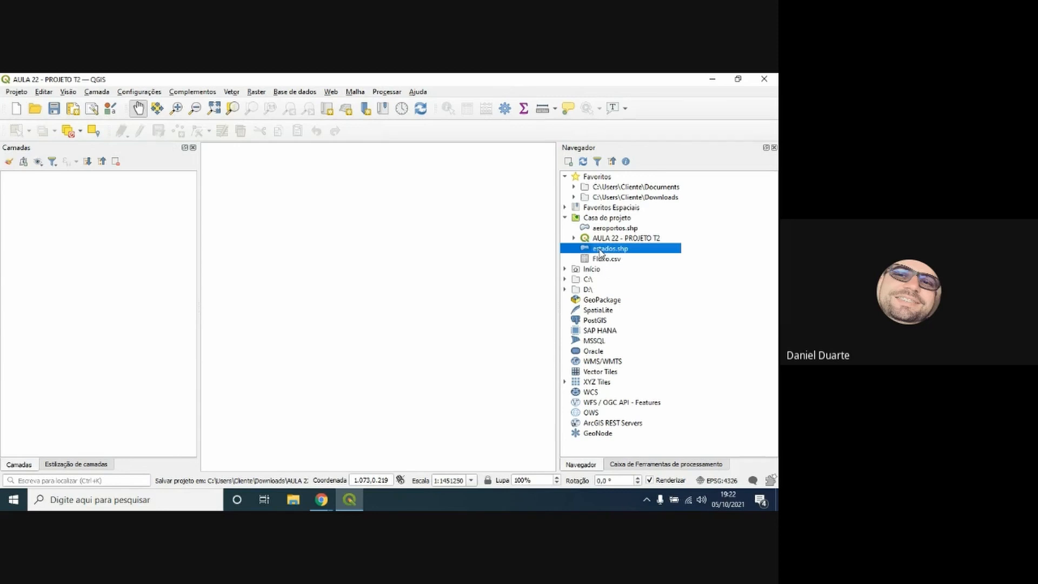
pyautogui.click(568, 161)
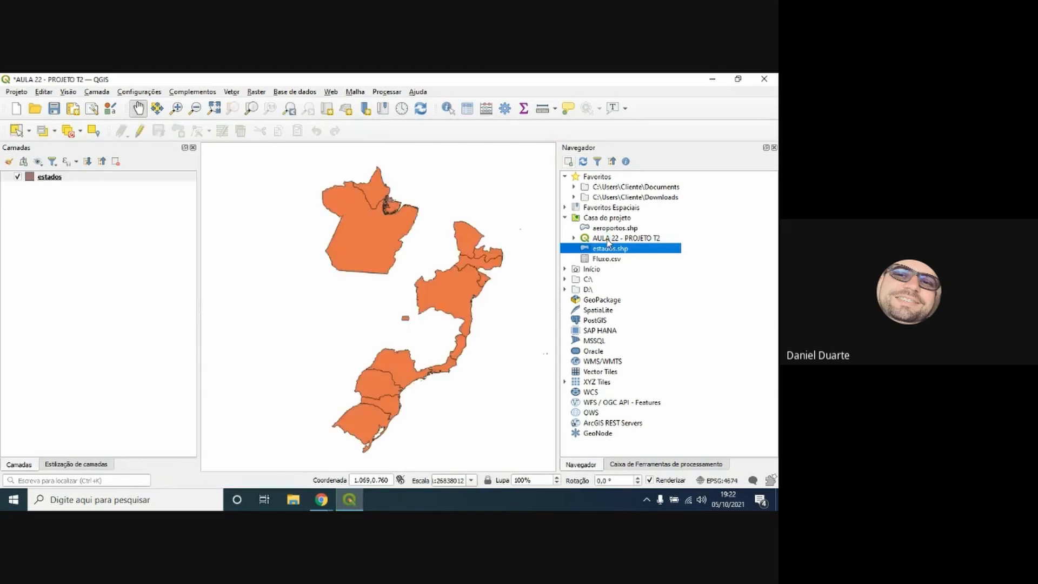
pyautogui.click(466, 109)
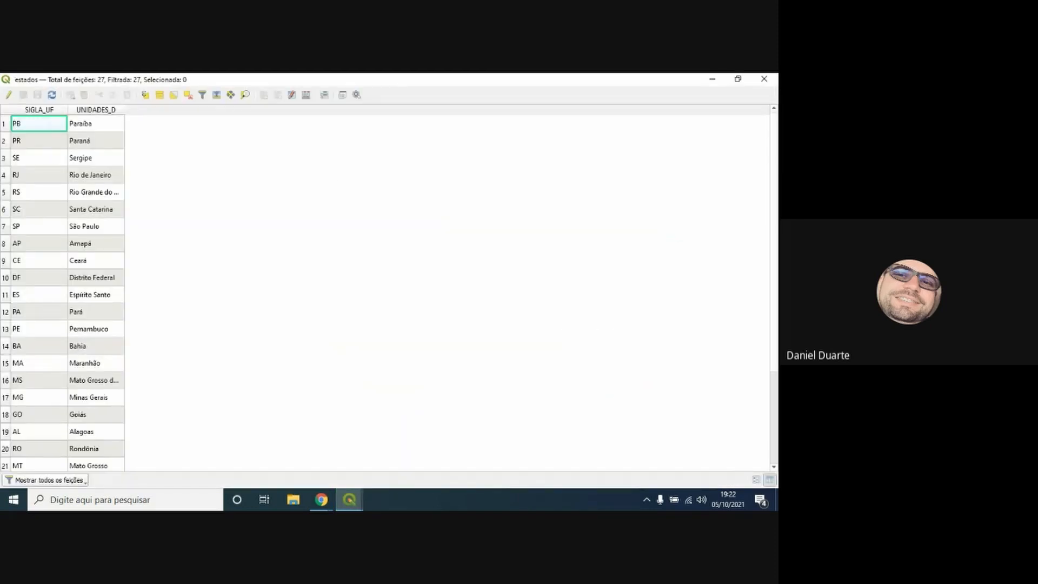
pyautogui.click(764, 78)
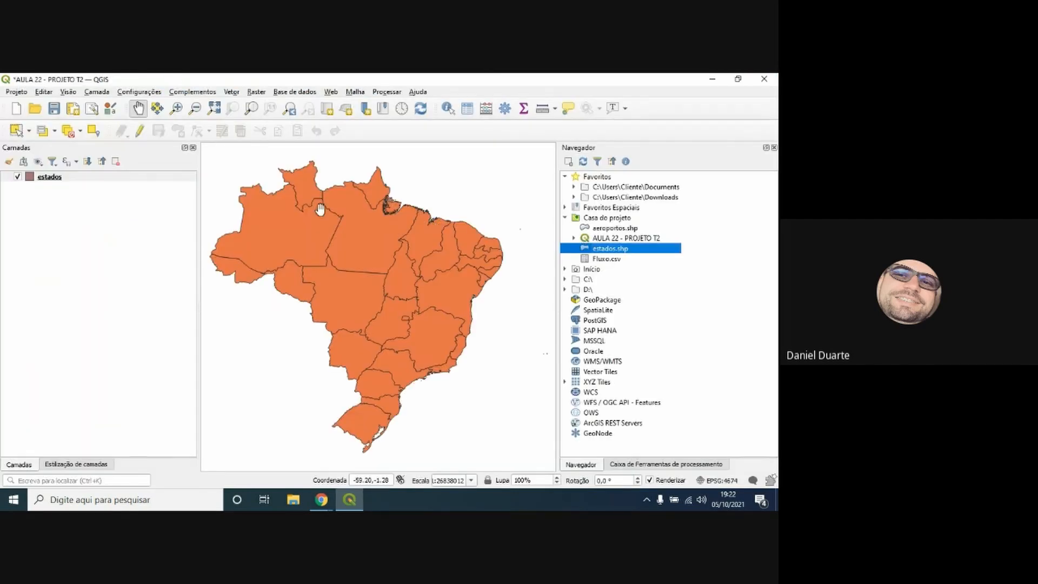
# Add aeroportos.shp from the project home folder to the map
pyautogui.click(611, 228)
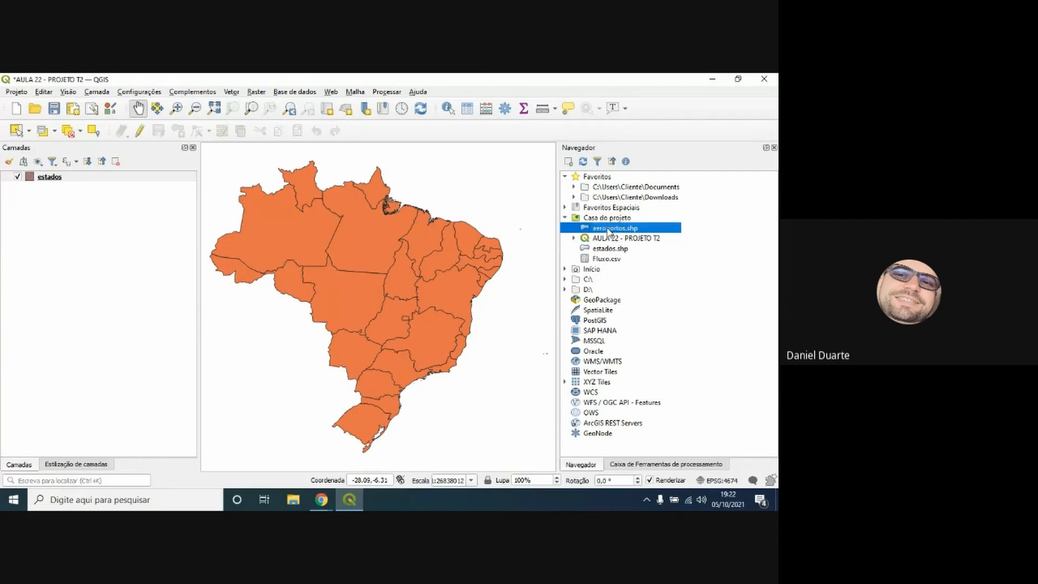
pyautogui.click(569, 162)
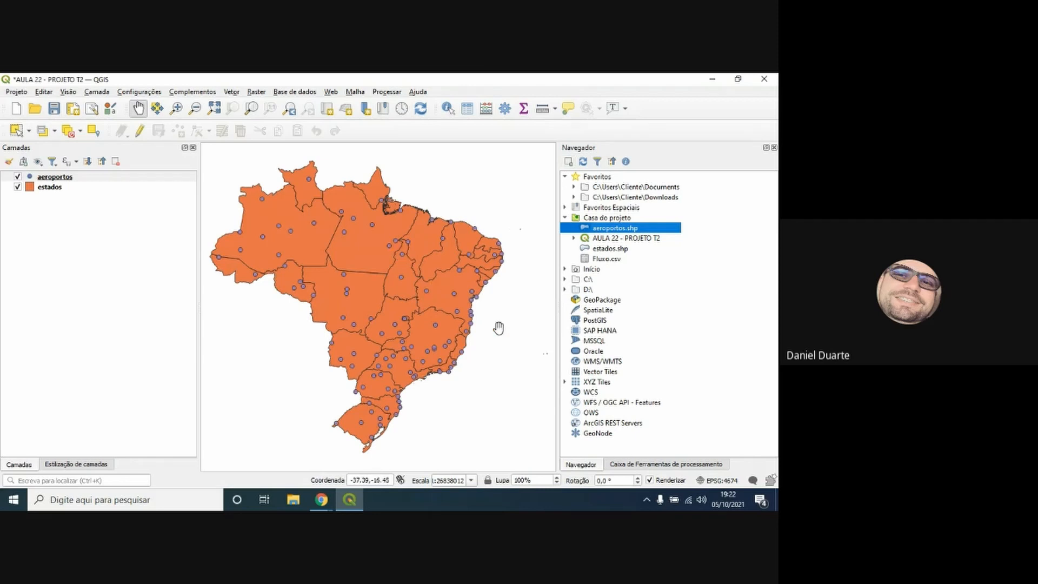
# Open the aeroportos attribute table, widen the NOME_DO_AE column to fit its contents and sort the rows by ID_ICAO in descending order
pyautogui.click(466, 111)
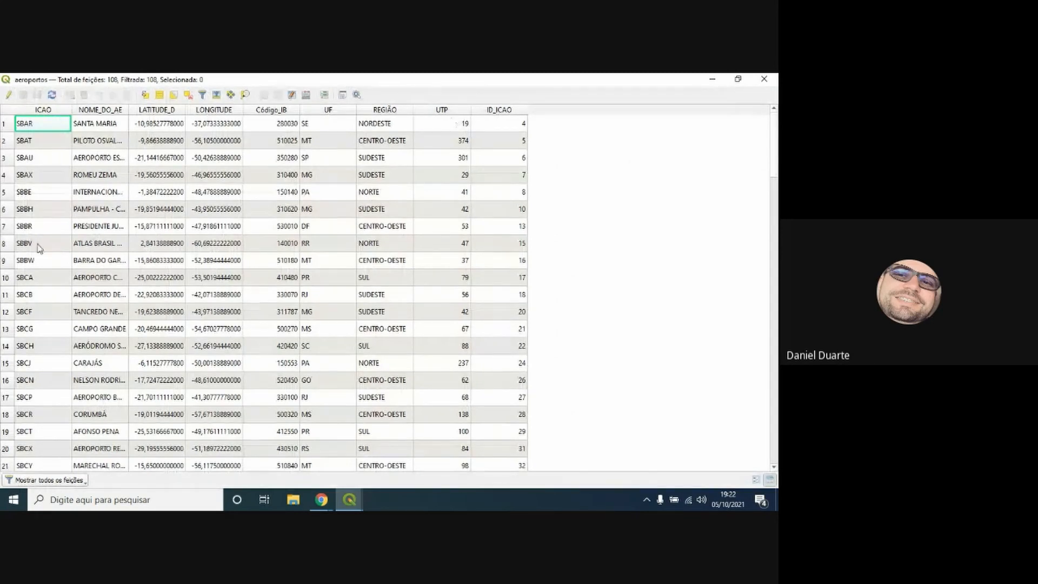
pyautogui.doubleClick(128, 110)
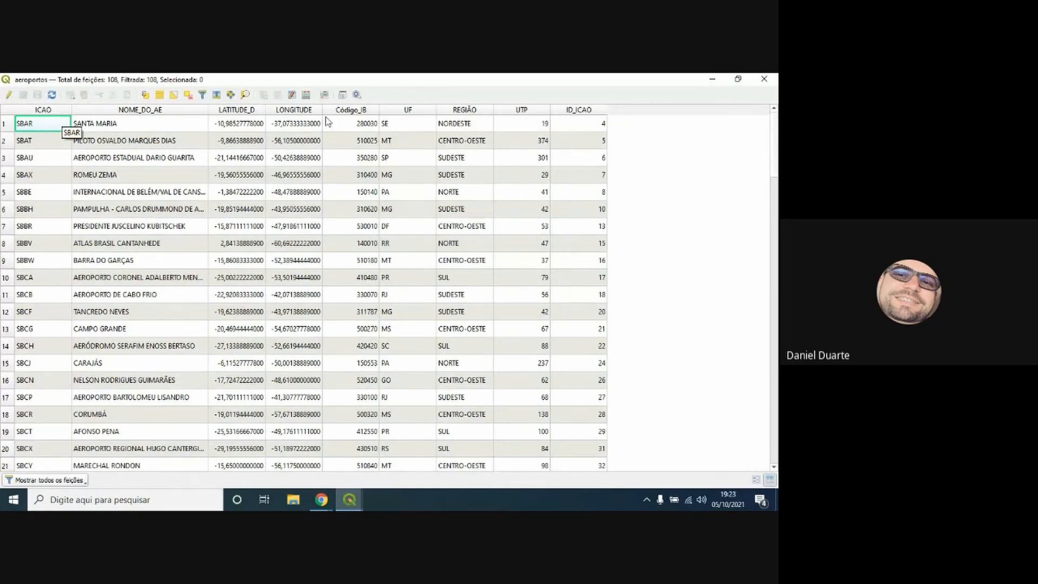
pyautogui.click(566, 110)
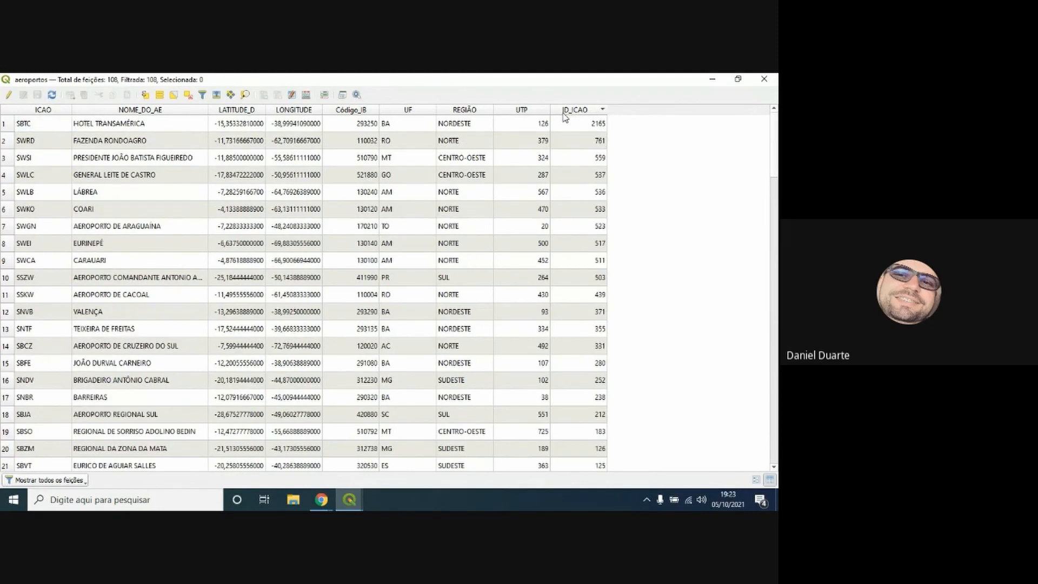
# Reorganize the aeroportos attribute table so that the ID_ICAO column comes first, ahead of ICAO
pyautogui.click(8, 95)
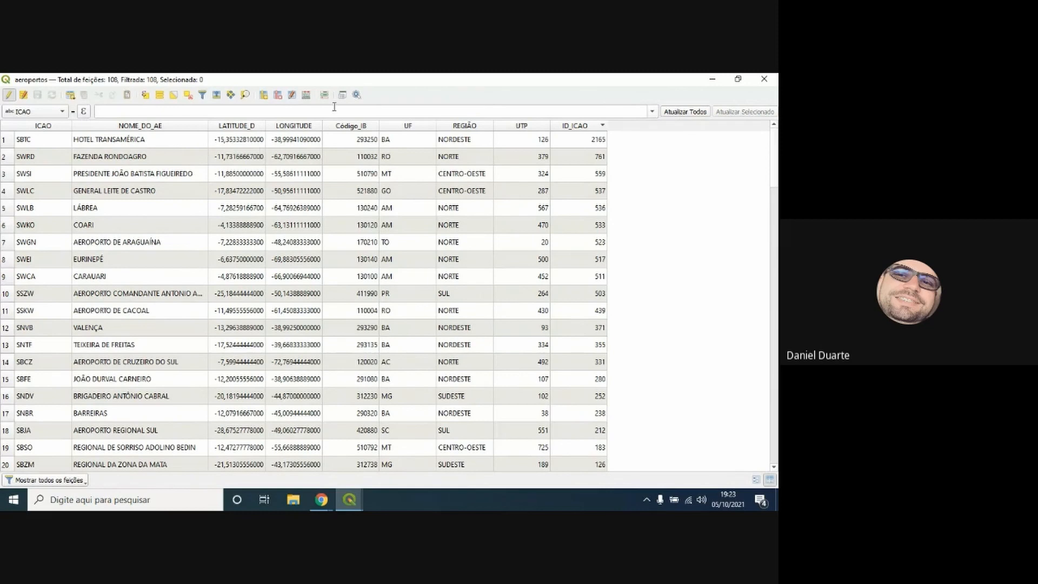
pyautogui.click(291, 97)
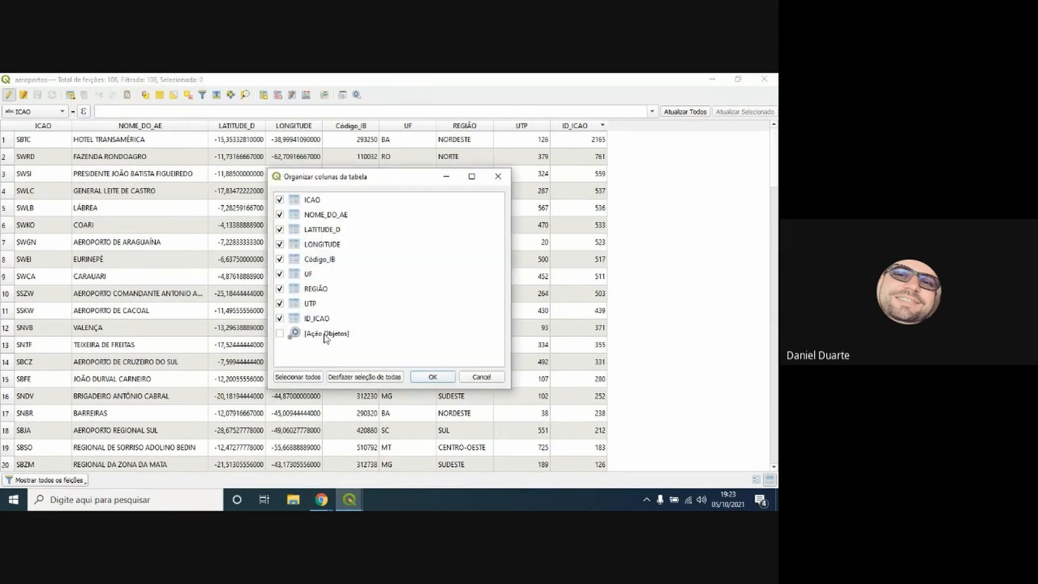
pyautogui.click(323, 324)
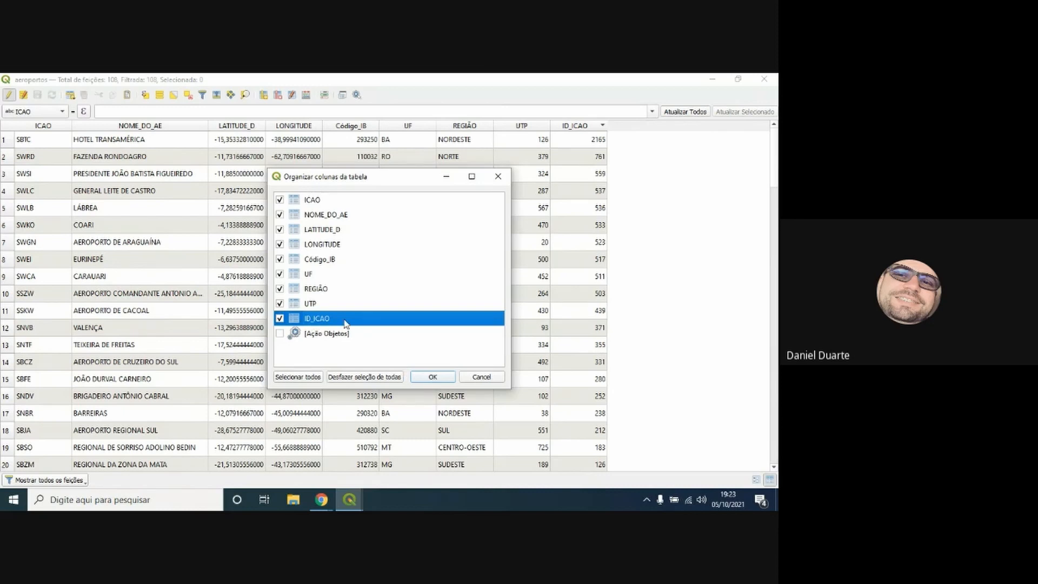
pyautogui.moveTo(348, 324); pyautogui.dragTo(331, 198)
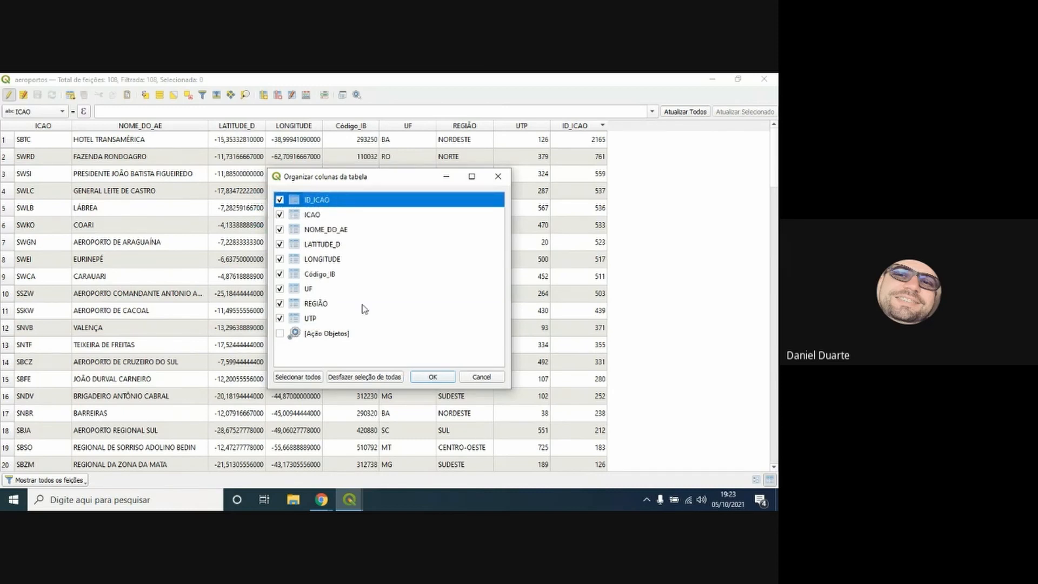
pyautogui.click(427, 380)
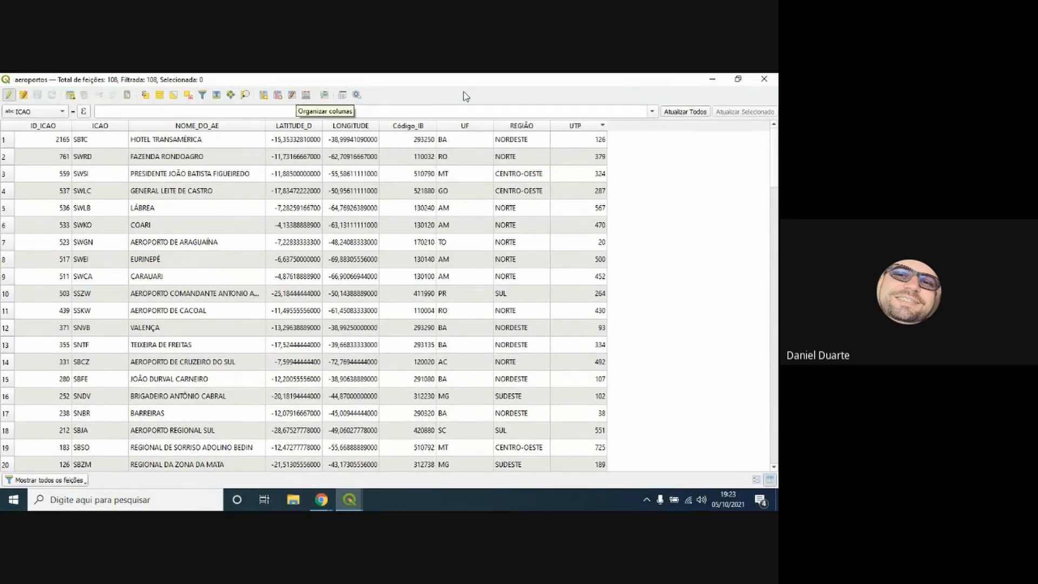
pyautogui.click(9, 95)
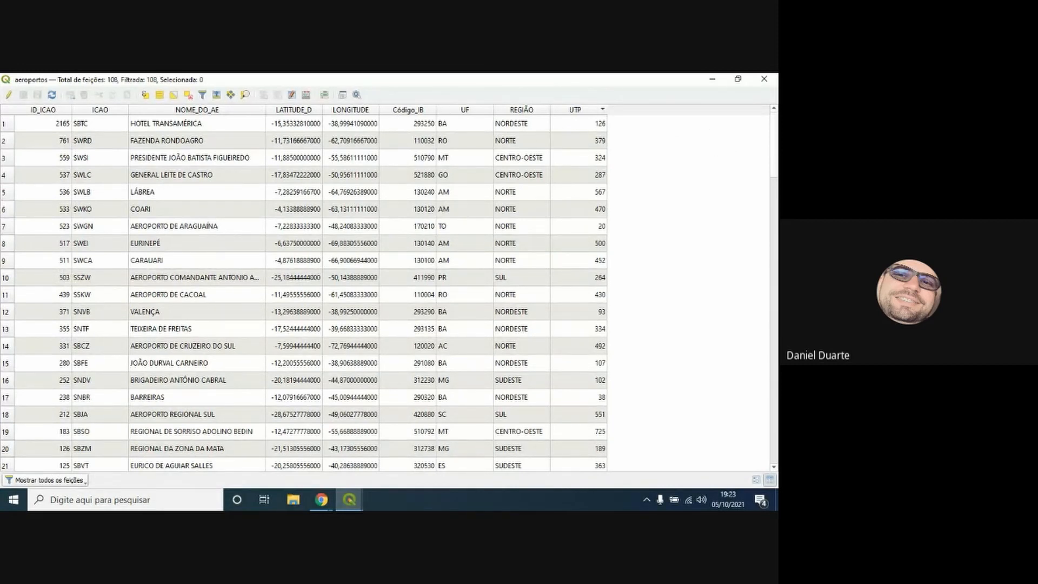
pyautogui.click(763, 80)
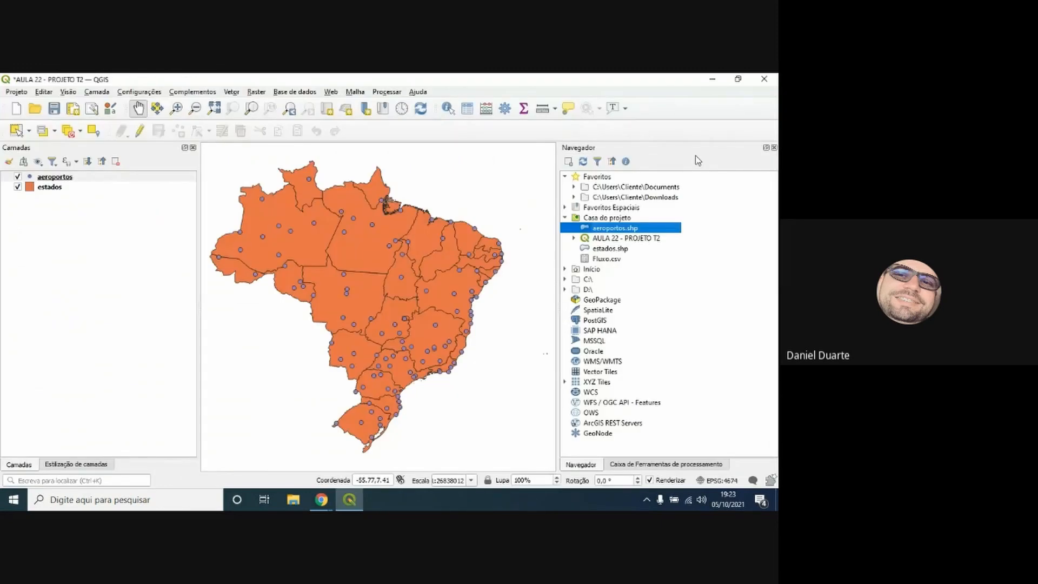
# Examine the properties of Fluxo.csv in the project home folder, previewing its metadata and attributes
pyautogui.click(595, 259)
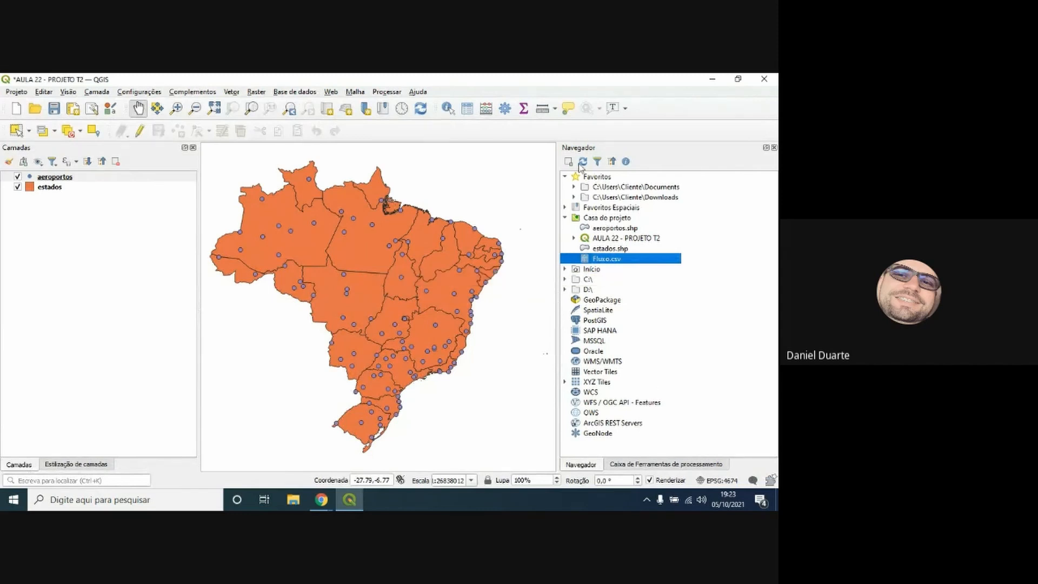
pyautogui.click(626, 161)
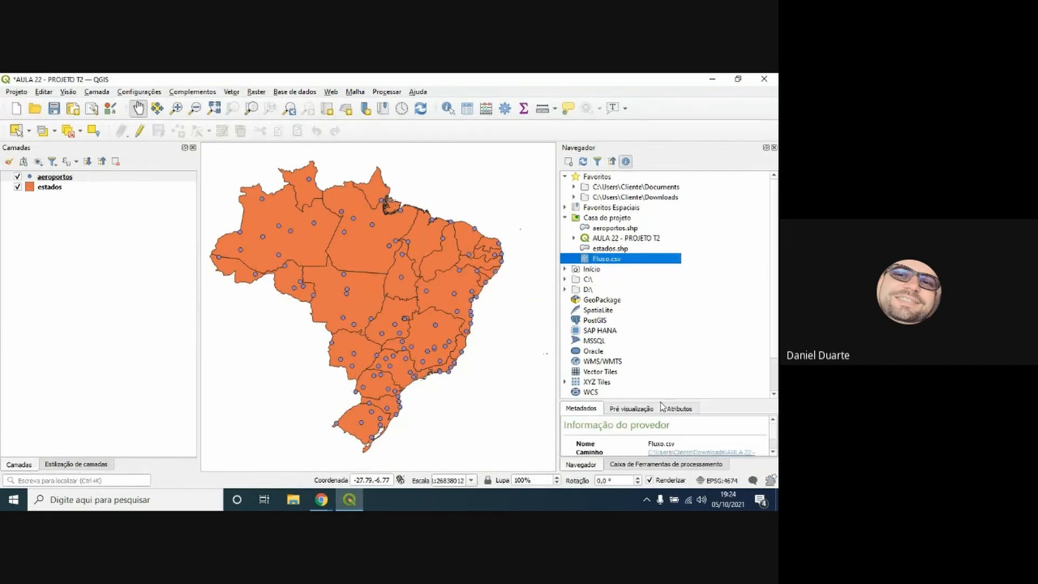
pyautogui.moveTo(660, 401); pyautogui.dragTo(658, 271)
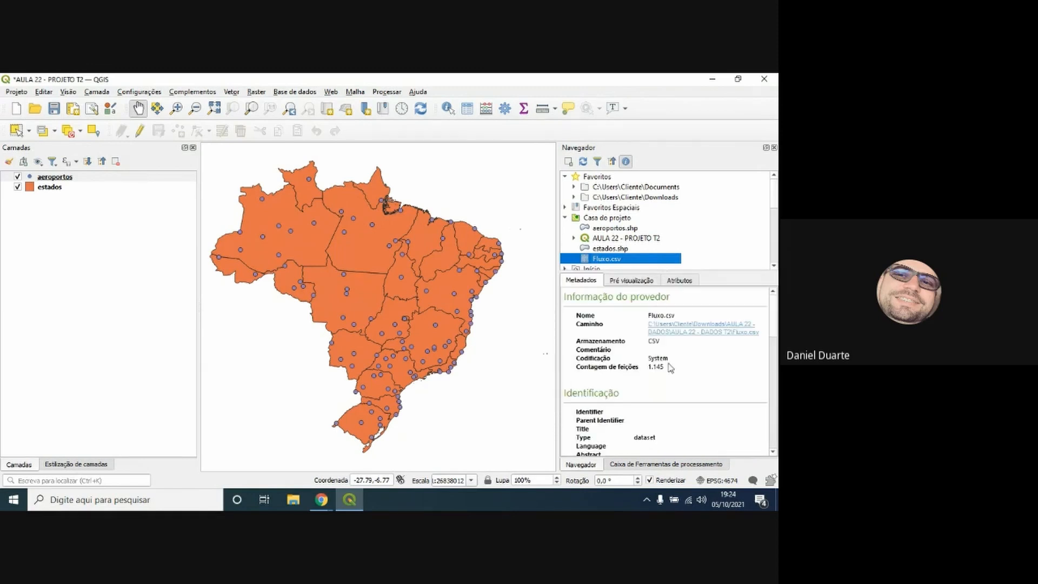
pyautogui.click(673, 281)
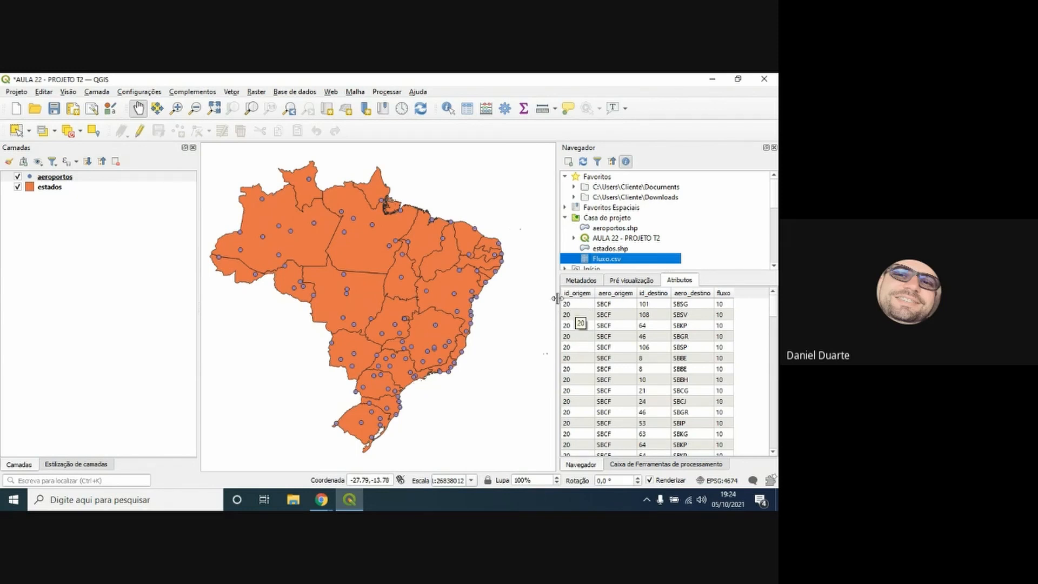
# View the aeroportos attribute table to compare its ID_ICAO and ICAO columns with the Fluxo.csv origin and destination fields
pyautogui.click(466, 111)
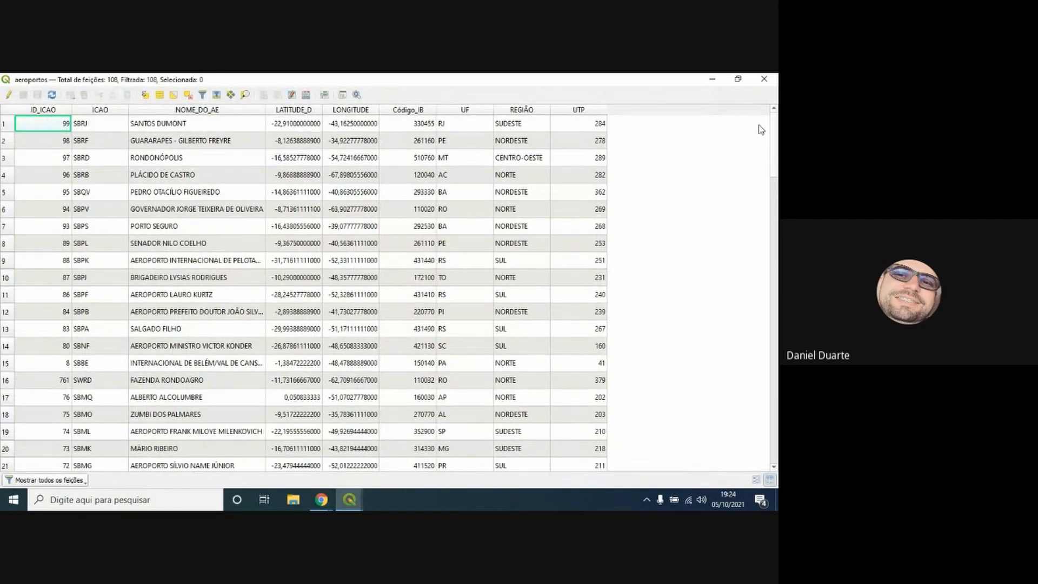
pyautogui.click(764, 79)
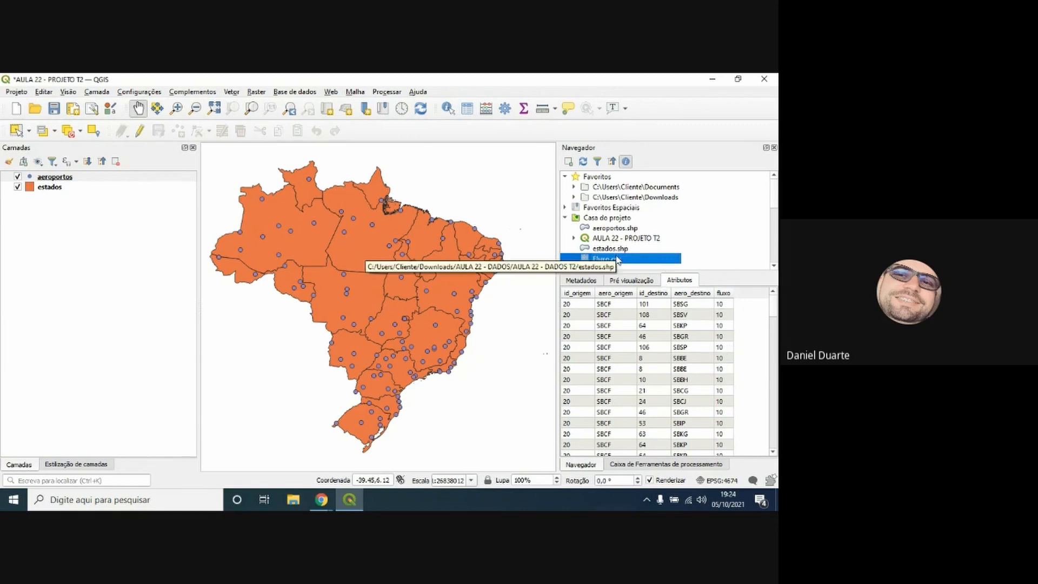
pyautogui.click(467, 108)
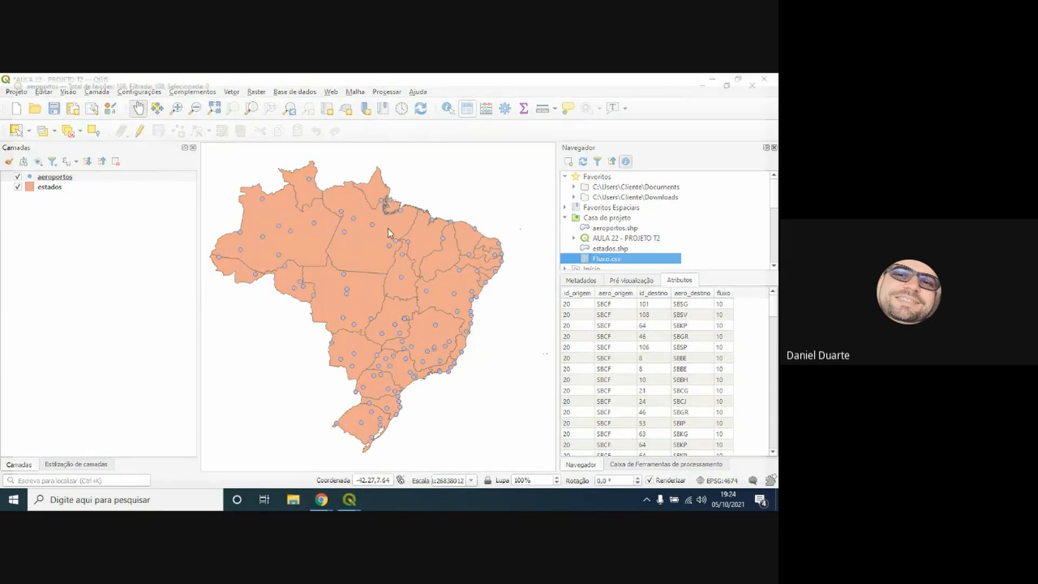
pyautogui.click(765, 80)
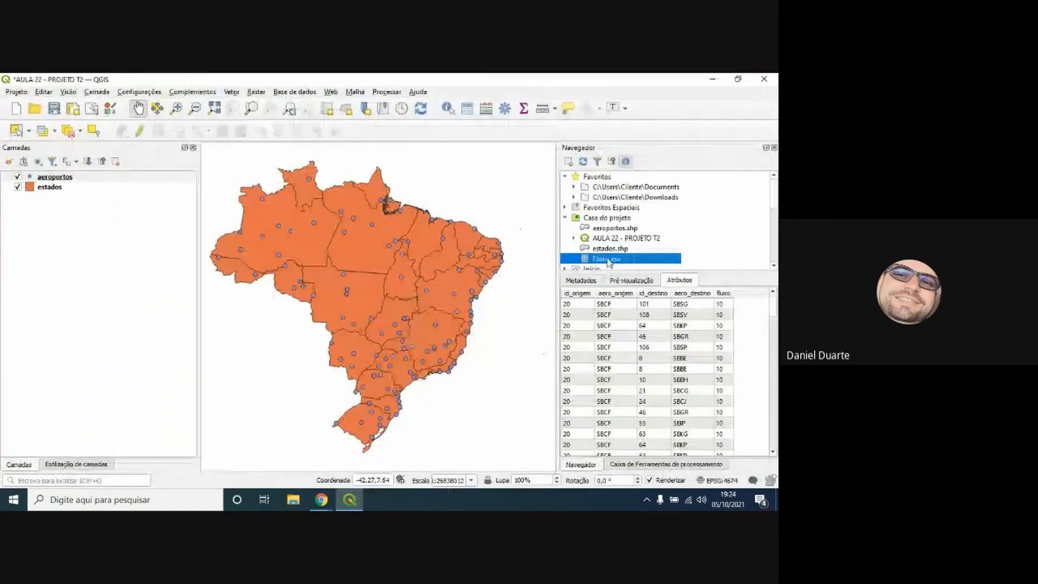
# Add Fluxo.csv from the project home folder to the map and browse the records in its attribute table
pyautogui.doubleClick(609, 259)
pyautogui.click(467, 108)
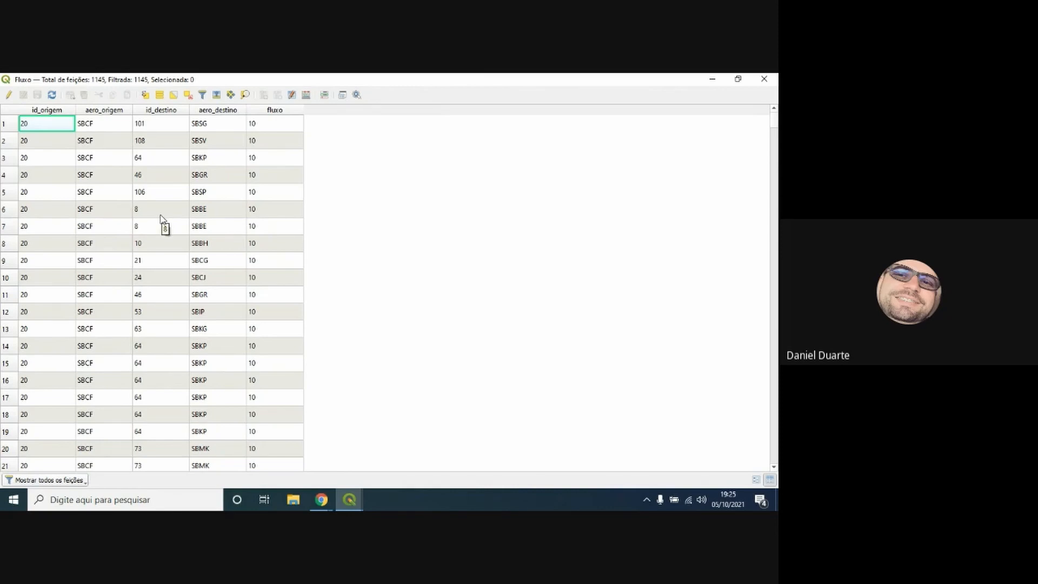
pyautogui.scroll(-20, 193, 243)
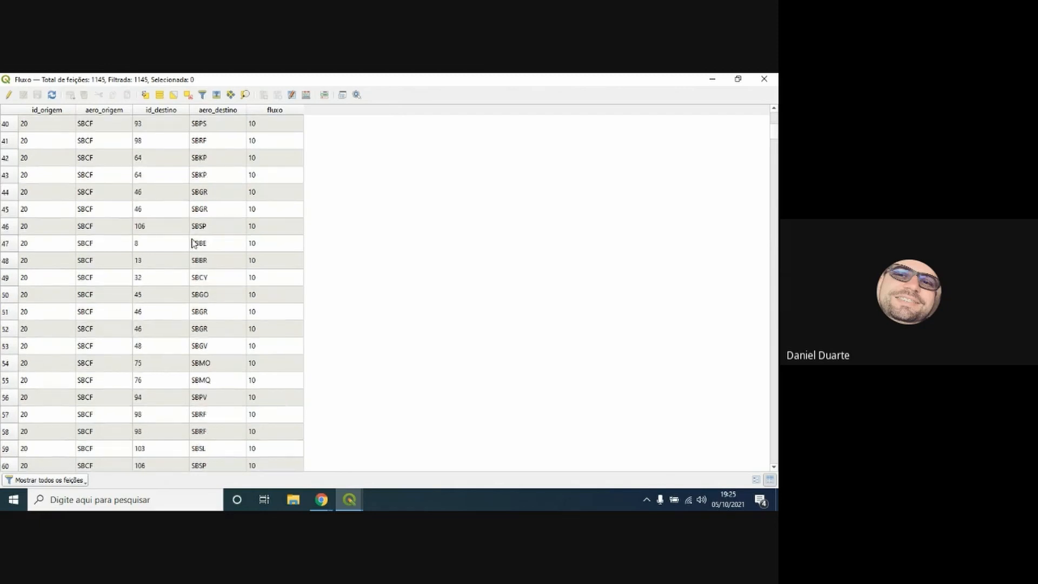
pyautogui.scroll(-16, 192, 243)
pyautogui.scroll(16, 192, 243)
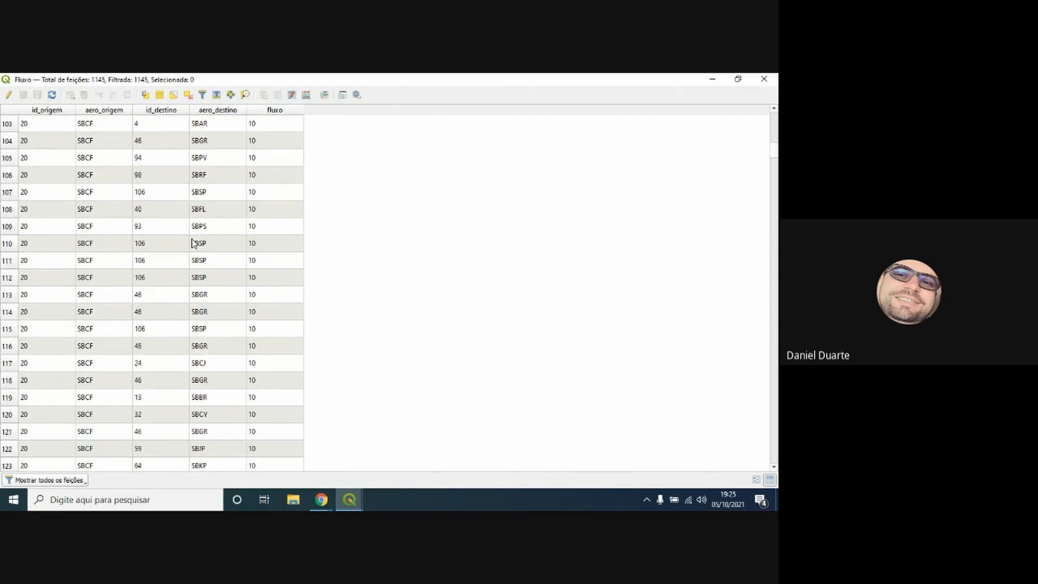
pyautogui.scroll(20, 192, 243)
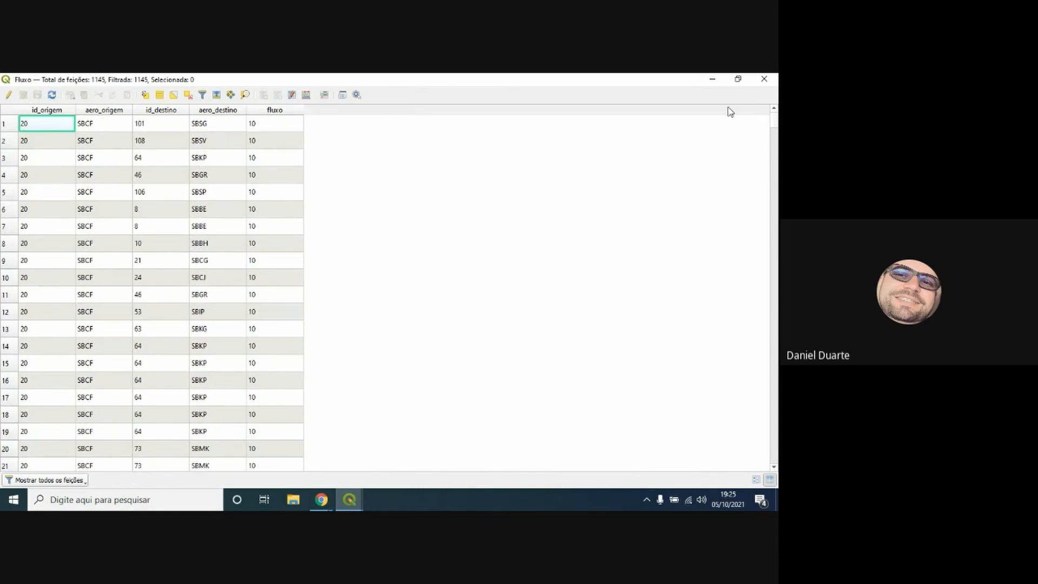
pyautogui.click(764, 79)
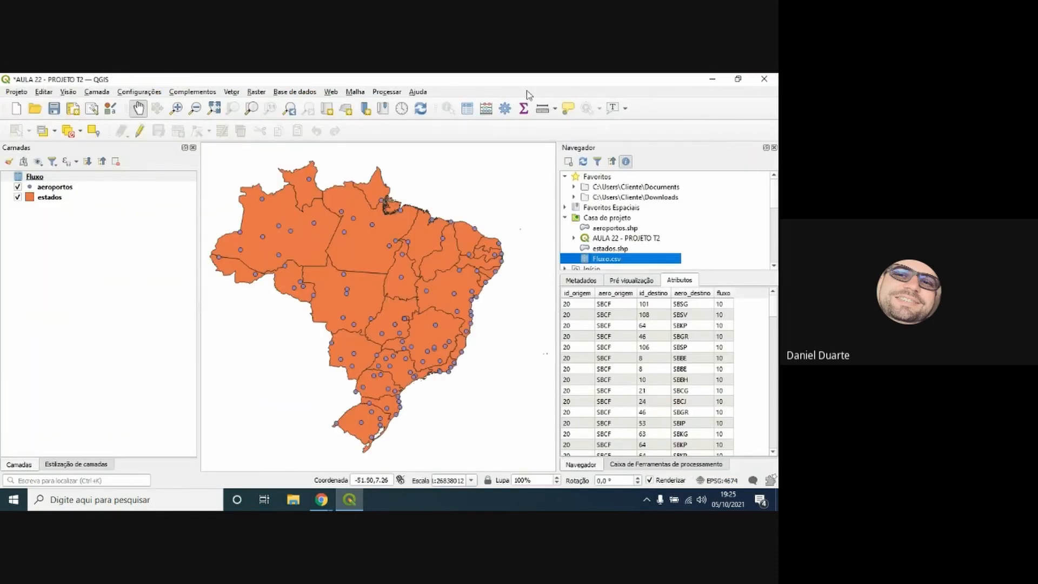
# Reopen the Fluxo attribute table and select its first record to examine the origin, destination and fluxo values
pyautogui.click(468, 108)
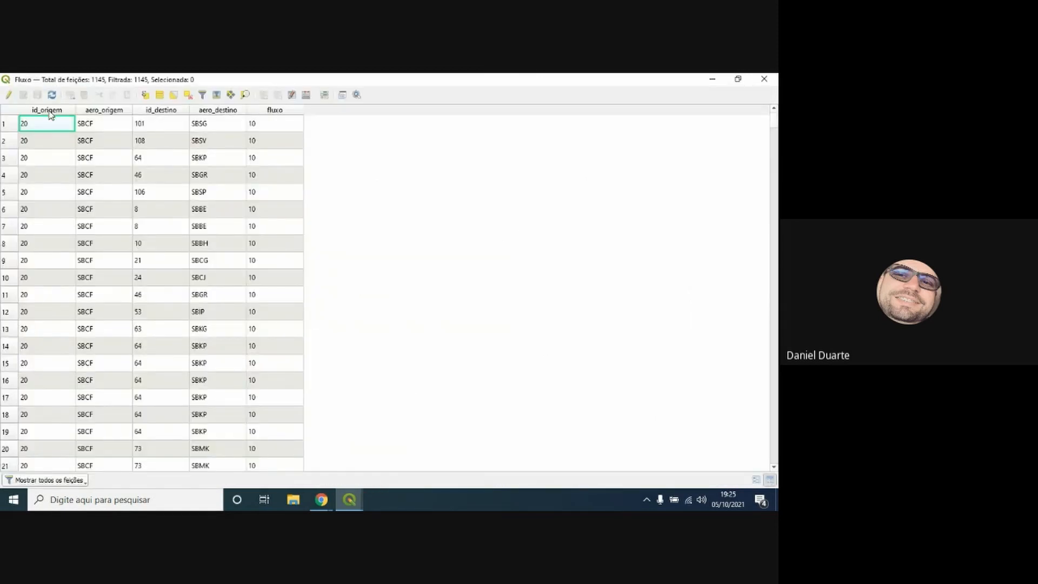
pyautogui.click(712, 79)
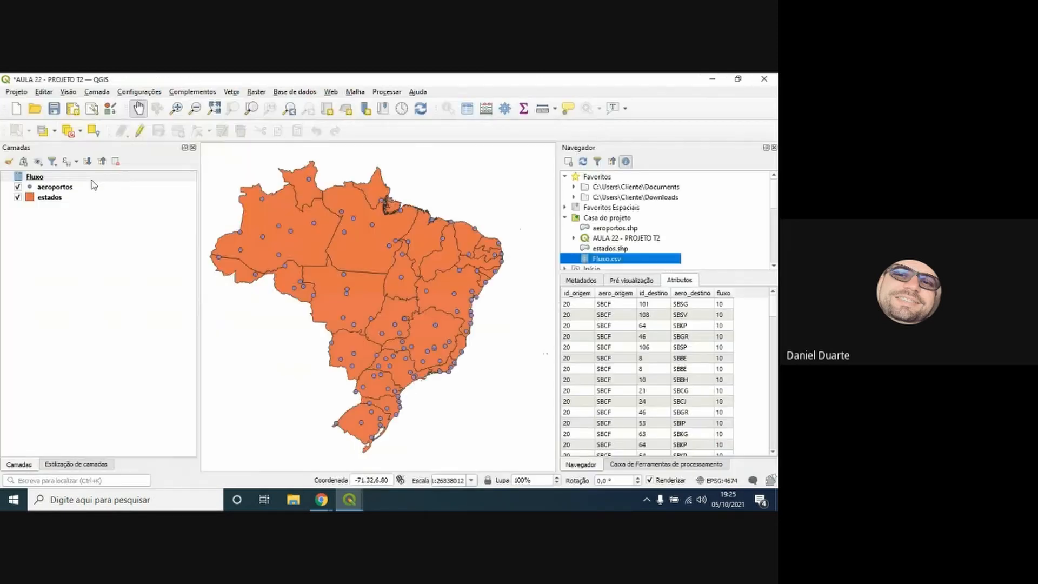
pyautogui.click(48, 187)
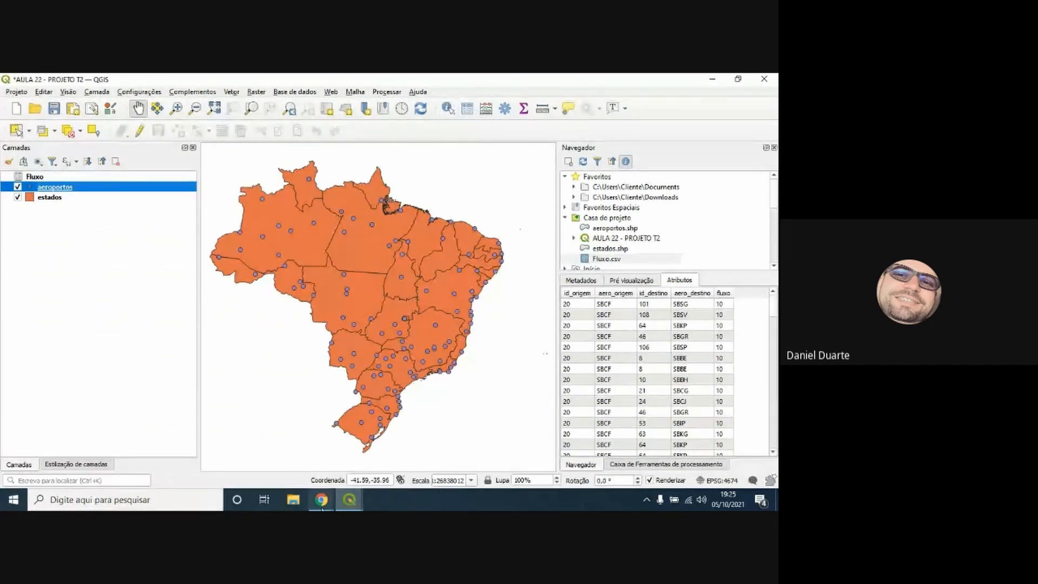
pyautogui.moveTo(349, 500)
pyautogui.click(411, 448)
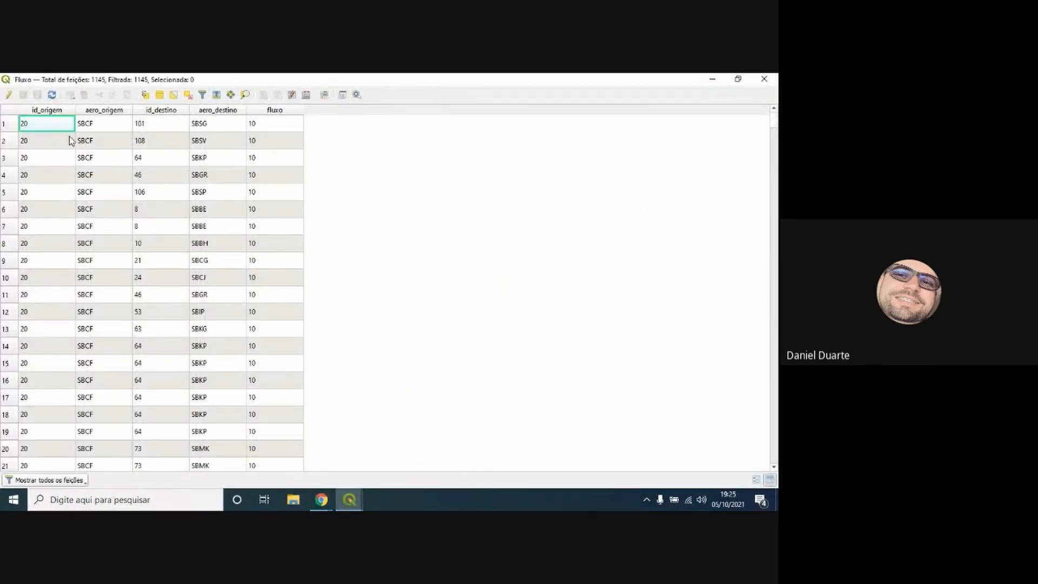
pyautogui.click(12, 125)
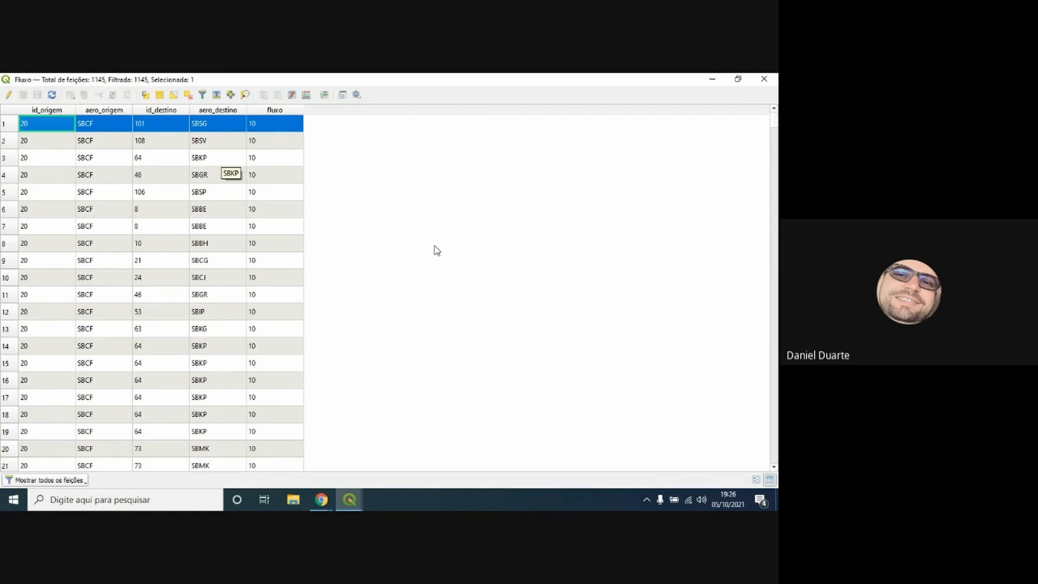
pyautogui.click(770, 84)
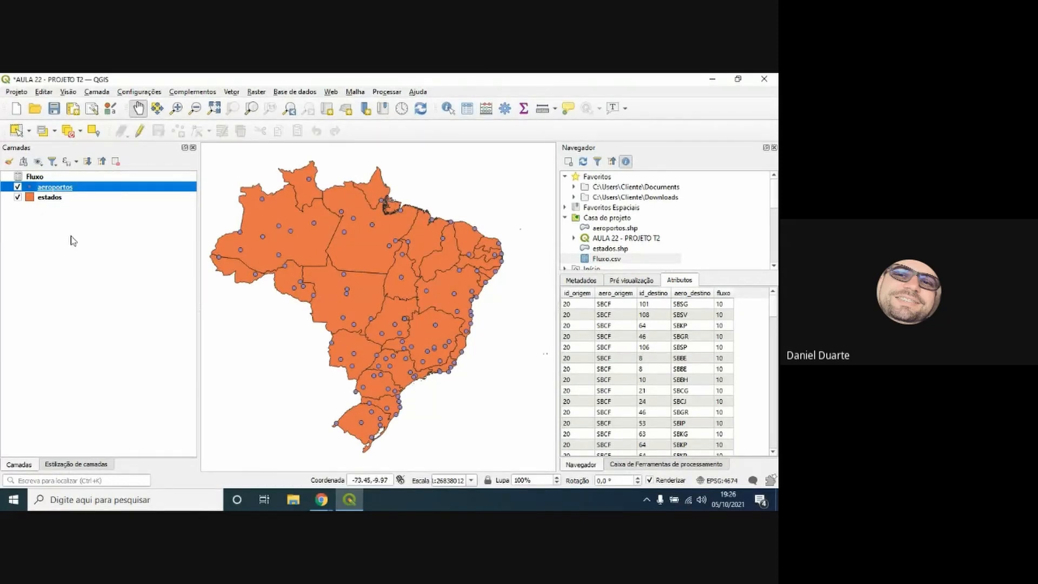
# Remove the Fluxo table from the project's layers
pyautogui.rightClick(35, 177)
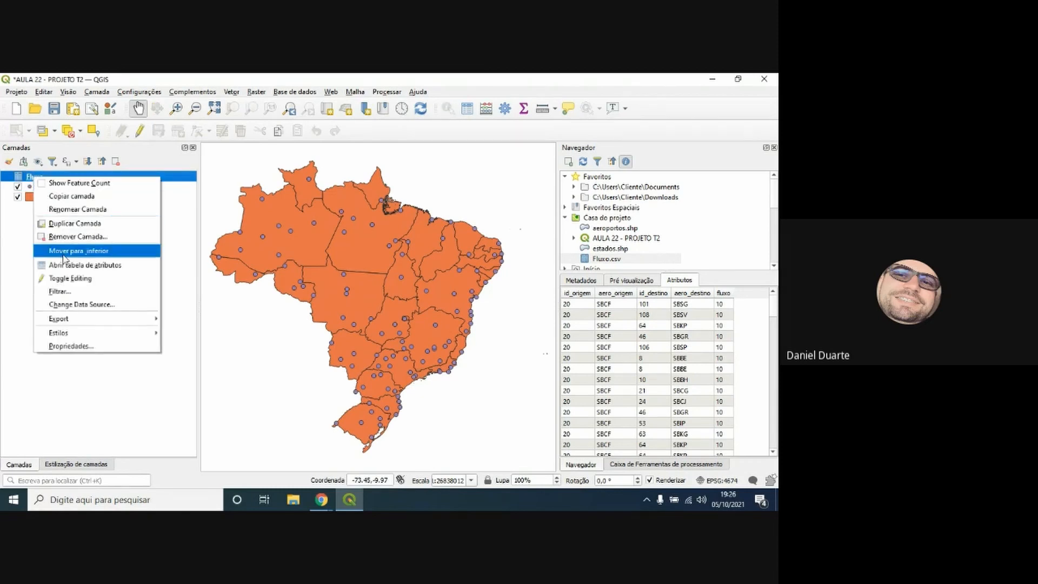
pyautogui.click(67, 245)
pyautogui.click(370, 299)
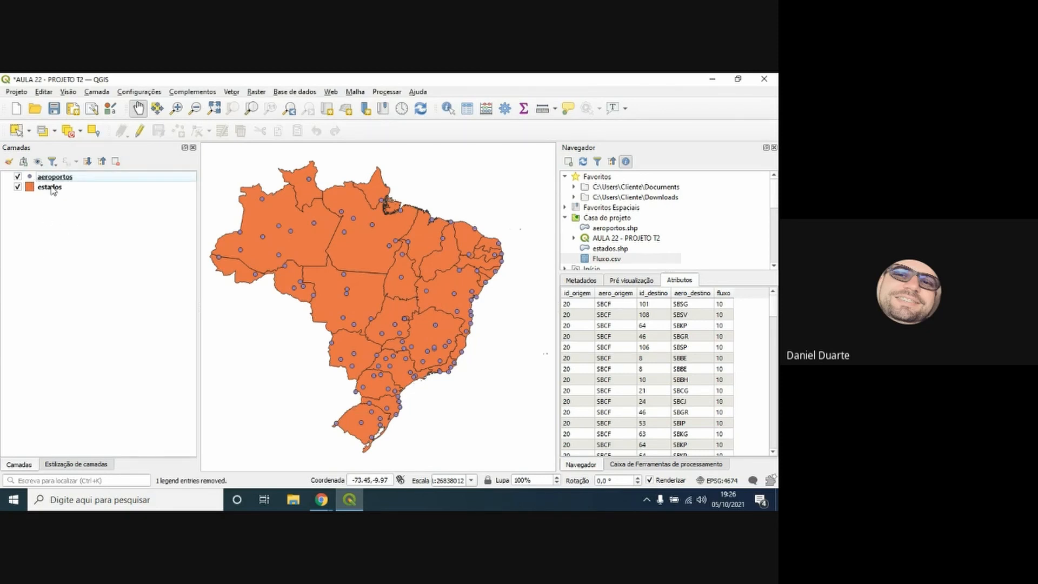
# Style the estados layer with the Grayscale gradient fill and give it individual labels based on SIGLA_UF
pyautogui.click(52, 188)
pyautogui.click(89, 464)
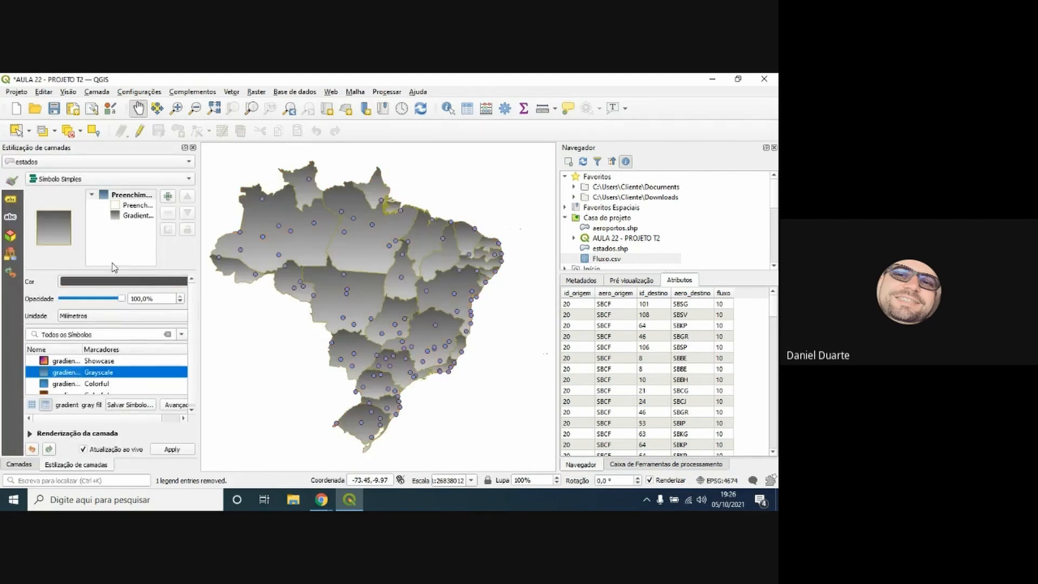
pyautogui.click(10, 200)
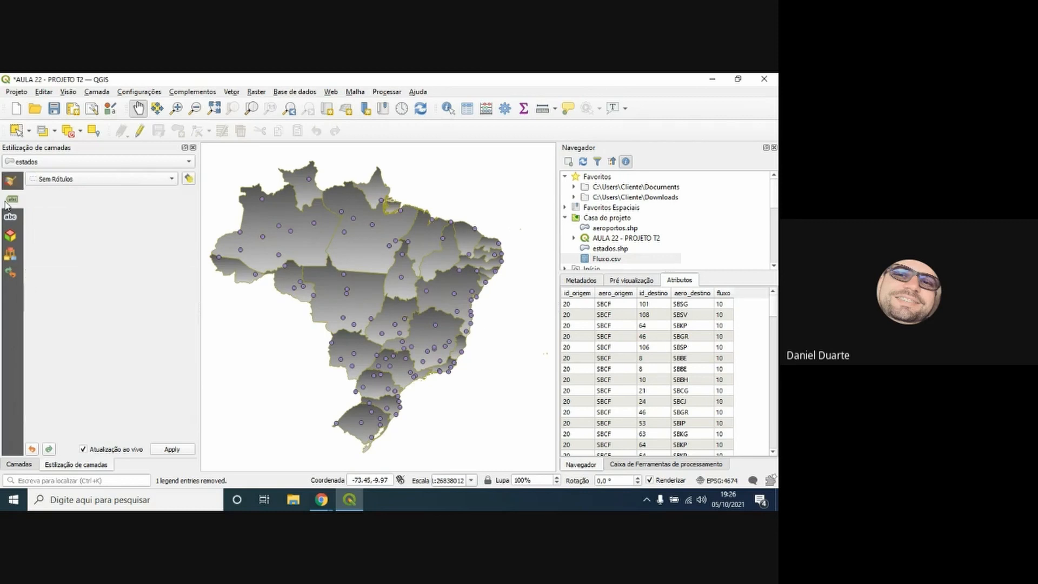
pyautogui.click(50, 179)
pyautogui.click(54, 191)
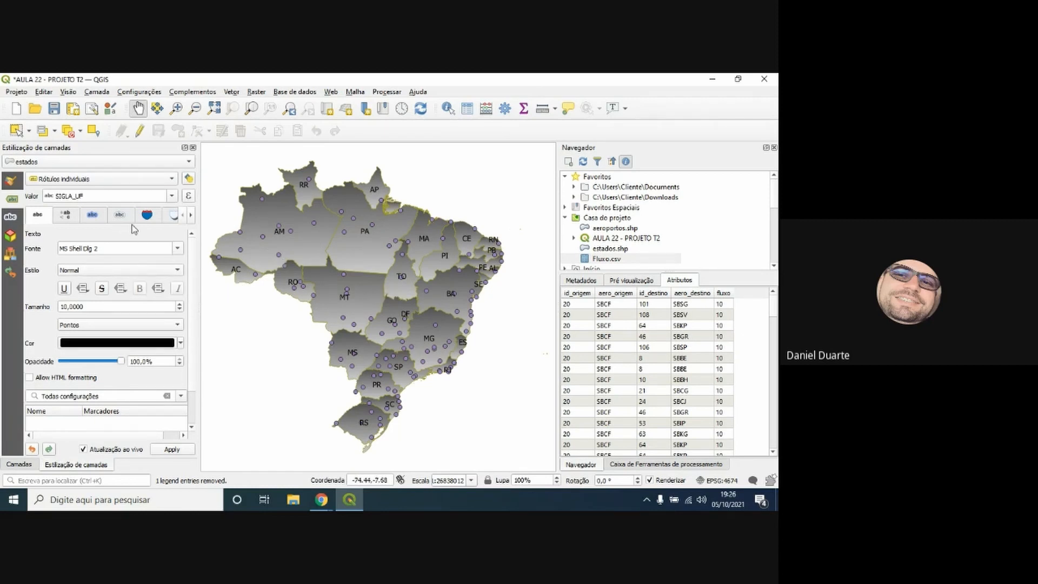
# Enable a background behind the estados labels and set its shape to Círculo
pyautogui.click(147, 215)
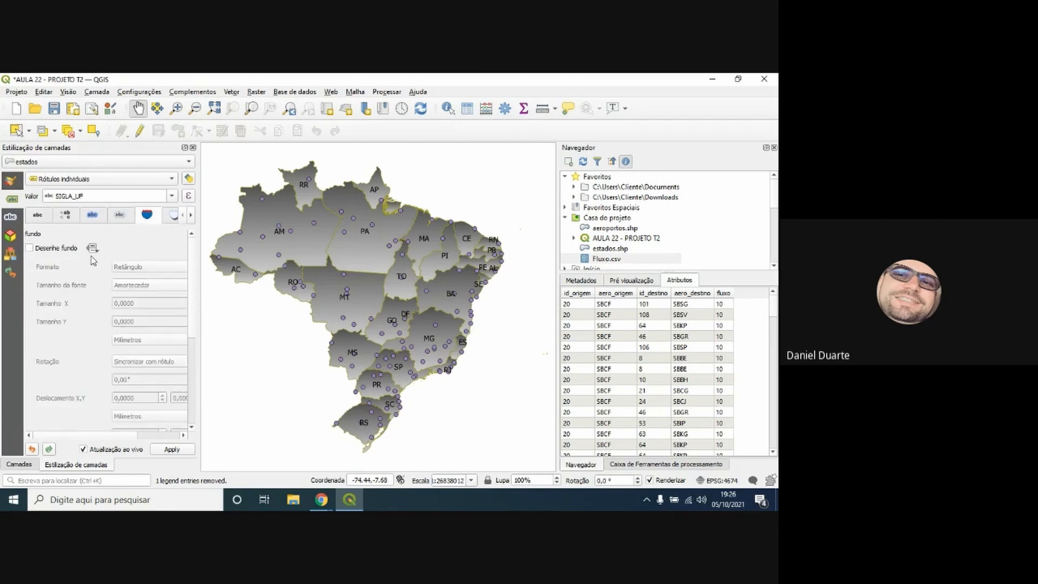
pyautogui.click(64, 249)
pyautogui.click(129, 268)
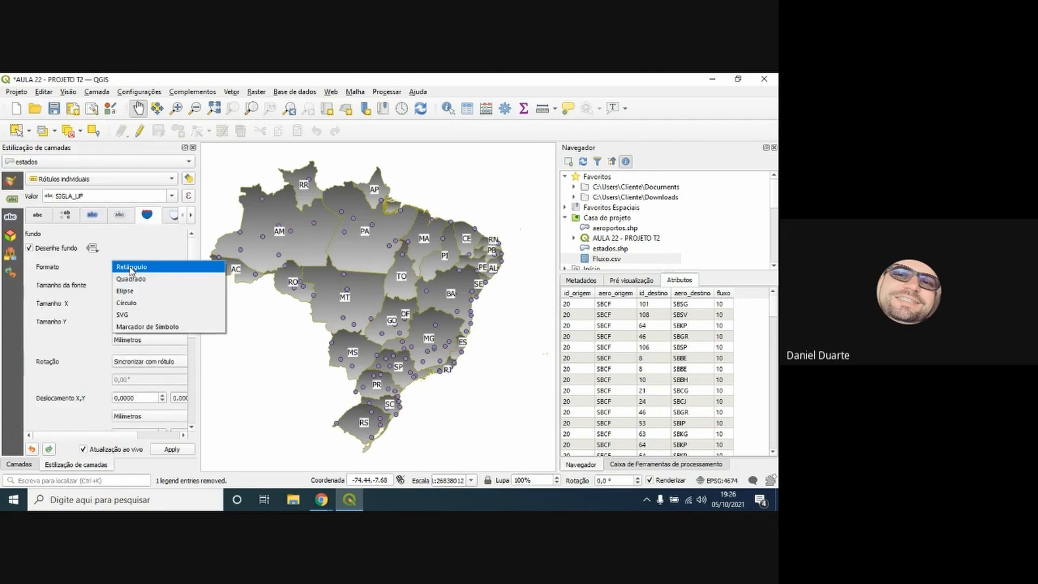
pyautogui.click(129, 307)
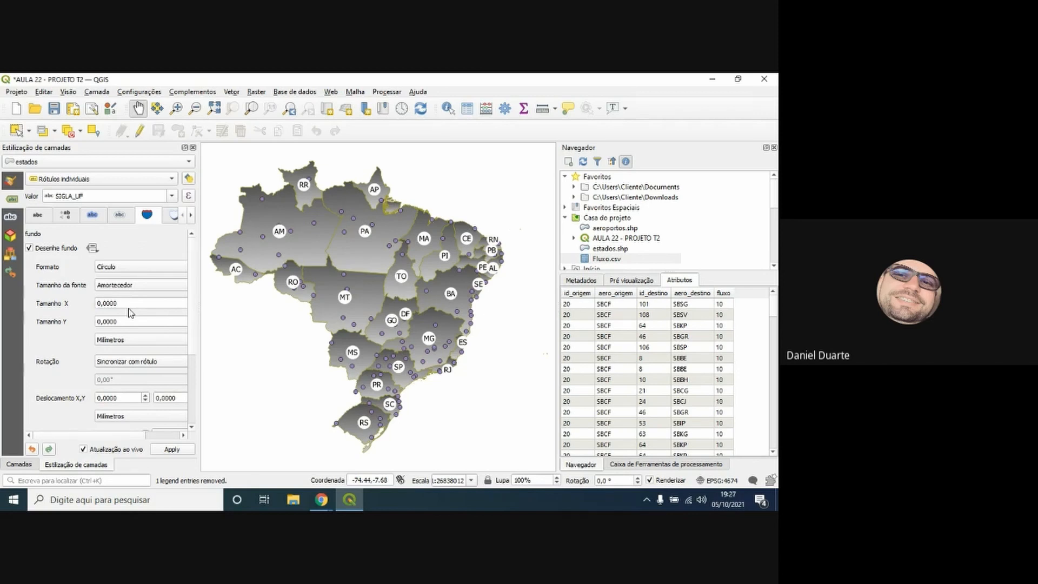
# Keep the estados label placement mode at Ao redor do centróide and raise the label priority towards Alta
pyautogui.moveTo(199, 303); pyautogui.dragTo(301, 319)
pyautogui.click(228, 218)
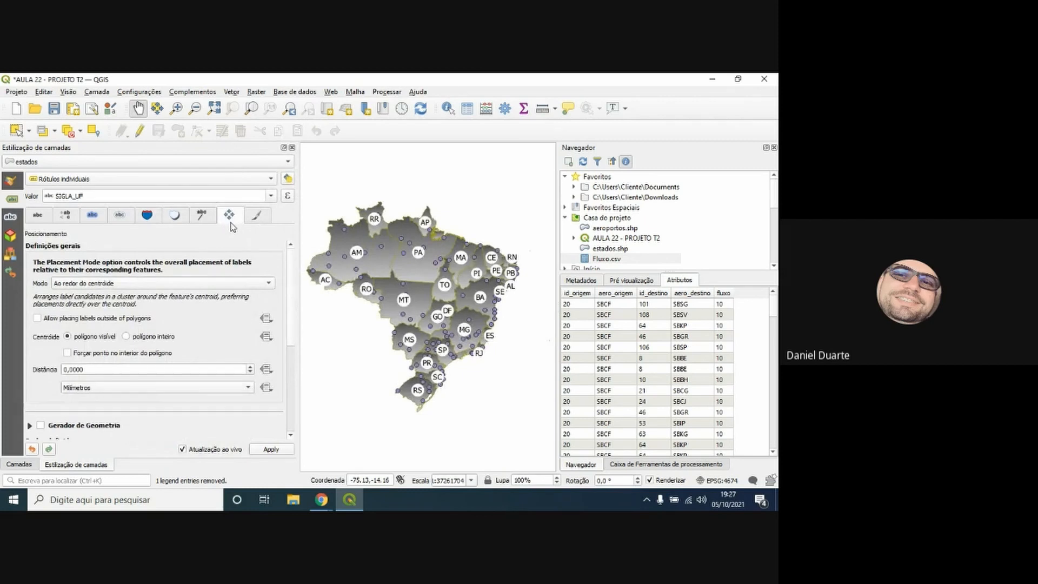
pyautogui.click(98, 285)
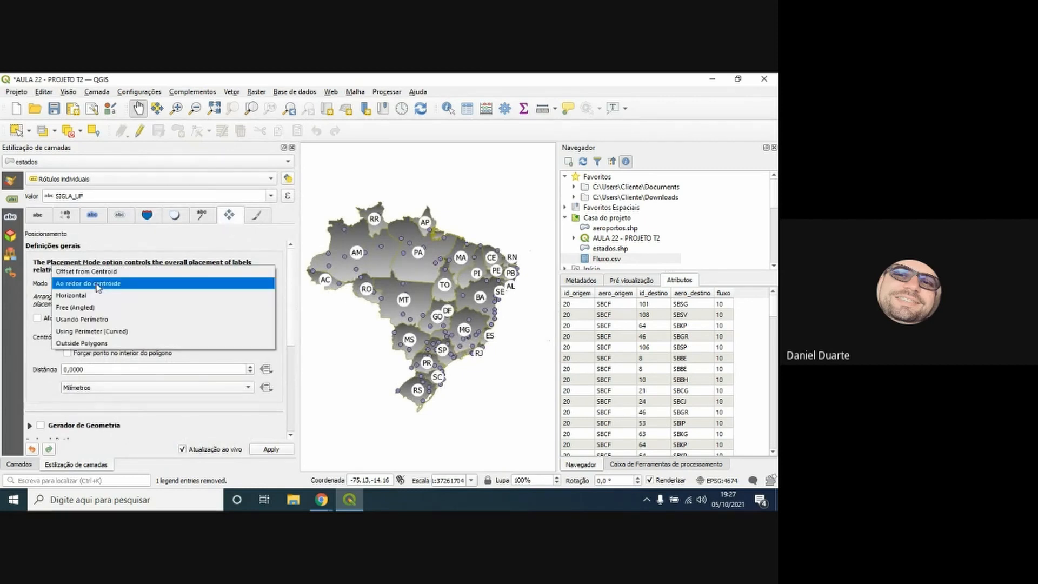
pyautogui.click(98, 287)
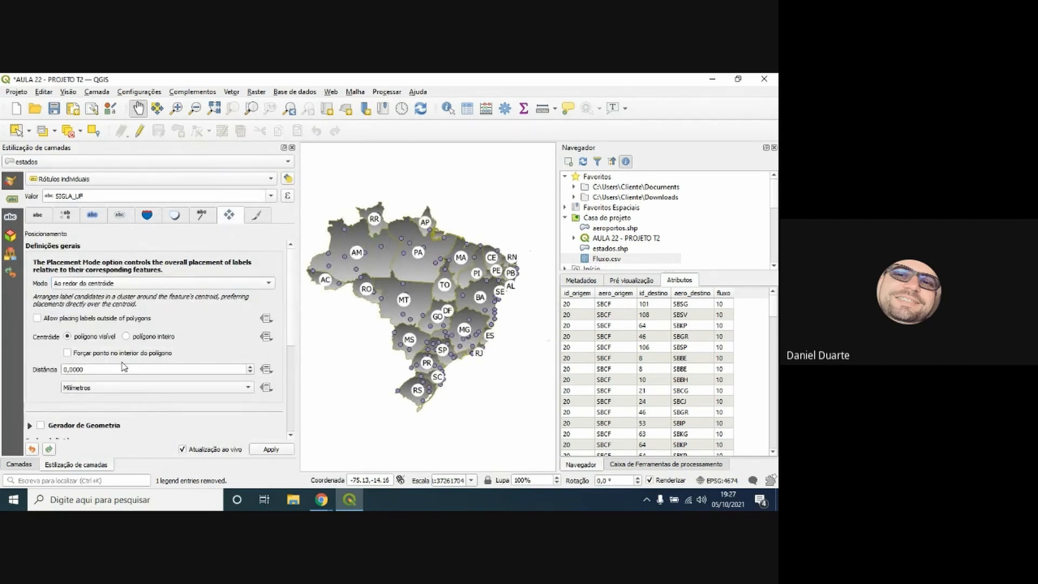
pyautogui.scroll(-5, 295, 319)
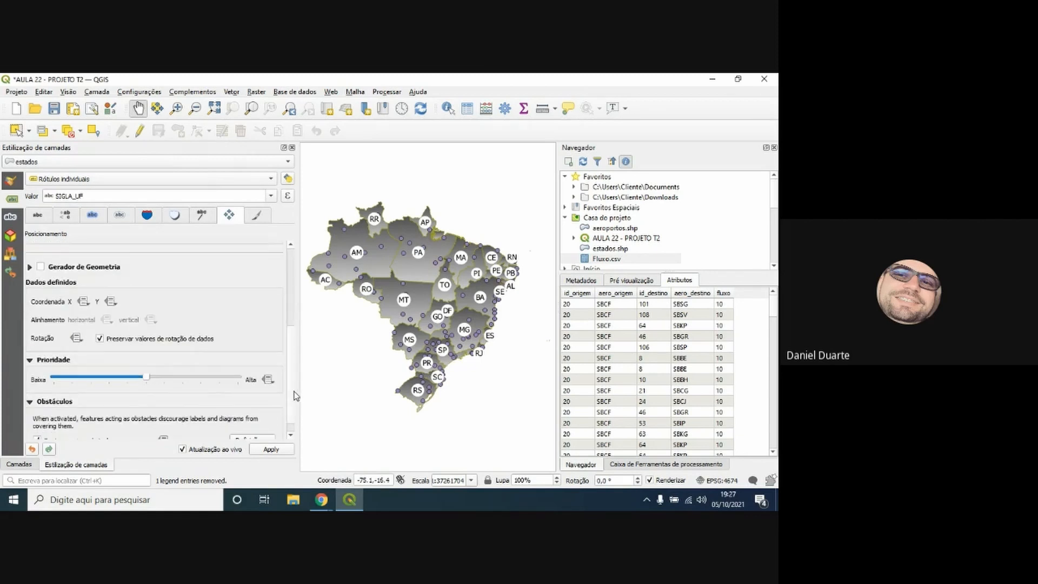
pyautogui.moveTo(151, 379); pyautogui.dragTo(237, 381)
# Change the aeroportos layer's symbol layer type from simple marker to SVG Marker
pyautogui.click(23, 464)
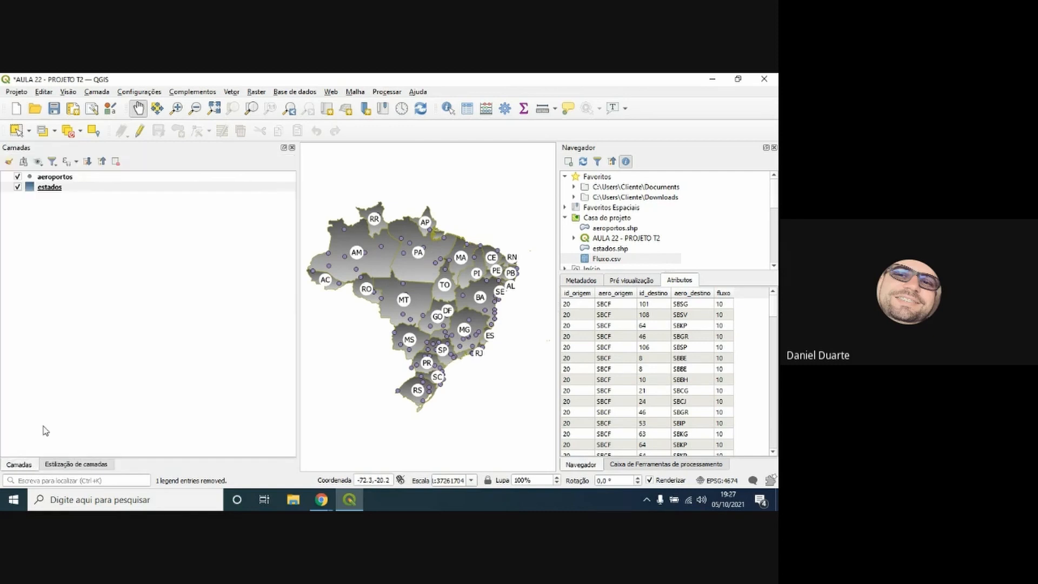
pyautogui.click(39, 180)
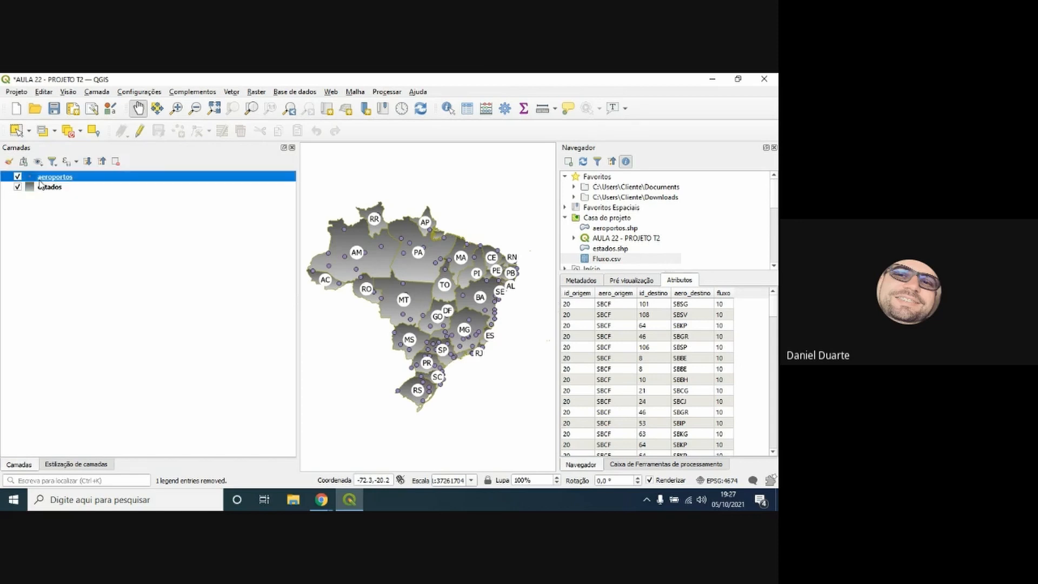
pyautogui.click(90, 465)
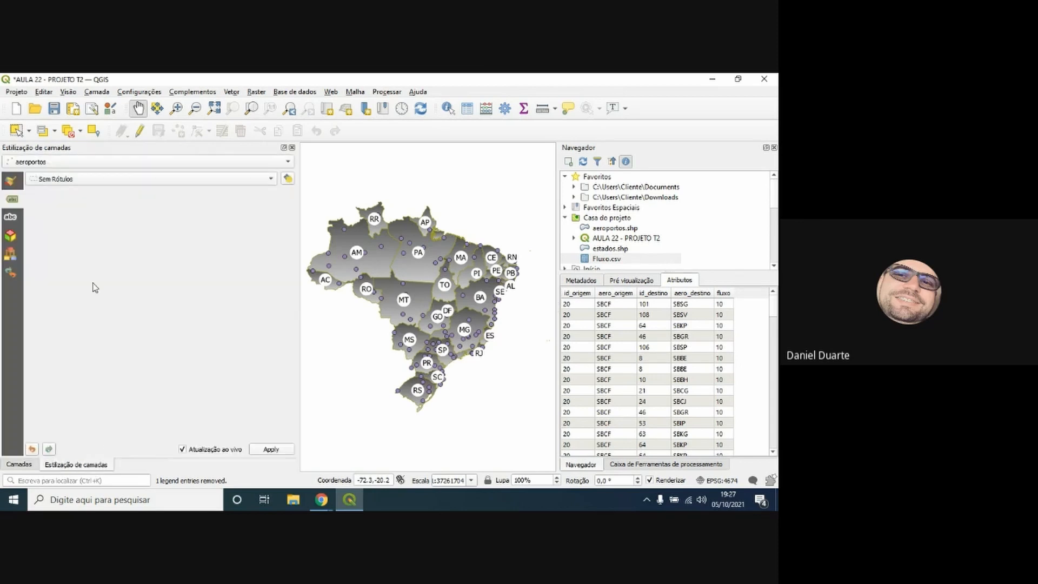
pyautogui.click(17, 186)
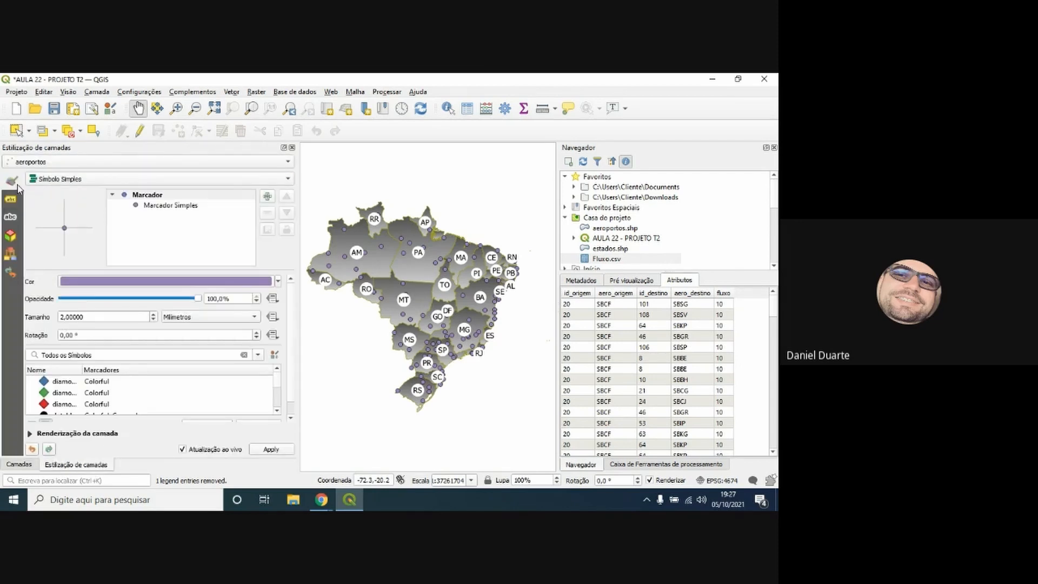
pyautogui.click(175, 211)
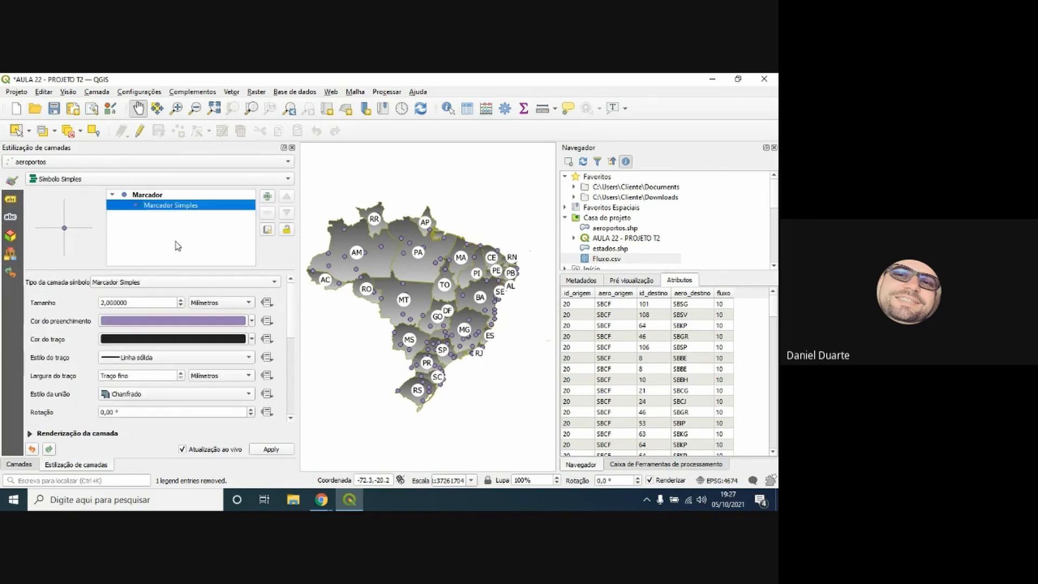
pyautogui.click(146, 284)
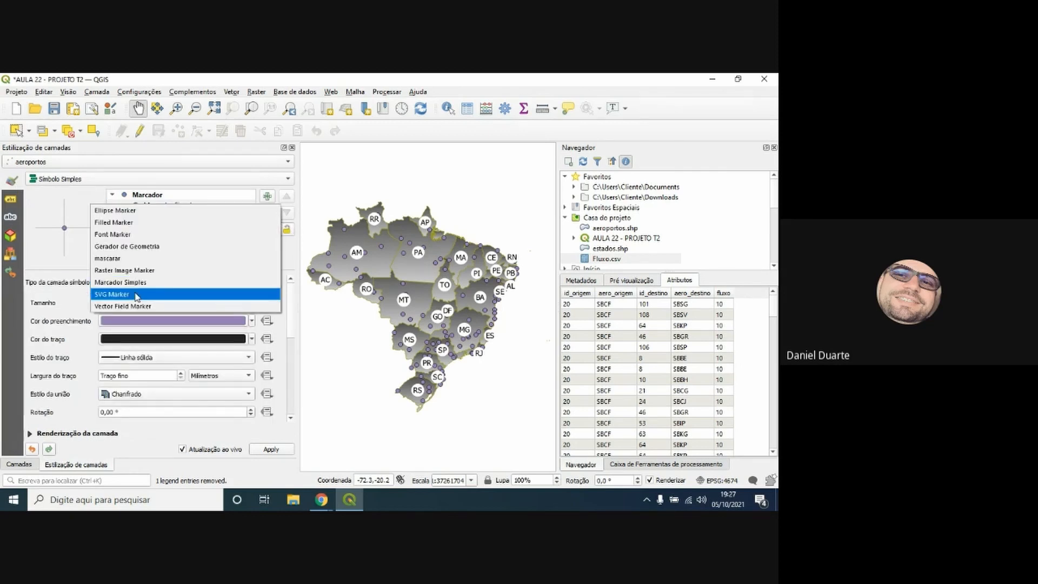
pyautogui.click(136, 295)
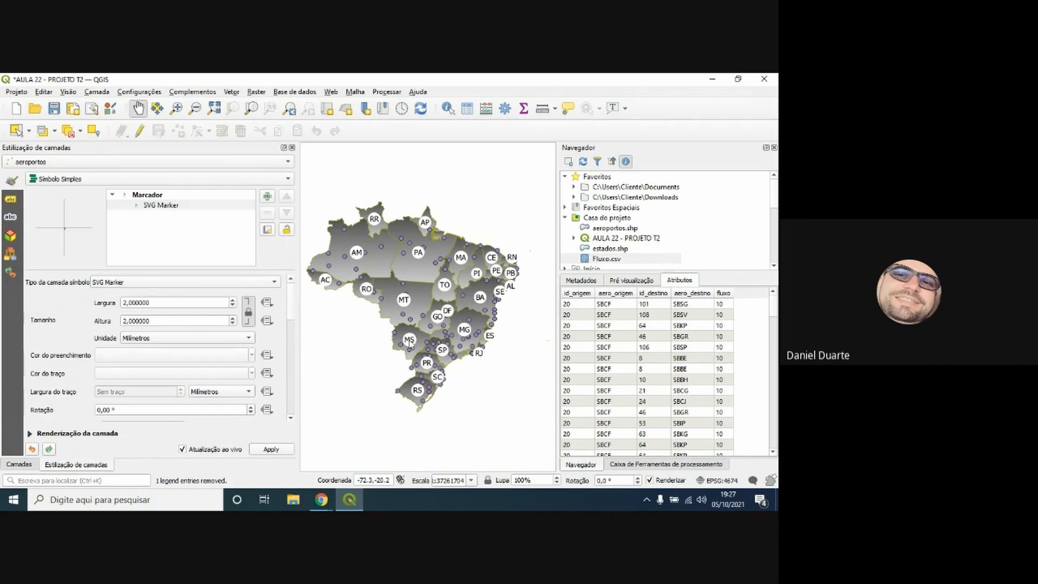
# Choose the first airplane symbol from the transport group as the aeroportos SVG marker
pyautogui.scroll(-5, 292, 302)
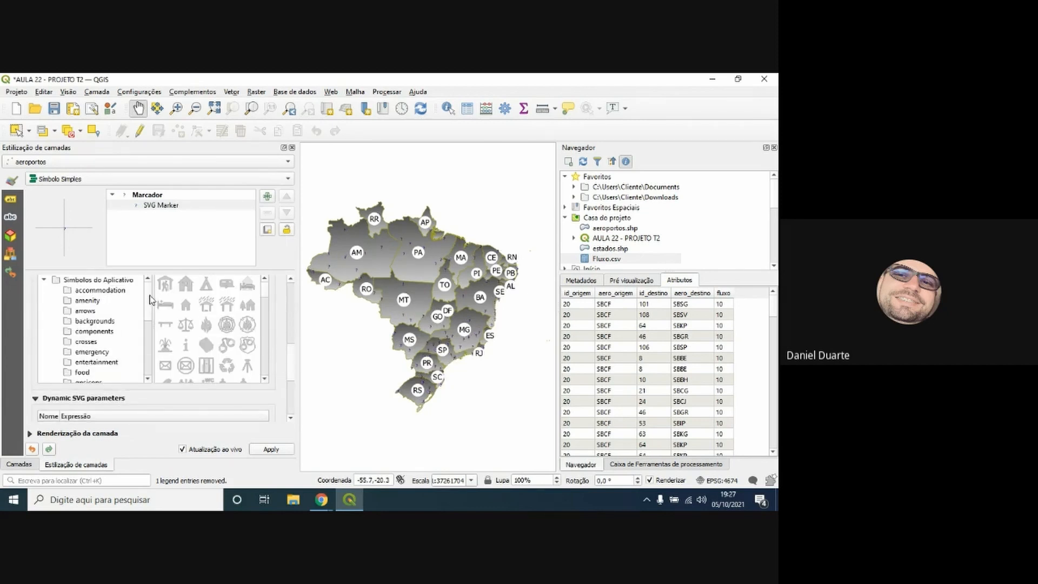
pyautogui.scroll(-4, 153, 342)
pyautogui.scroll(-1, 153, 341)
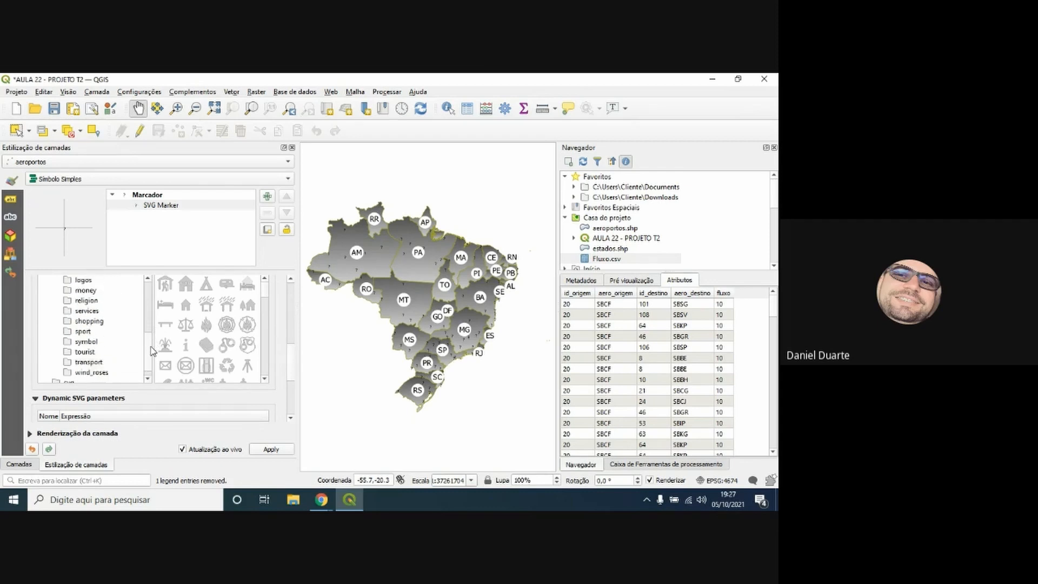
pyautogui.click(95, 352)
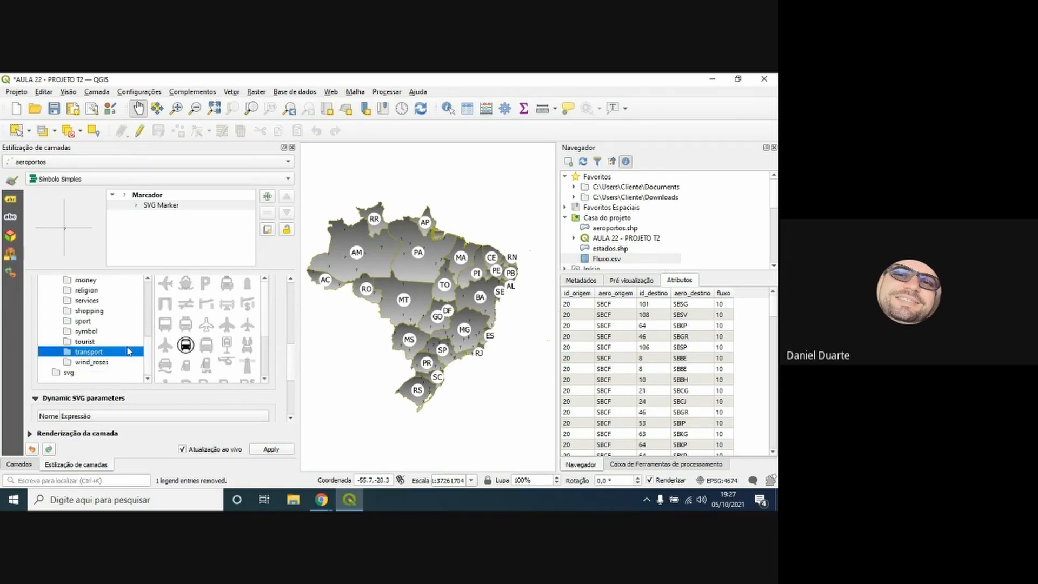
pyautogui.click(166, 284)
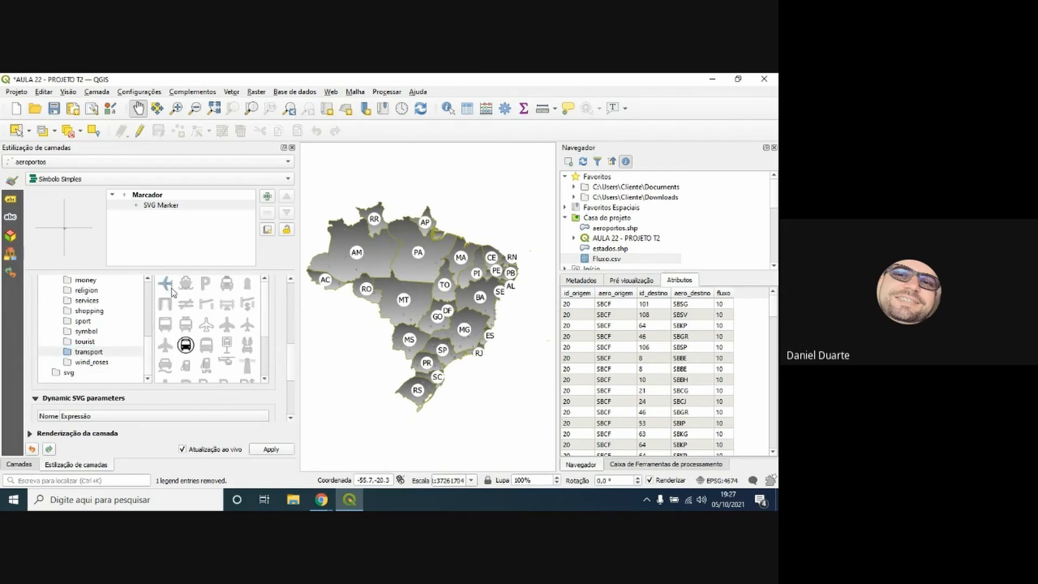
# Set the fill colour of the aeroportos airplane marker to black
pyautogui.scroll(2, 288, 378)
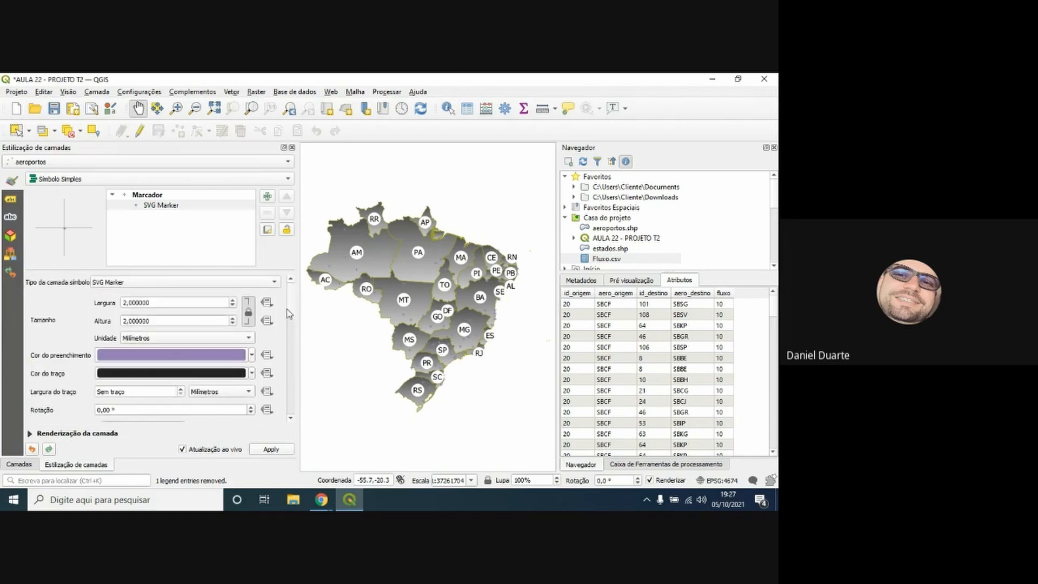
pyautogui.click(196, 357)
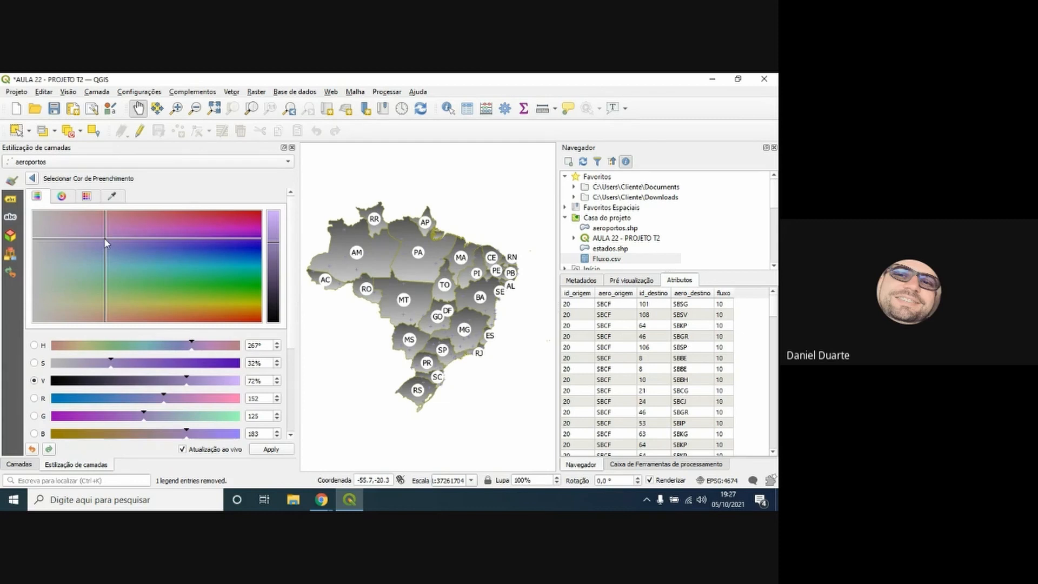
pyautogui.moveTo(106, 243); pyautogui.dragTo(275, 214)
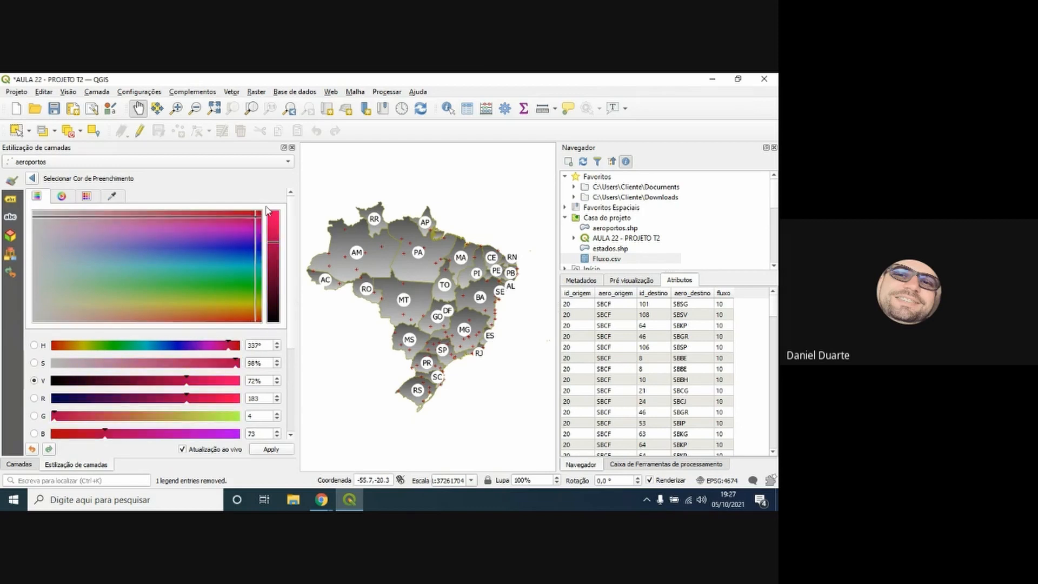
pyautogui.moveTo(273, 246); pyautogui.dragTo(277, 331)
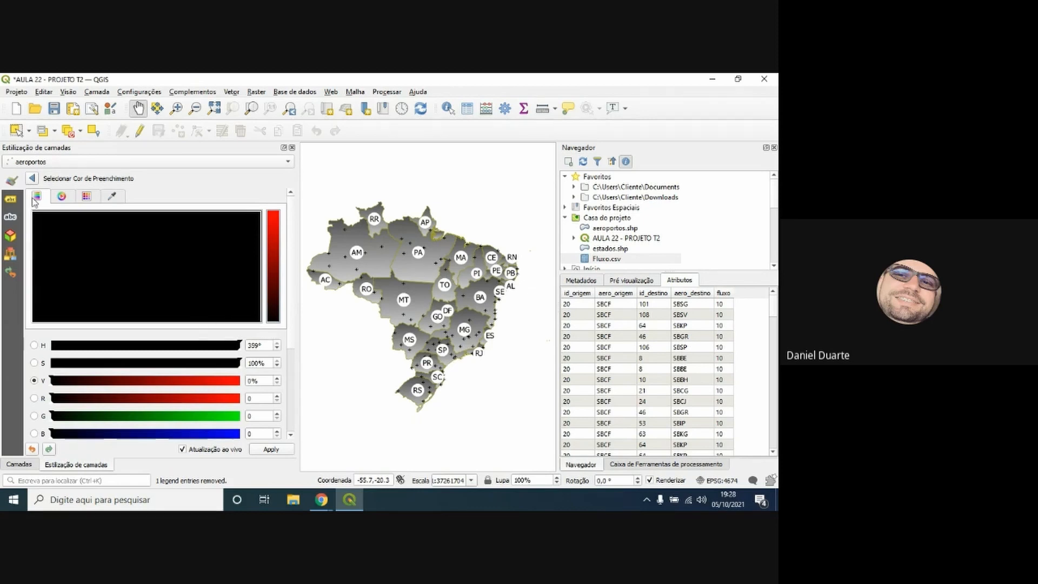
pyautogui.click(32, 179)
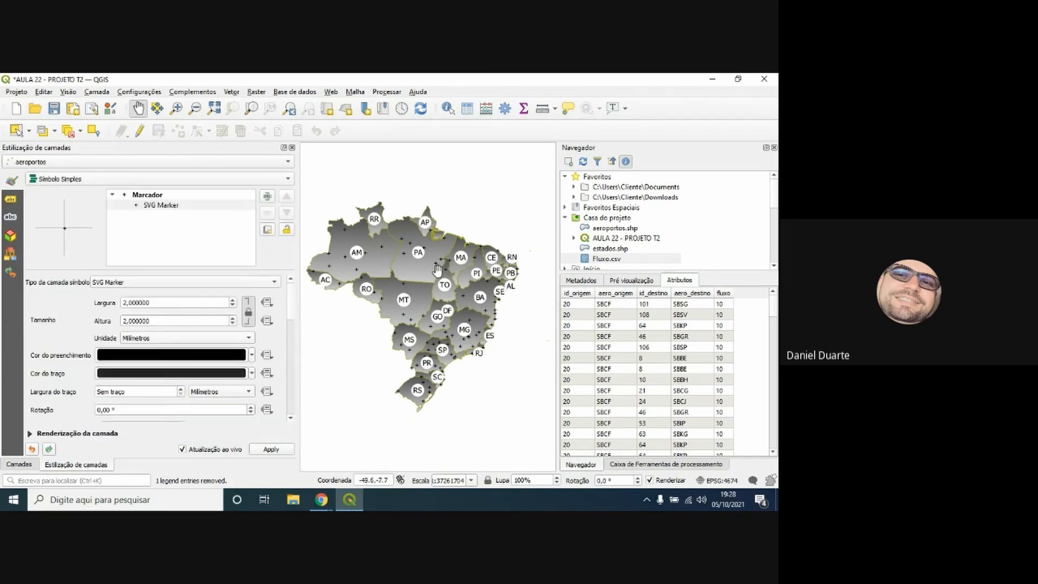
# Rotate the aeroportos airplane marker by 90° and set its width and height to 4 mm
pyautogui.scroll(2, 439, 268)
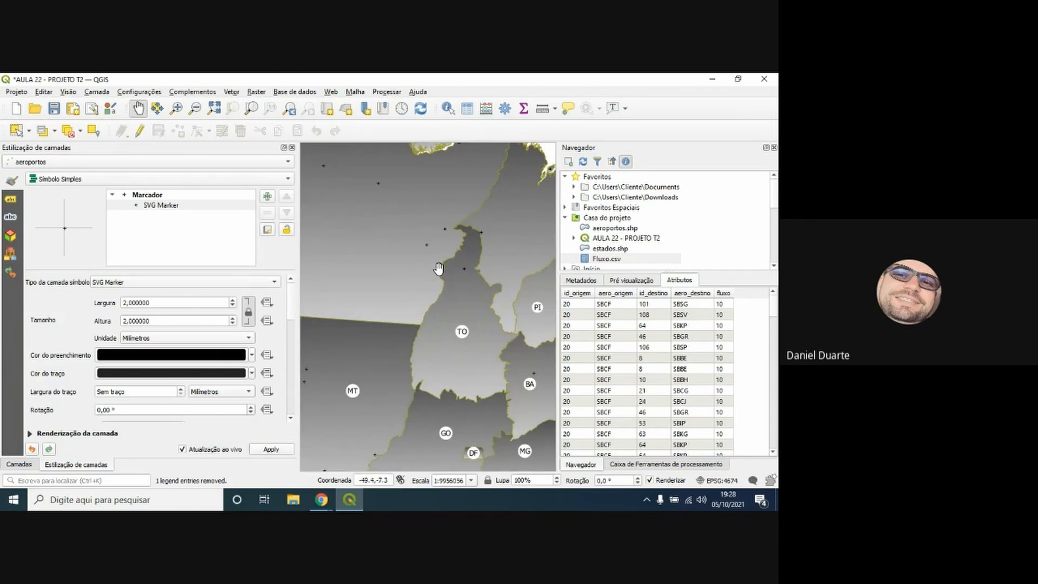
pyautogui.scroll(-1, 438, 269)
pyautogui.click(160, 414)
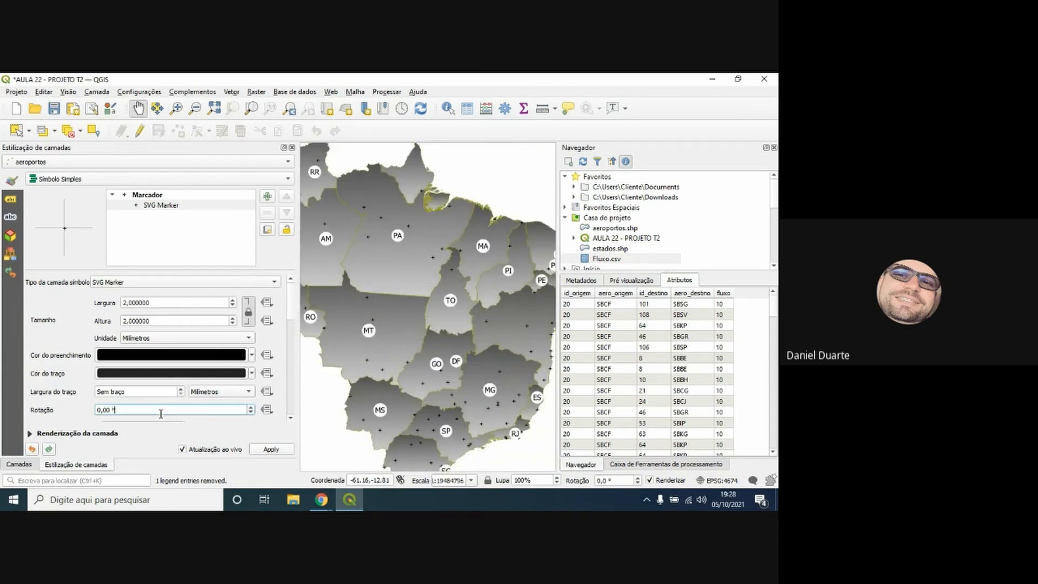
pyautogui.write('90')
pyautogui.doubleClick(164, 301)
pyautogui.write('4')
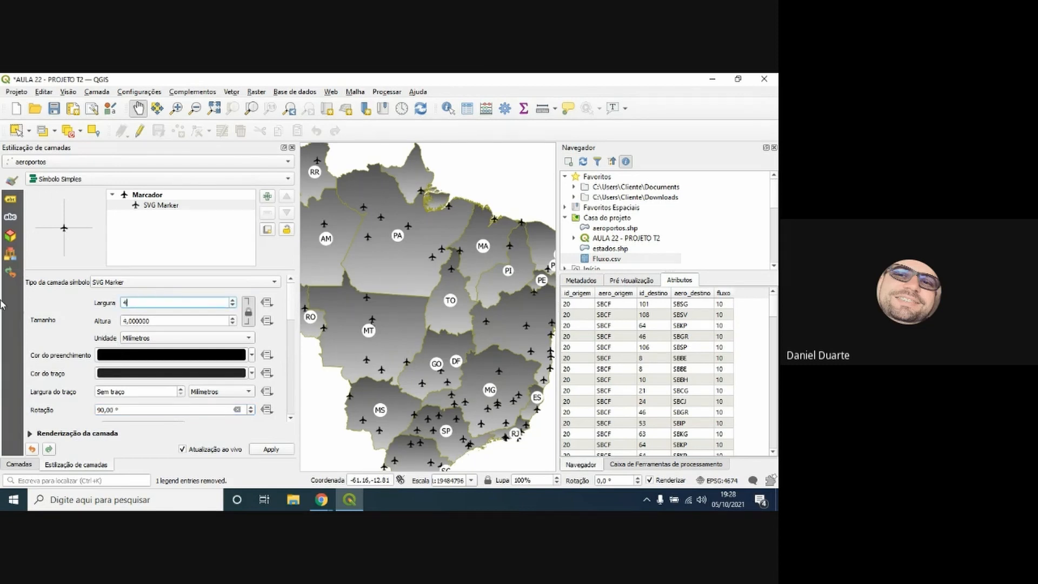
pyautogui.click(180, 322)
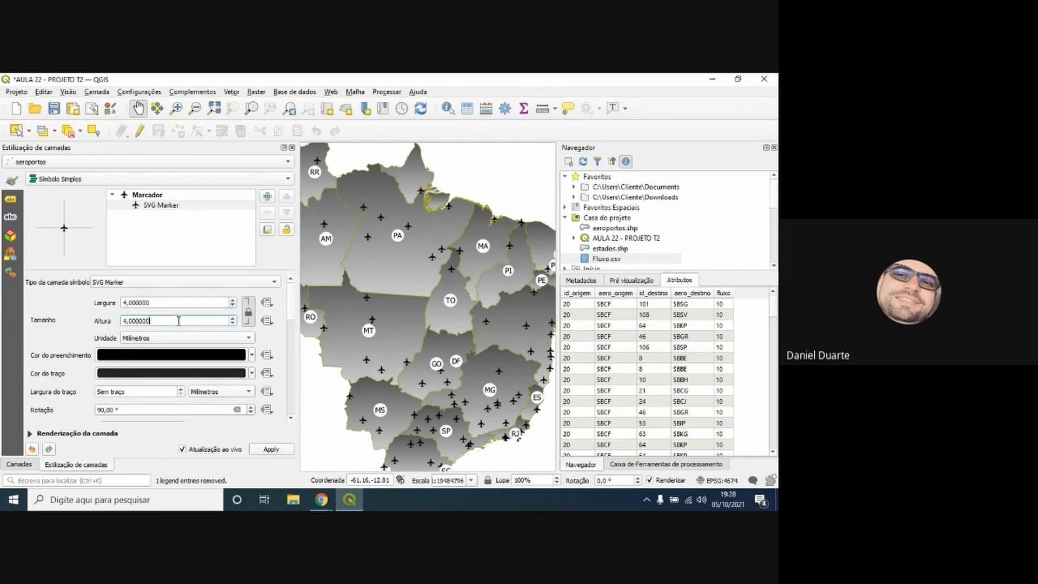
pyautogui.scroll(-1, 521, 339)
pyautogui.moveTo(498, 350); pyautogui.dragTo(452, 349)
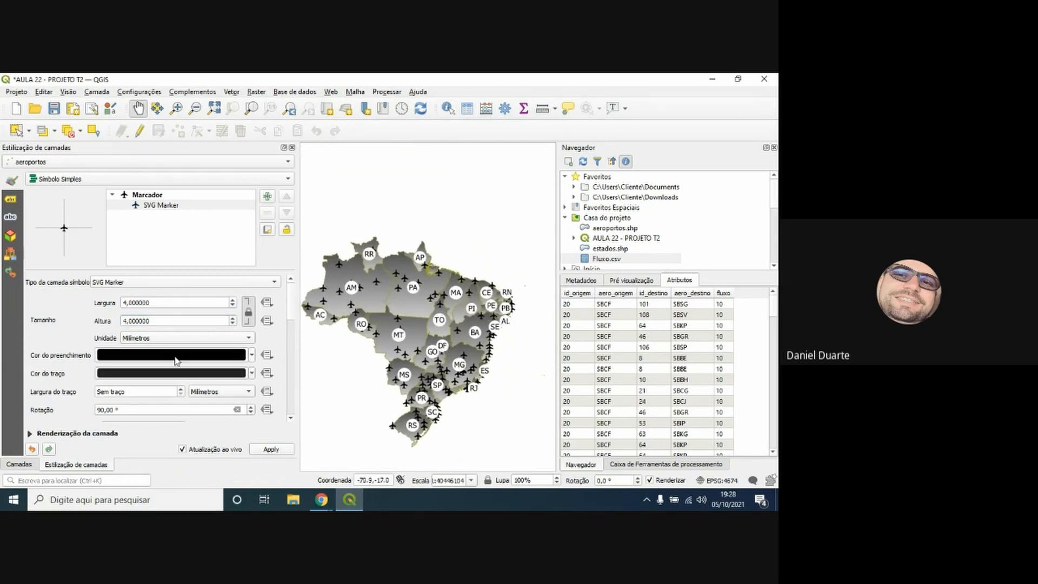
# Give the aeroportos layer individual labels based on the ICAO field
pyautogui.click(10, 199)
pyautogui.click(57, 179)
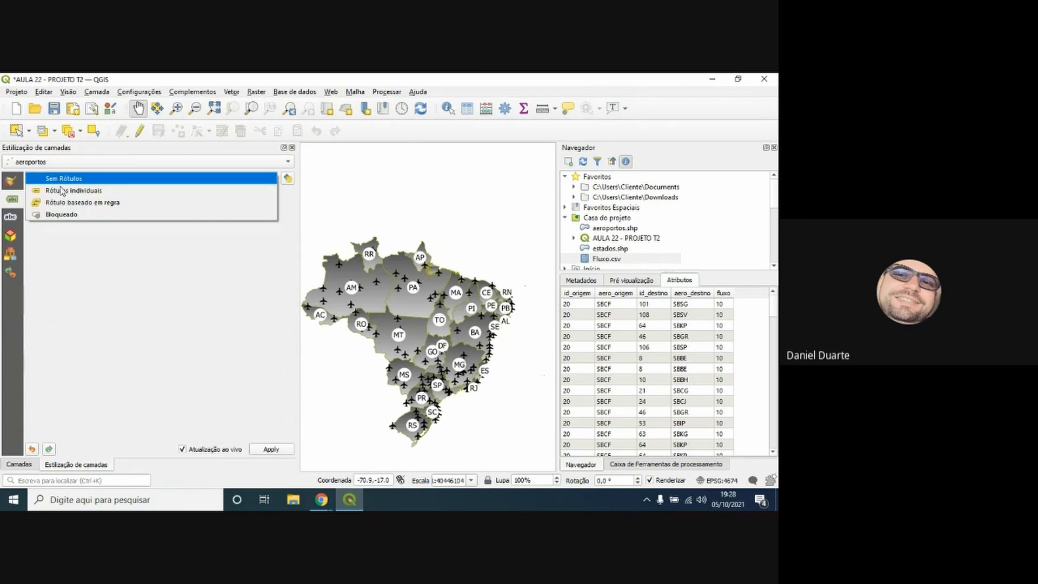
pyautogui.click(59, 182)
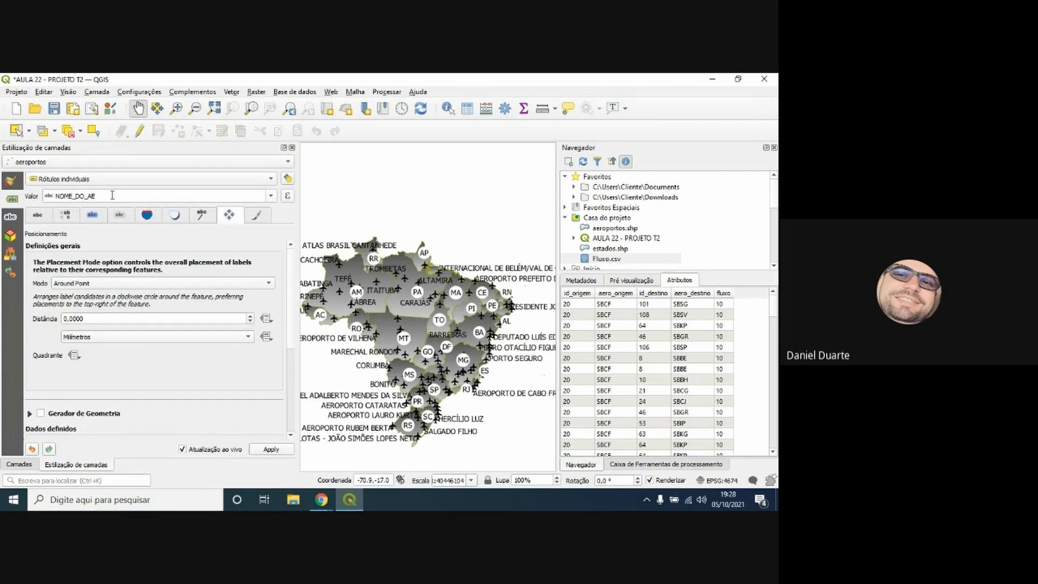
pyautogui.click(264, 198)
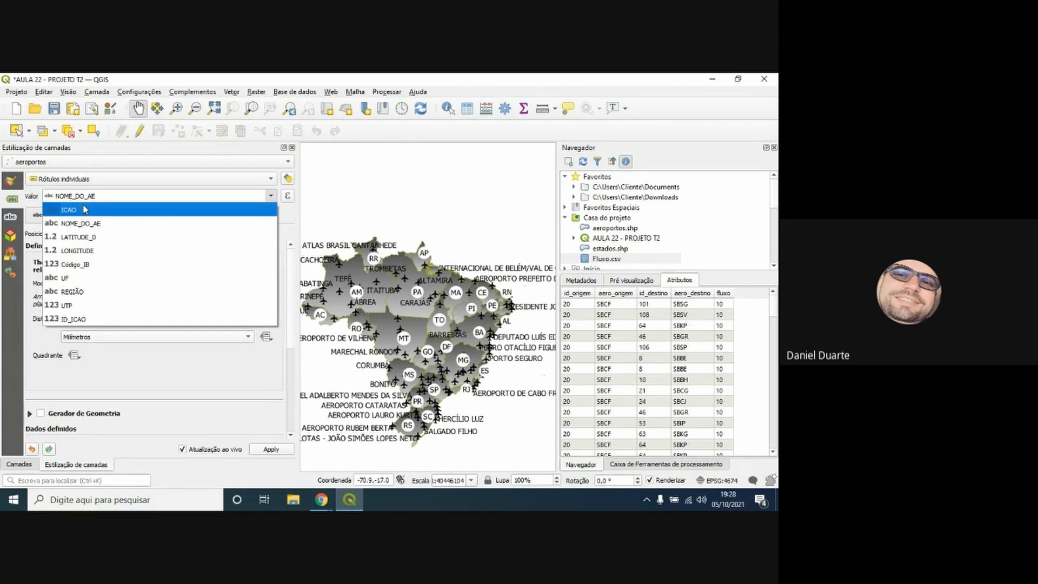
pyautogui.click(83, 211)
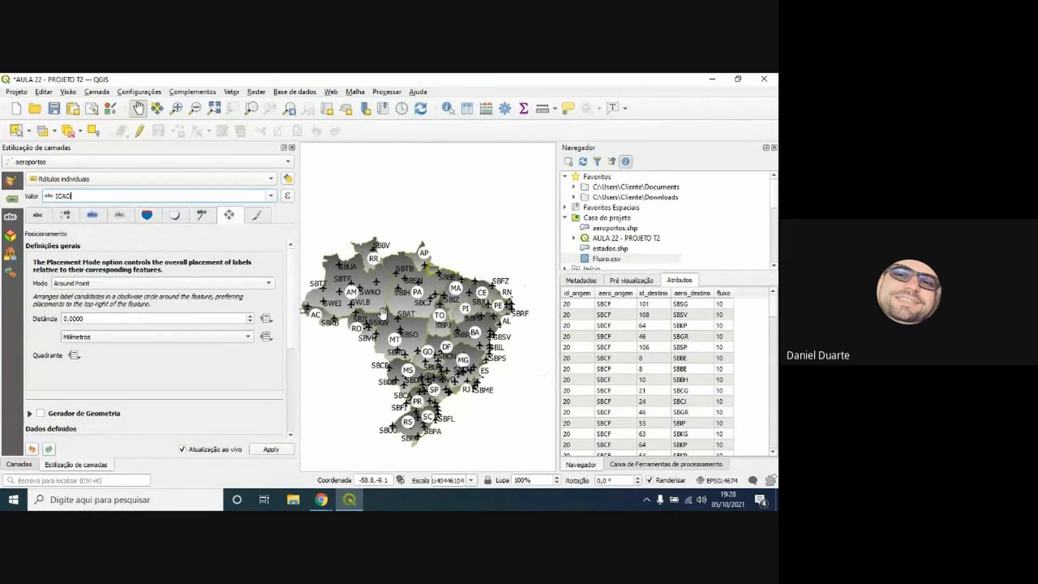
# Set the aeroportos label text size to 5 points and enable a text buffer around the labels
pyautogui.scroll(1, 362, 300)
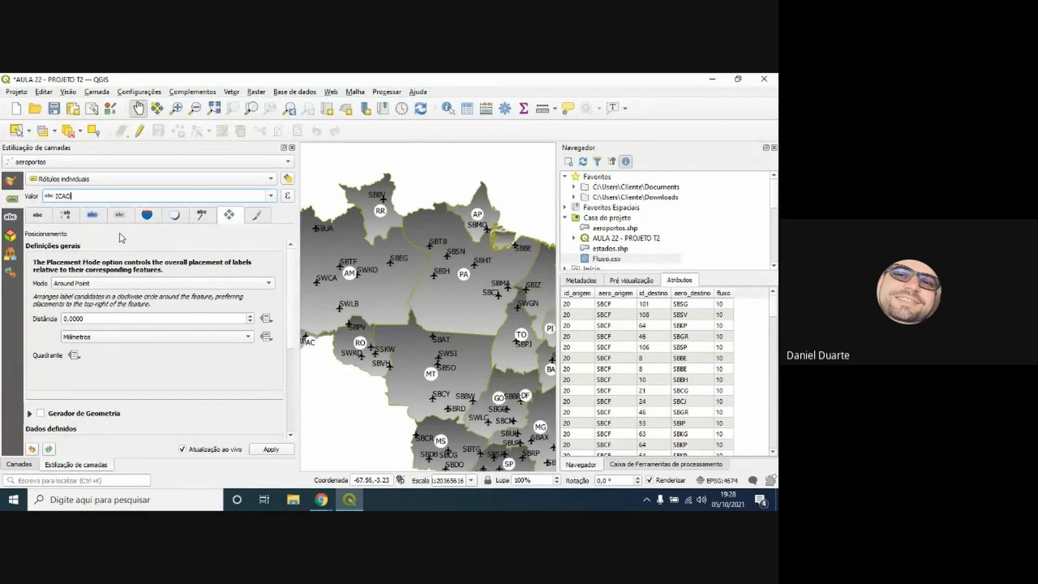
pyautogui.click(43, 216)
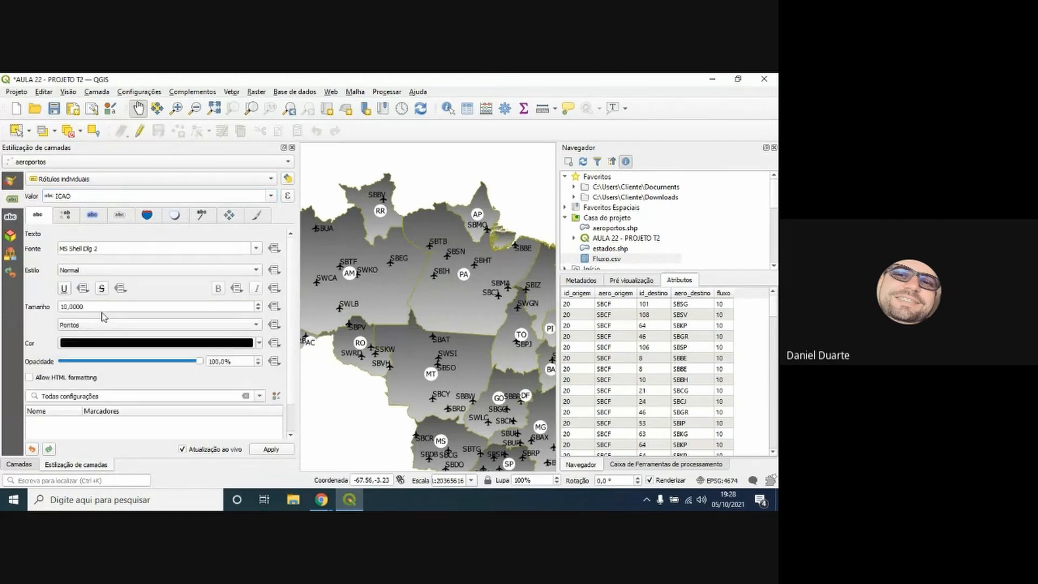
pyautogui.doubleClick(101, 306)
pyautogui.write('5')
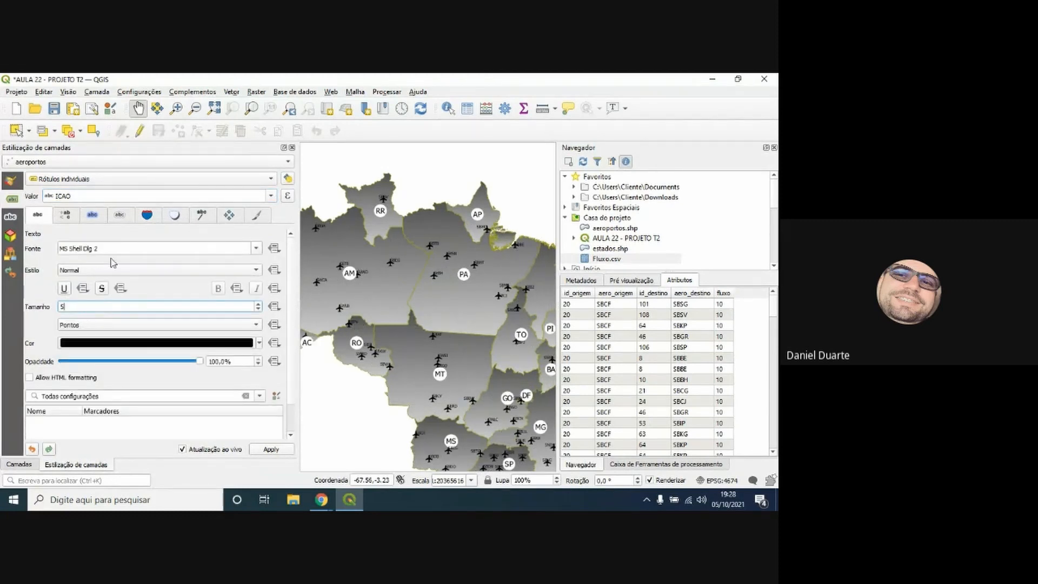
pyautogui.click(101, 217)
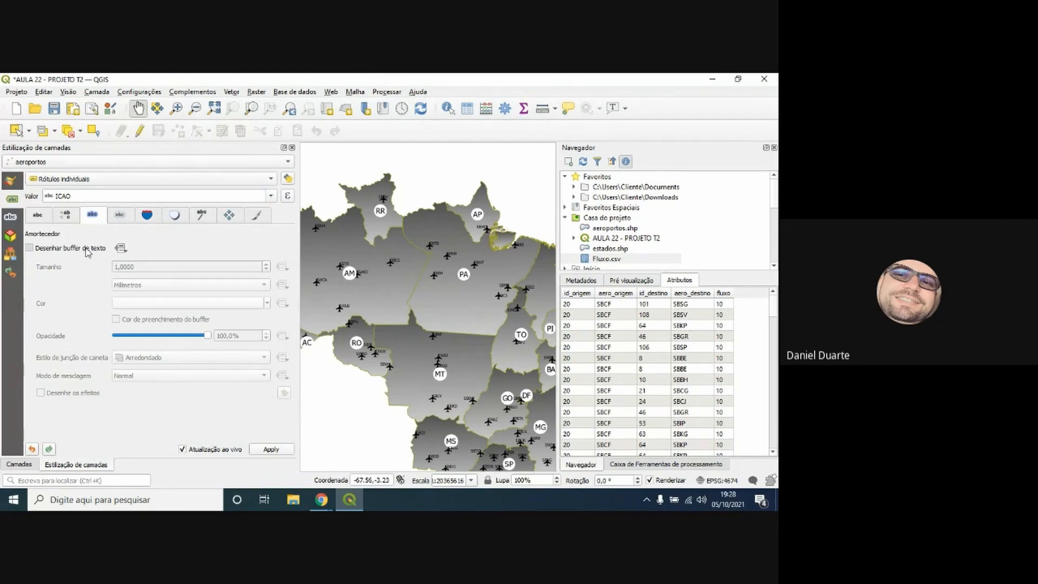
pyautogui.click(87, 249)
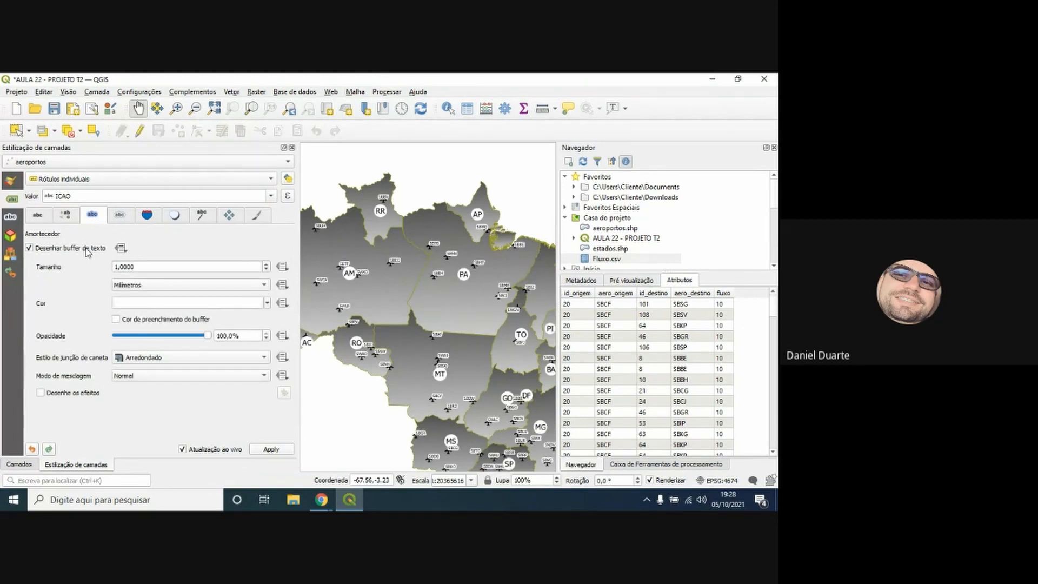
# Lower the placement priority of the aeroportos labels to the minimum (Baixa)
pyautogui.click(223, 220)
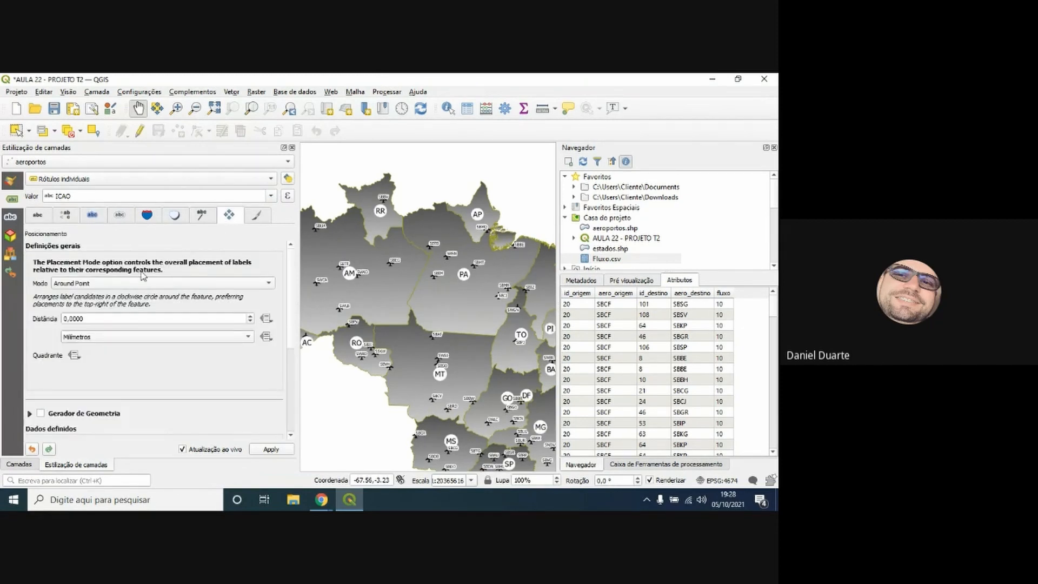
pyautogui.click(104, 283)
pyautogui.click(104, 285)
pyautogui.scroll(-5, 163, 335)
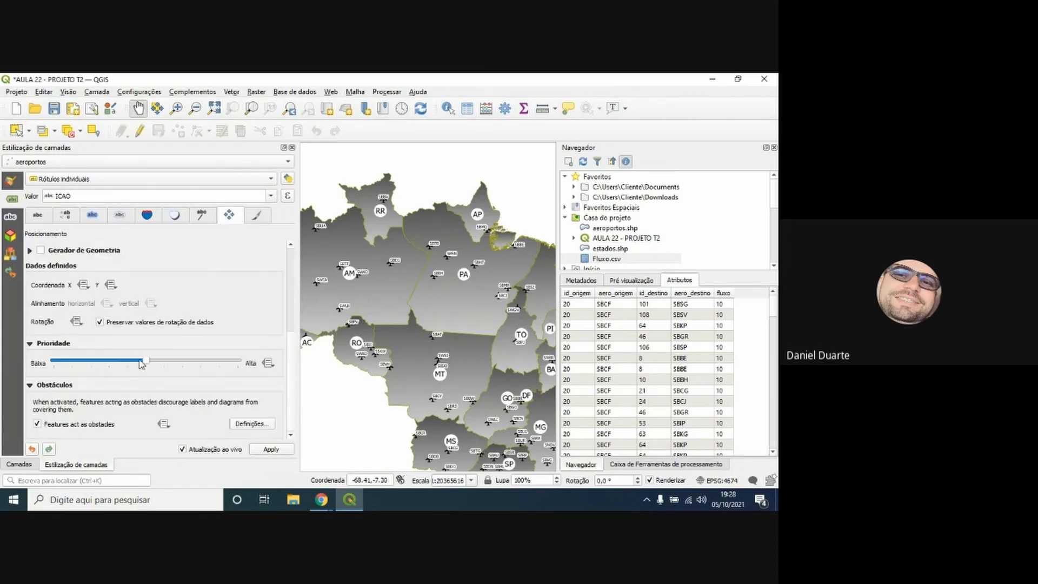
pyautogui.moveTo(144, 361); pyautogui.dragTo(47, 363)
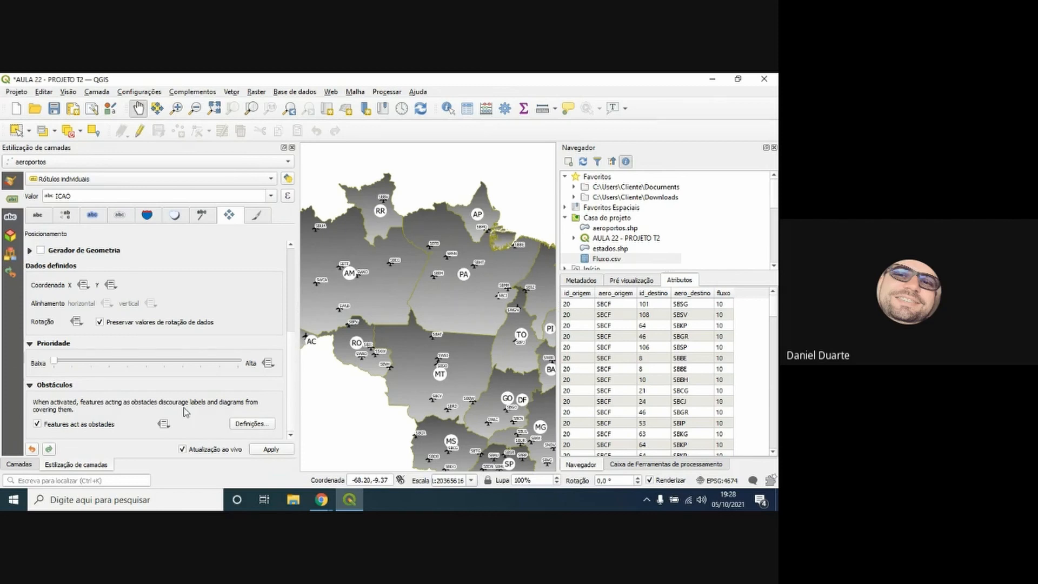
# Return to the layer list, show the map's full extent and narrow the layer list to enlarge the map canvas
pyautogui.click(15, 465)
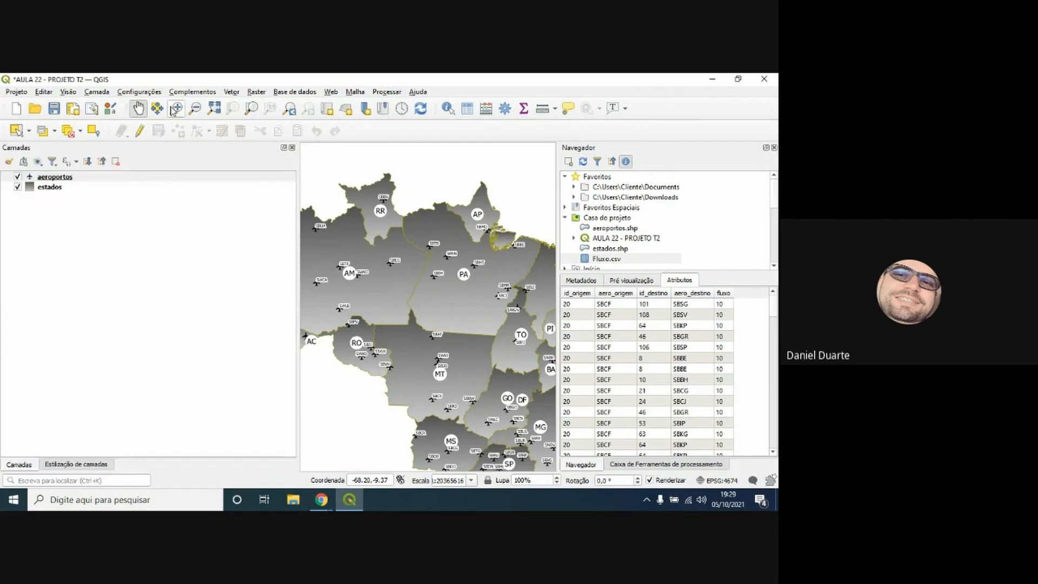
pyautogui.click(214, 109)
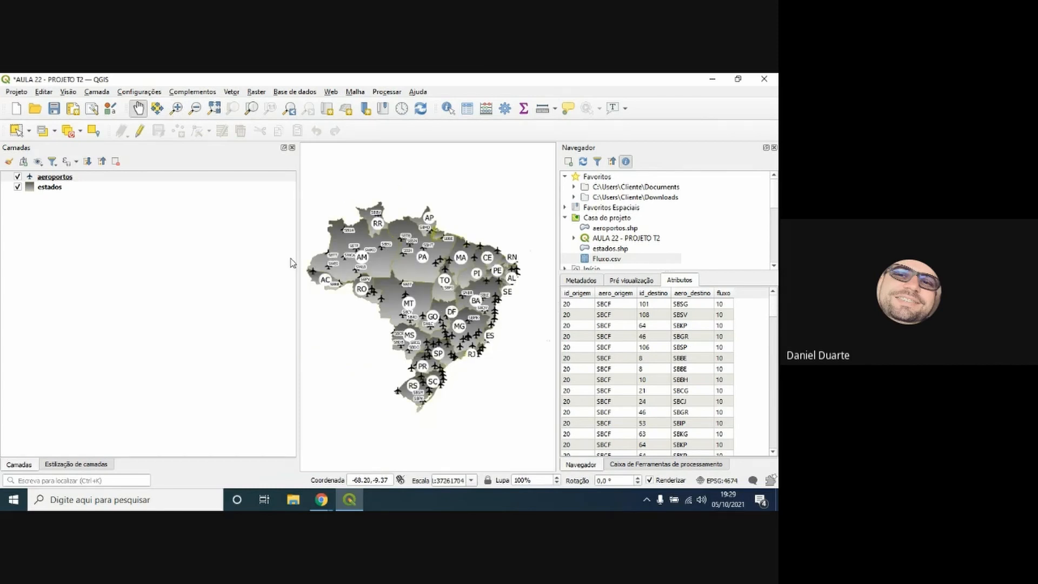
pyautogui.moveTo(296, 260); pyautogui.dragTo(98, 254)
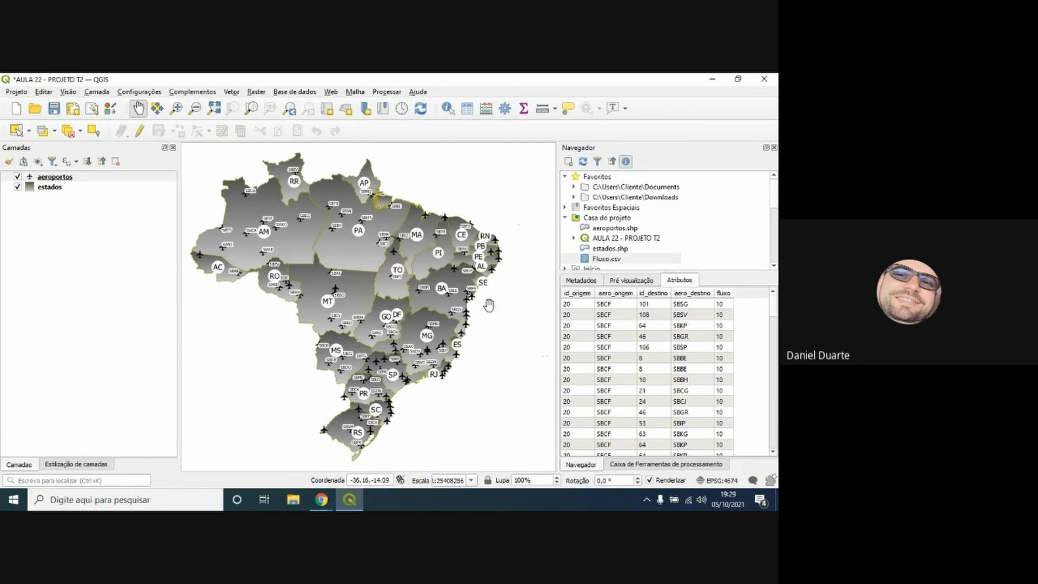
# Open the plugin manager and list only the installed plugins
pyautogui.click(208, 94)
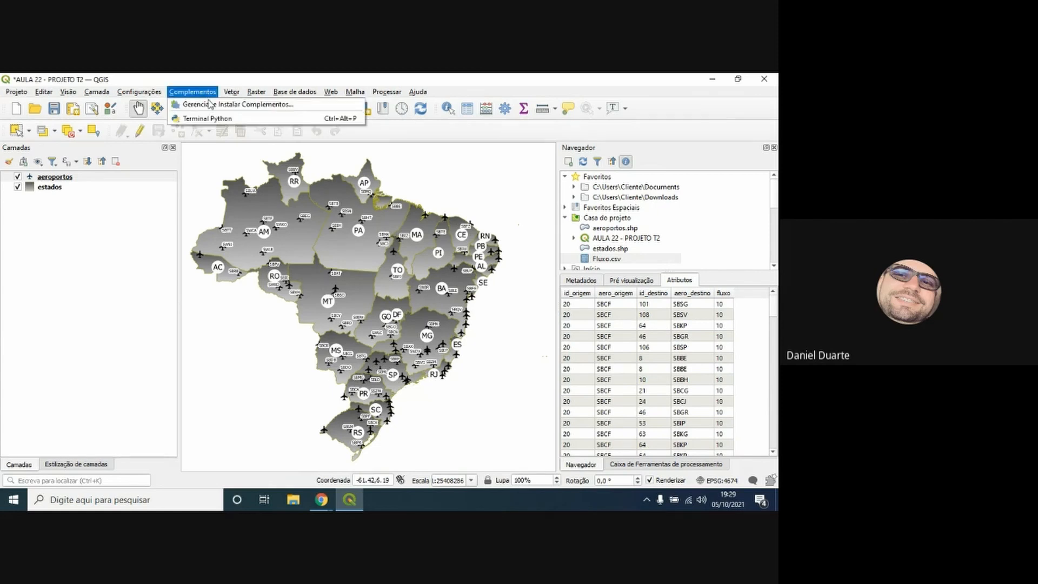
pyautogui.click(212, 104)
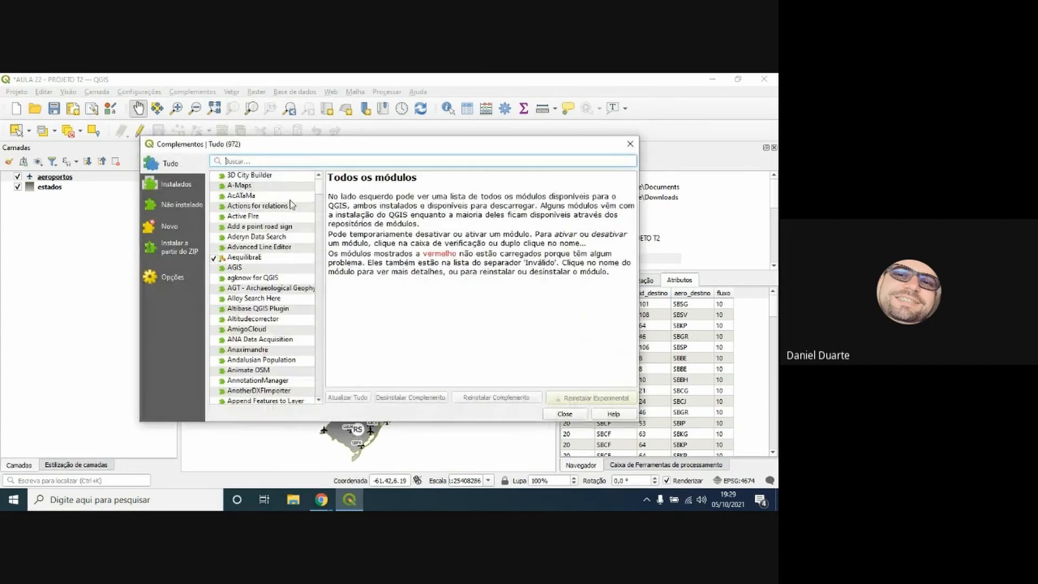
pyautogui.moveTo(320, 188)
pyautogui.mouseDown()
pyautogui.moveTo(320, 229)
pyautogui.moveTo(316, 174)
pyautogui.mouseUp()
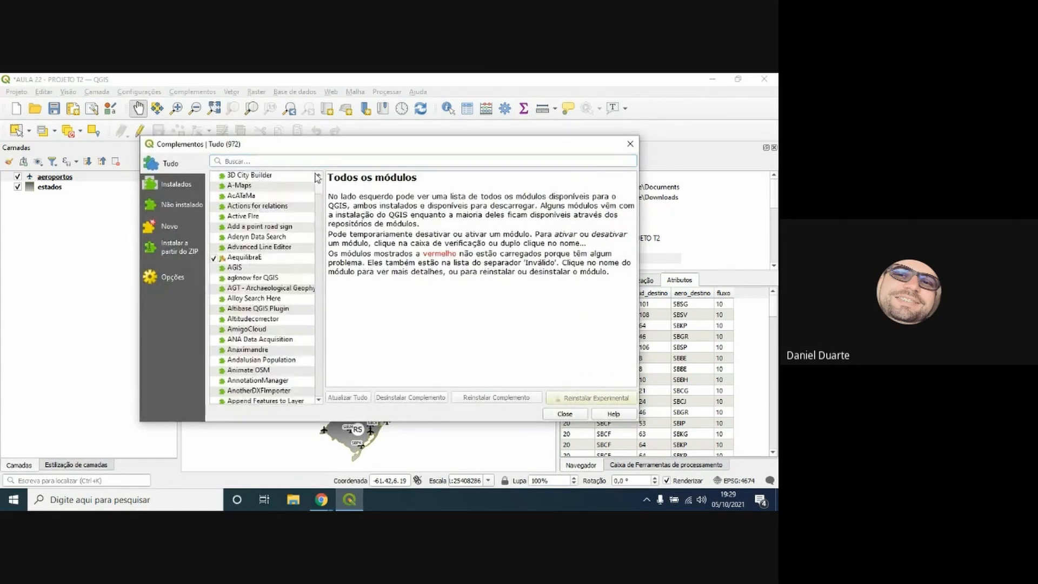
pyautogui.click(197, 190)
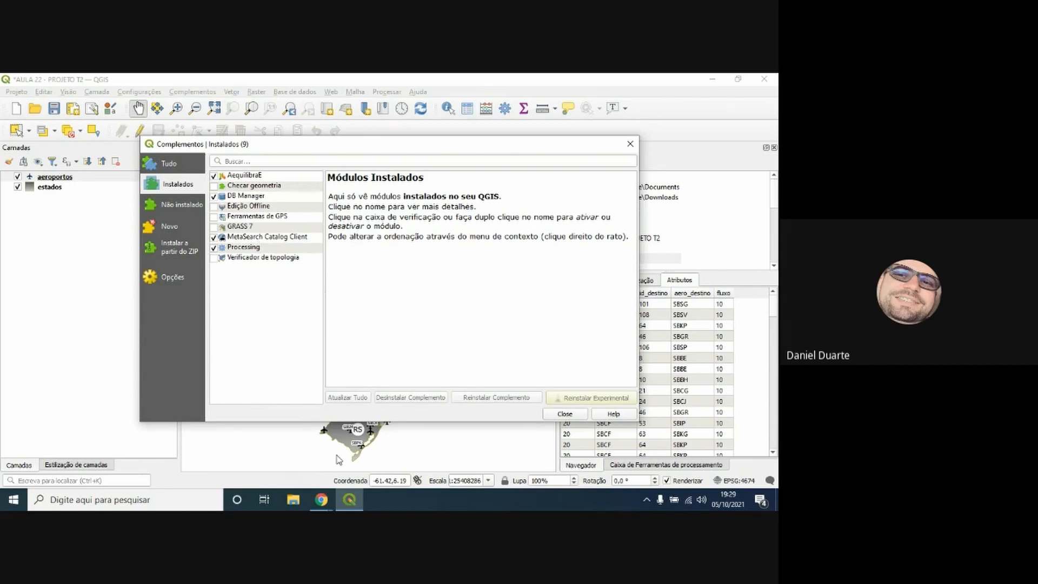
# Switch to Chrome, search the web for QGIS in a new tab and open the official QGIS project site
pyautogui.click(322, 500)
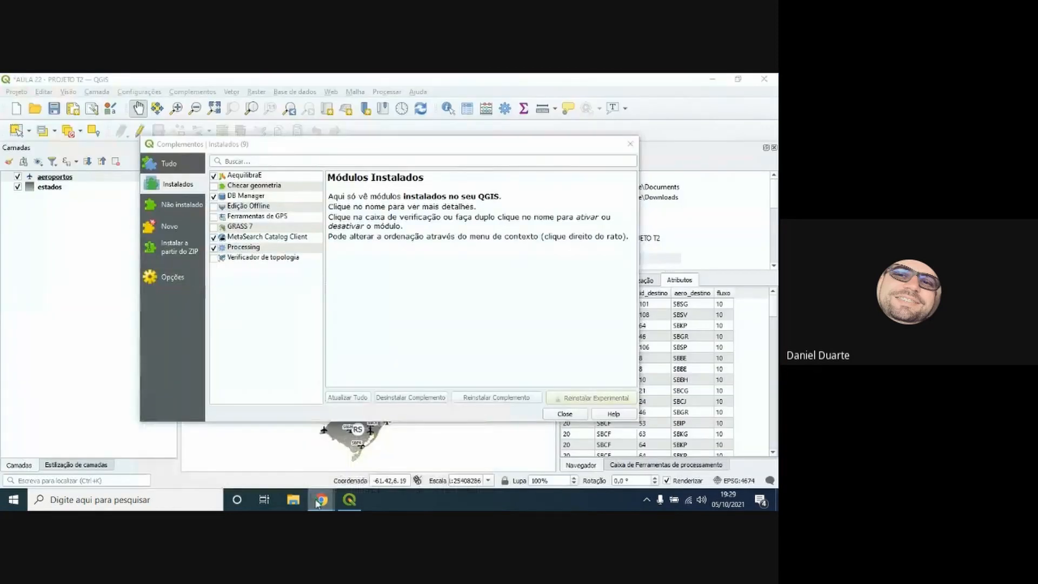
pyautogui.click(317, 503)
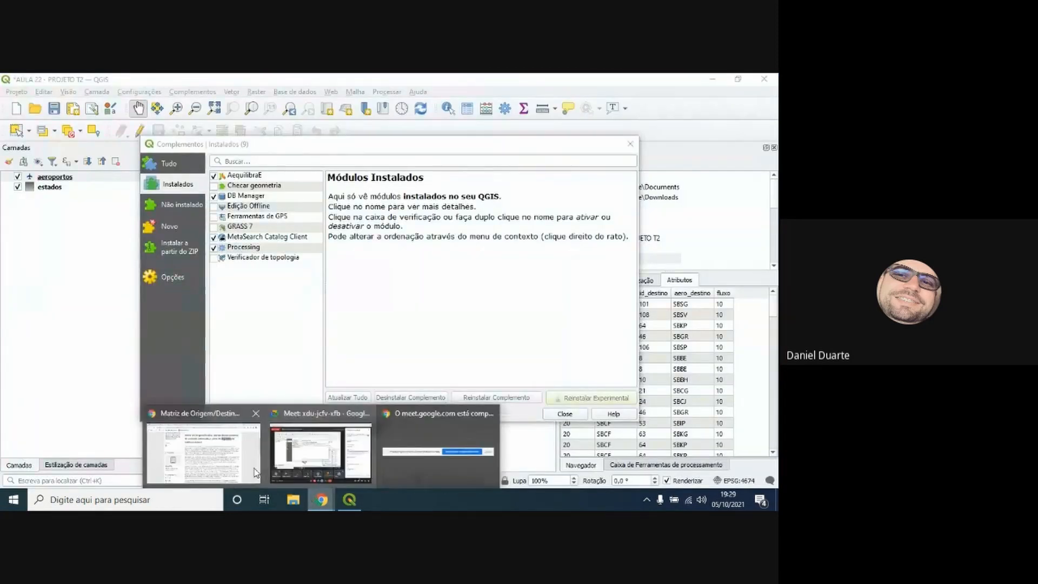
pyautogui.click(246, 453)
pyautogui.click(664, 83)
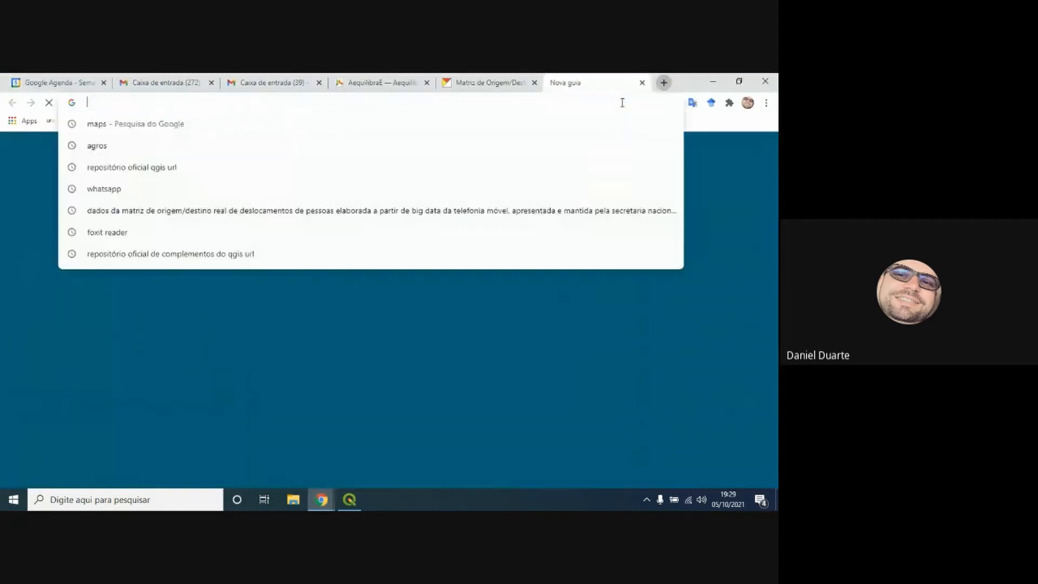
pyautogui.write('Q')
pyautogui.press('Delete')
pyautogui.write('GIS')
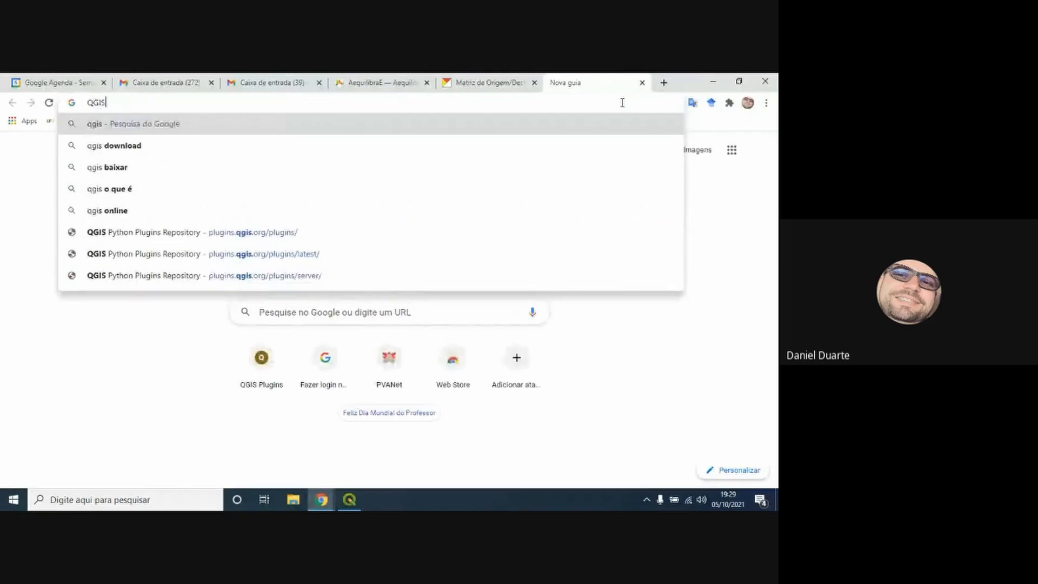
pyautogui.press('Return')
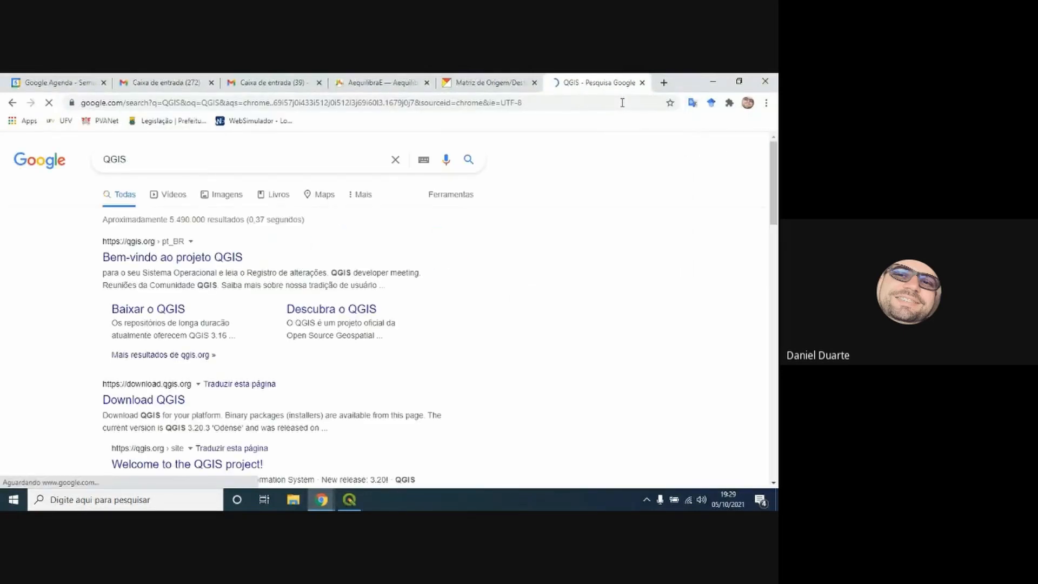
pyautogui.click(157, 263)
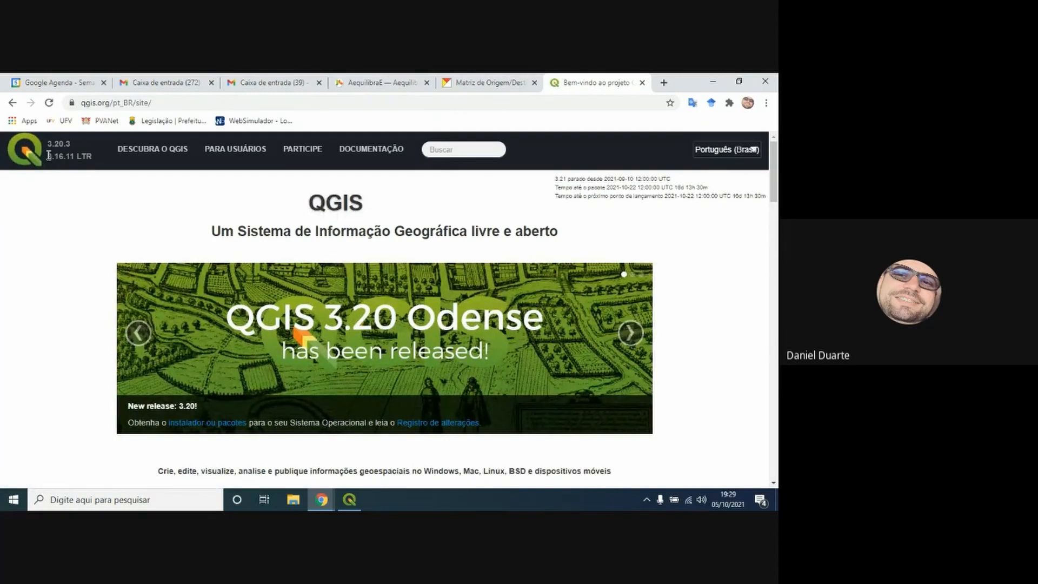
# Examine the latest and LTR version numbers shown beside the QGIS logo on the project site
pyautogui.moveTo(48, 155); pyautogui.dragTo(86, 156)
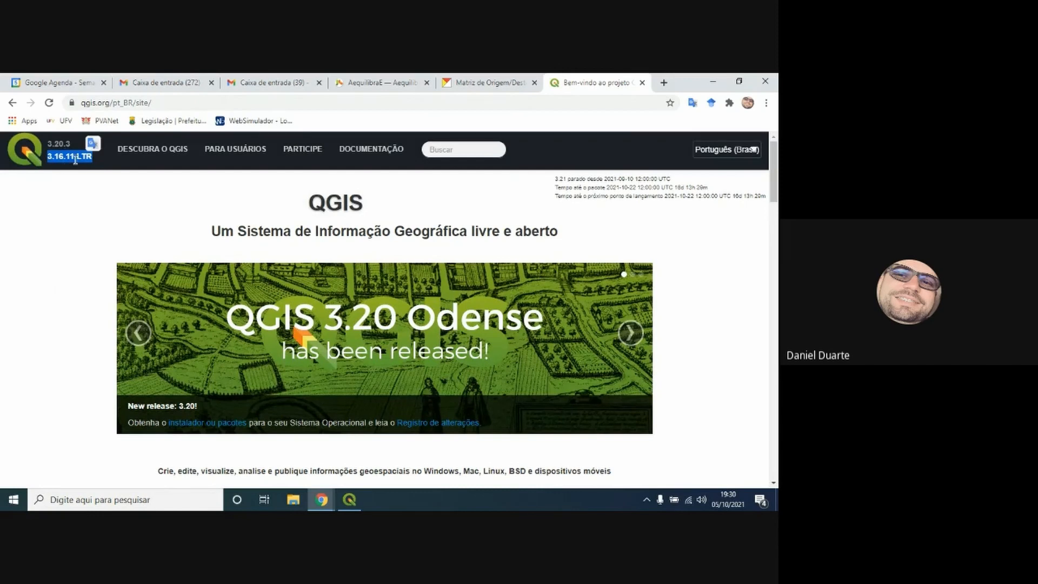
pyautogui.click(50, 157)
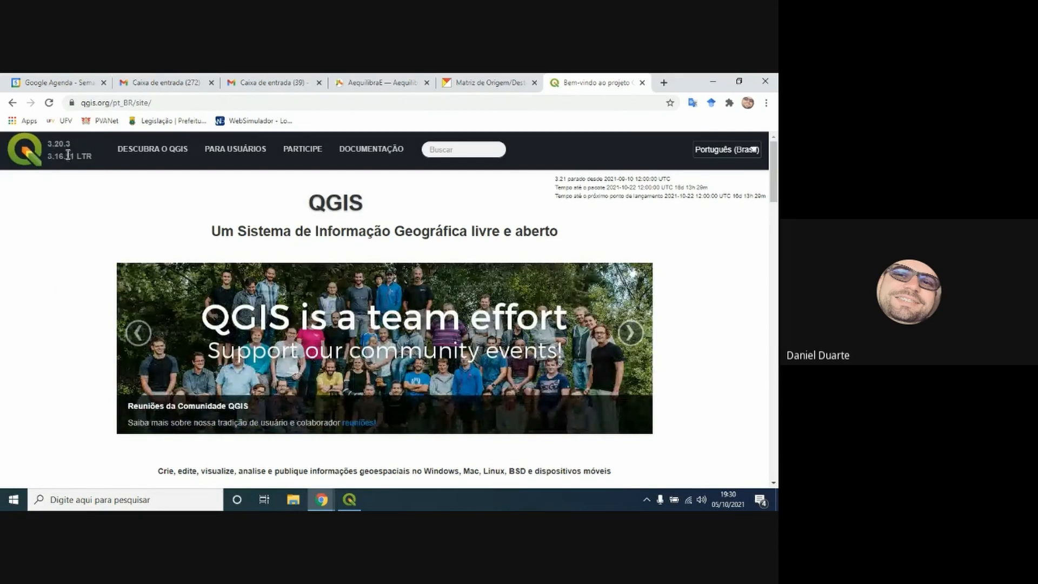
pyautogui.moveTo(66, 156); pyautogui.dragTo(75, 154)
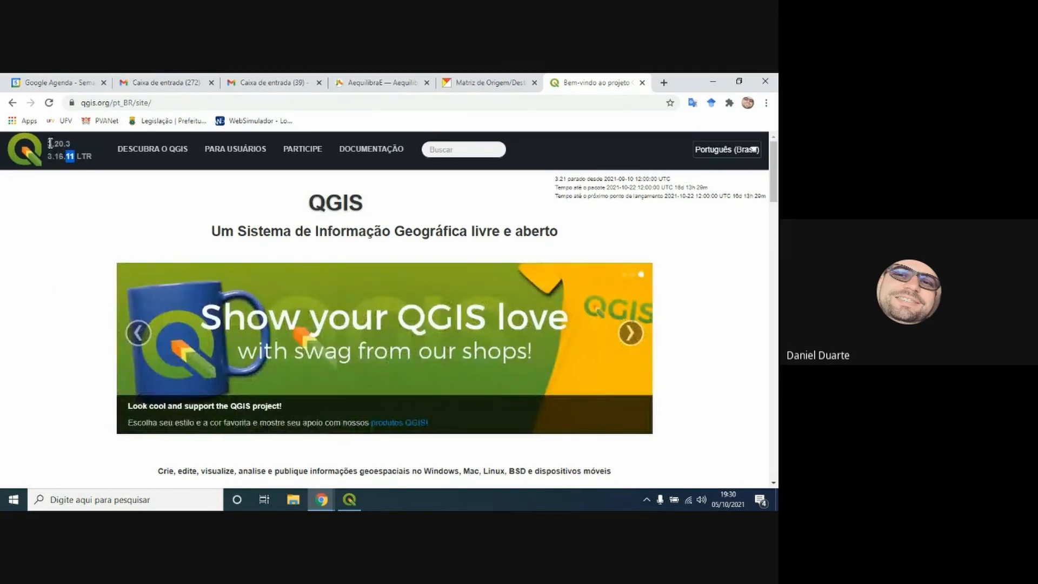
pyautogui.moveTo(50, 144); pyautogui.dragTo(64, 143)
pyautogui.scroll(-3, 656, 303)
pyautogui.scroll(3, 665, 319)
pyautogui.moveTo(66, 155); pyautogui.dragTo(76, 155)
pyautogui.moveTo(53, 143); pyautogui.dragTo(61, 143)
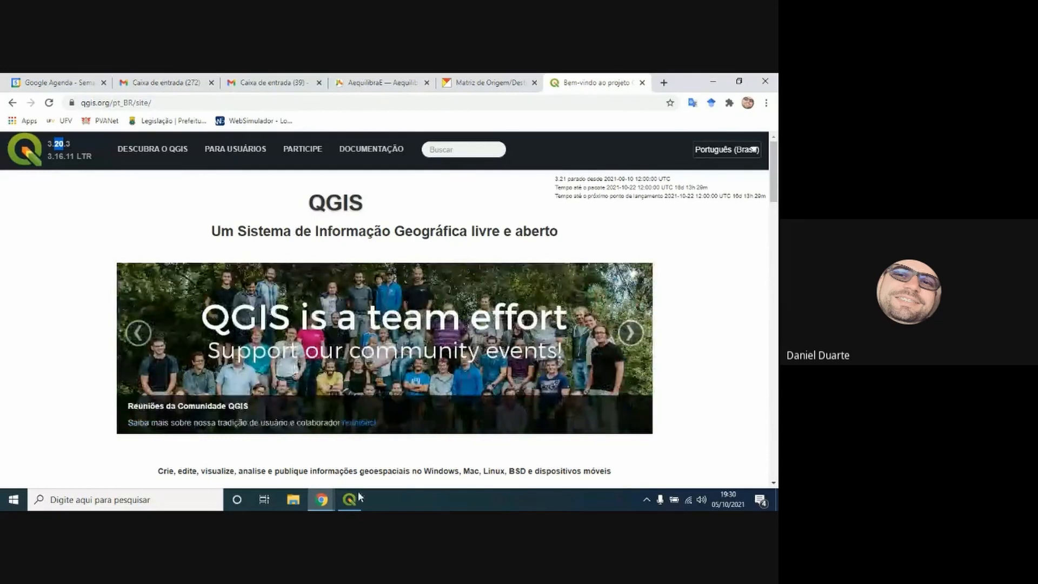
# Switch back to QGIS, view the installed AequilibraE plugin's details and search all plugins for FLOW
pyautogui.click(354, 500)
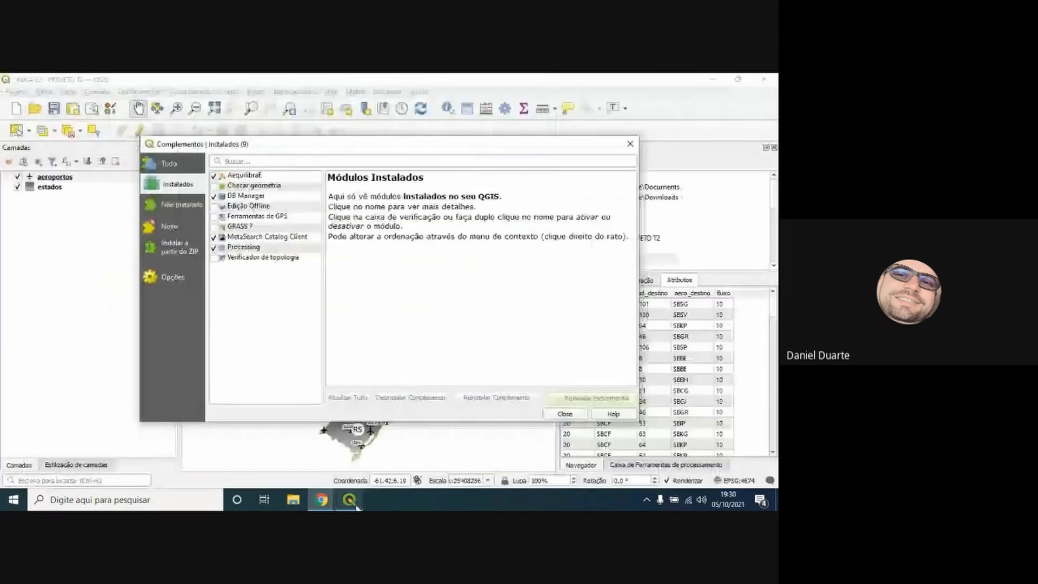
pyautogui.click(266, 178)
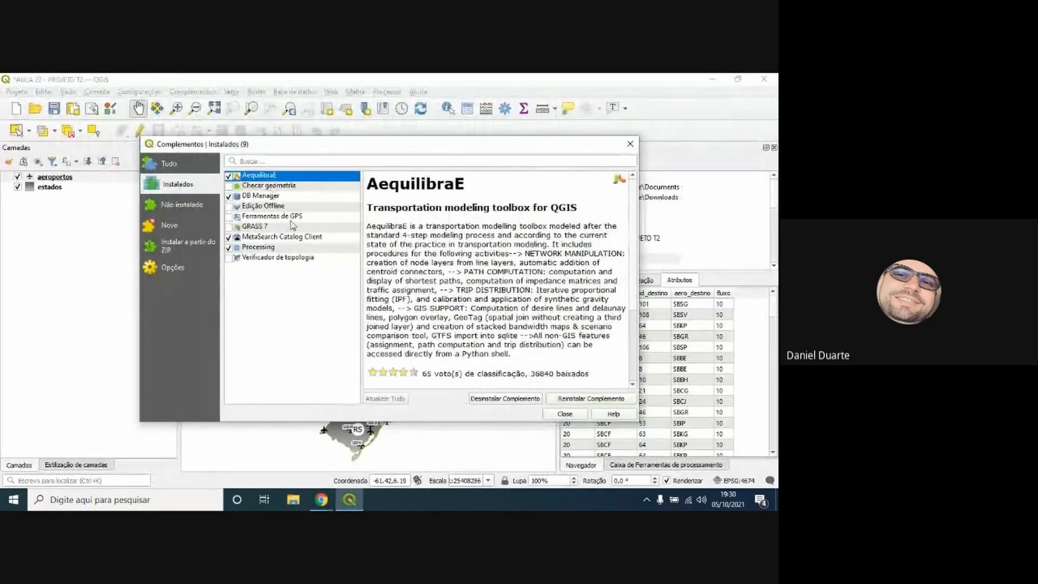
pyautogui.click(172, 163)
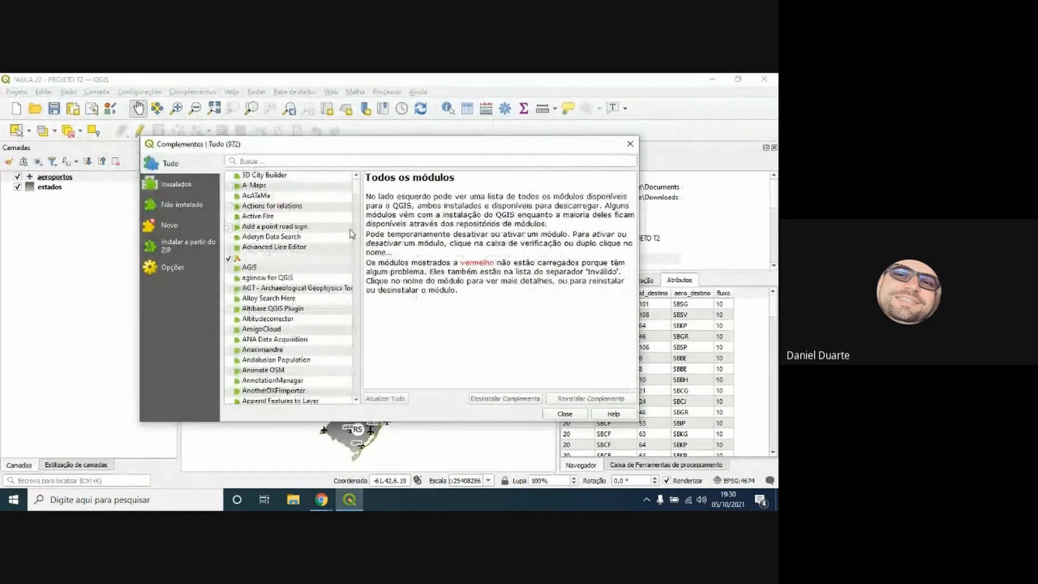
pyautogui.click(302, 161)
pyautogui.write('FLOW')
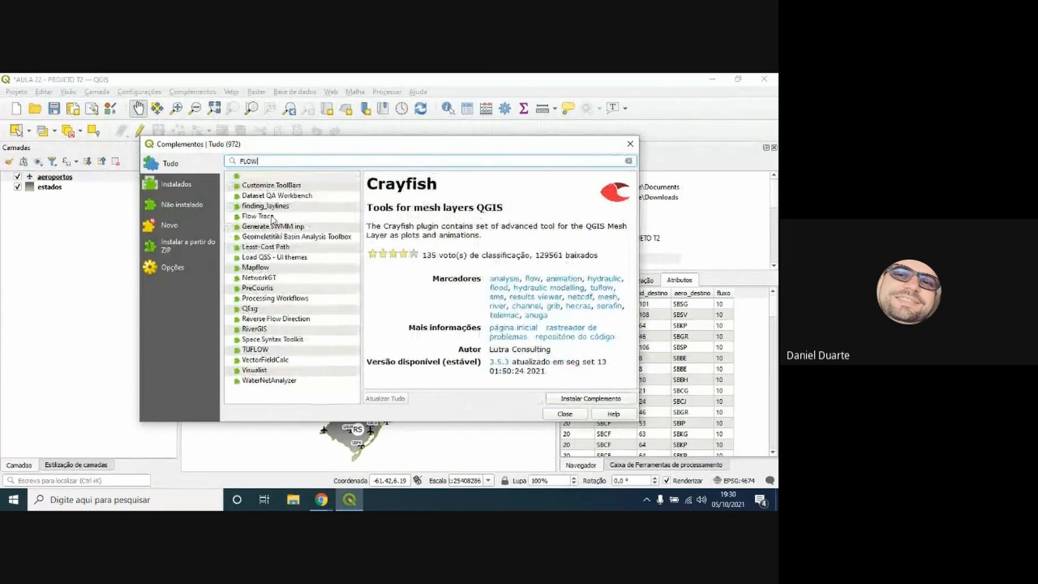
# Review the details of the Flow Trace, Mapflow and TUFLOW plugins, including Mapflow's last update date
pyautogui.click(271, 218)
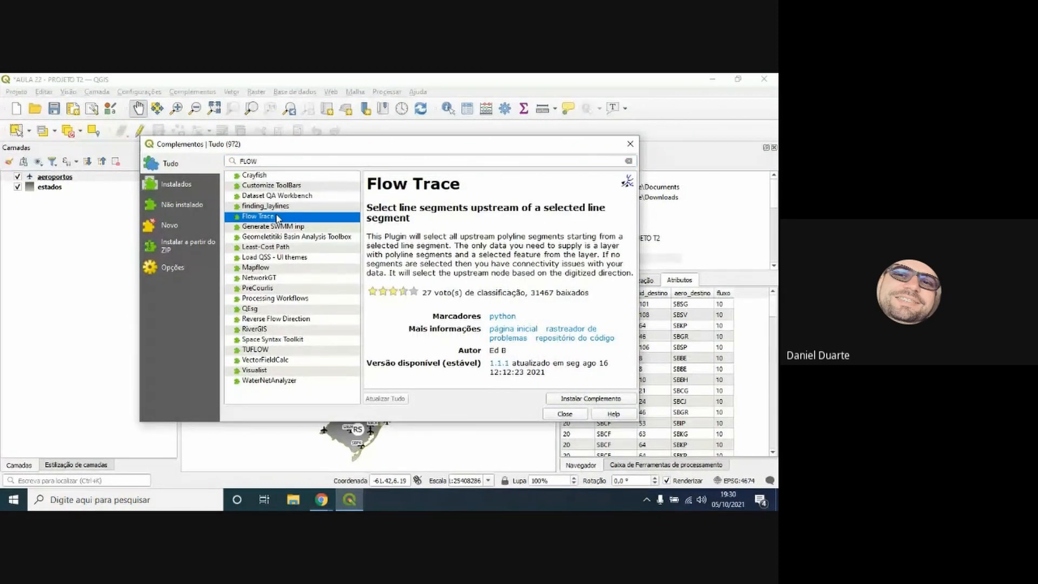
pyautogui.click(265, 270)
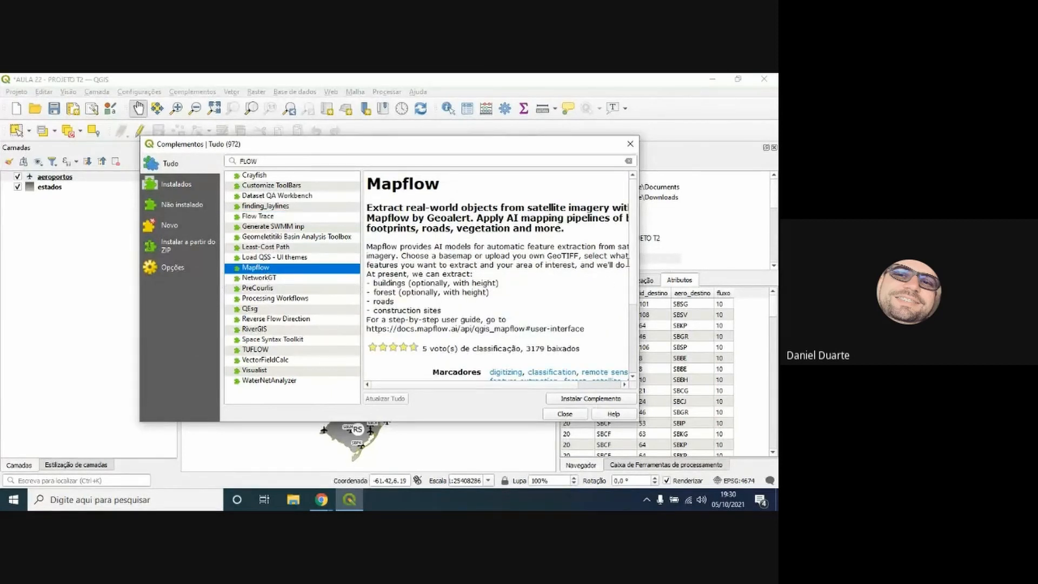
pyautogui.scroll(-3, 635, 260)
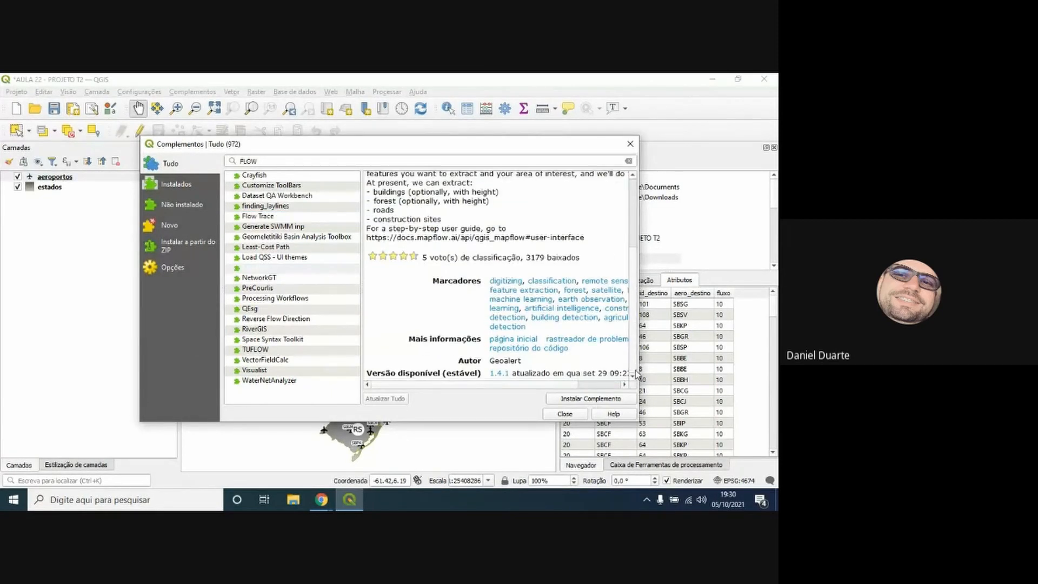
pyautogui.moveTo(534, 384); pyautogui.dragTo(577, 387)
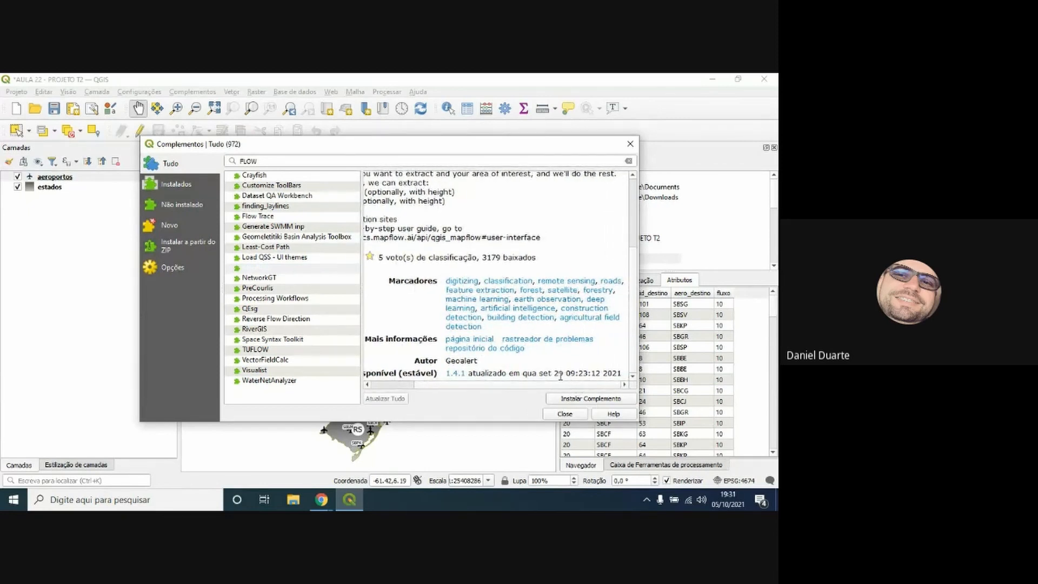
pyautogui.moveTo(538, 372); pyautogui.dragTo(644, 371)
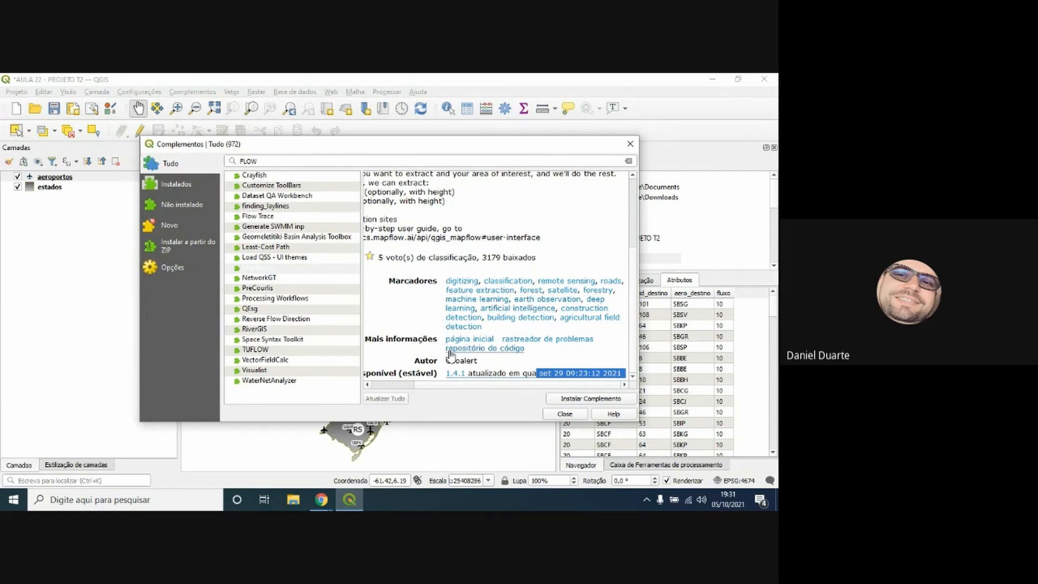
pyautogui.moveTo(455, 385); pyautogui.dragTo(396, 385)
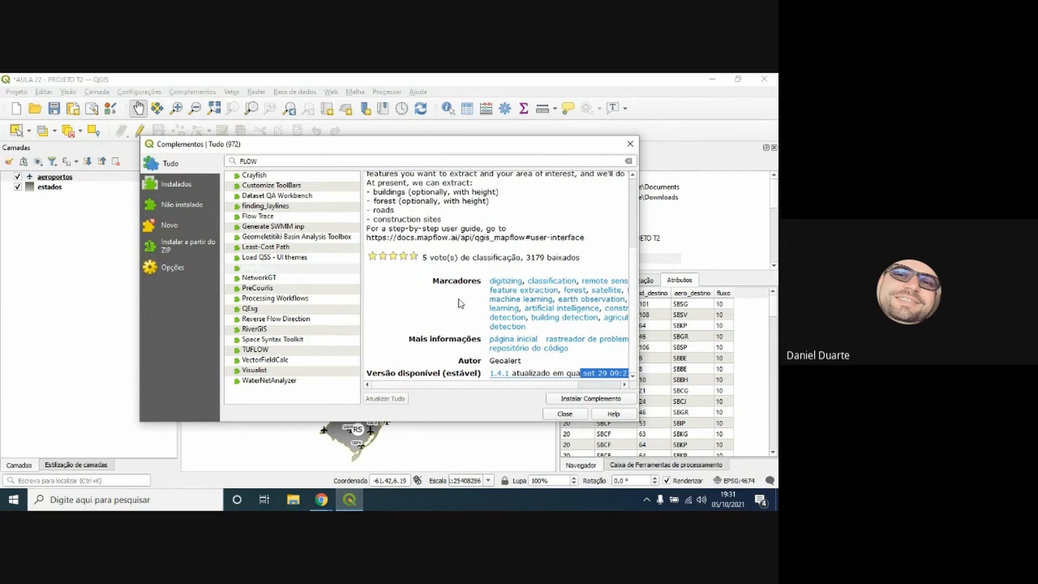
pyautogui.scroll(3, 460, 303)
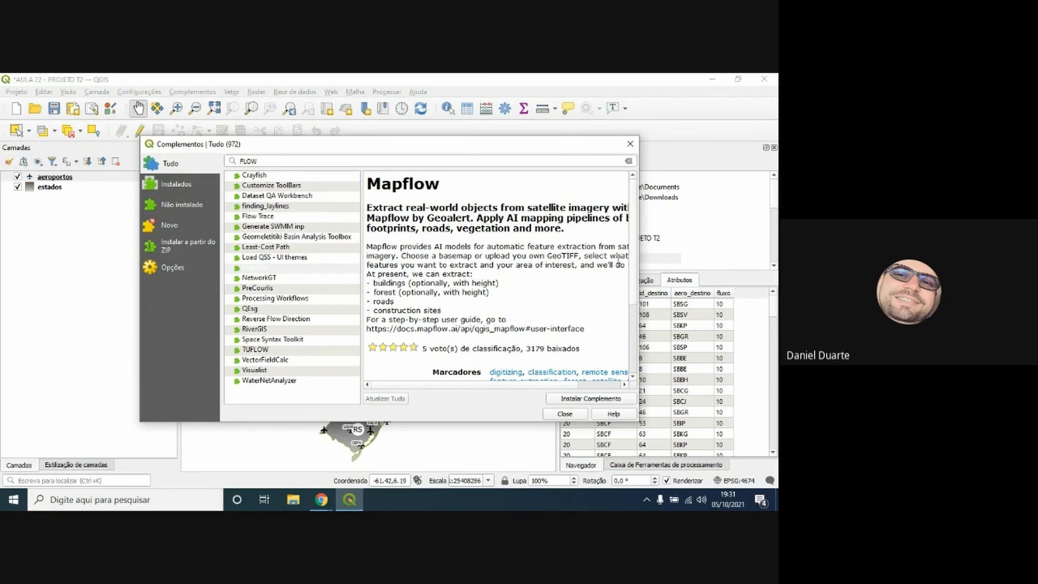
pyautogui.click(259, 350)
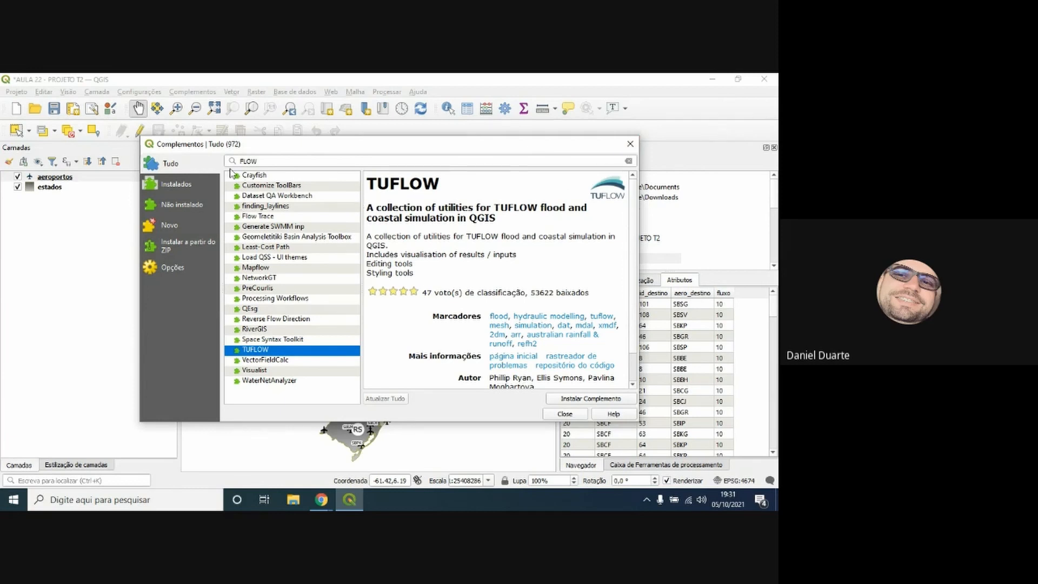
# Search the plugins for AE and restrict the list to installed plugins to find AequilibraE
pyautogui.click(279, 161)
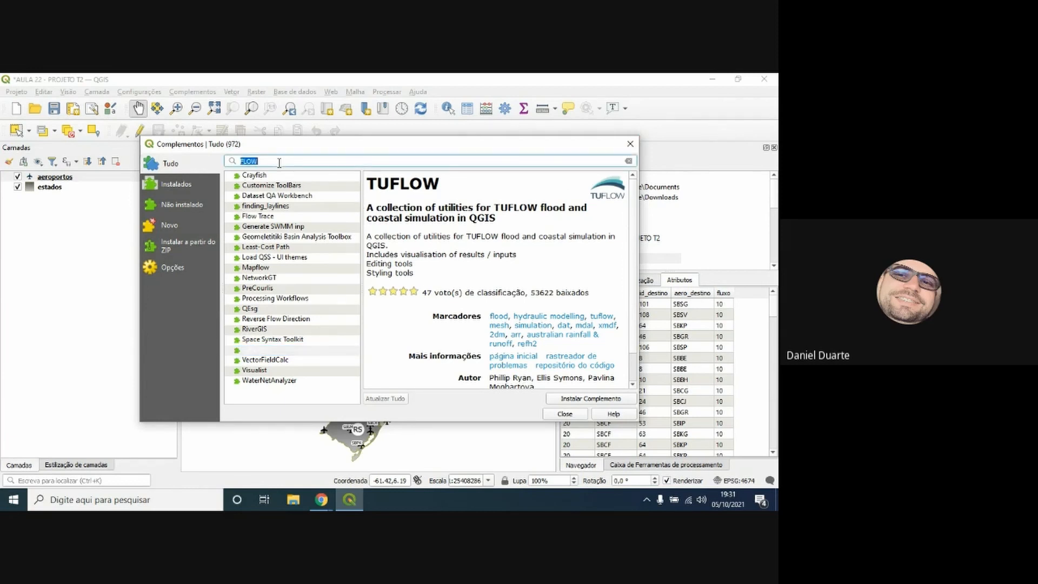
pyautogui.write('AE')
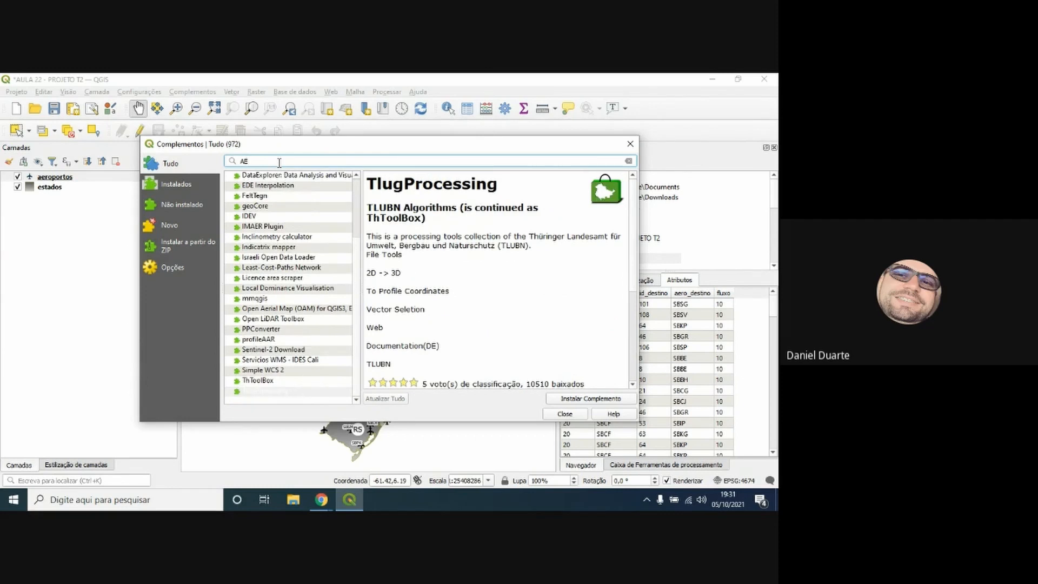
pyautogui.click(177, 185)
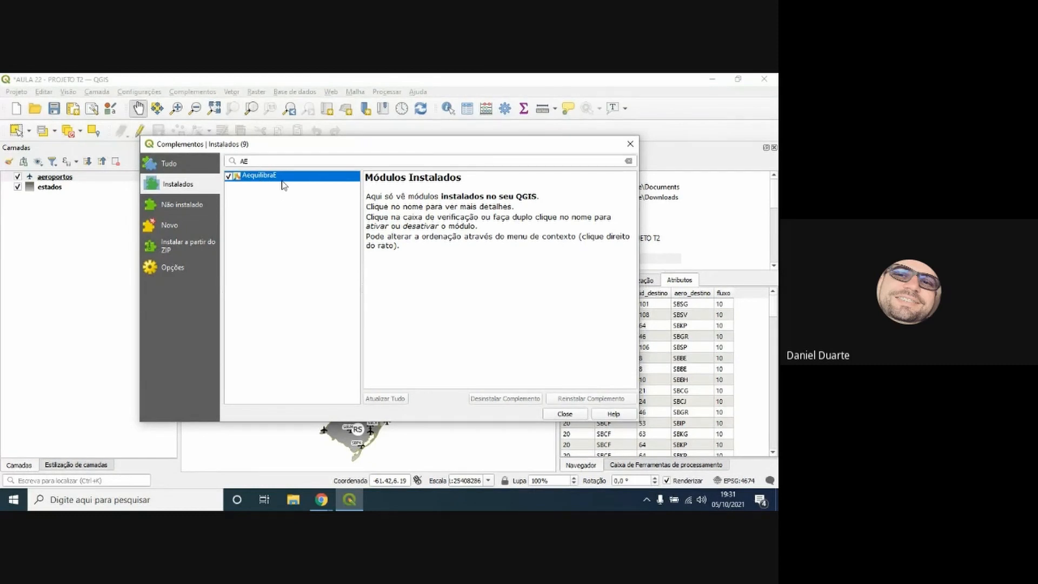
# Compare the installed and full plugin lists for AE, then disable AequilibraE and show its details in the full list
pyautogui.click(436, 224)
pyautogui.click(169, 164)
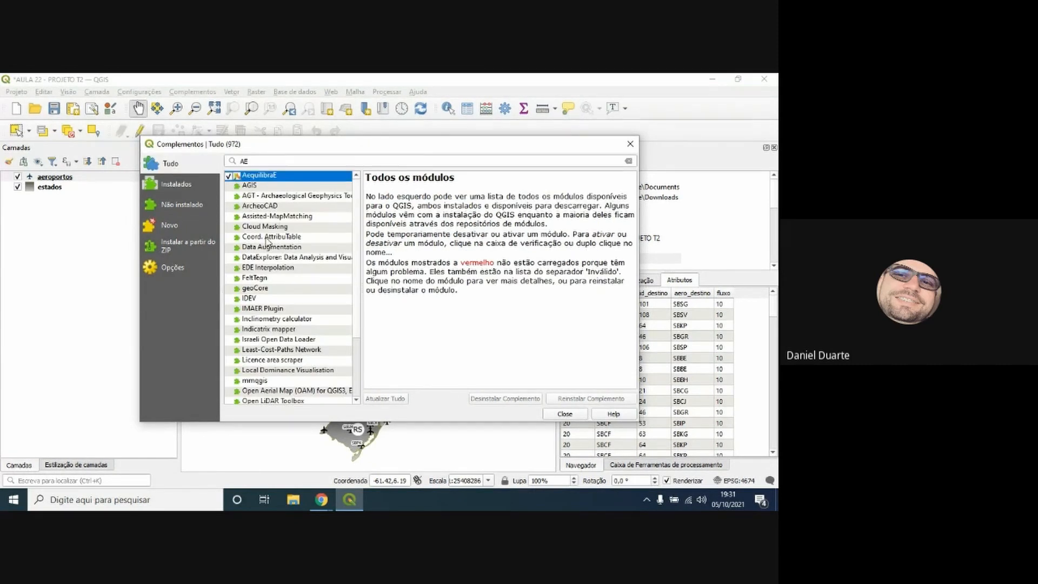
pyautogui.click(181, 225)
pyautogui.click(176, 184)
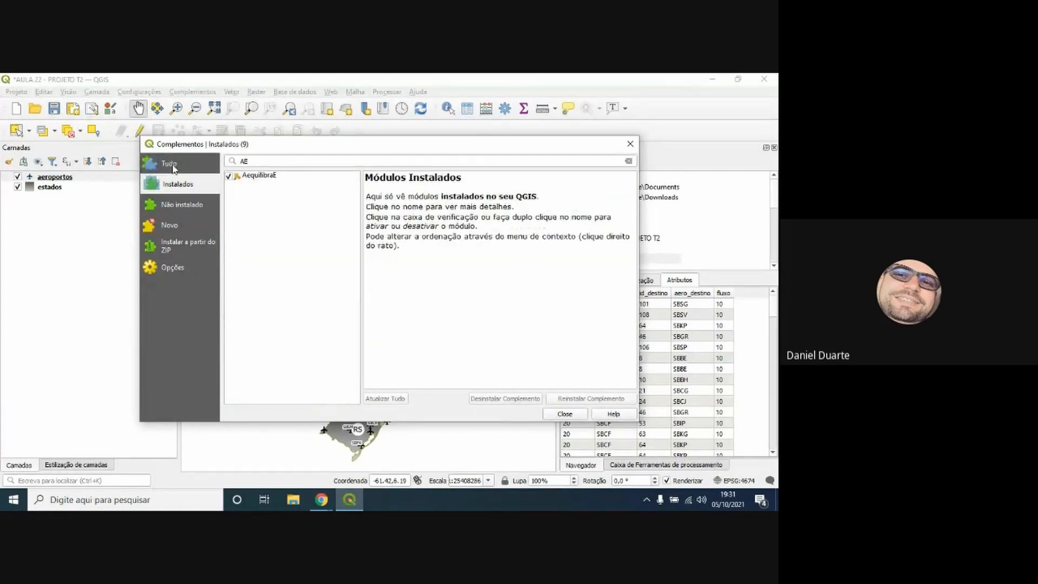
pyautogui.click(172, 163)
pyautogui.click(281, 178)
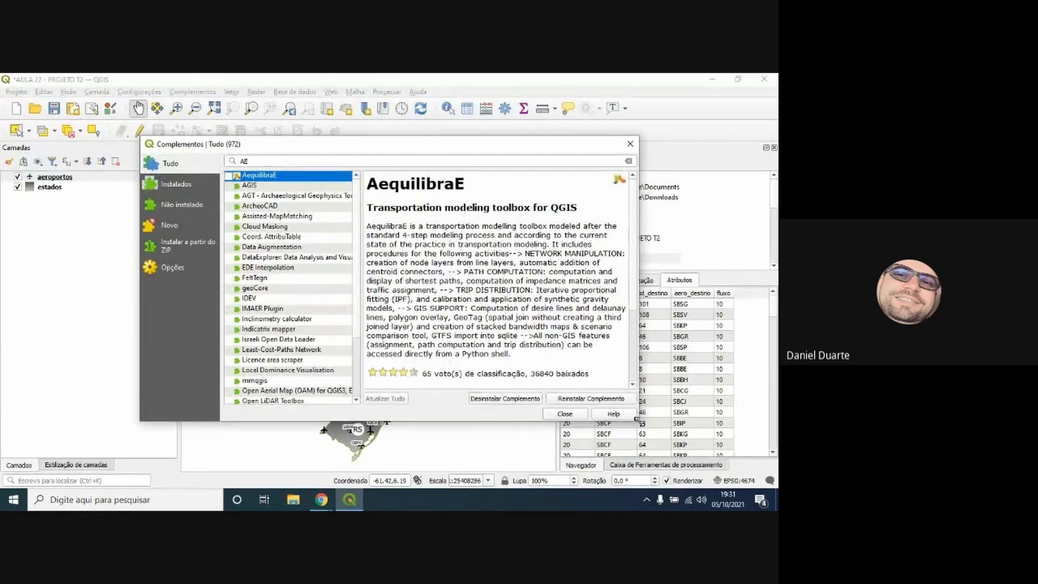
# Move and enlarge the plugin manager window so AequilibraE's full details and version information fit
pyautogui.moveTo(638, 420); pyautogui.dragTo(715, 464)
pyautogui.moveTo(176, 147); pyautogui.dragTo(54, 92)
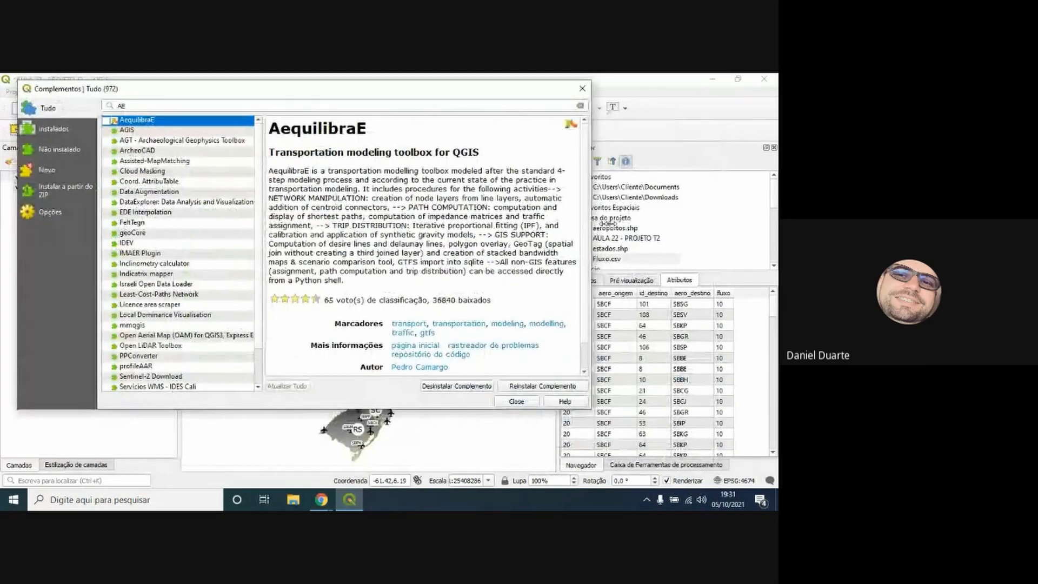
pyautogui.moveTo(590, 223); pyautogui.dragTo(748, 223)
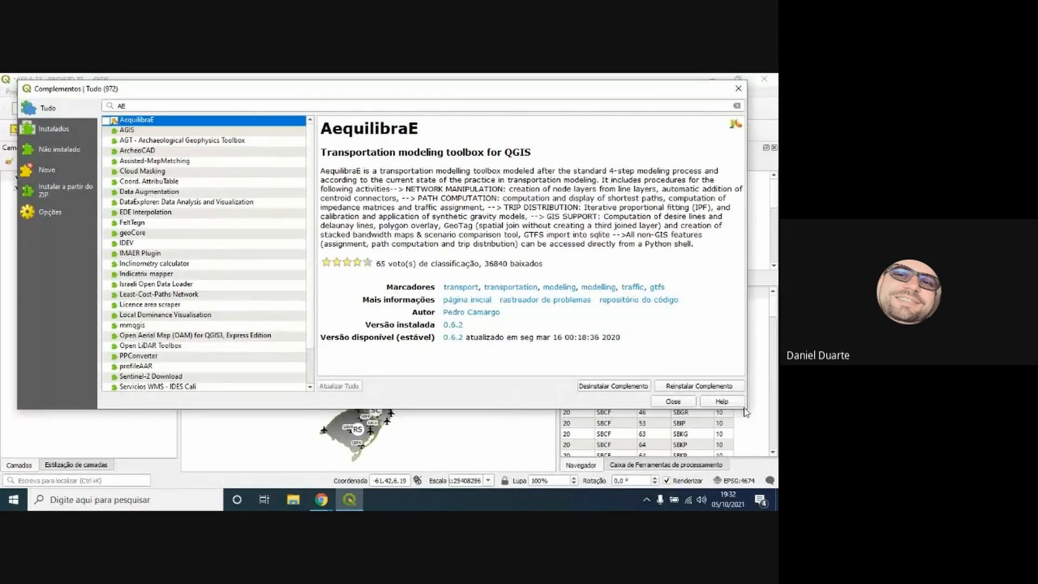
pyautogui.moveTo(750, 414); pyautogui.dragTo(759, 472)
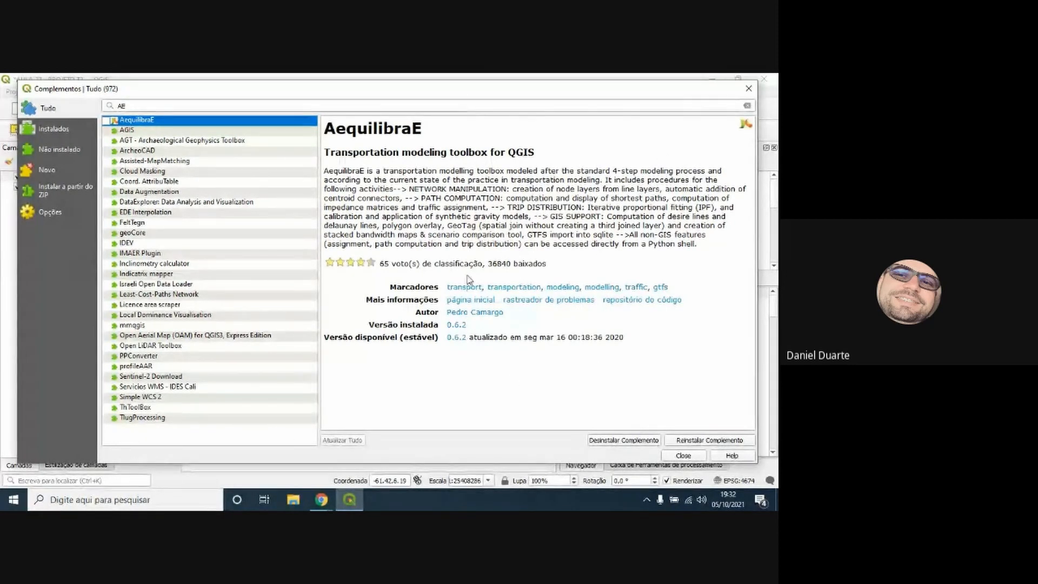
# Open AequilibraE's home page from its plugin details and close the old AequilibraE and Matriz de Origem browser tabs
pyautogui.click(483, 301)
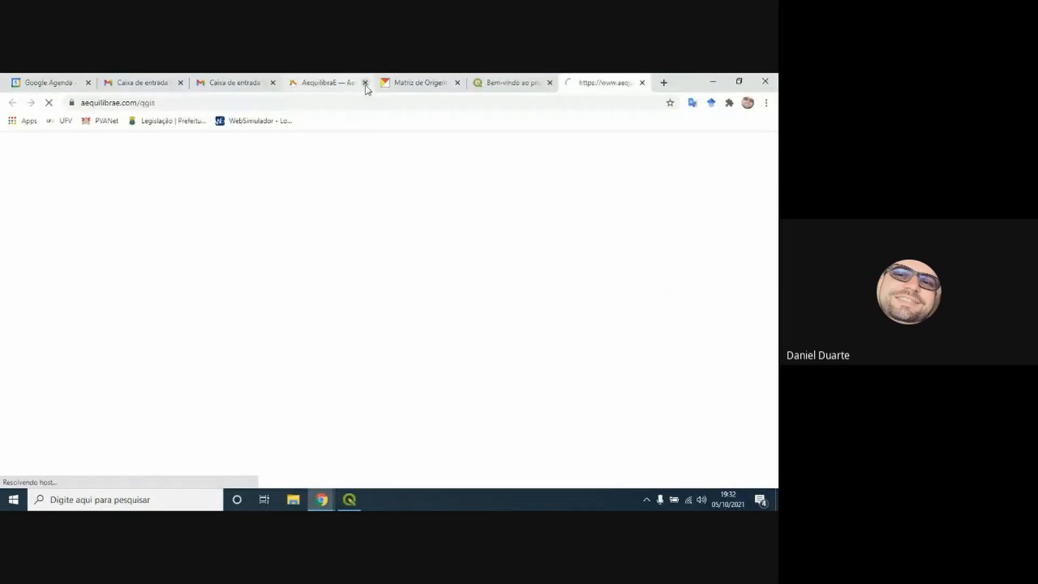
pyautogui.click(365, 82)
pyautogui.click(365, 82)
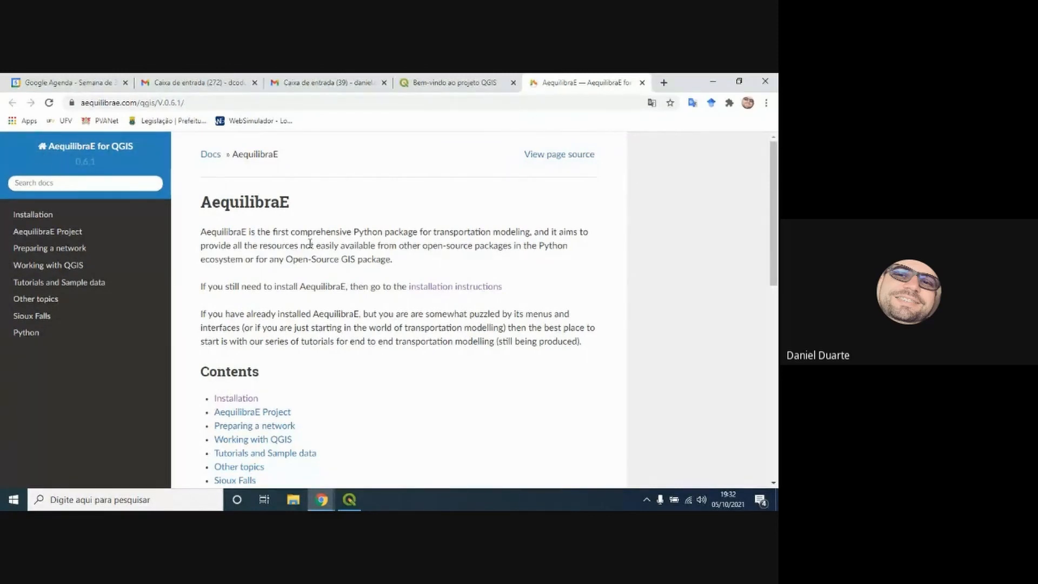
# Skim the AequilibraE documentation's introduction, contents and Quick Tour, and translate the page into Portuguese
pyautogui.scroll(-5, 339, 257)
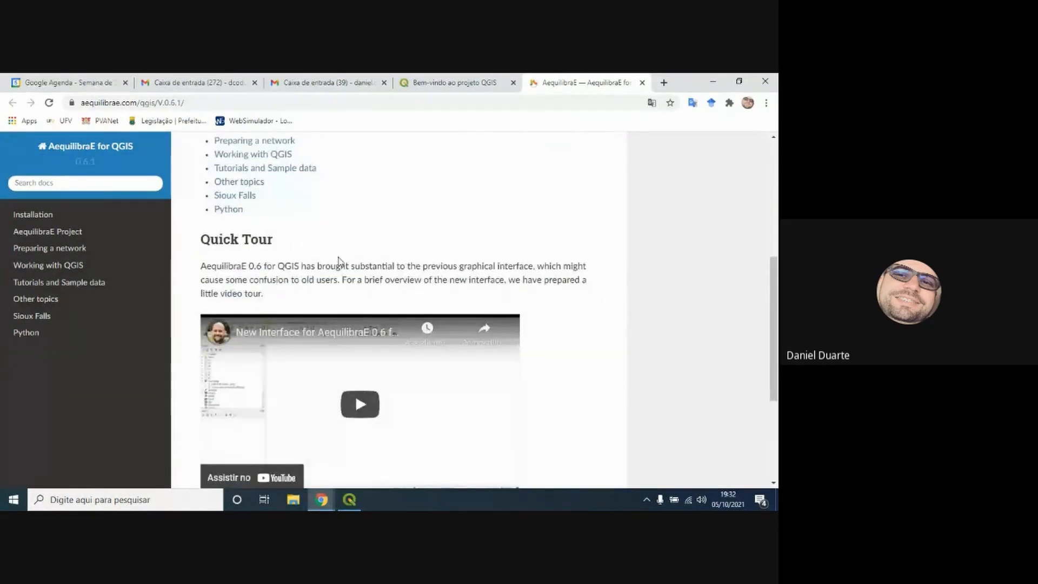
pyautogui.scroll(5, 339, 259)
pyautogui.scroll(-4, 339, 259)
pyautogui.scroll(3, 339, 257)
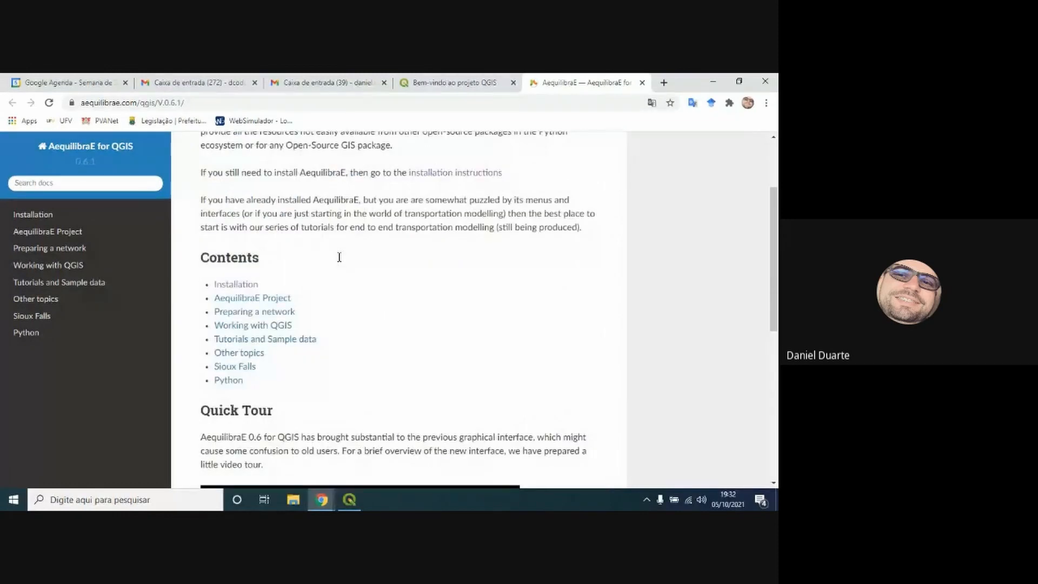
pyautogui.scroll(-3, 339, 260)
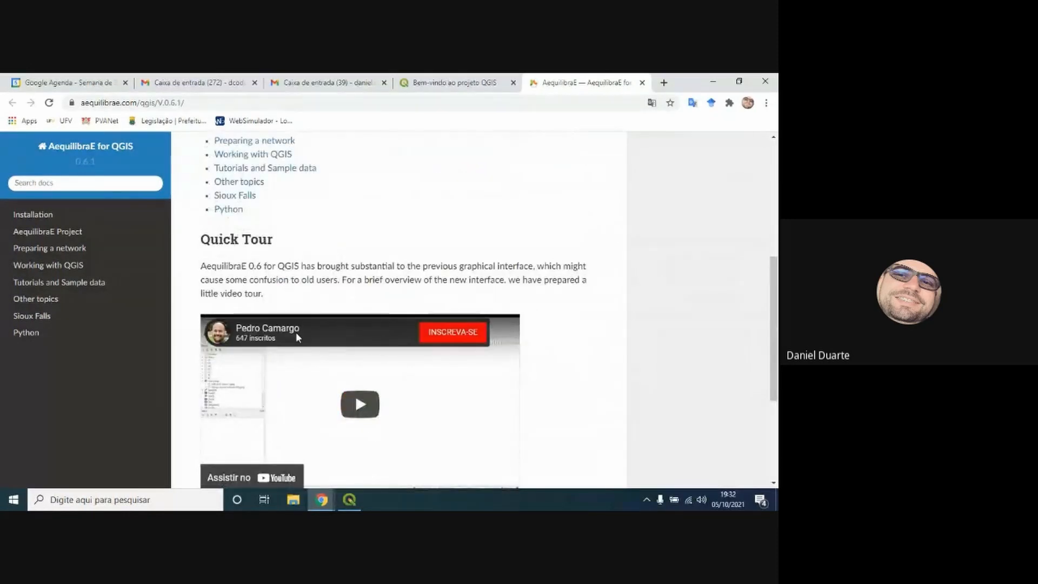
pyautogui.scroll(5, 399, 260)
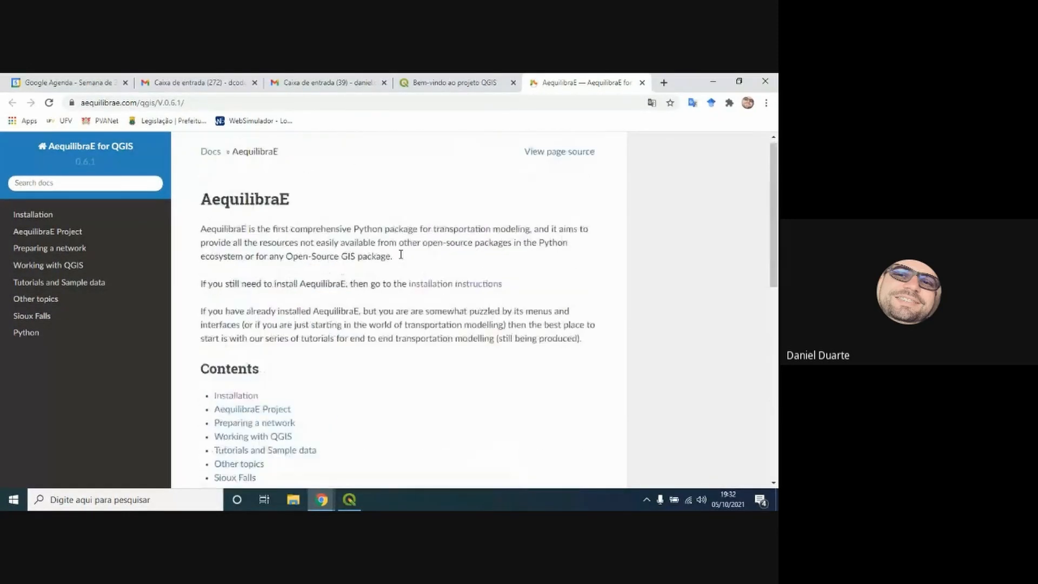
pyautogui.click(651, 103)
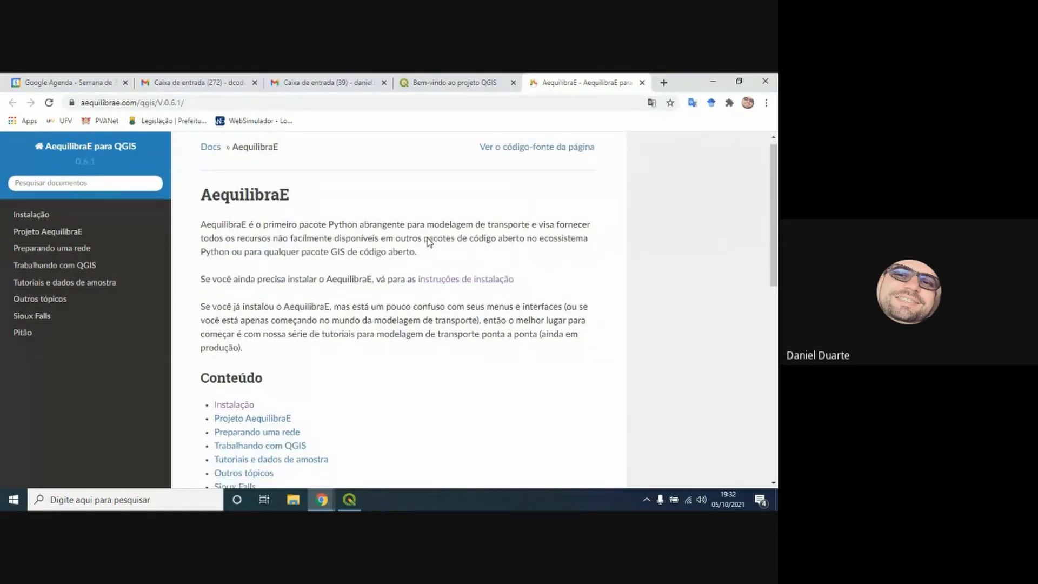
# Review the translated contents list and video tour, and open the Instalação page of the AequilibraE documentation
pyautogui.scroll(-2, 425, 242)
pyautogui.scroll(-7, 414, 247)
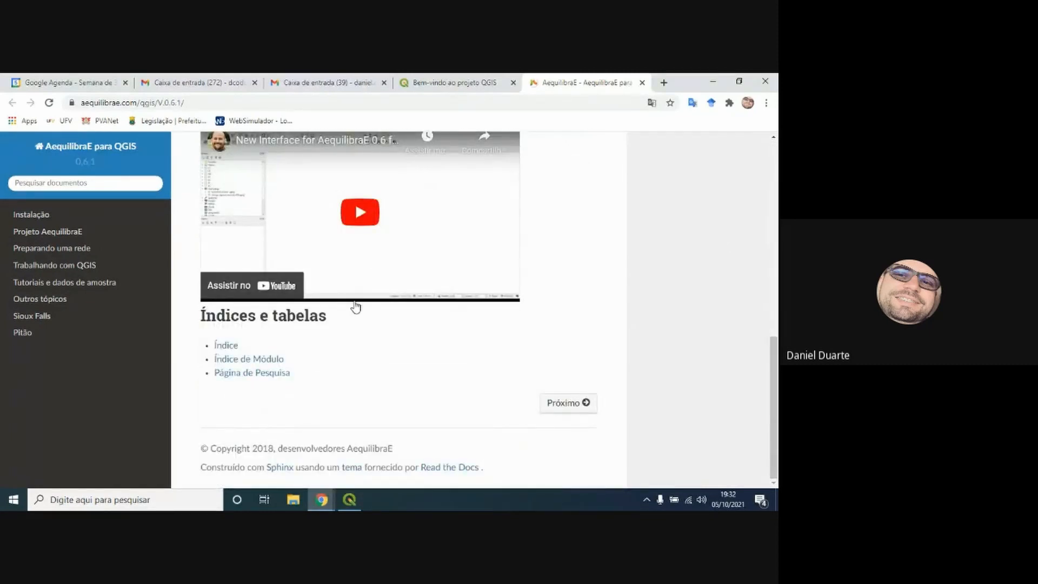
pyautogui.scroll(4, 309, 295)
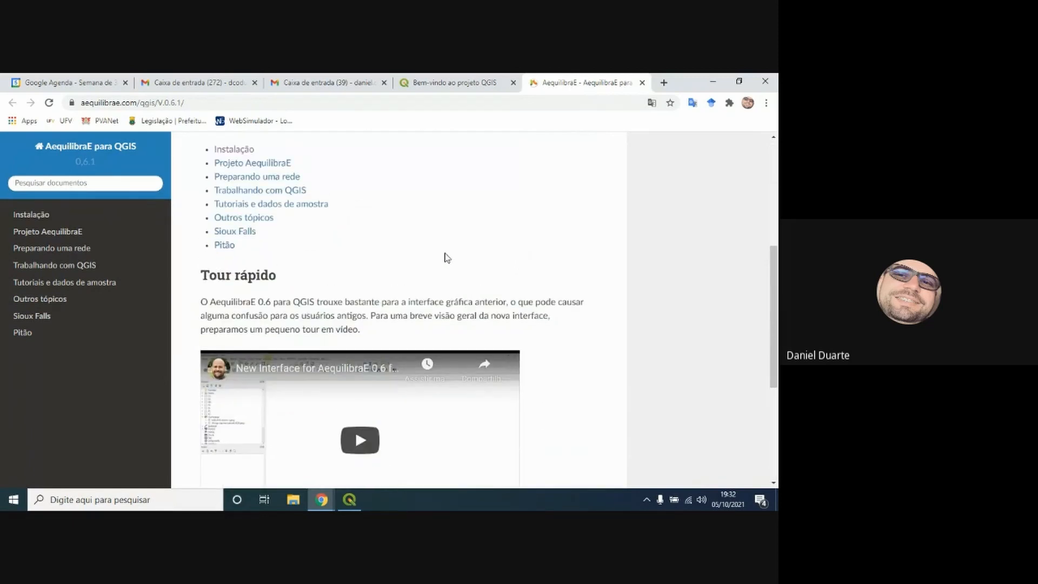
pyautogui.scroll(1, 446, 257)
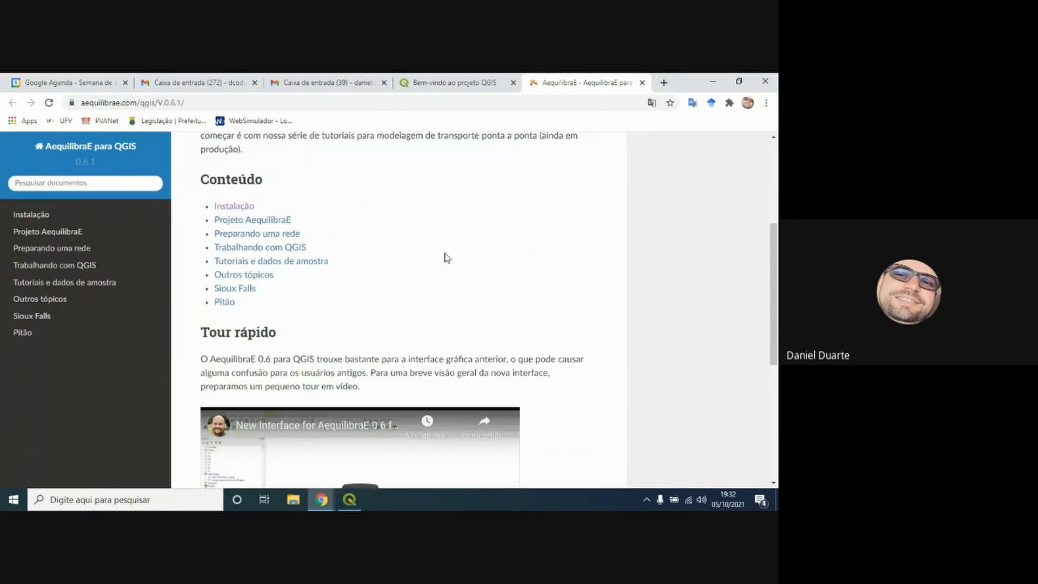
pyautogui.click(231, 209)
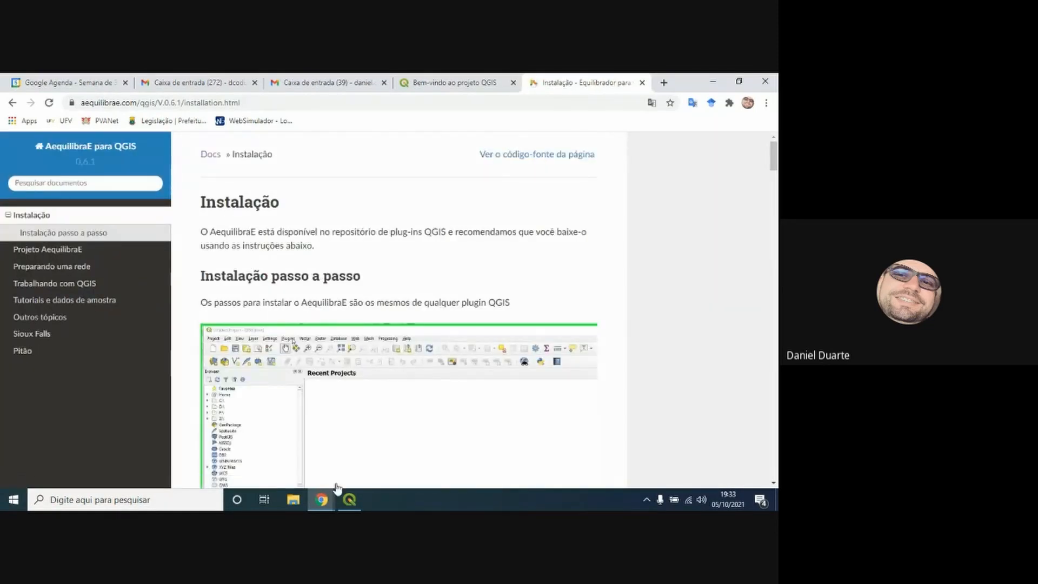
# Switch back to QGIS, show only the installed plugins matching AE and close the plugin manager
pyautogui.click(352, 501)
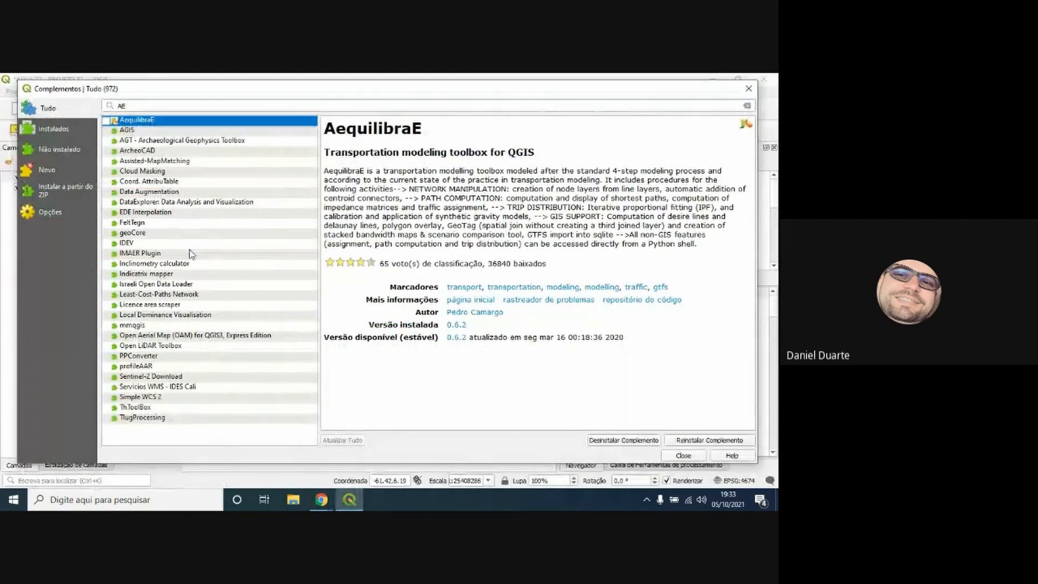
pyautogui.click(60, 133)
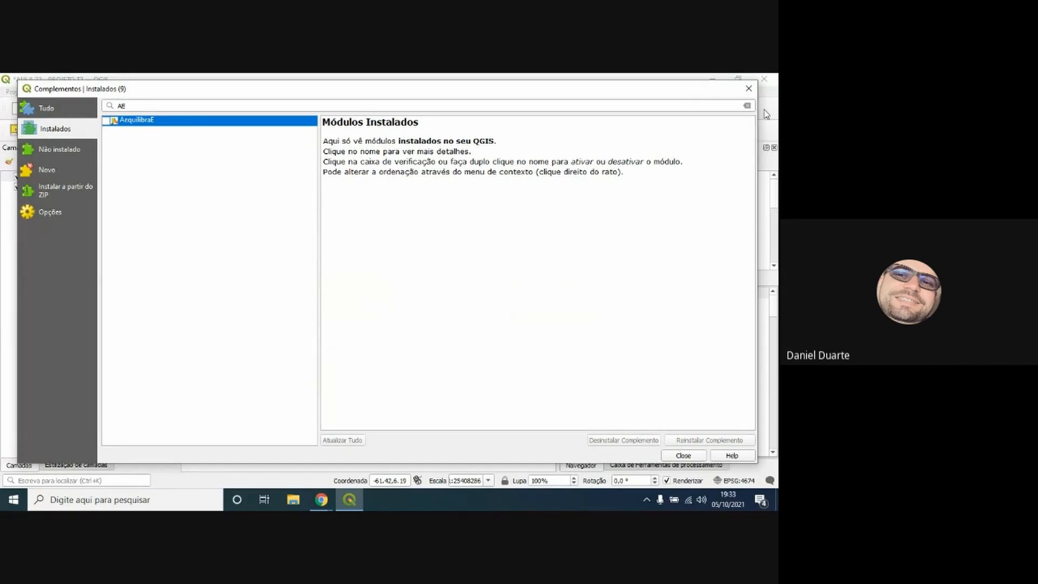
pyautogui.click(752, 92)
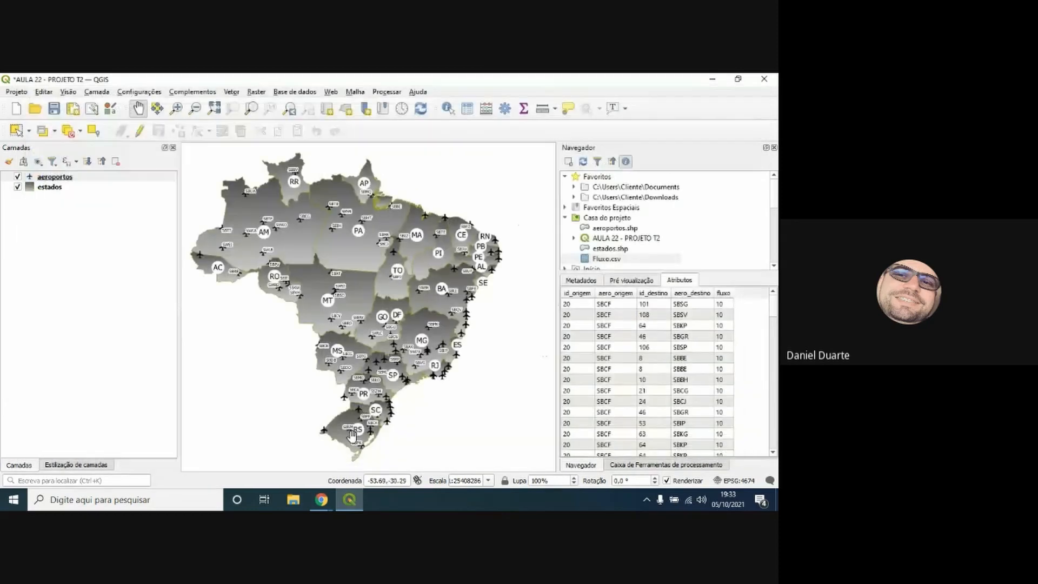
# Return to the AequilibraE installation page in Chrome and read the steps up to the experimental plugins setting
pyautogui.moveTo(331, 503)
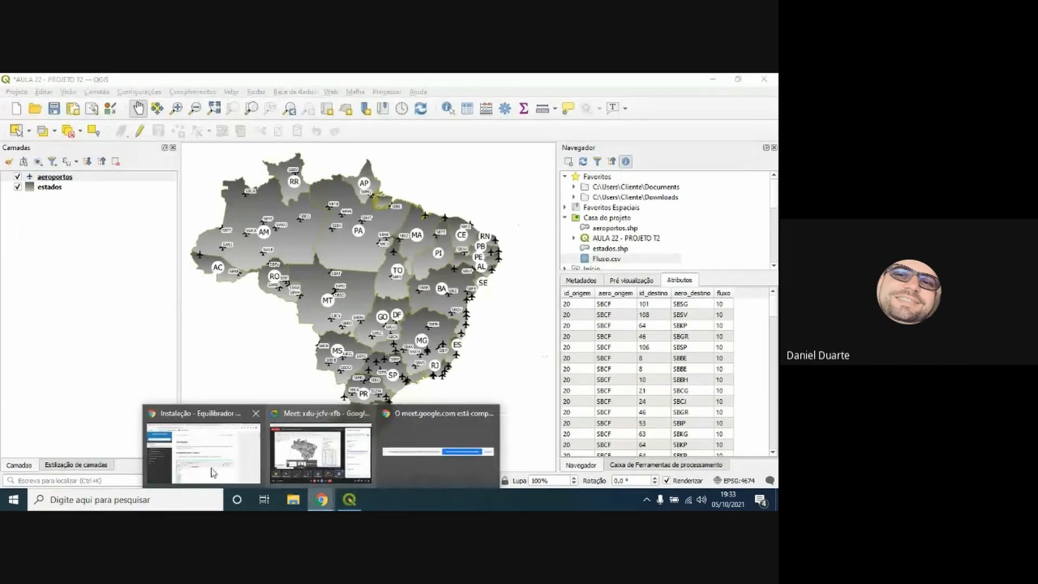
pyautogui.click(203, 443)
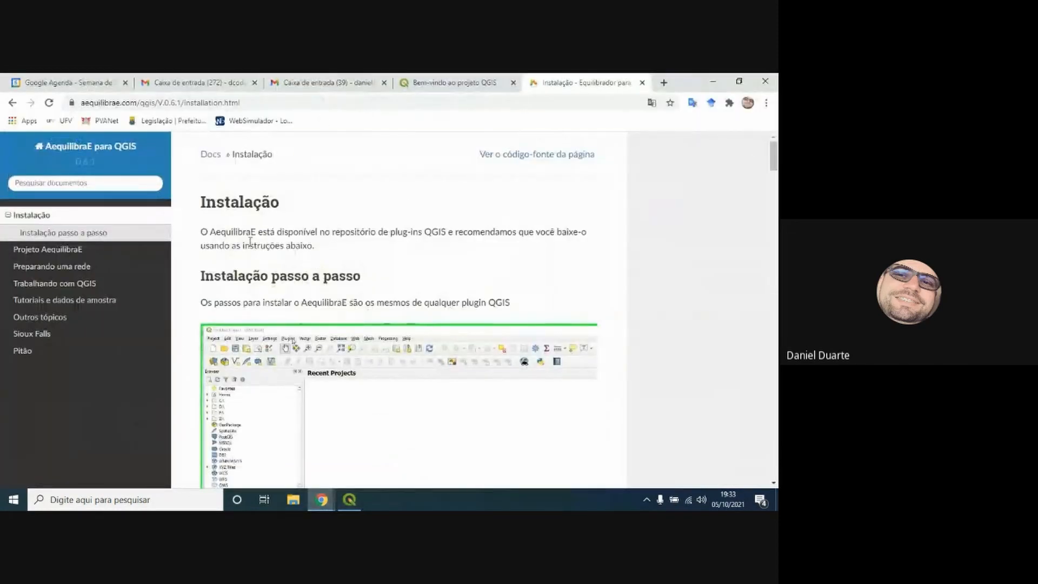
pyautogui.scroll(-3, 373, 249)
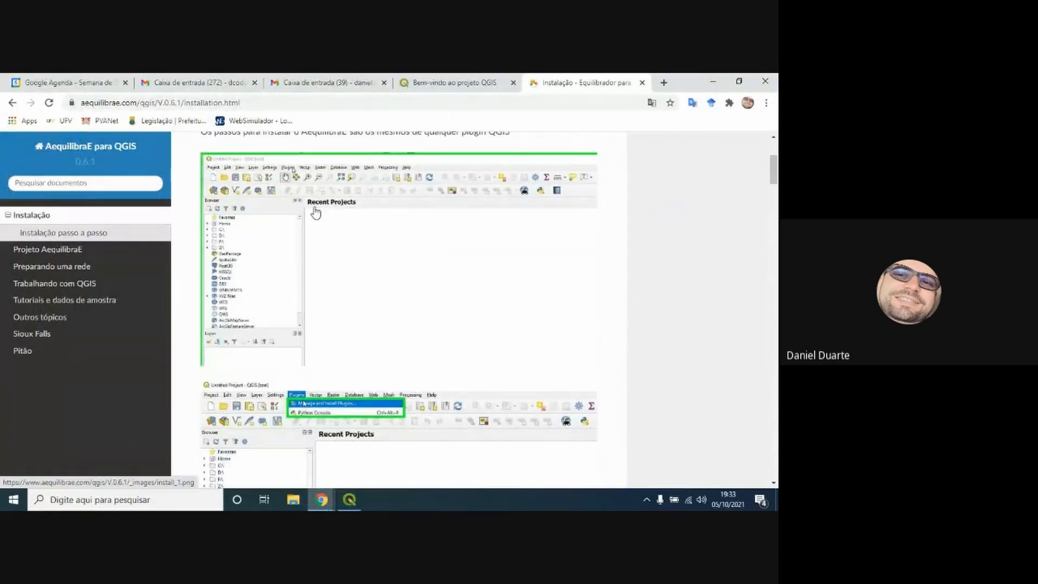
pyautogui.scroll(-3, 319, 216)
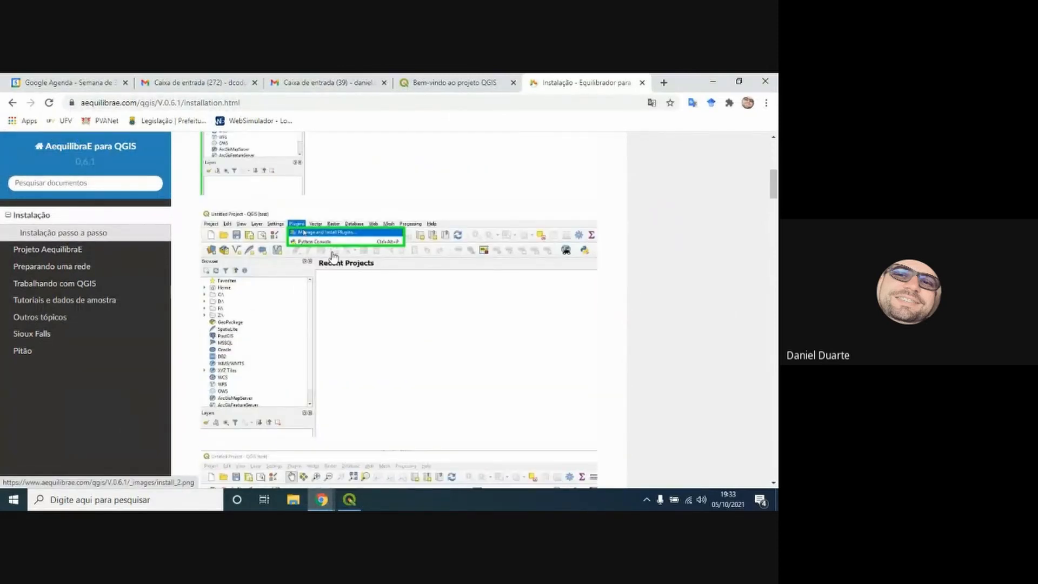
pyautogui.scroll(-6, 334, 255)
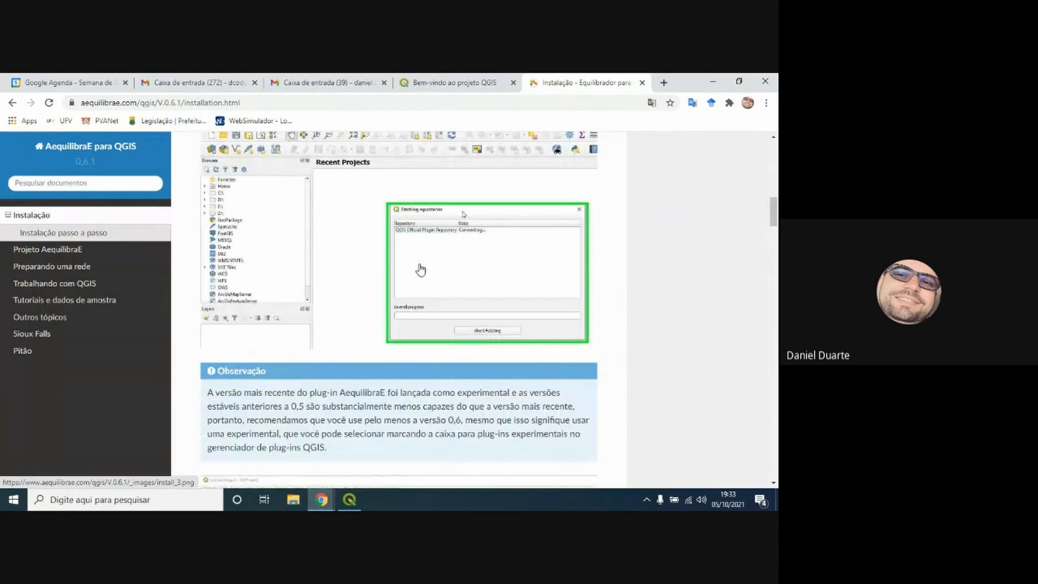
pyautogui.scroll(-5, 421, 270)
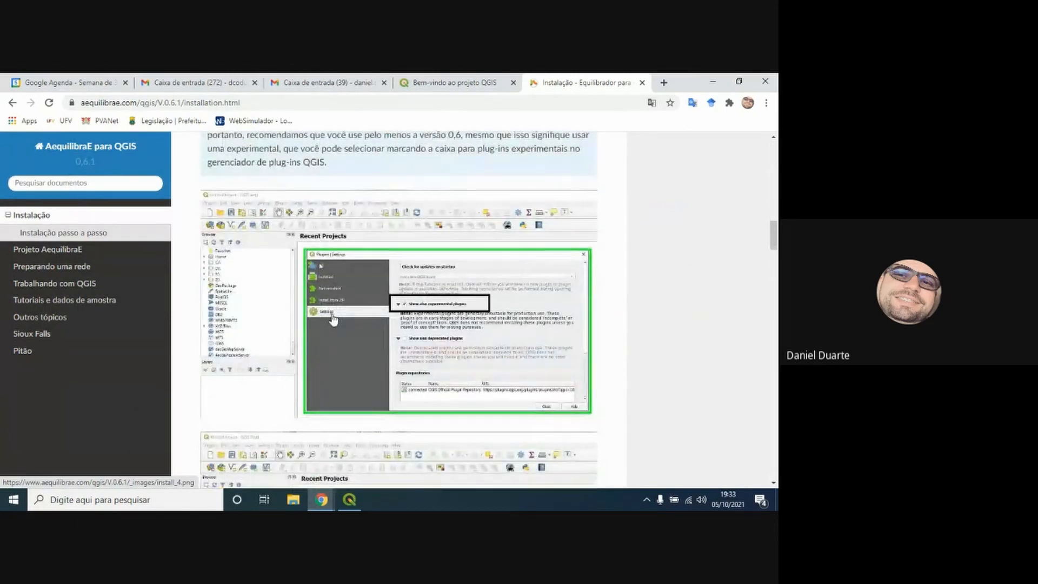
# Switch to QGIS, check the plugin manager's experimental plugins option, view all plugins matching AE and close the manager
pyautogui.click(350, 500)
pyautogui.click(190, 93)
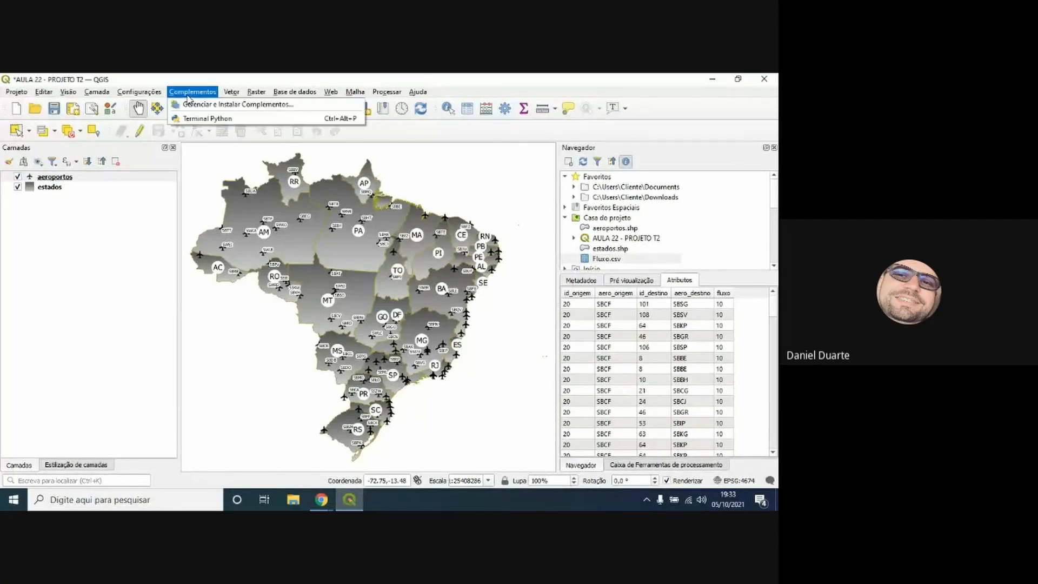
pyautogui.click(190, 108)
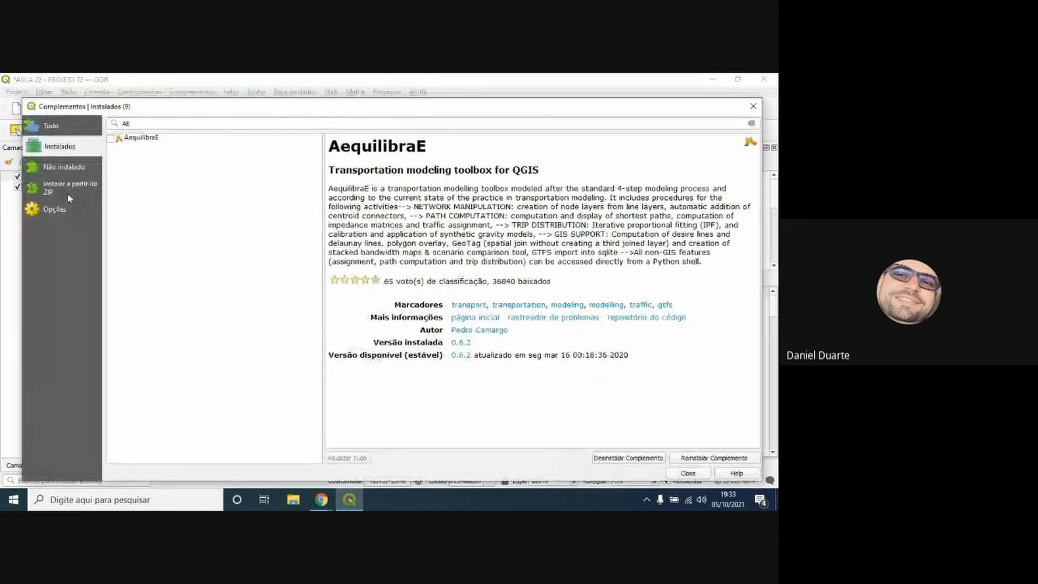
pyautogui.click(57, 209)
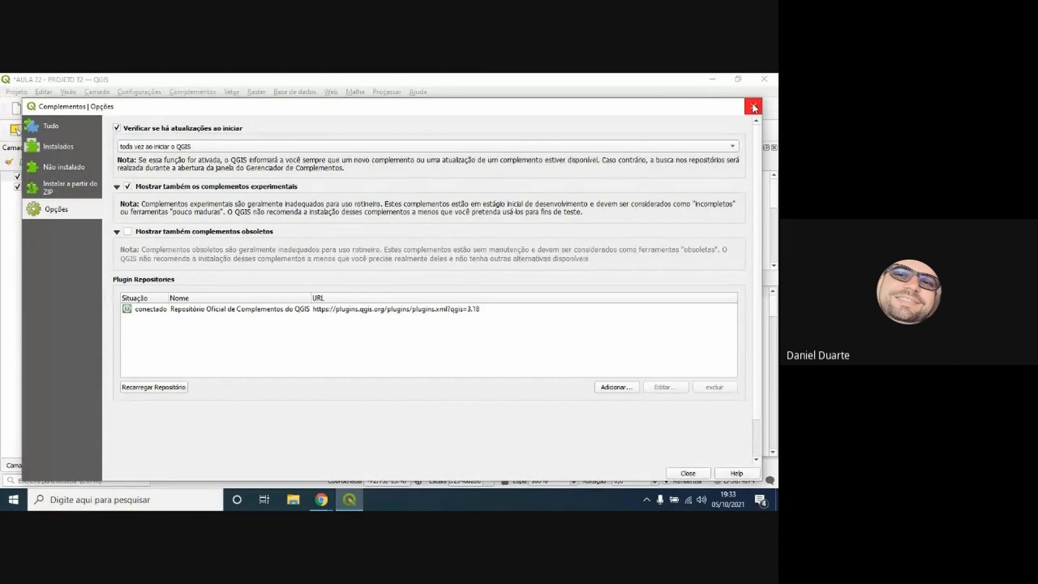
pyautogui.click(48, 126)
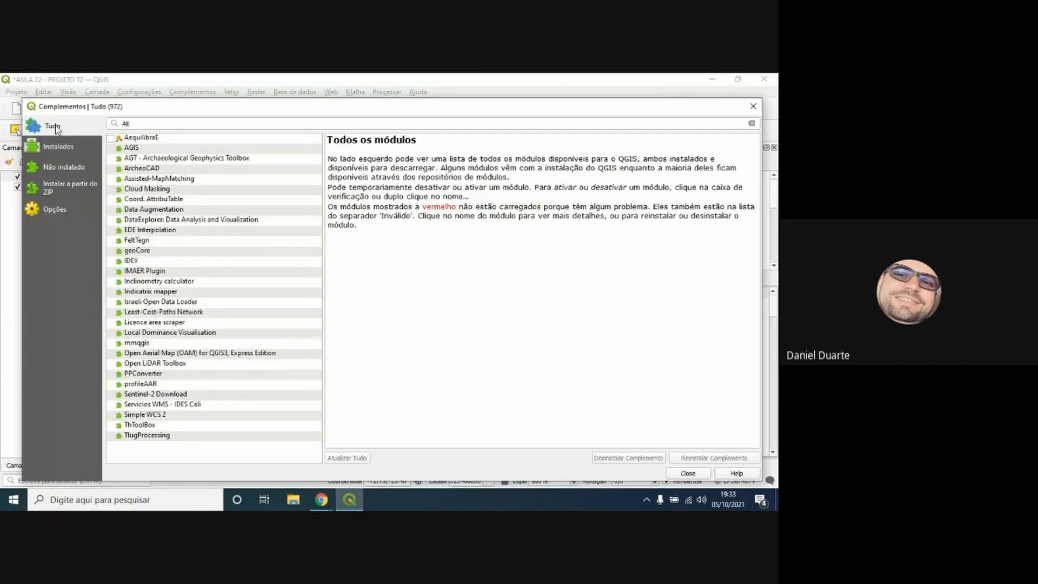
pyautogui.click(752, 108)
# Go back to the installation page in Chrome and read the instructions for missing files and downloading the AequilibraE binaries
pyautogui.moveTo(322, 500)
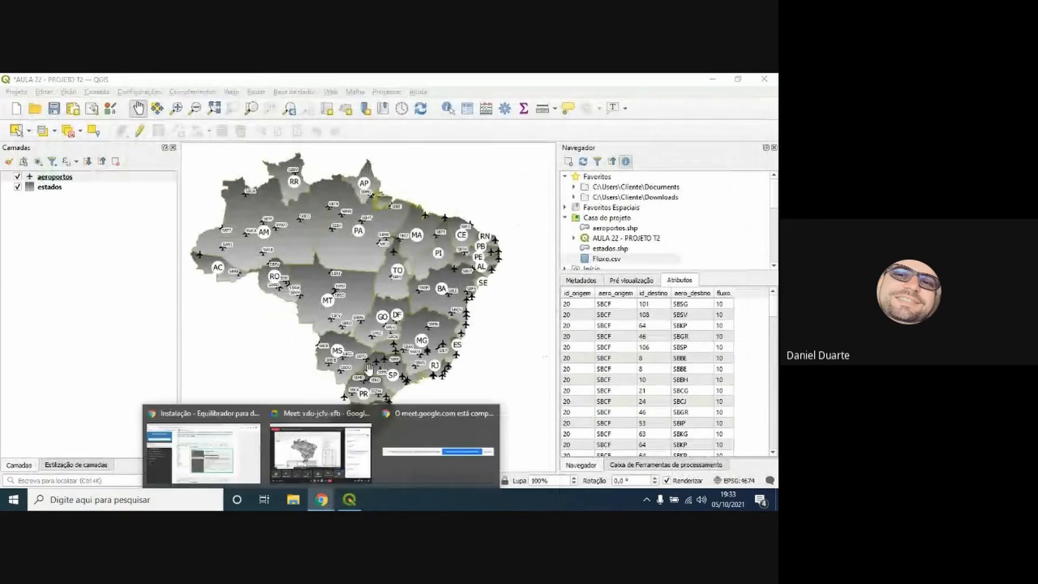
pyautogui.click(206, 457)
pyautogui.scroll(-4, 433, 328)
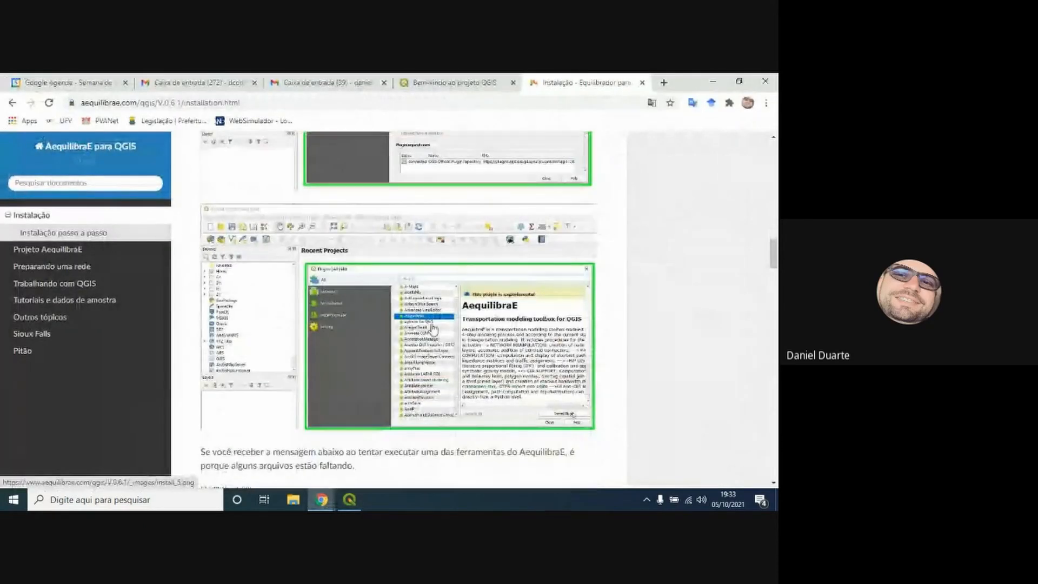
pyautogui.scroll(-4, 433, 329)
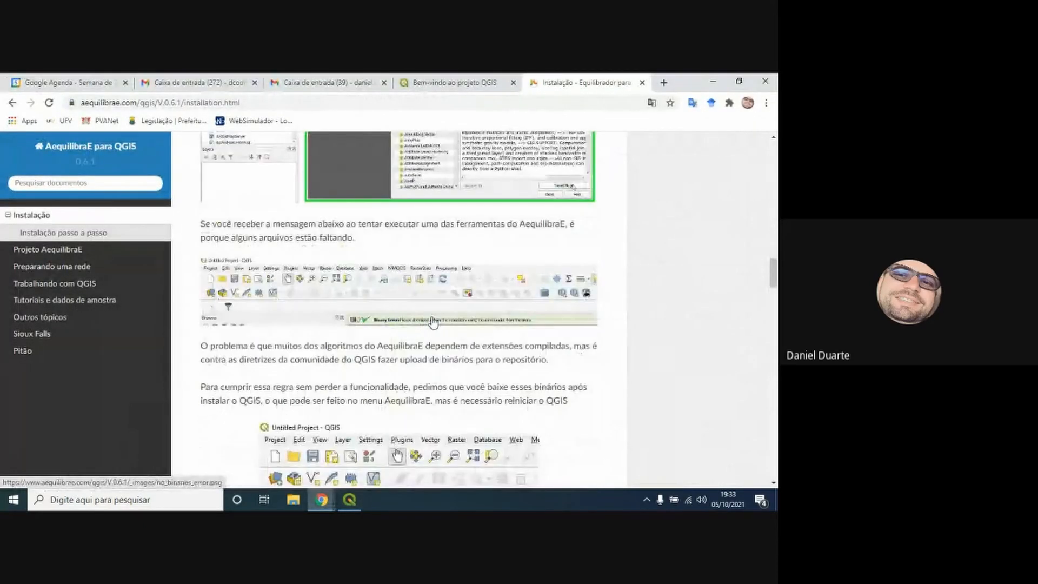
pyautogui.scroll(-6, 433, 323)
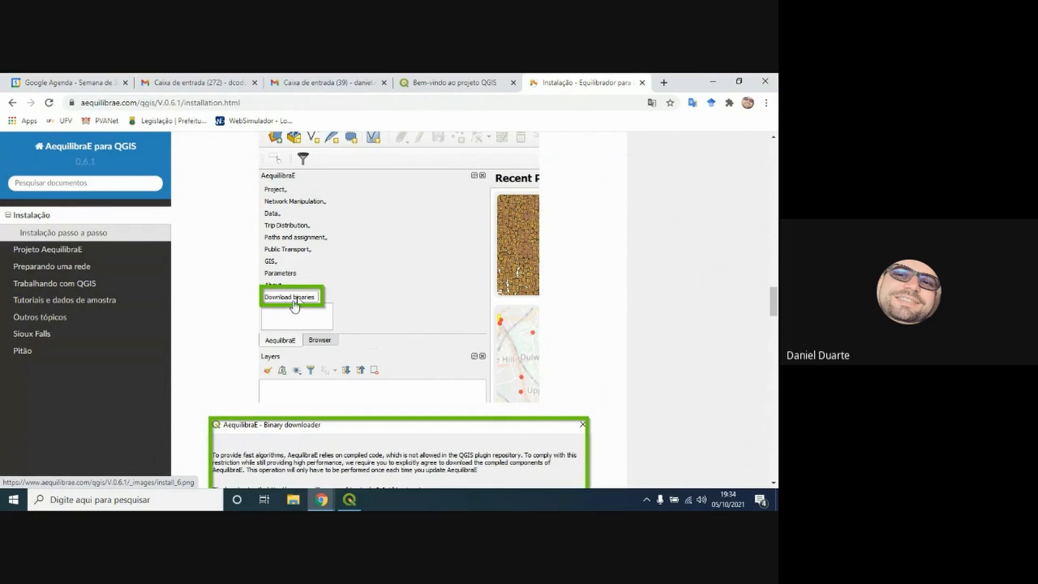
pyautogui.scroll(-3, 303, 305)
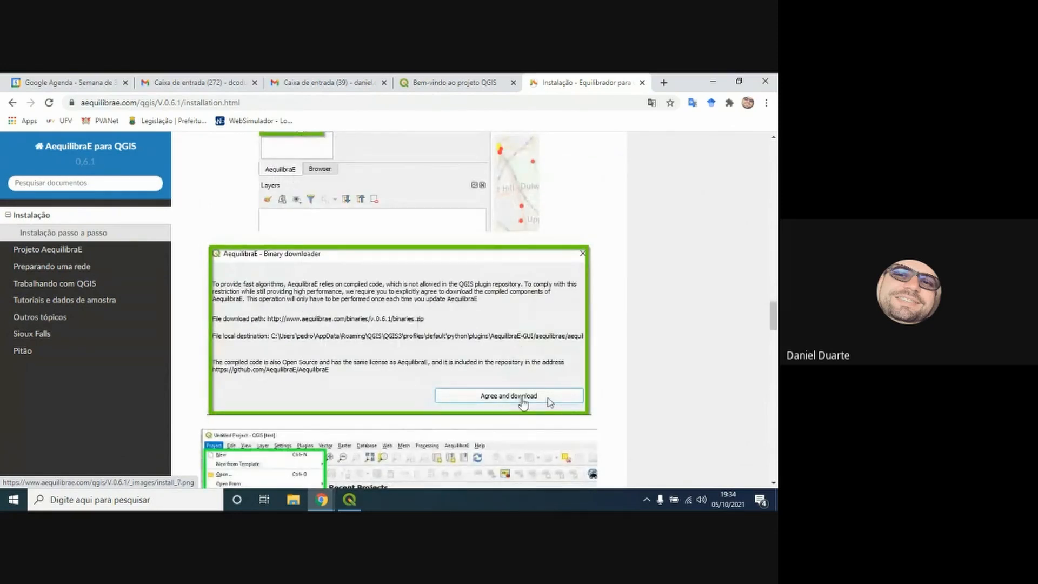
# Read the remaining AequilibraE installation instructions on restarting QGIS and installing the openmatrix extra package
pyautogui.scroll(-3, 549, 401)
pyautogui.scroll(-2, 507, 383)
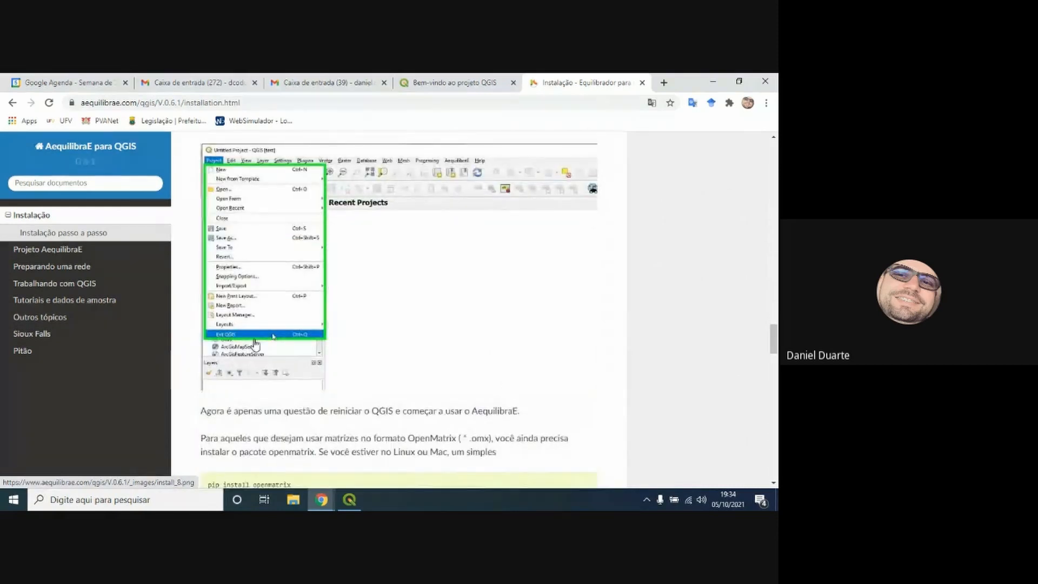
pyautogui.scroll(-3, 462, 359)
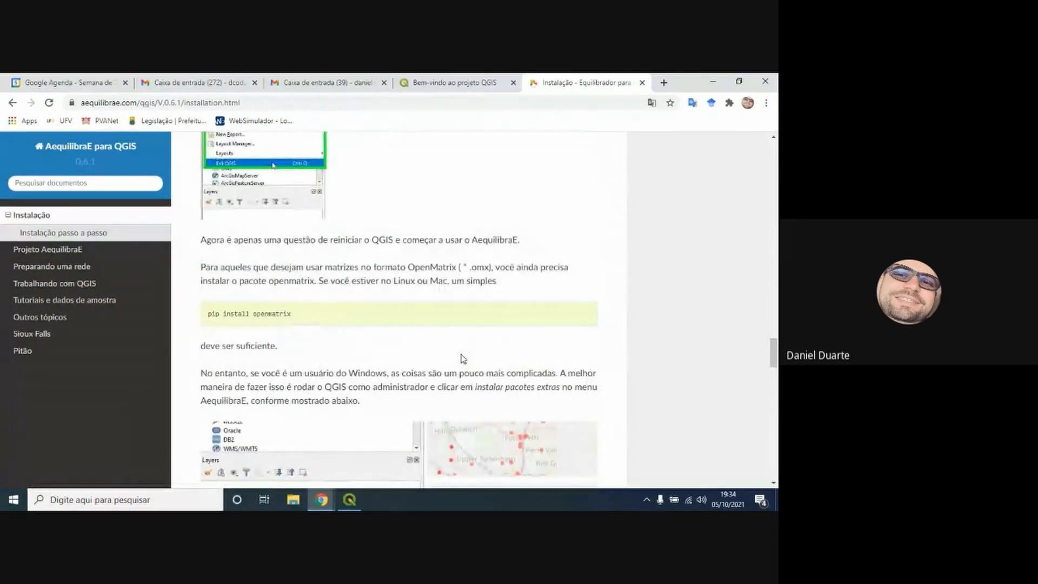
pyautogui.scroll(-5, 463, 358)
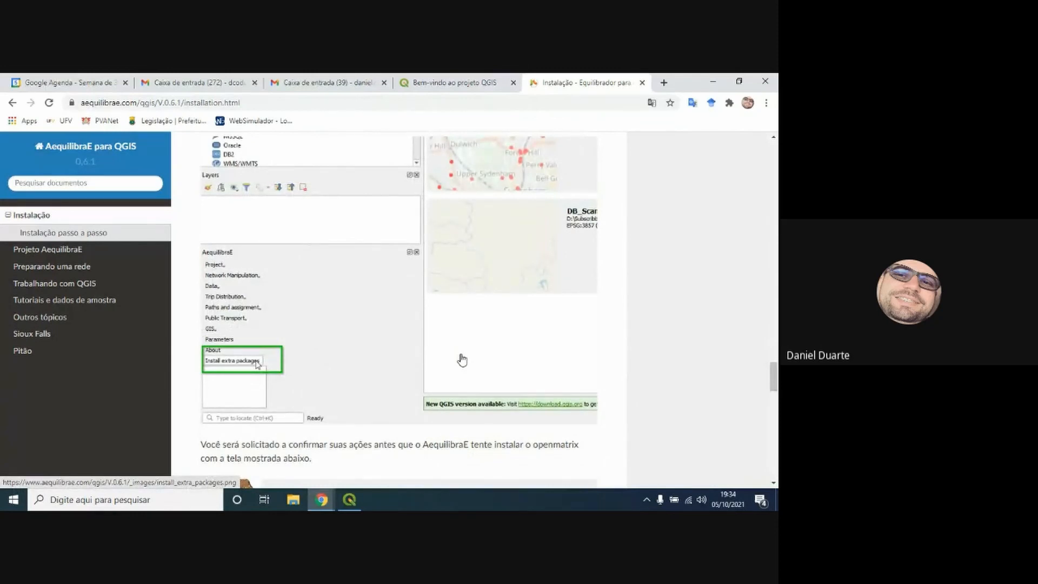
pyautogui.scroll(-3, 462, 359)
pyautogui.scroll(-5, 462, 358)
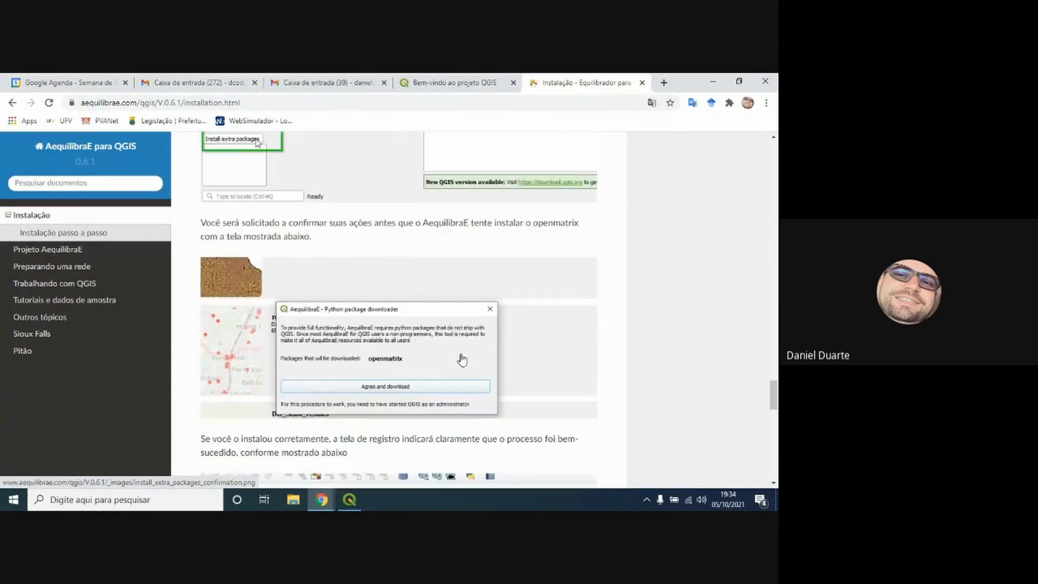
pyautogui.scroll(10, 462, 359)
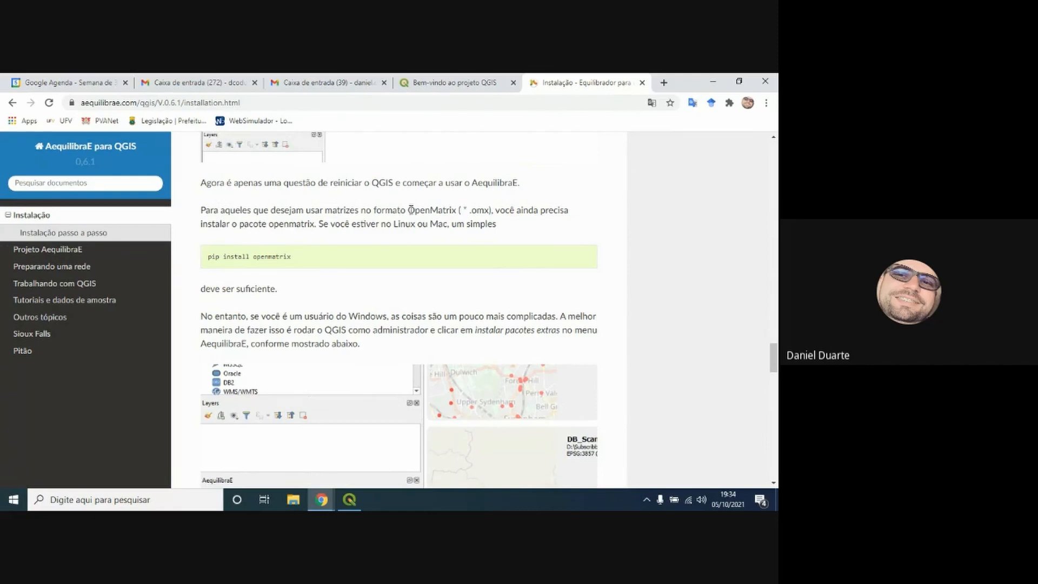
# Highlight the OpenMatrix (*.omx) format mention and read on to the installation success and failure reports
pyautogui.moveTo(408, 210); pyautogui.dragTo(493, 212)
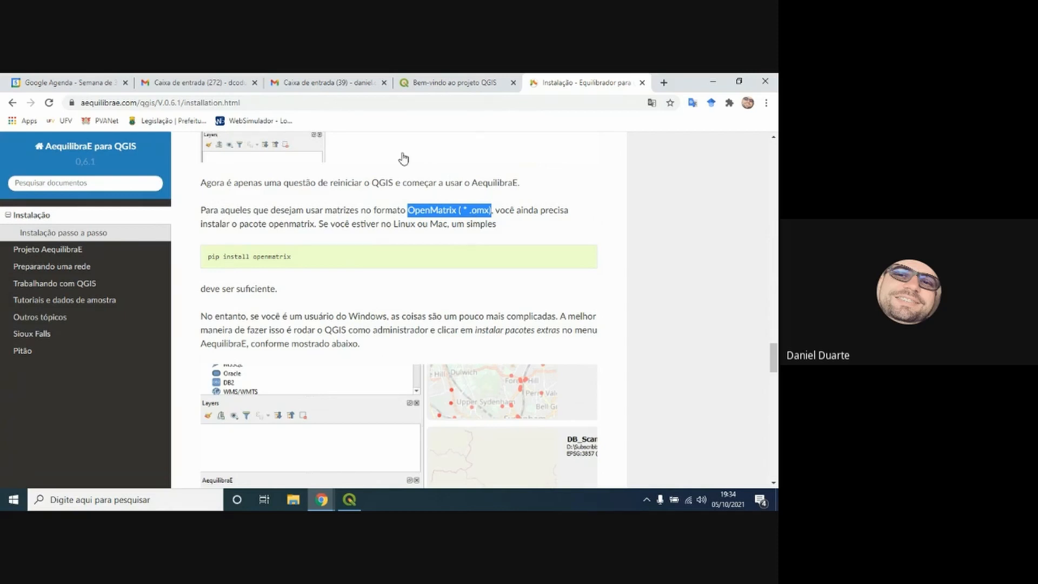
pyautogui.scroll(-10, 449, 339)
pyautogui.scroll(-8, 448, 340)
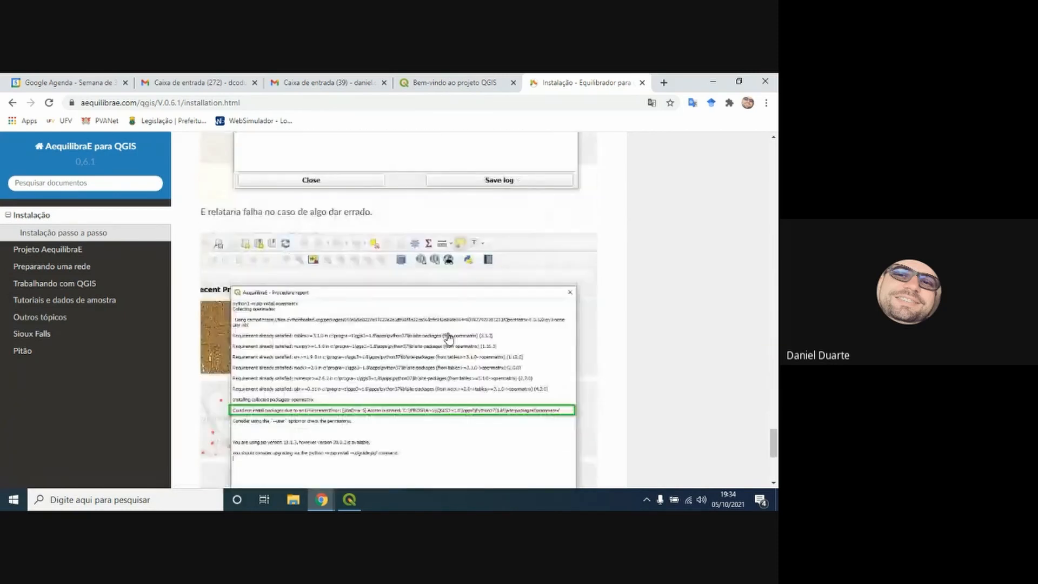
# Open the linked XL-Optim post on displaying OMX matrices in QGIS, skim it, then close the page and return to QGIS
pyautogui.click(320, 374)
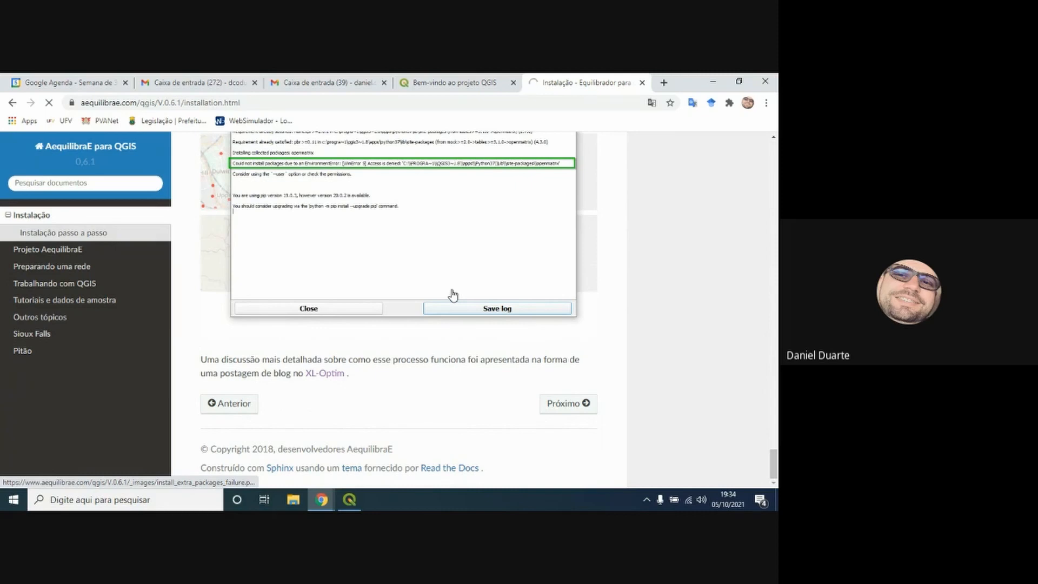
pyautogui.scroll(3, 453, 295)
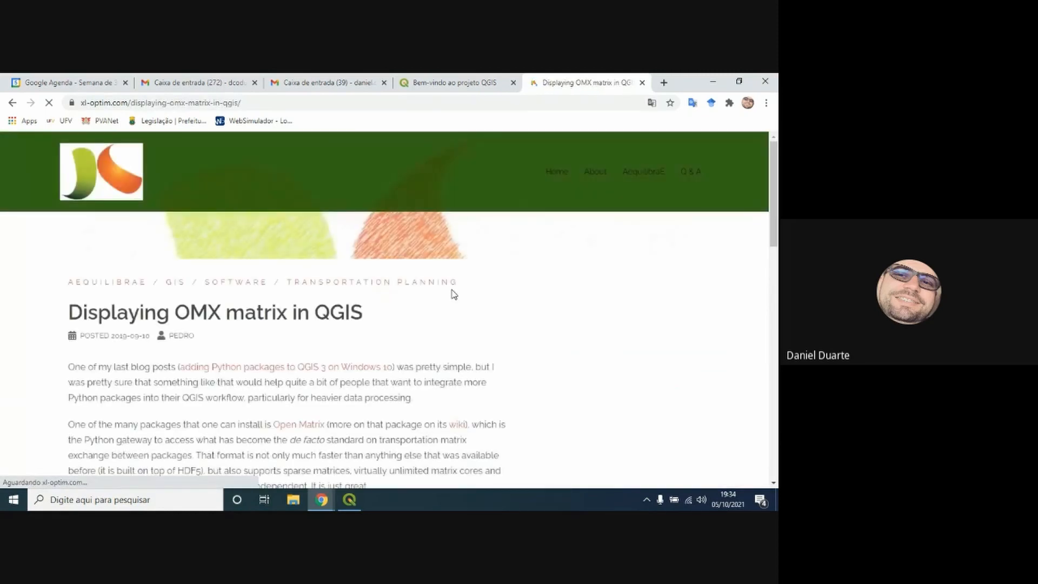
pyautogui.scroll(-7, 452, 303)
pyautogui.scroll(-5, 364, 400)
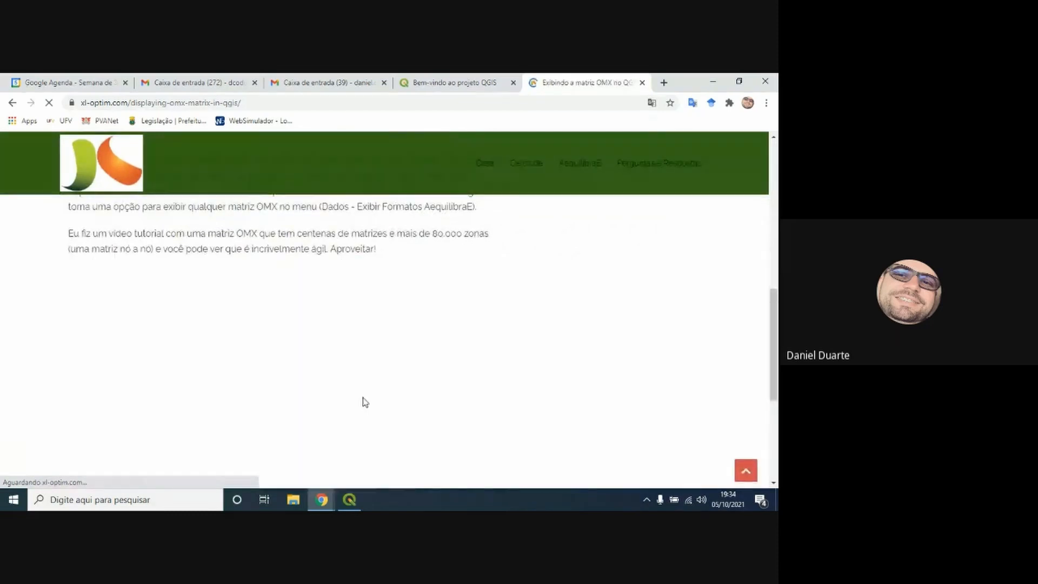
pyautogui.scroll(6, 611, 238)
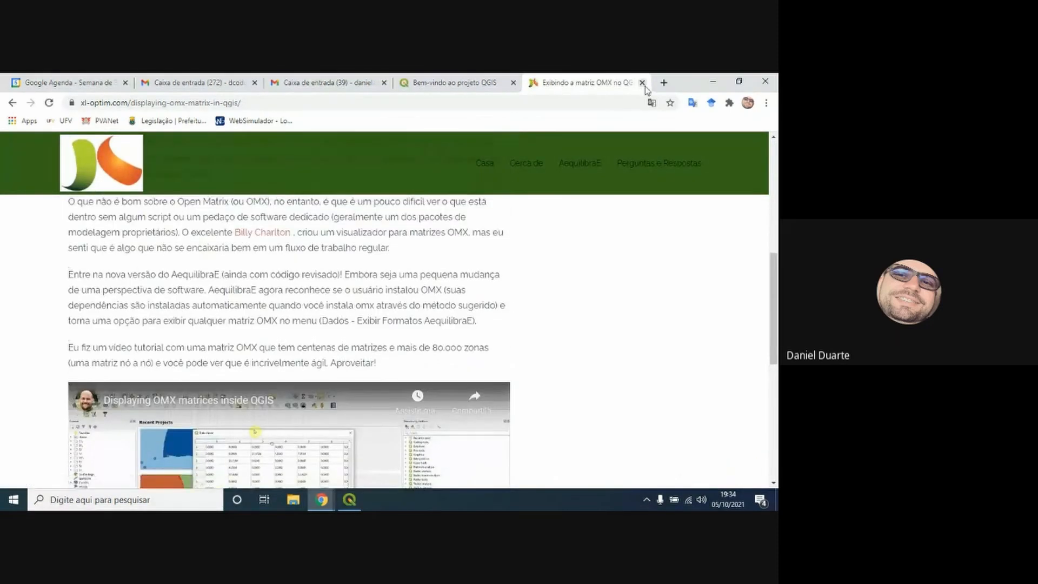
pyautogui.click(642, 83)
pyautogui.click(713, 85)
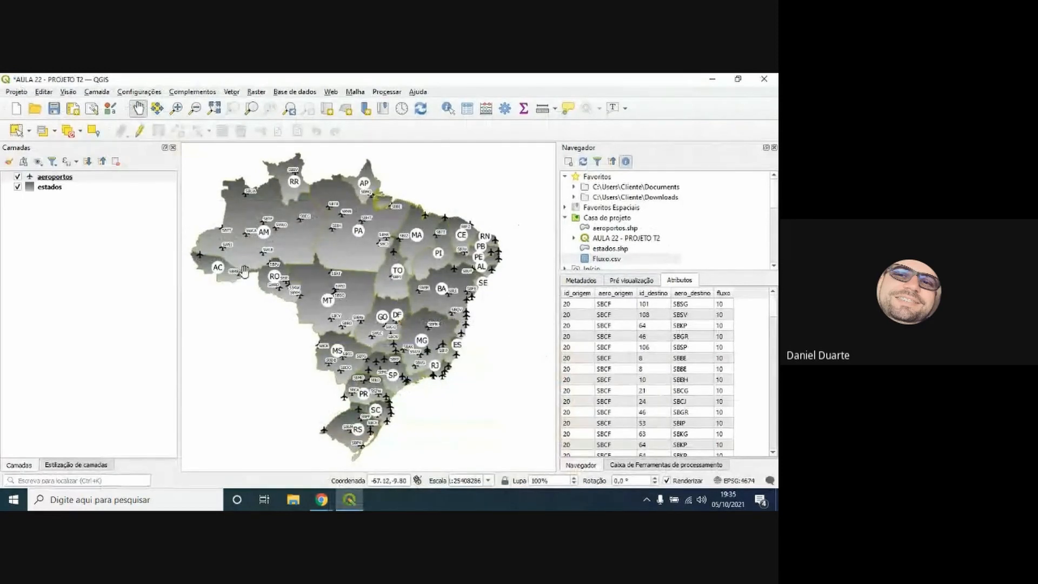
pyautogui.click(387, 93)
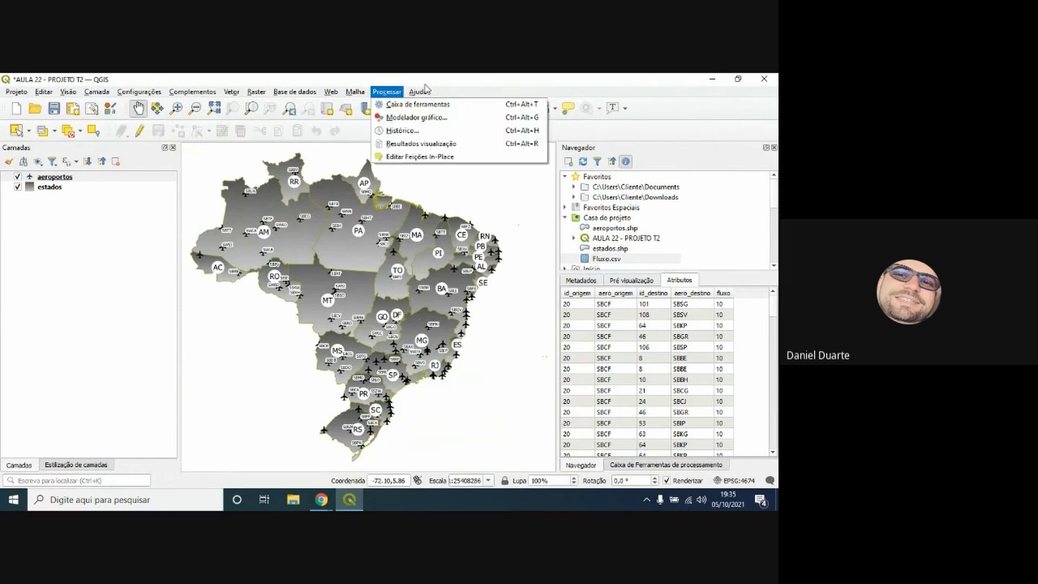
pyautogui.click(441, 94)
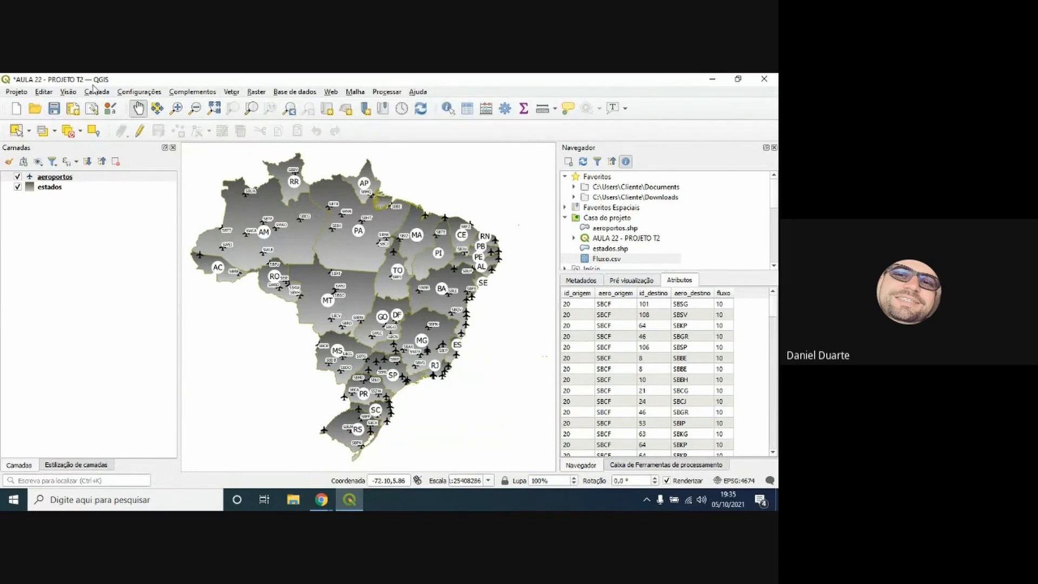
pyautogui.moveTo(92, 84); pyautogui.dragTo(95, 91)
pyautogui.doubleClick(237, 87)
pyautogui.click(97, 91)
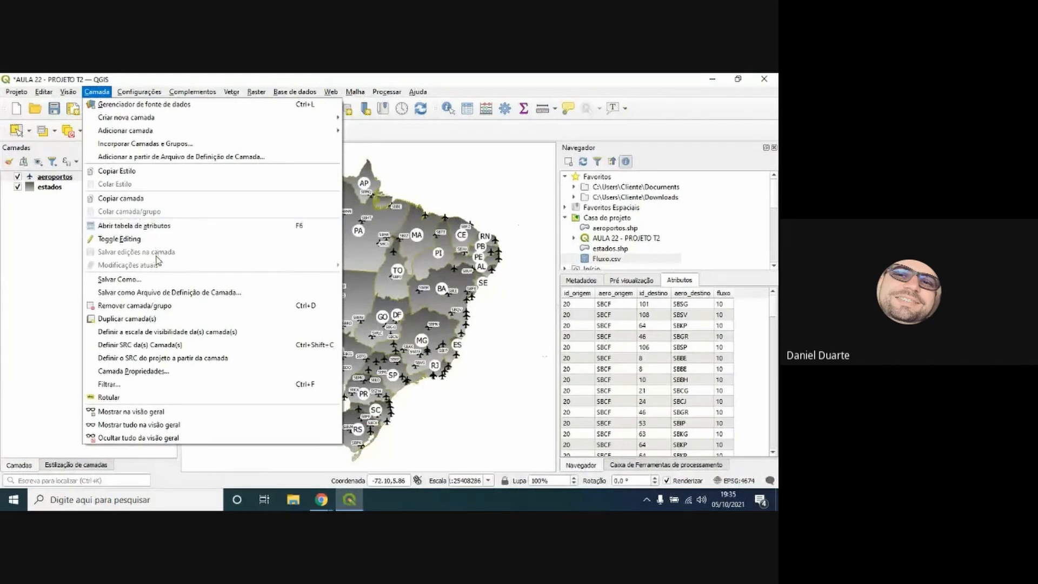
pyautogui.click(68, 91)
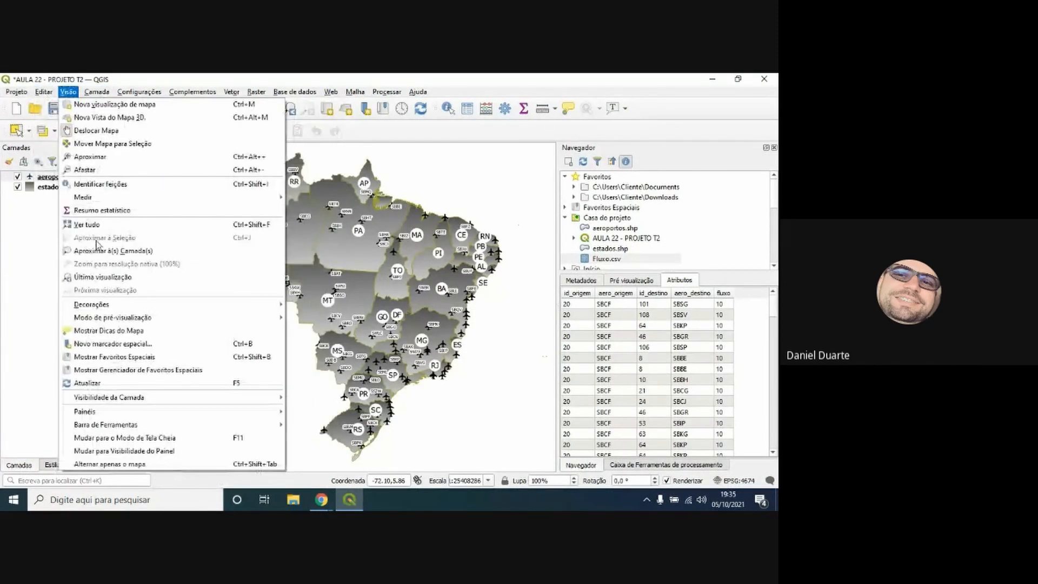
pyautogui.moveTo(125, 307)
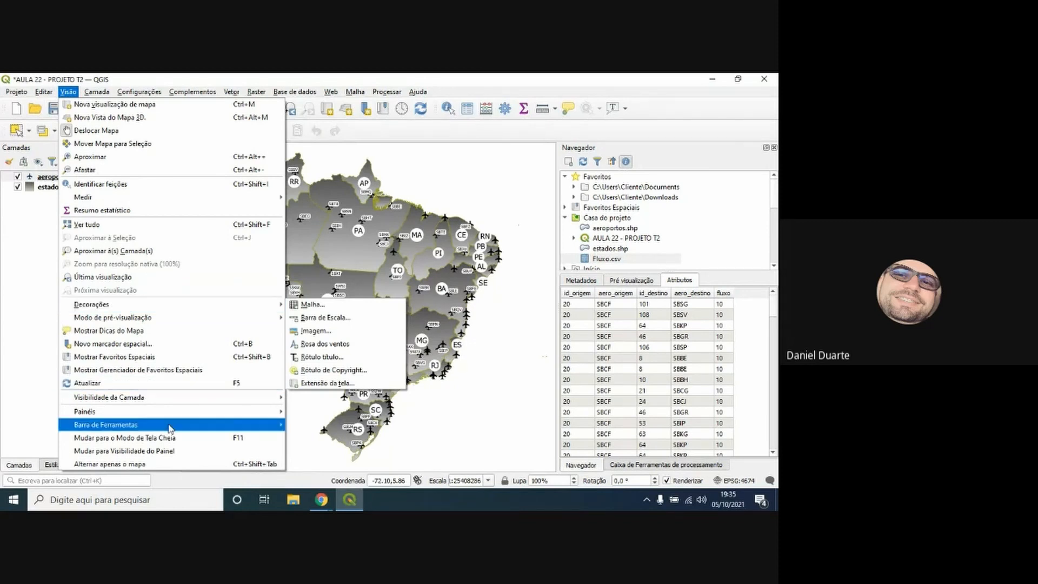
pyautogui.moveTo(191, 416)
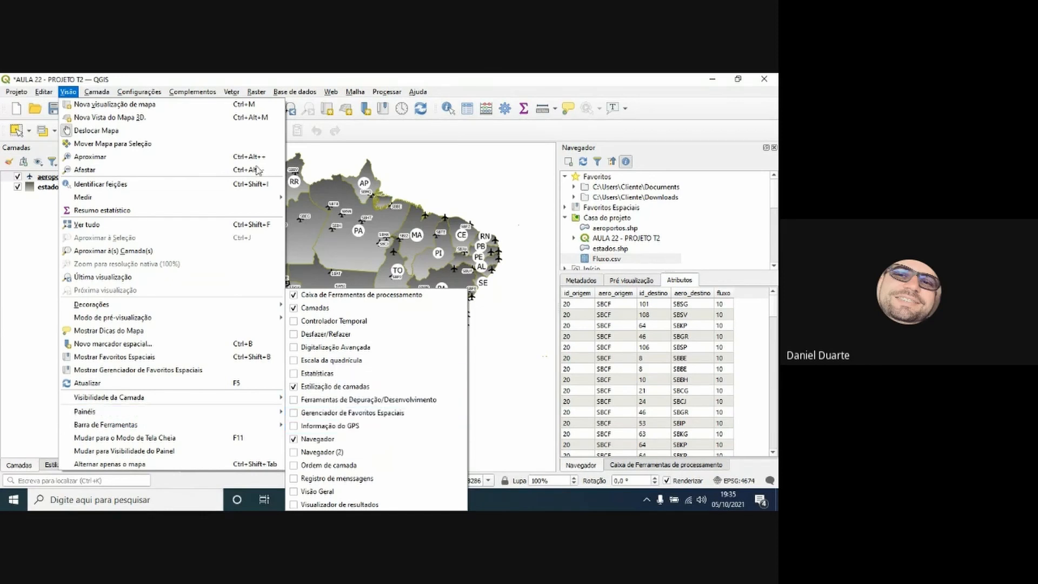
pyautogui.moveTo(231, 91)
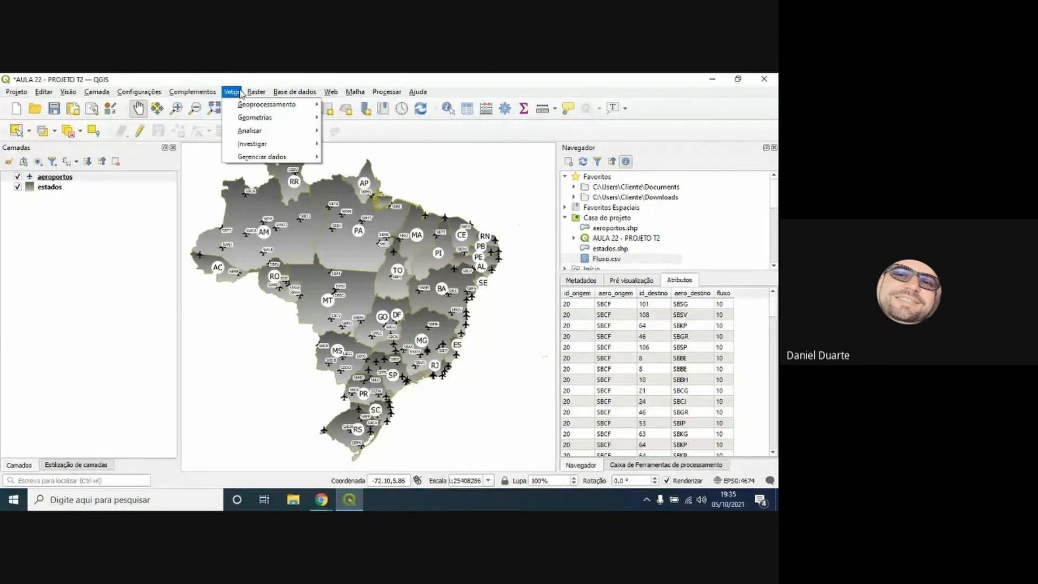
pyautogui.moveTo(264, 95)
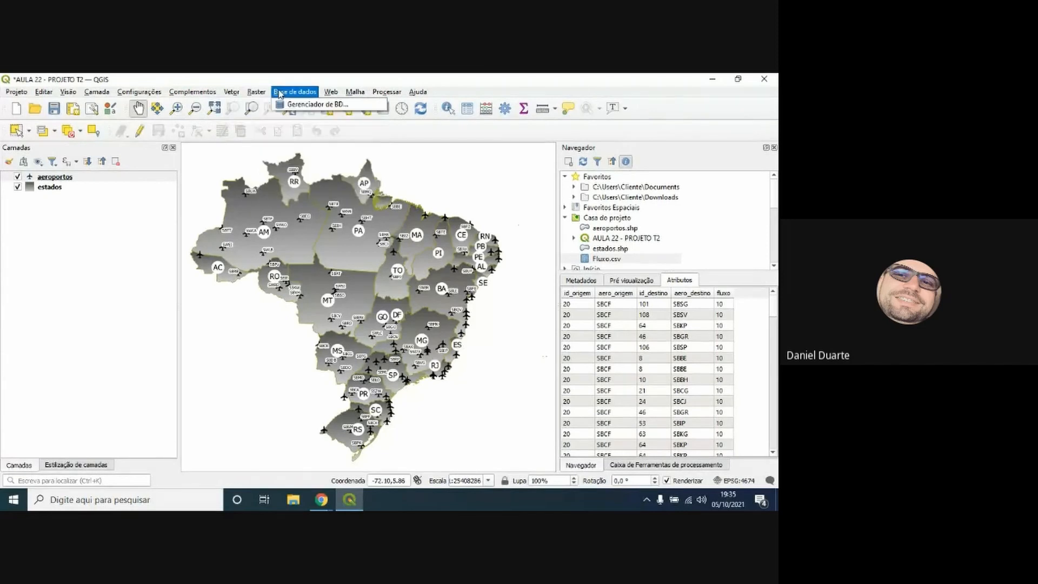
pyautogui.moveTo(382, 95)
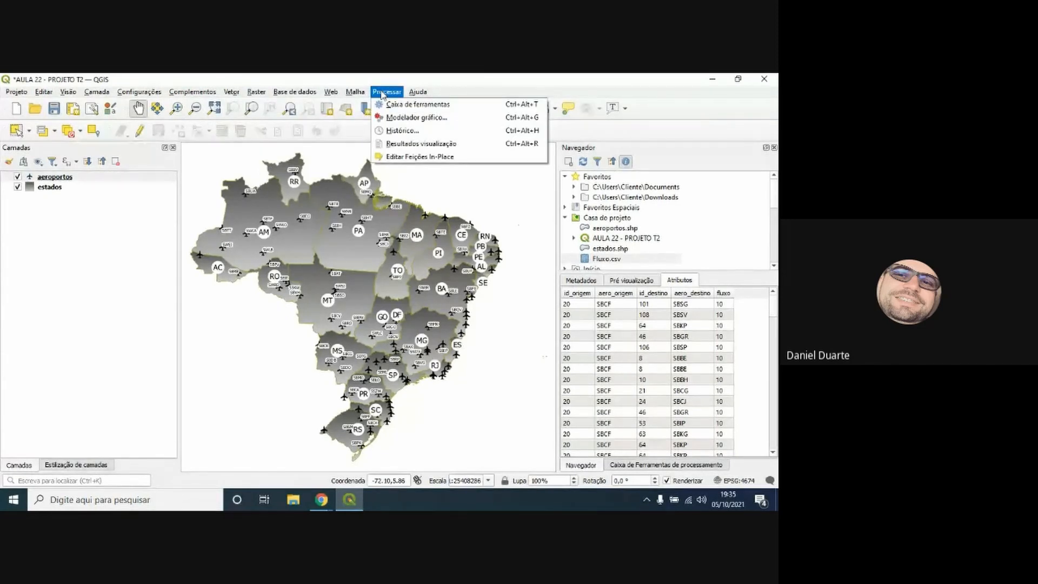
pyautogui.moveTo(415, 95)
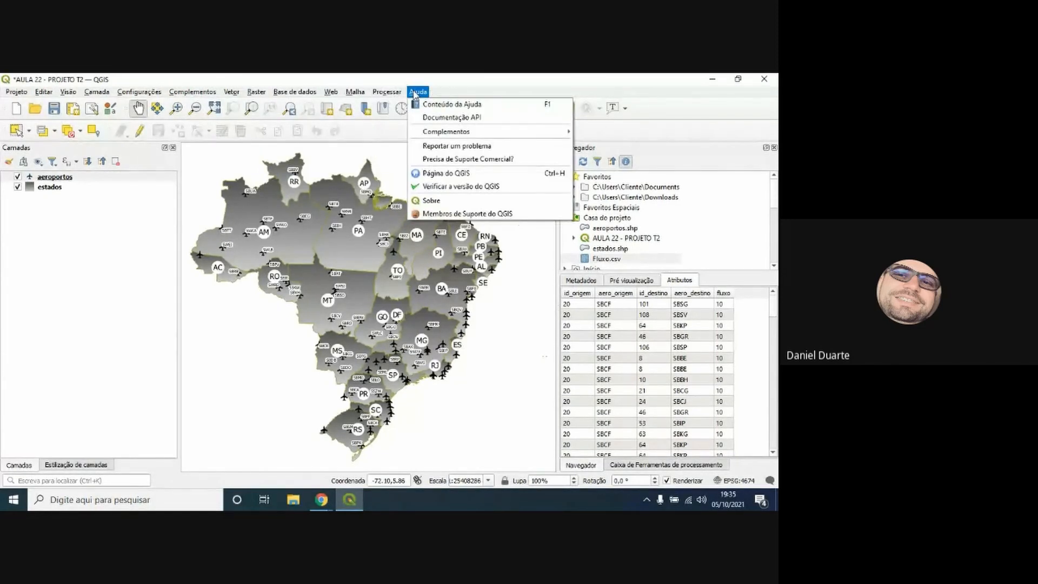
pyautogui.click(441, 96)
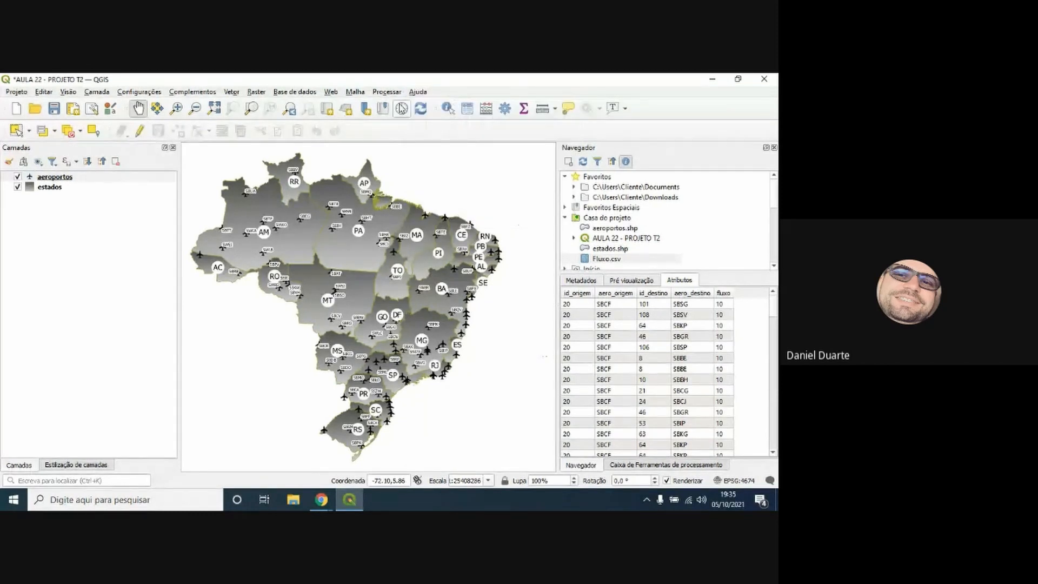
# Enable the AequilibraE plugin in the plugin manager and dock its panel together with the Navegador panel
pyautogui.click(192, 91)
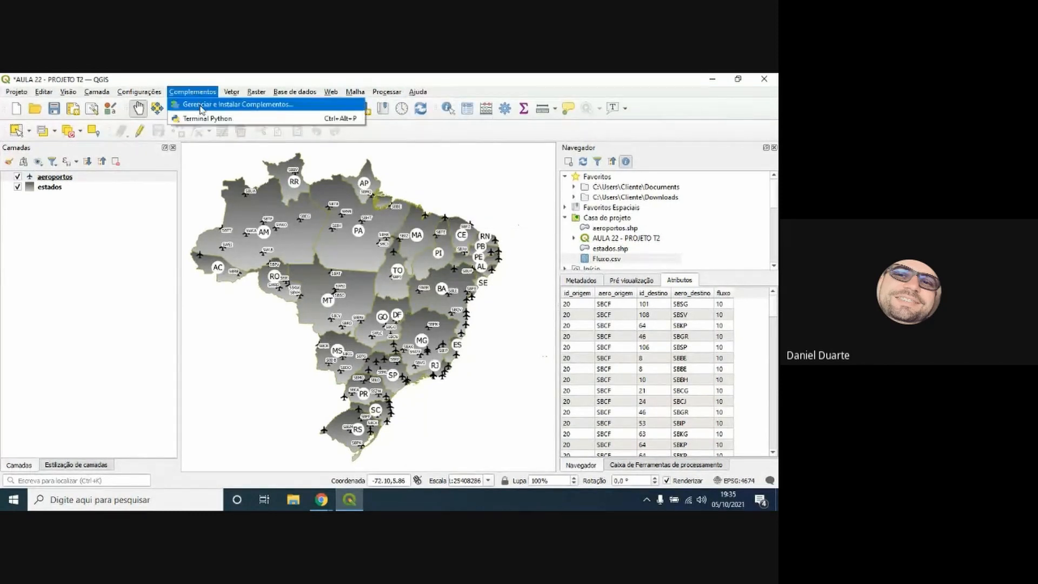
pyautogui.click(201, 105)
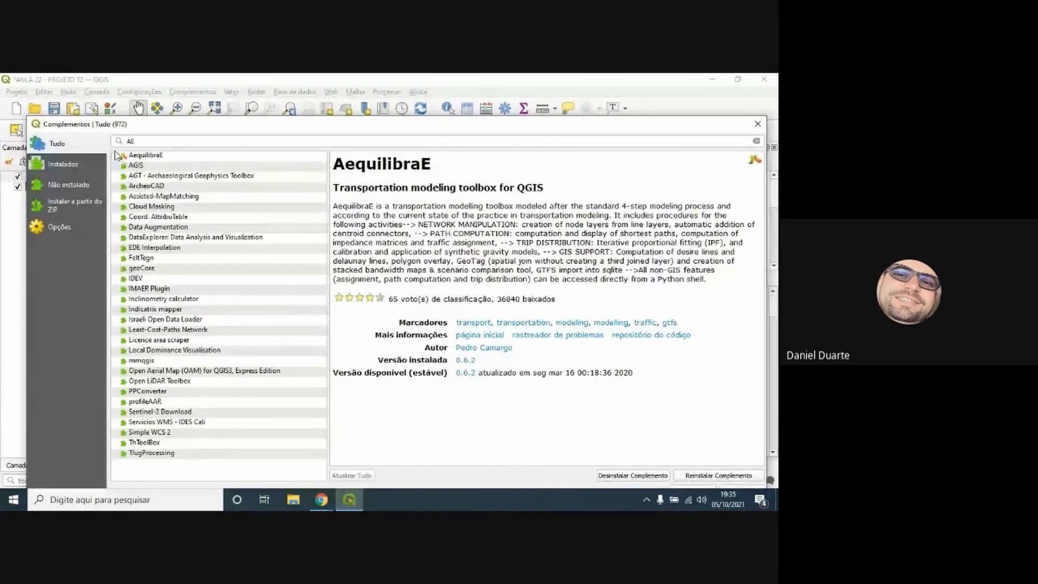
pyautogui.click(131, 158)
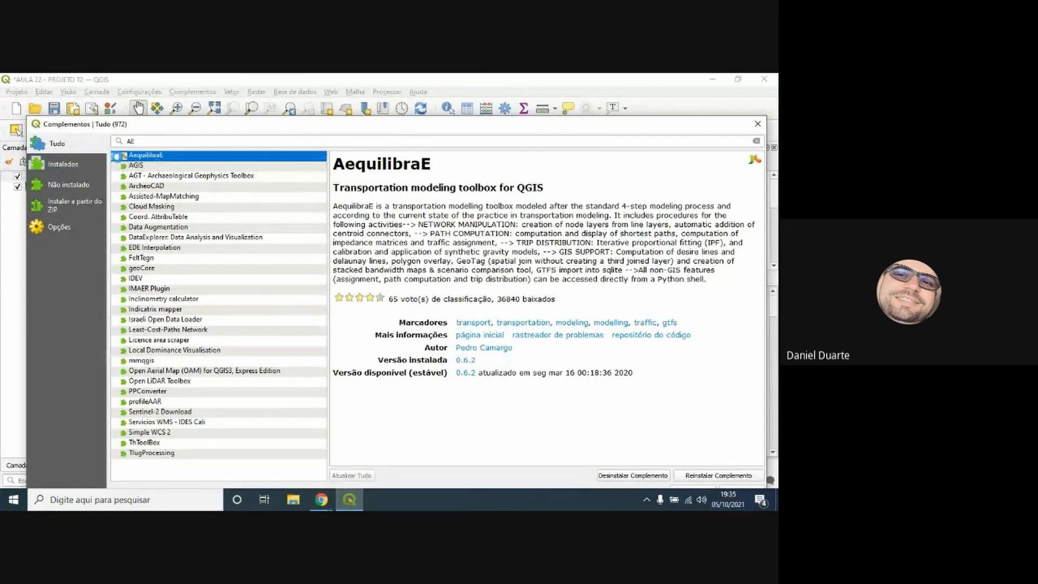
pyautogui.click(116, 156)
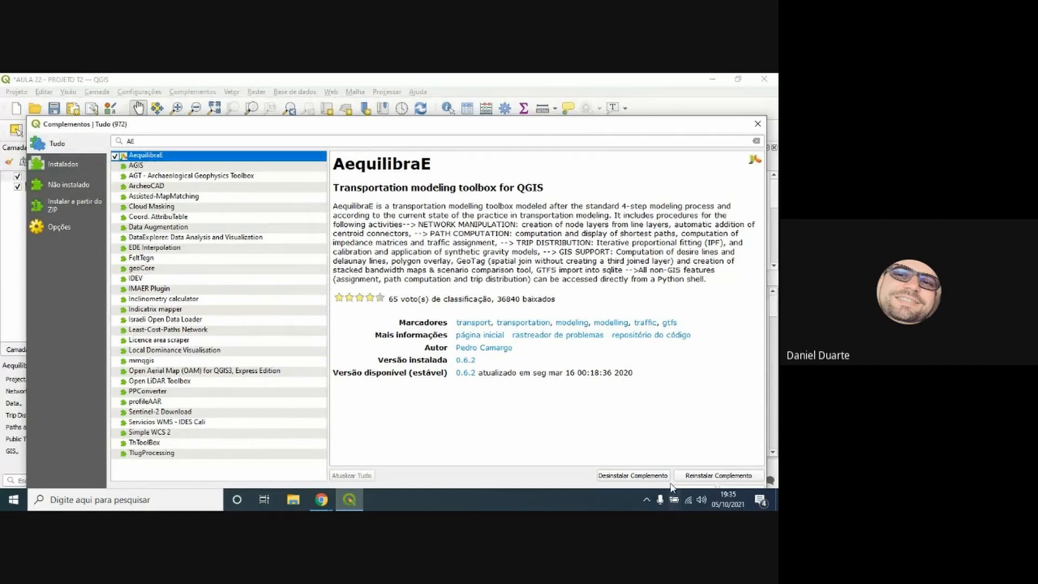
pyautogui.click(757, 124)
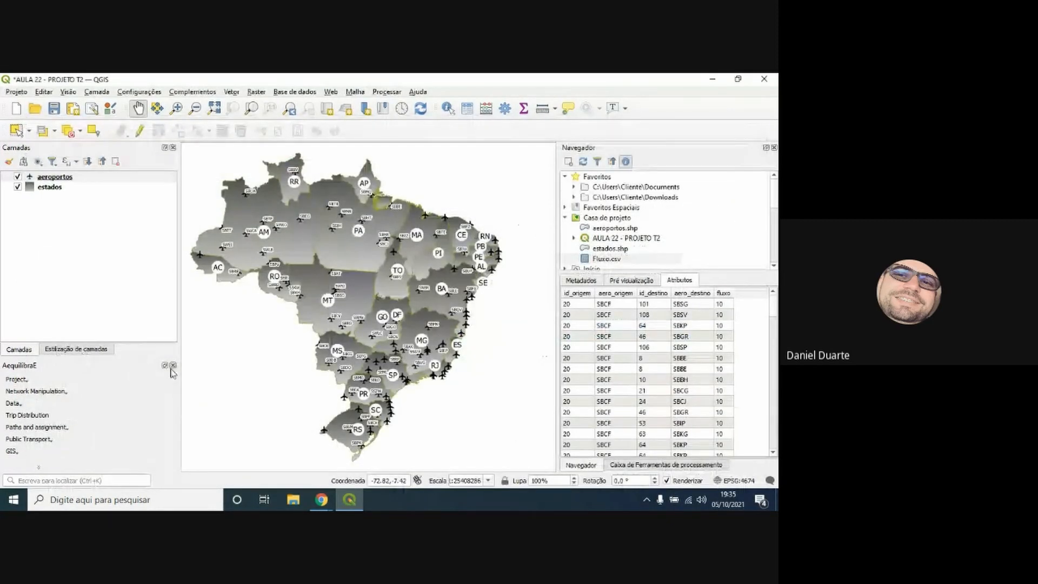
pyautogui.click(165, 365)
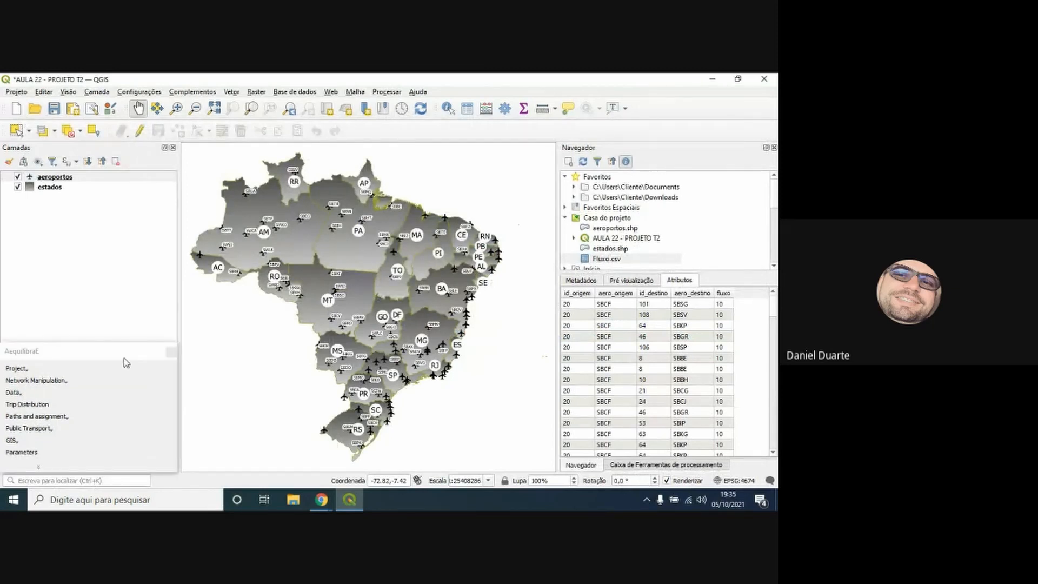
pyautogui.moveTo(124, 358); pyautogui.dragTo(700, 308)
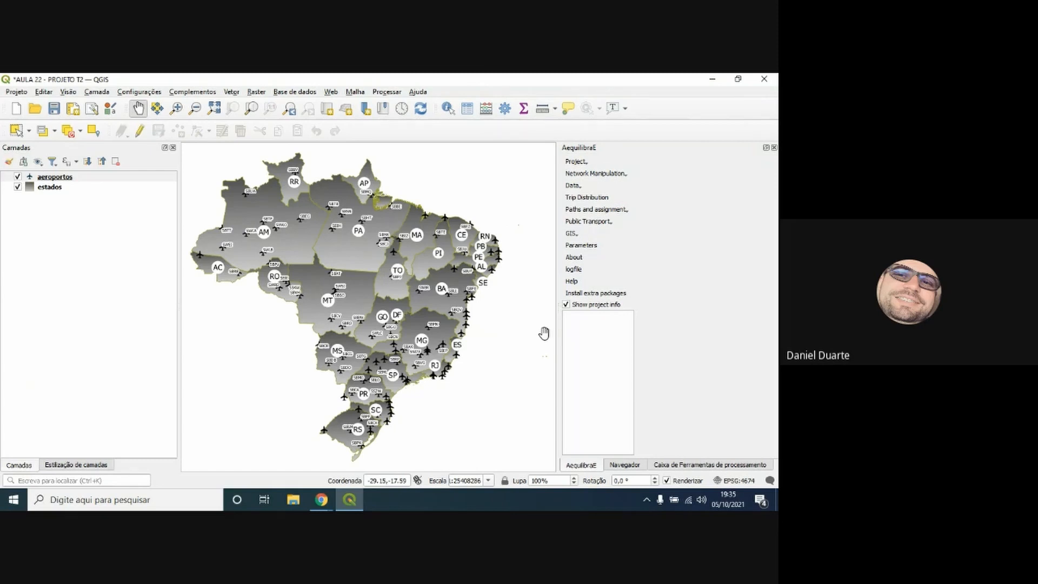
pyautogui.click(576, 236)
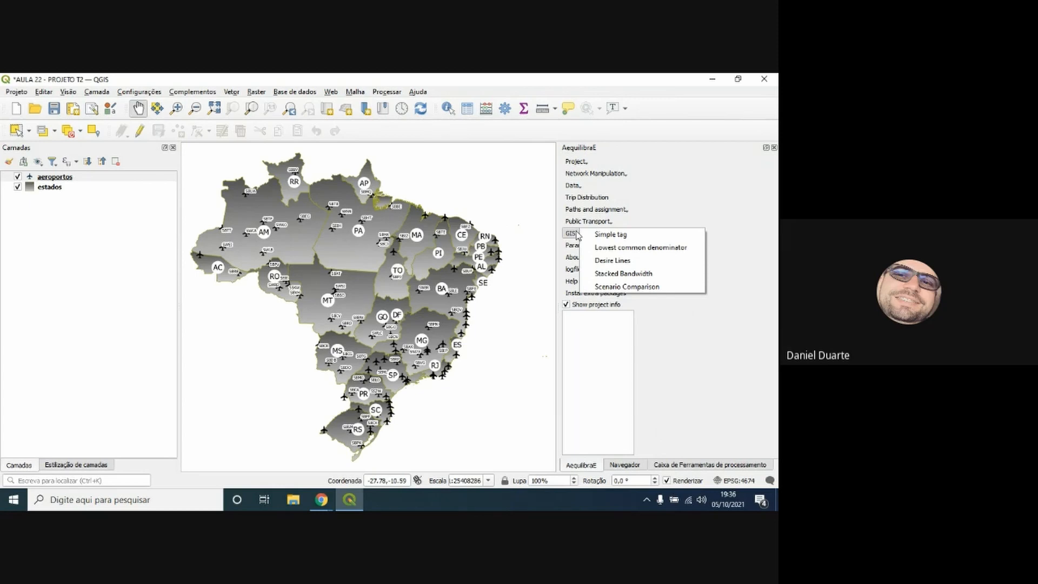
pyautogui.click(613, 260)
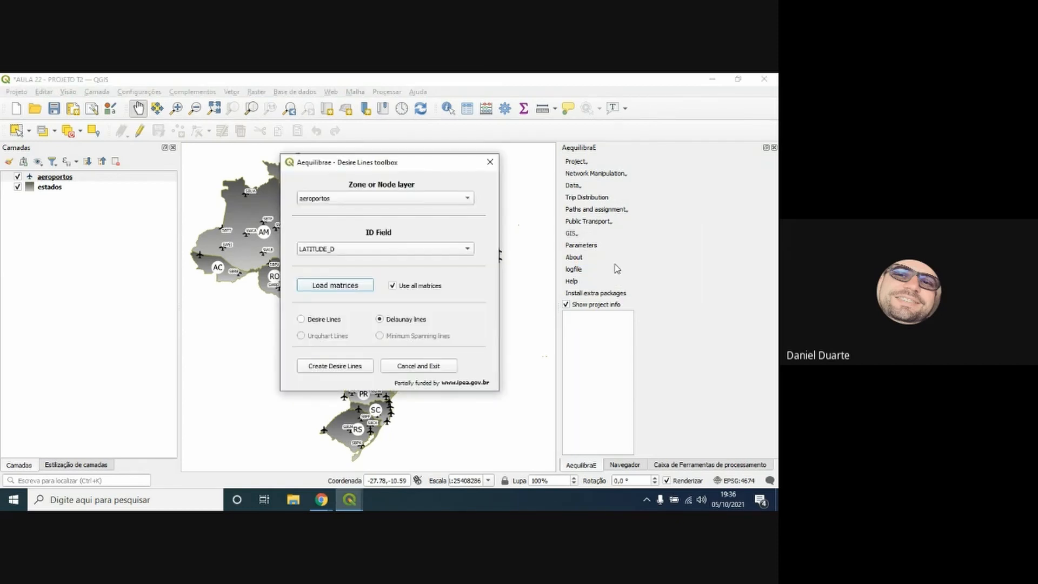
pyautogui.click(323, 199)
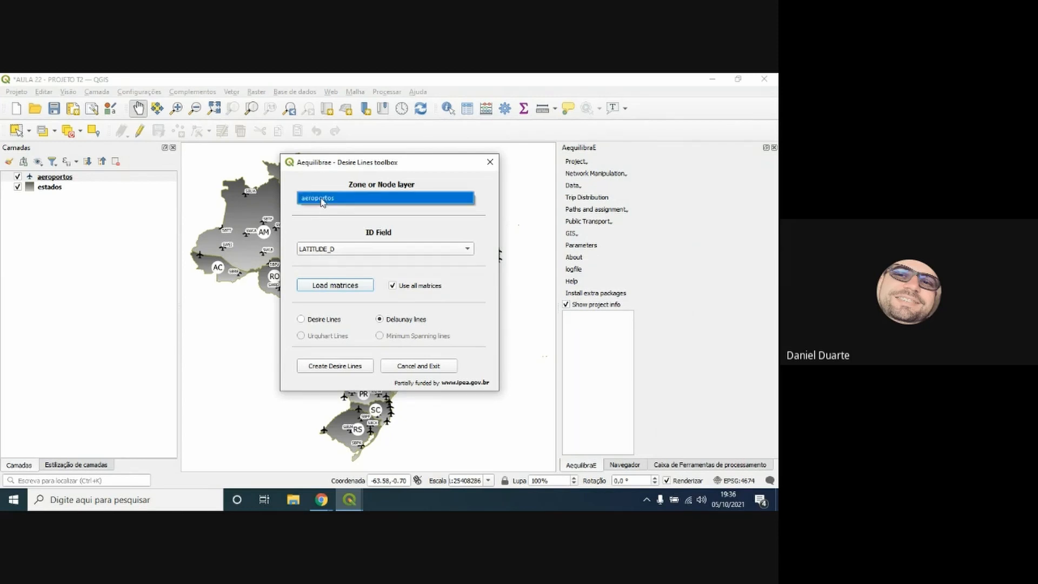
pyautogui.click(323, 199)
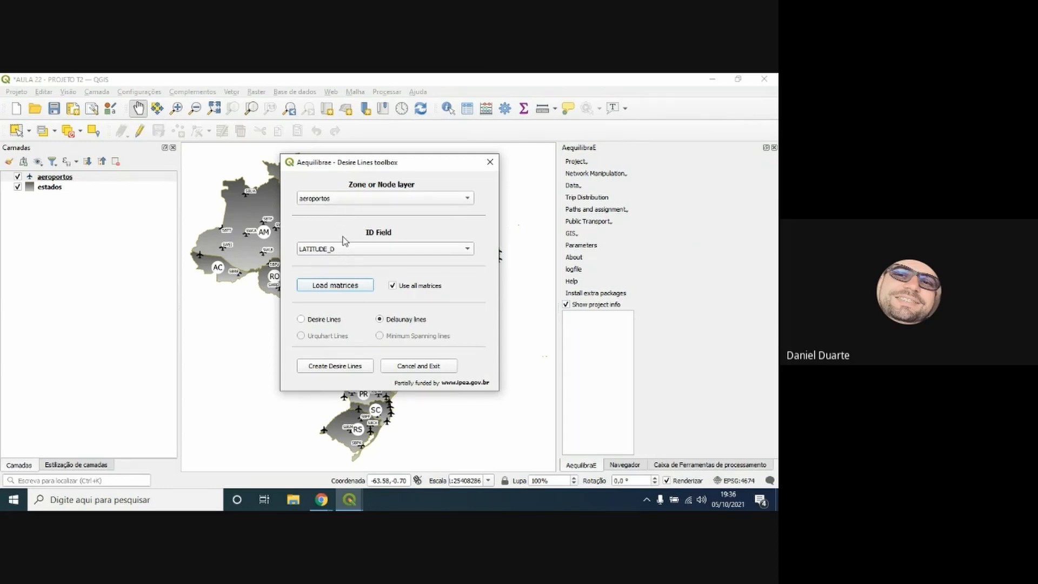
pyautogui.click(372, 250)
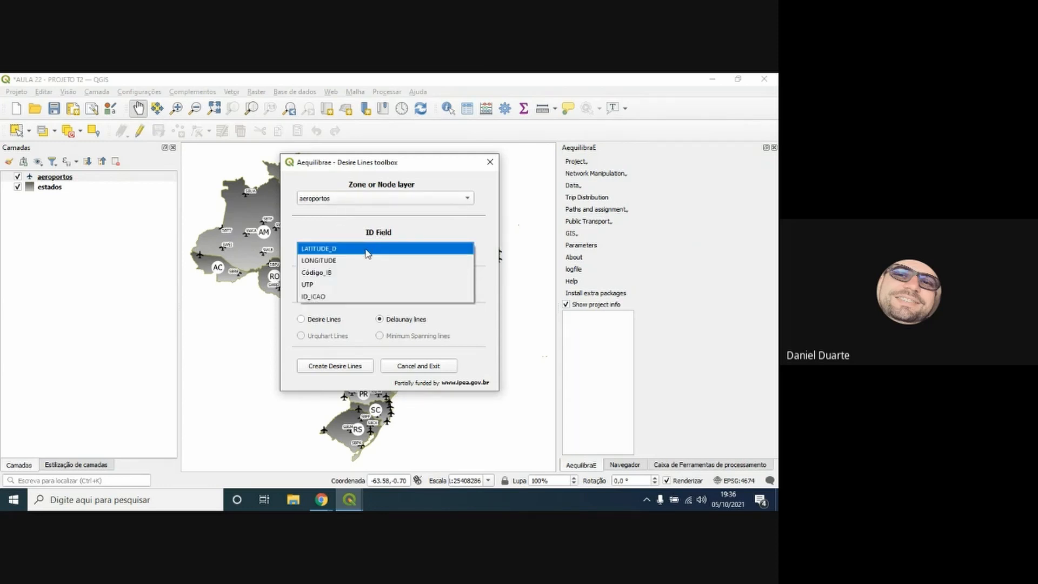
pyautogui.click(313, 297)
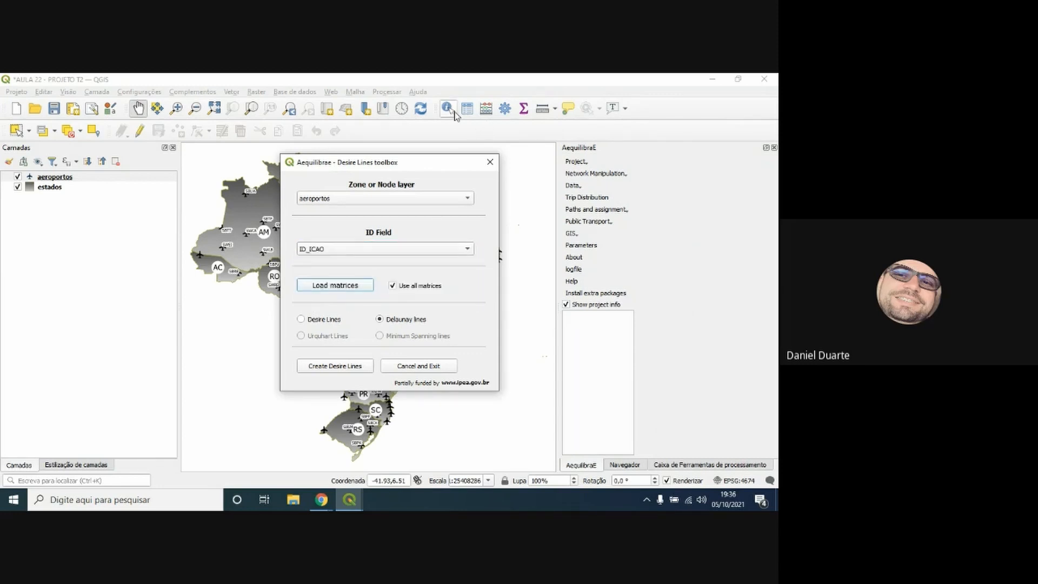
# Examine the aeroportos attribute table sorted by ID_ICAO, and close both the table and the Desire Lines toolbox
pyautogui.click(467, 108)
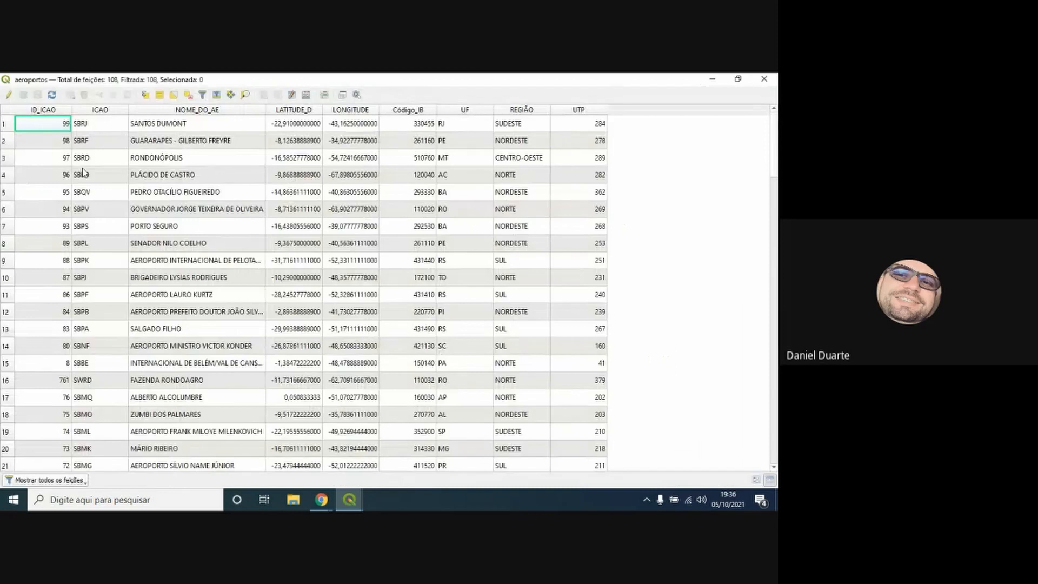
pyautogui.click(42, 111)
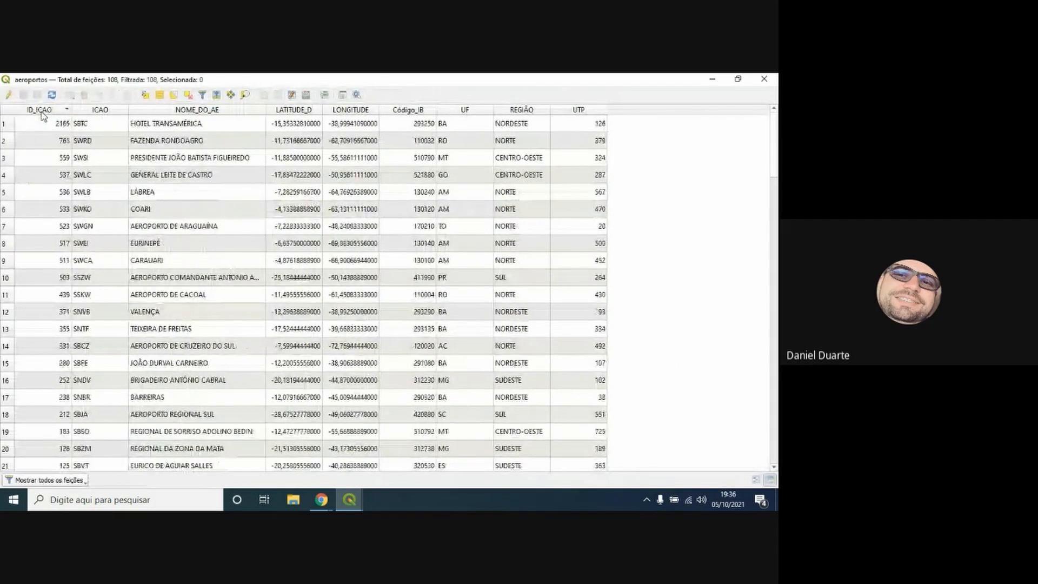
pyautogui.click(764, 79)
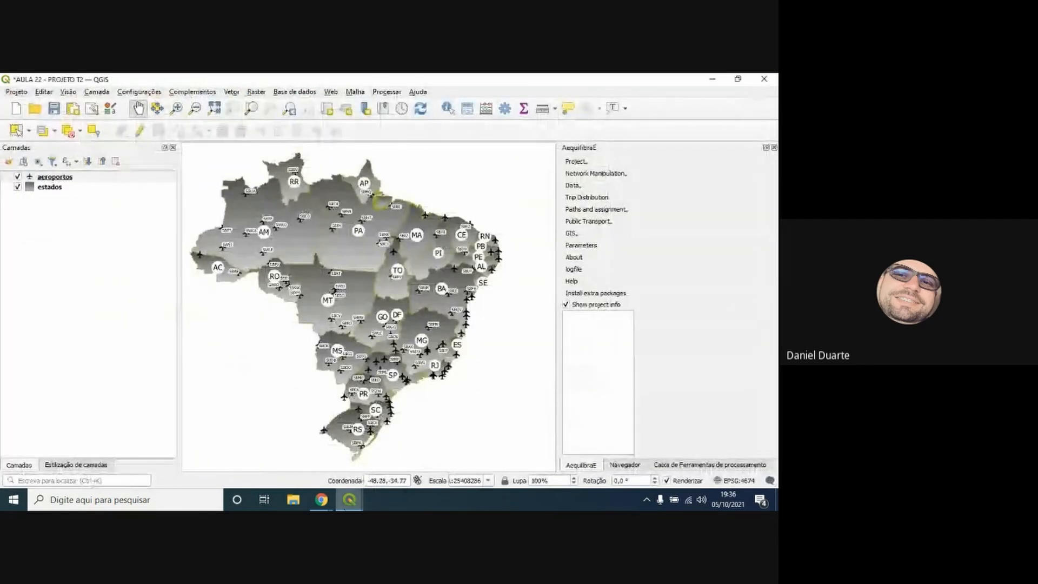
pyautogui.click(349, 500)
pyautogui.click(402, 445)
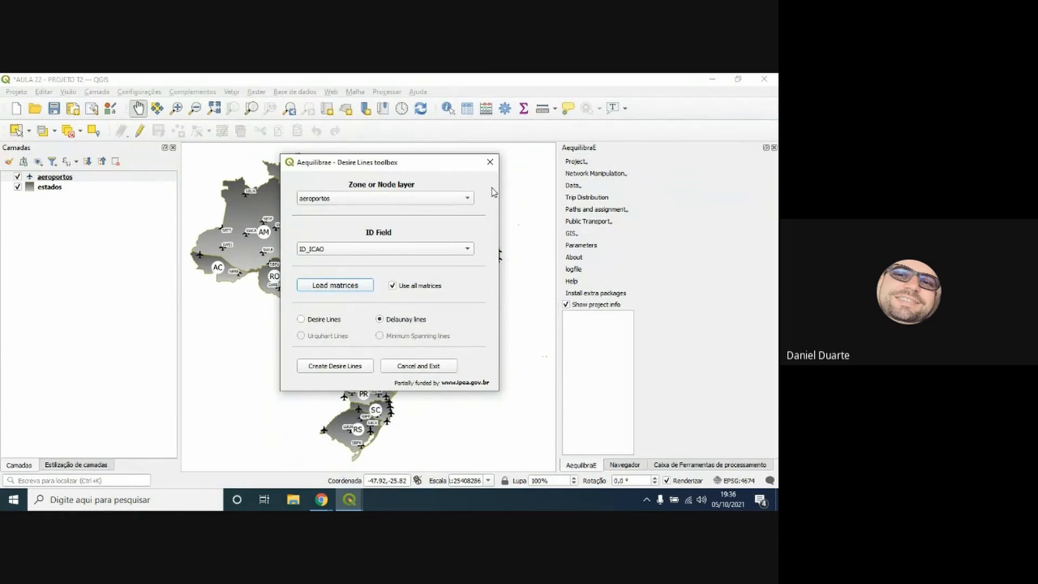
pyautogui.moveTo(484, 164); pyautogui.dragTo(485, 165)
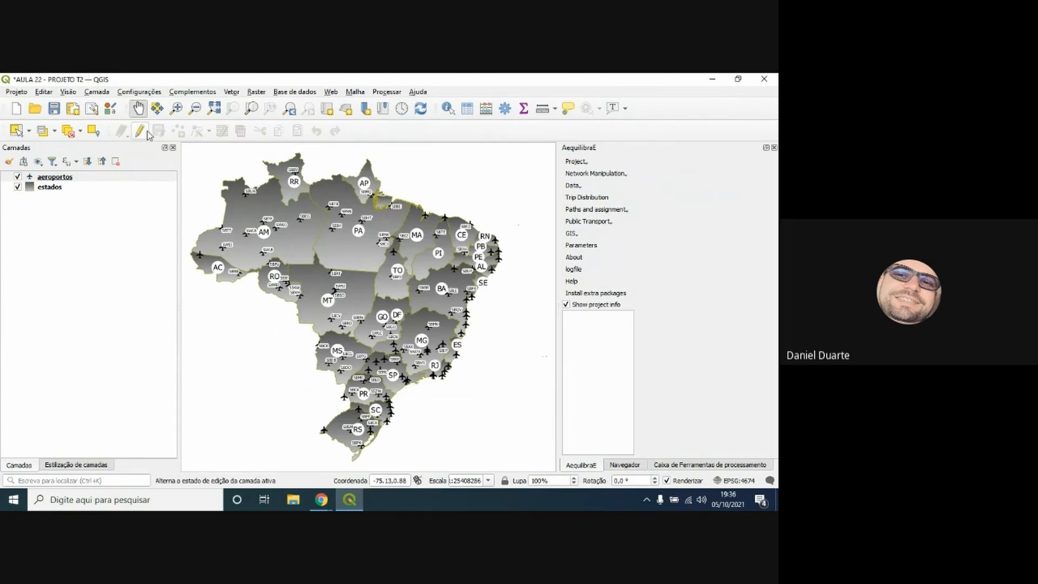
# Add Fluxo.csv from the AULA 22 - DADOS T2 folder as a delimited text layer without geometry and check its attribute table
pyautogui.click(108, 93)
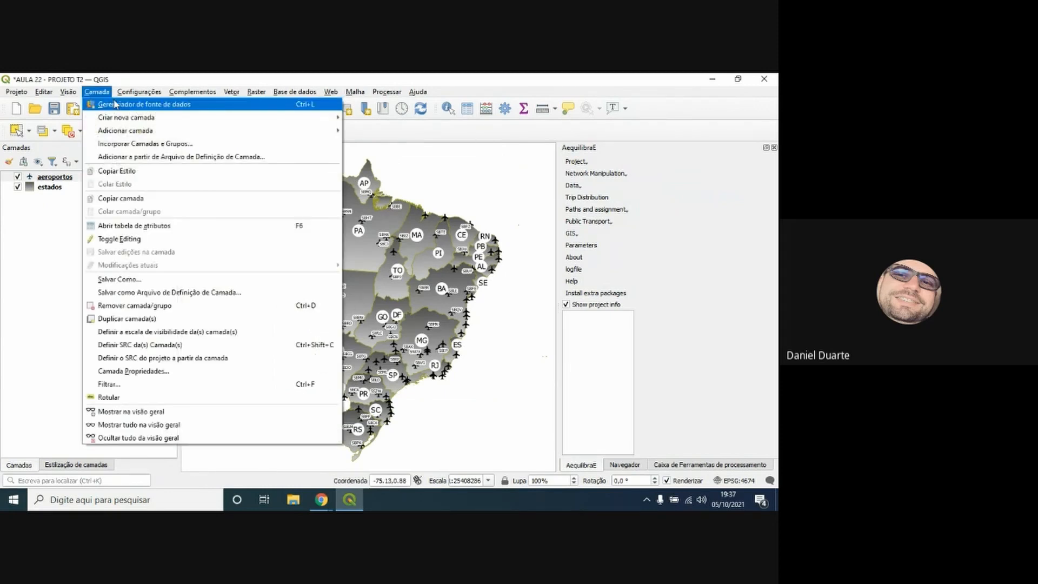
pyautogui.moveTo(128, 135)
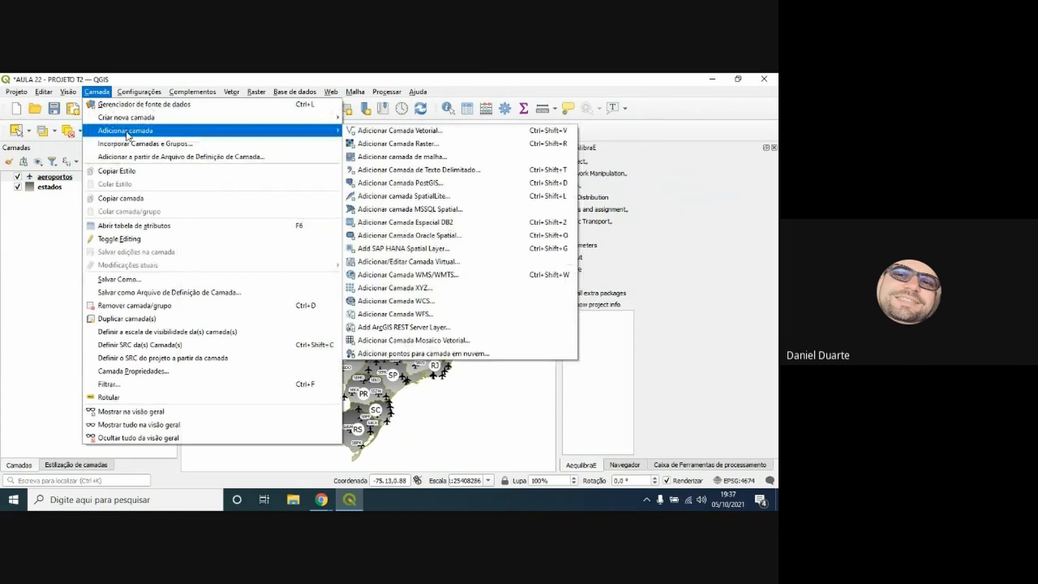
pyautogui.click(407, 171)
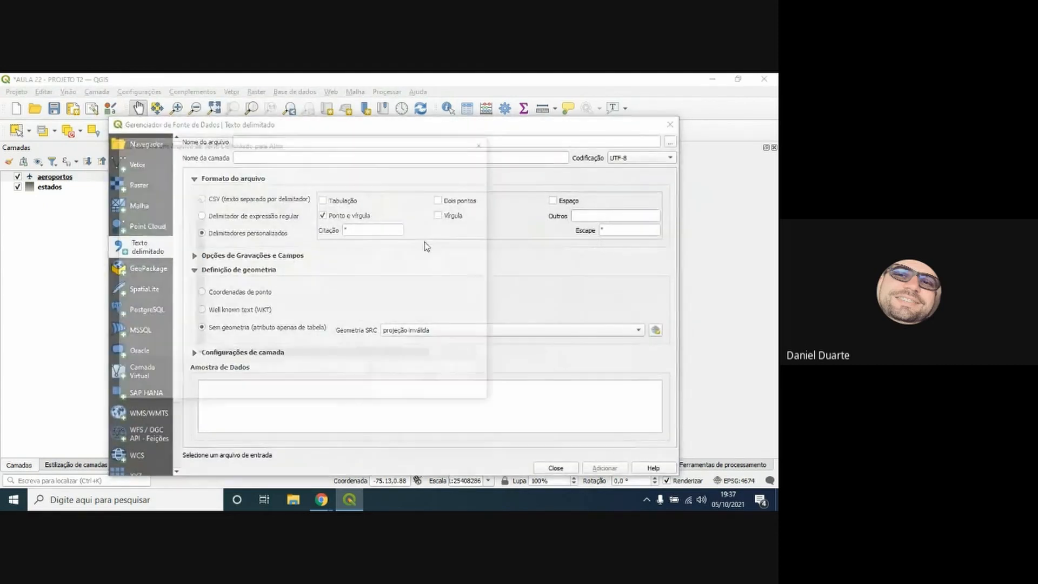
pyautogui.doubleClick(267, 228)
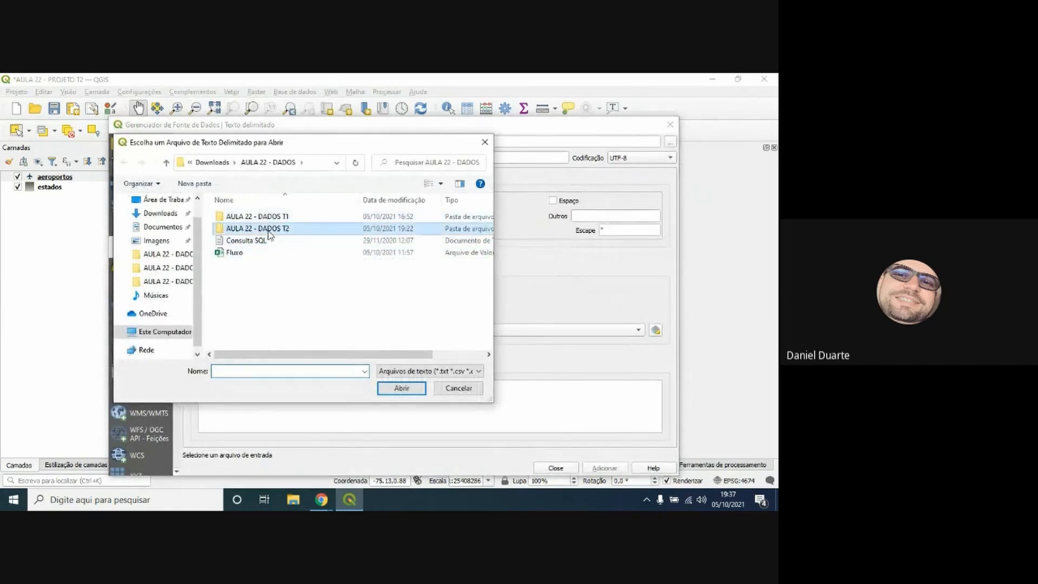
pyautogui.click(254, 219)
pyautogui.click(400, 388)
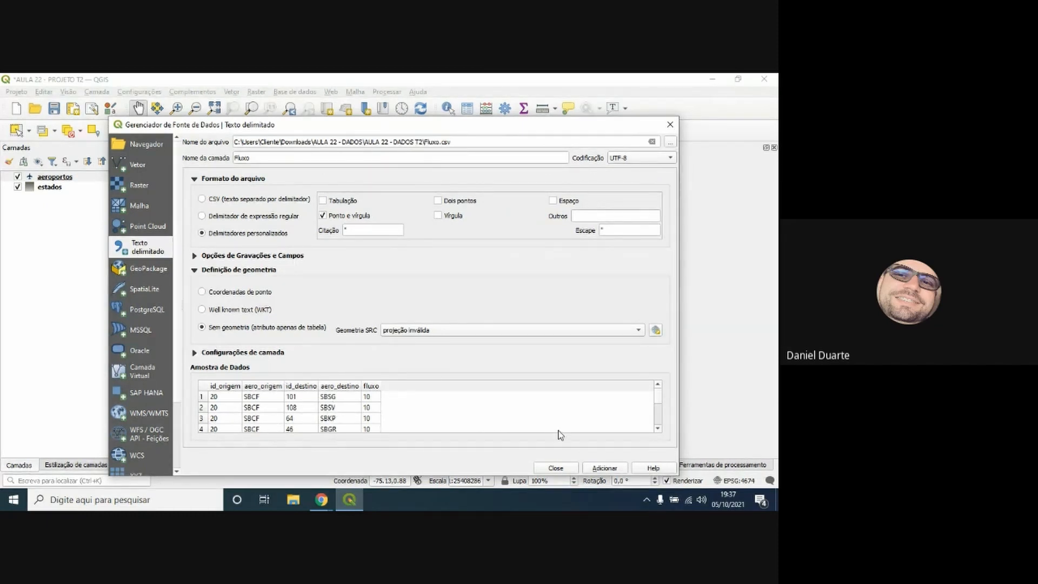
pyautogui.click(597, 469)
pyautogui.click(562, 473)
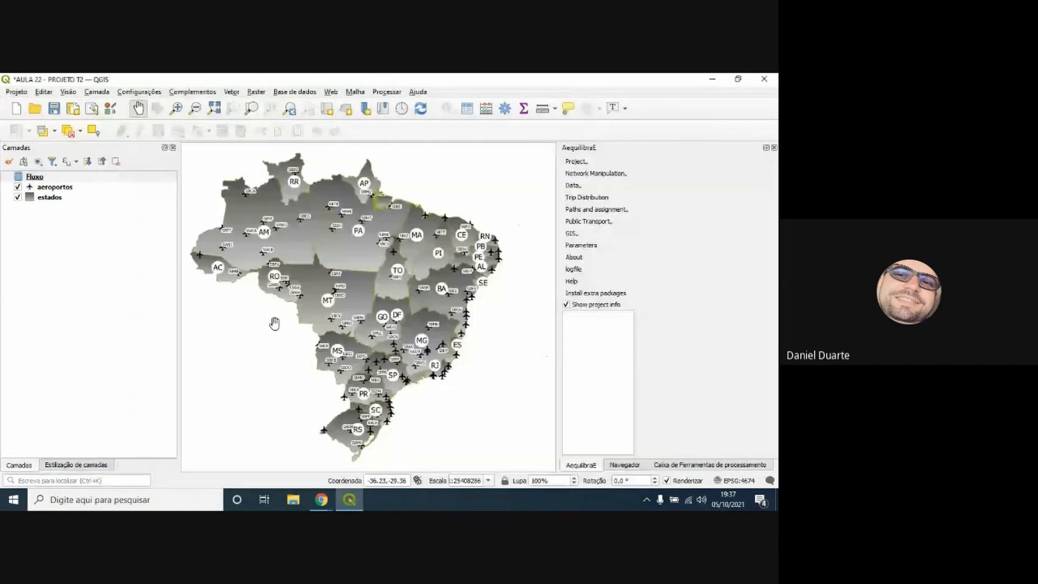
pyautogui.click(467, 108)
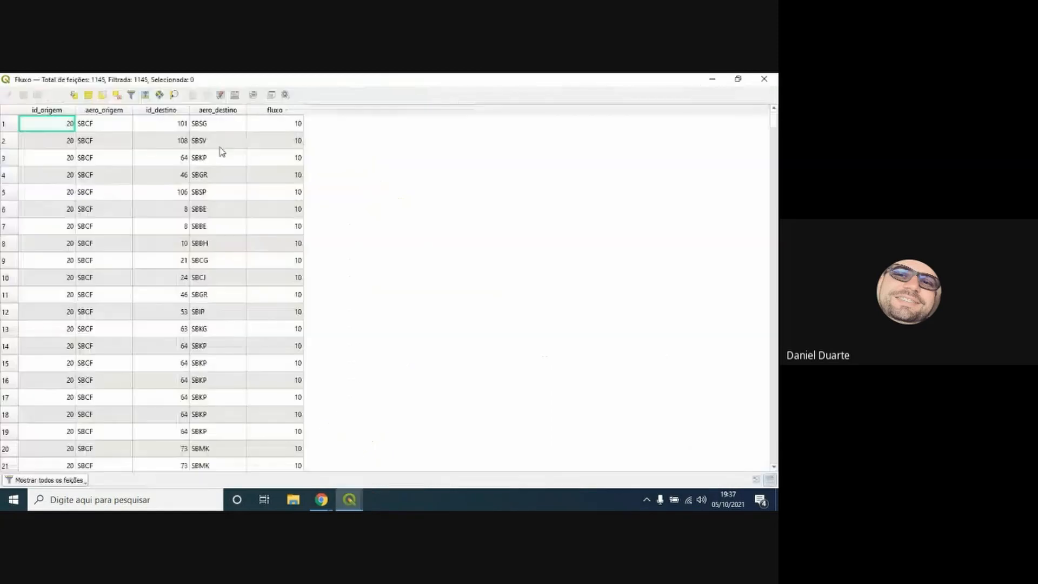
pyautogui.click(764, 79)
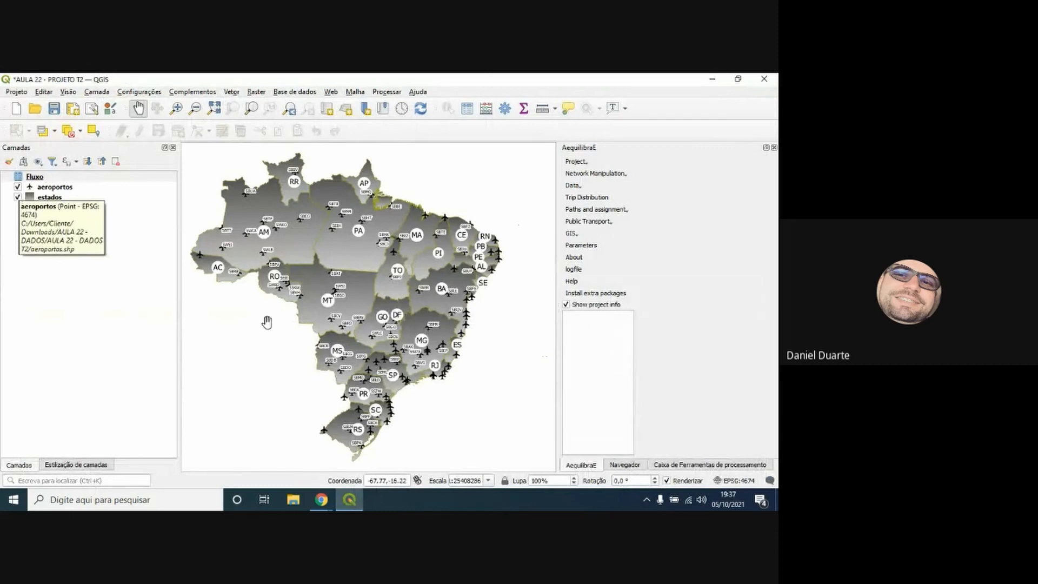
# Open the AequilibraE Desire Lines toolbox for the aeroportos layer and set ID_ICAO as its ID field
pyautogui.click(578, 233)
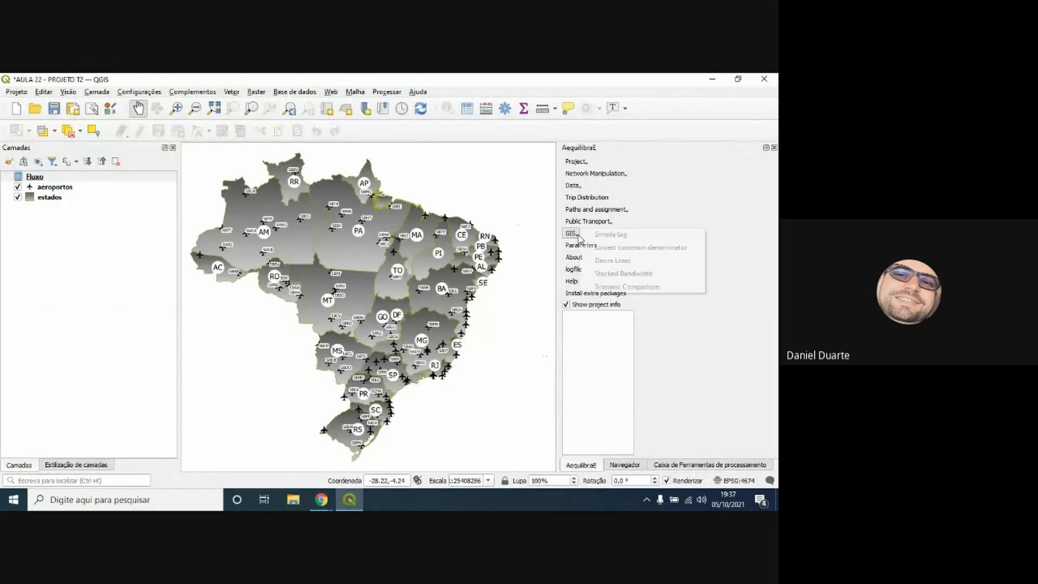
pyautogui.click(592, 262)
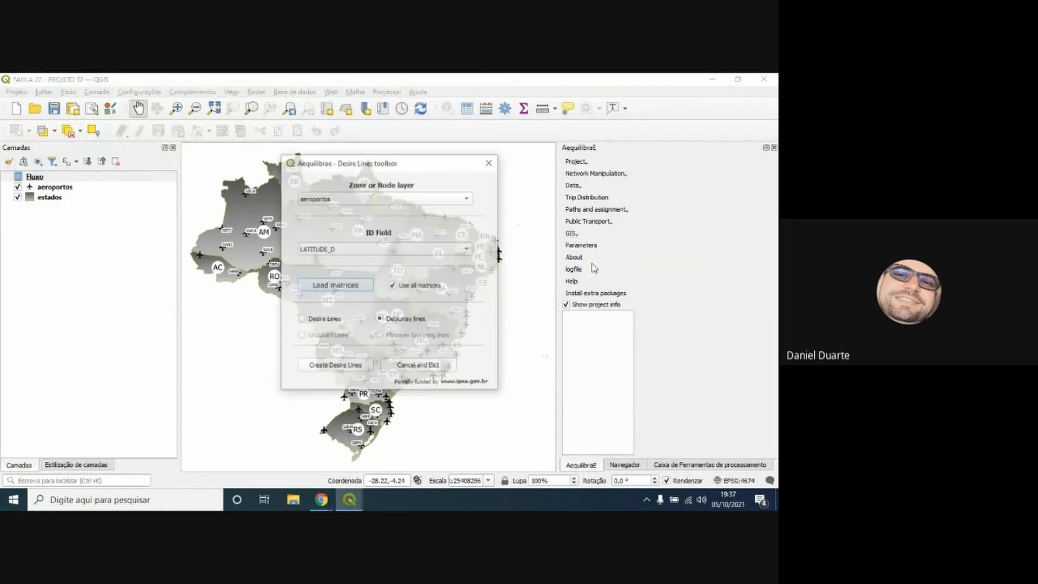
pyautogui.click(331, 250)
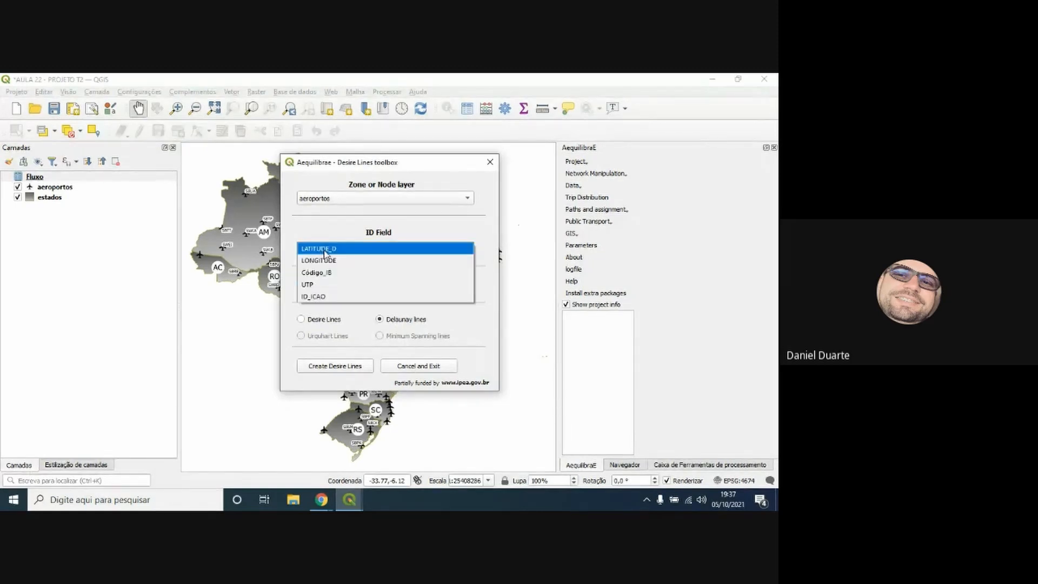
pyautogui.click(335, 297)
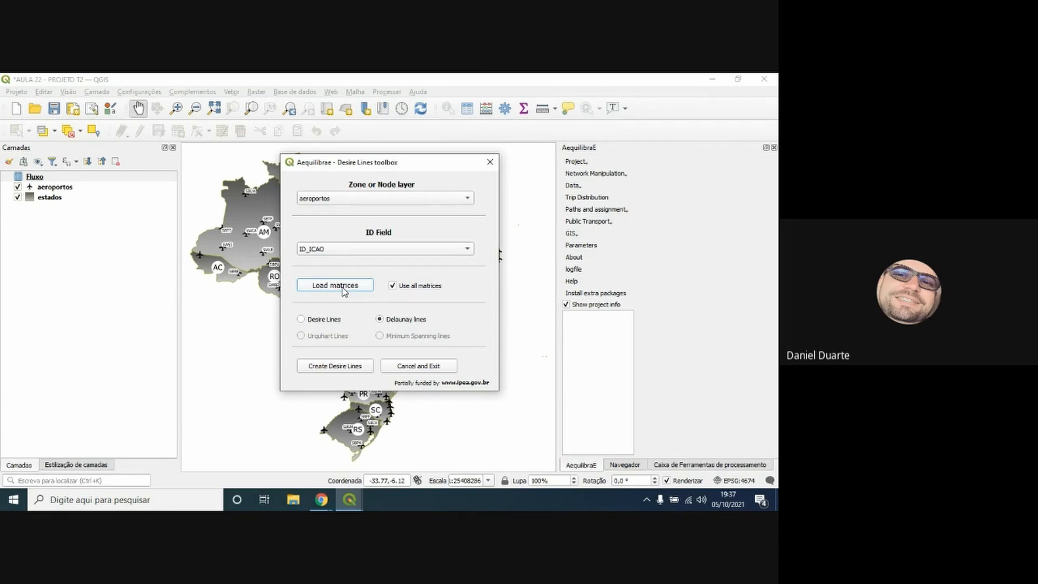
# Load a matrix from the open Fluxo layer with From as id_origem, To as id_destino and Flow as fluxo
pyautogui.click(343, 291)
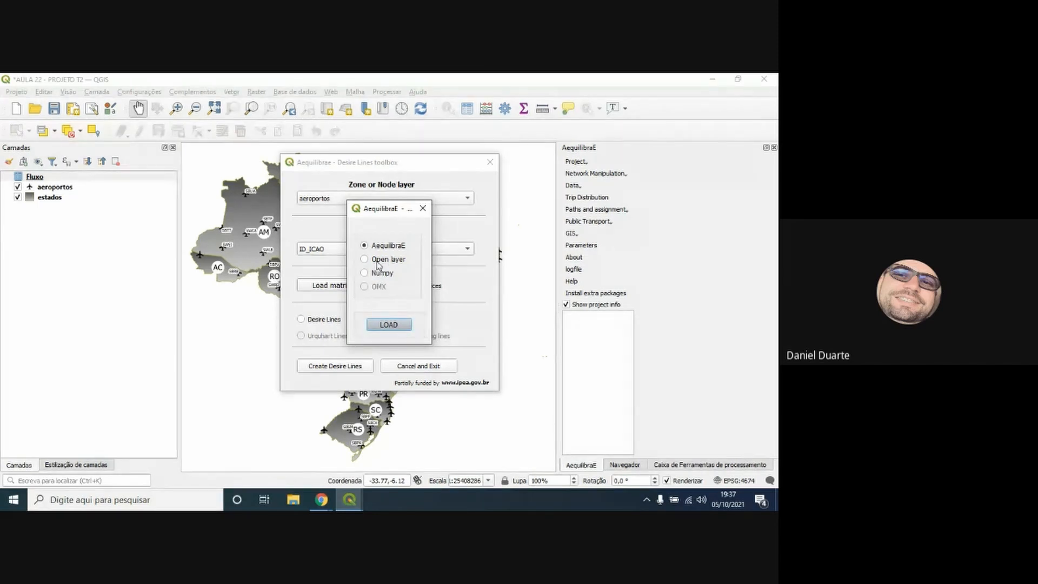
pyautogui.click(365, 259)
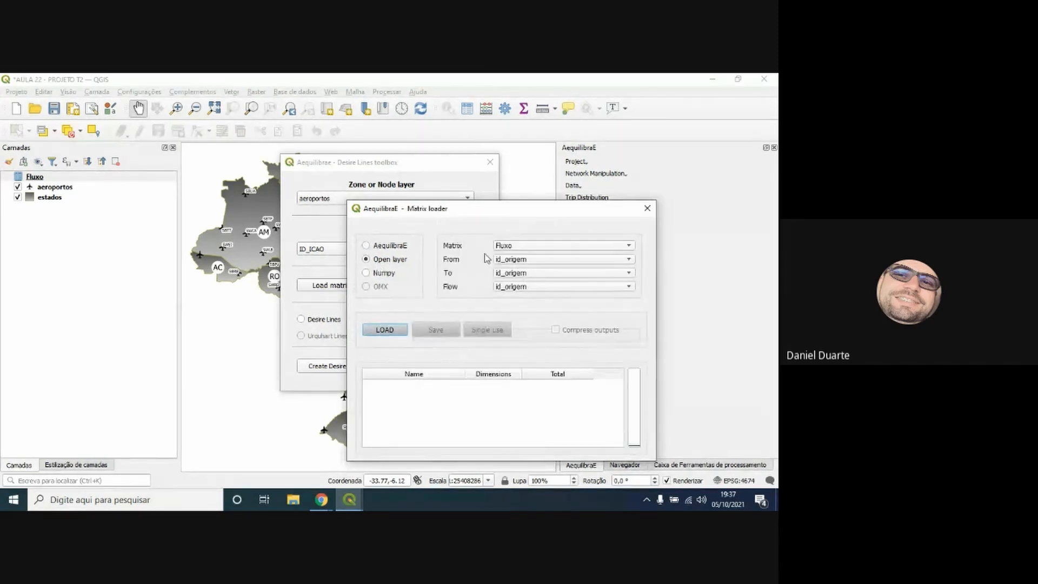
pyautogui.click(521, 262)
pyautogui.click(521, 260)
pyautogui.click(521, 272)
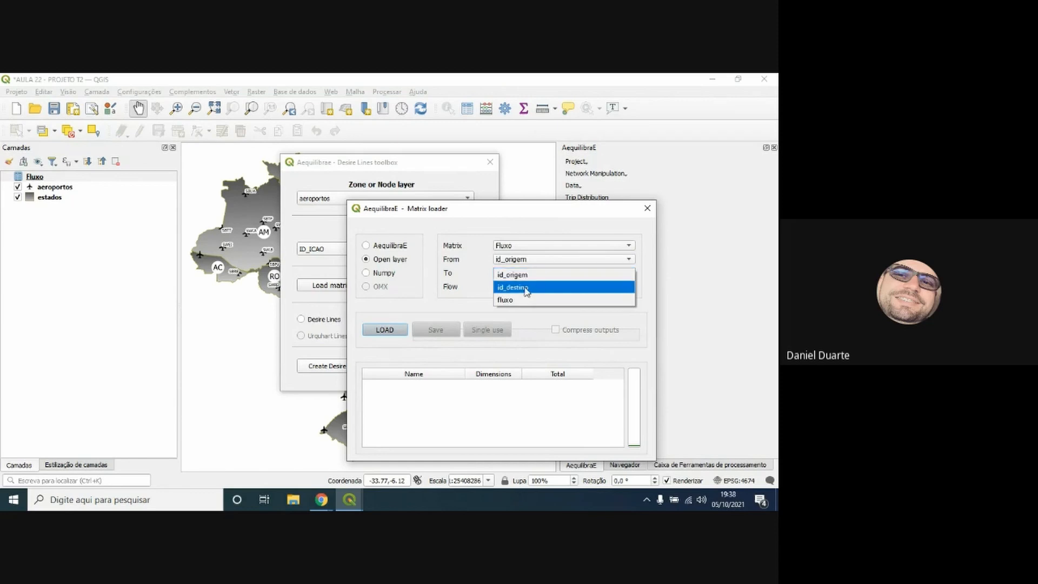
pyautogui.click(525, 290)
pyautogui.click(523, 287)
pyautogui.click(522, 313)
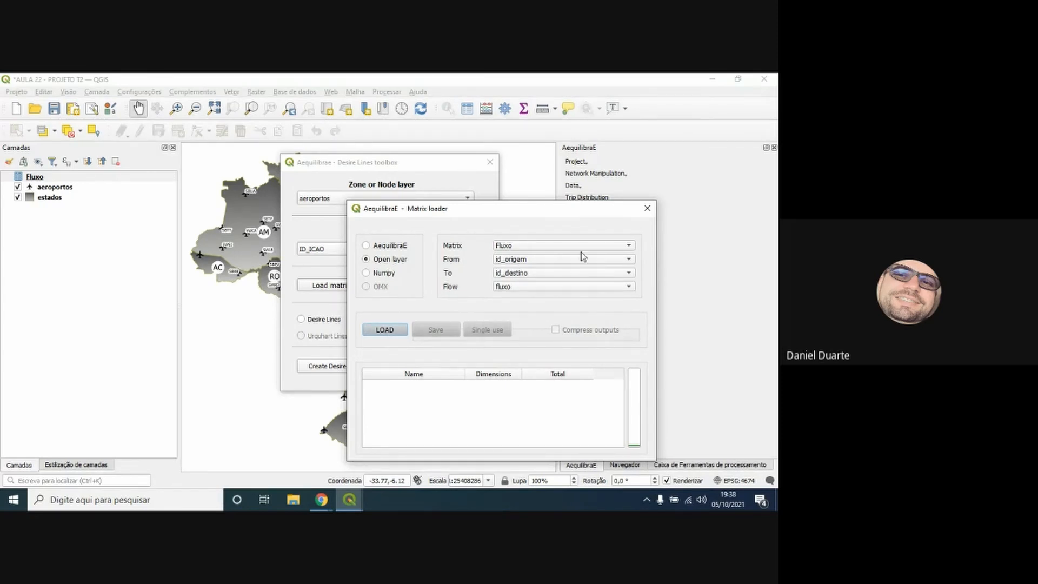
pyautogui.click(391, 334)
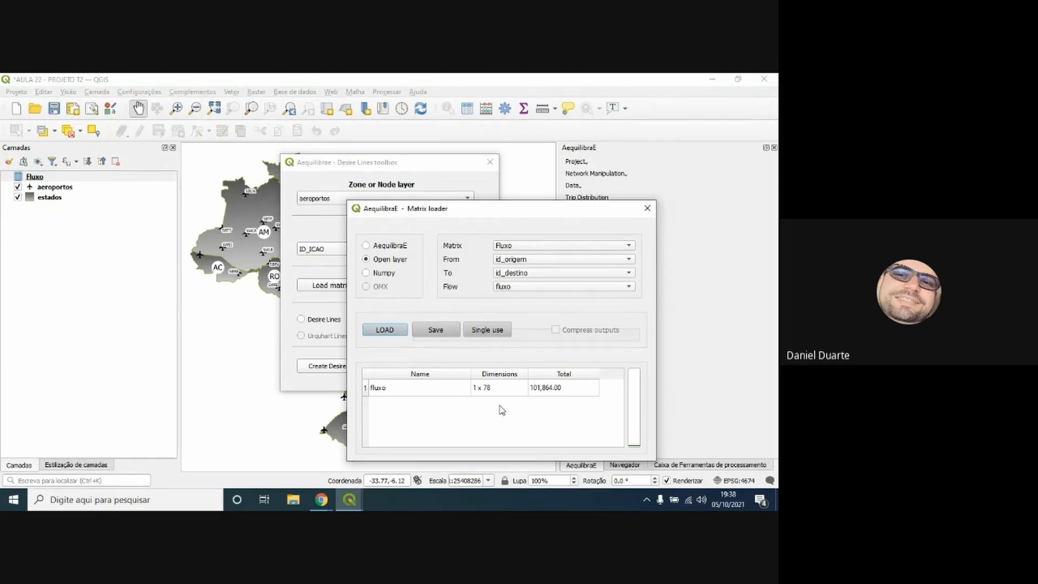
# Save the loaded flow matrix as an AequilibraE matrix named MATRIZ in the AULA 22 - DADOS T2 folder
pyautogui.click(435, 334)
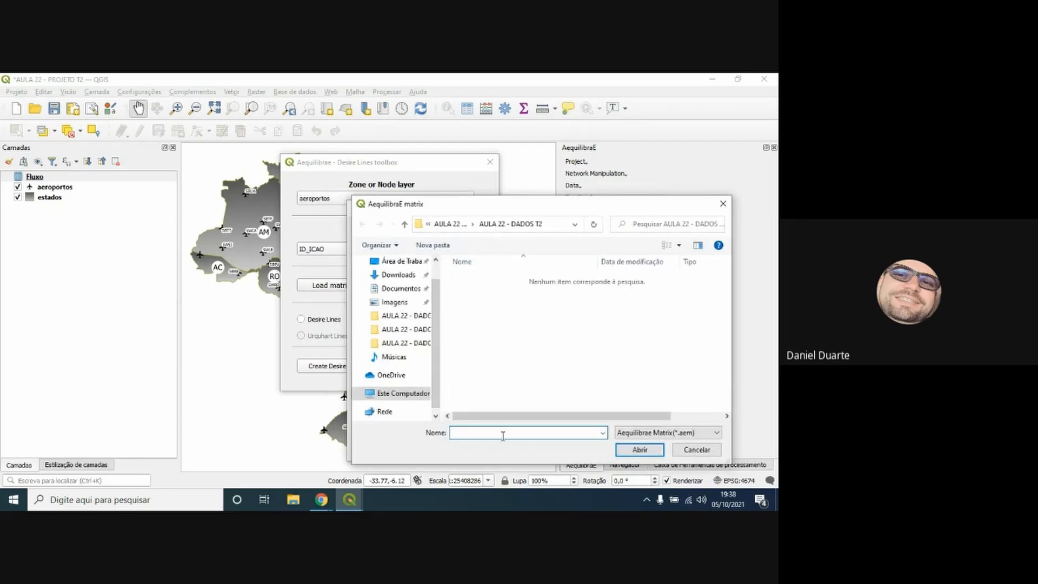
pyautogui.write('MATRIZ')
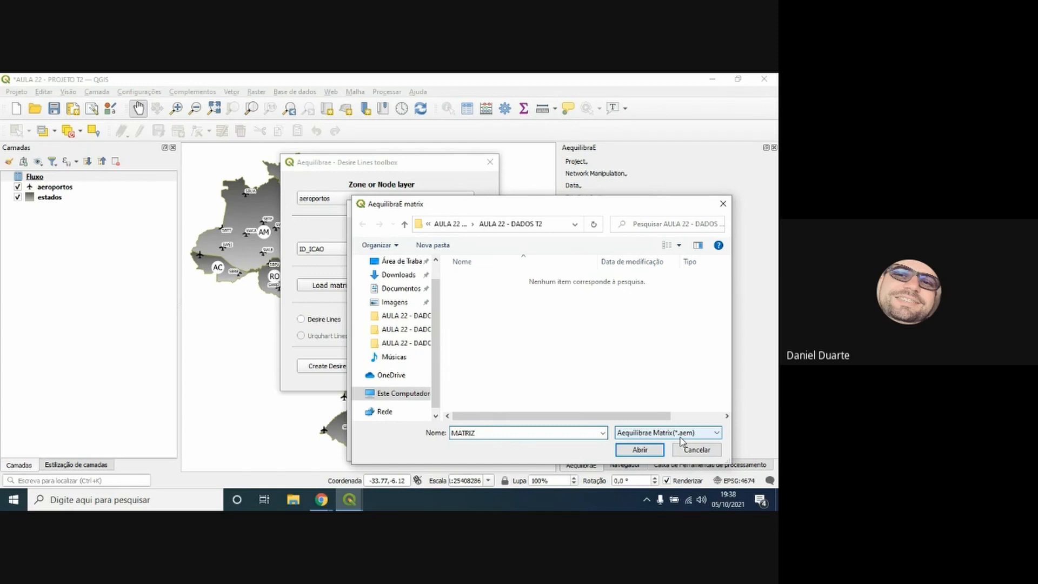
pyautogui.click(639, 450)
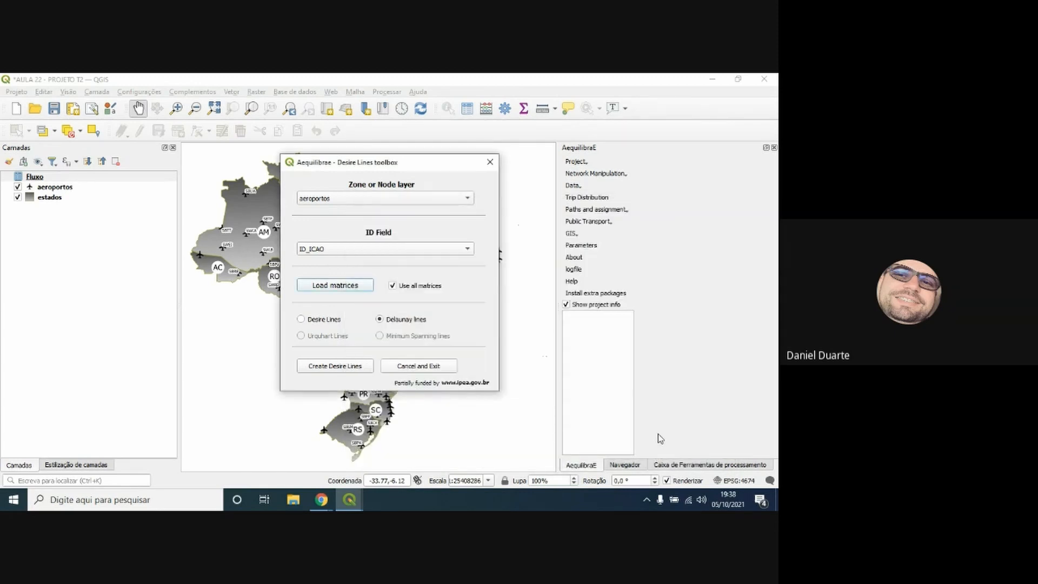
# Load the saved AequilibraE matrix MATRIZ.aem into the Desire Lines toolbox
pyautogui.click(336, 291)
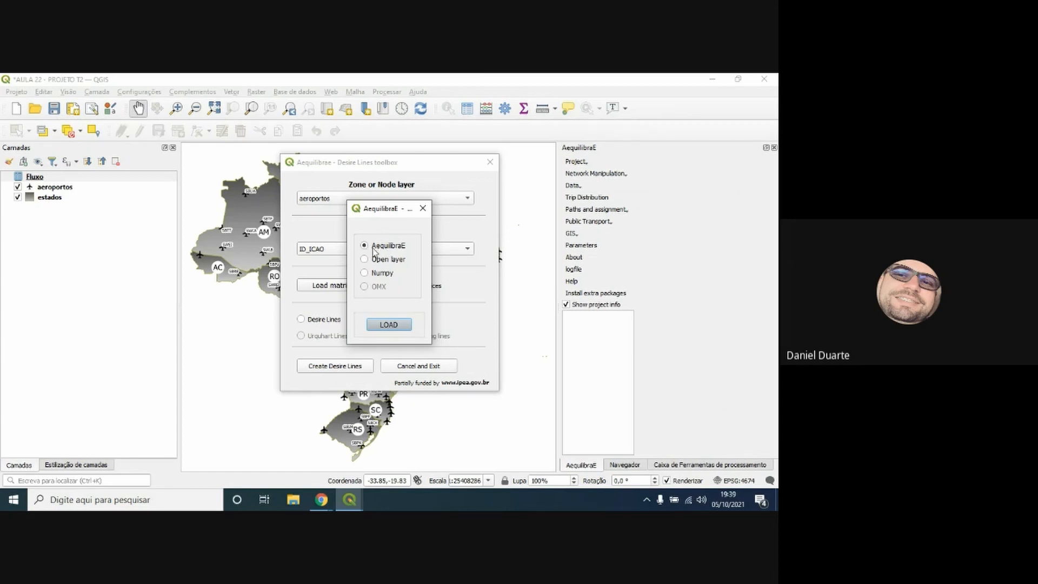
pyautogui.click(388, 324)
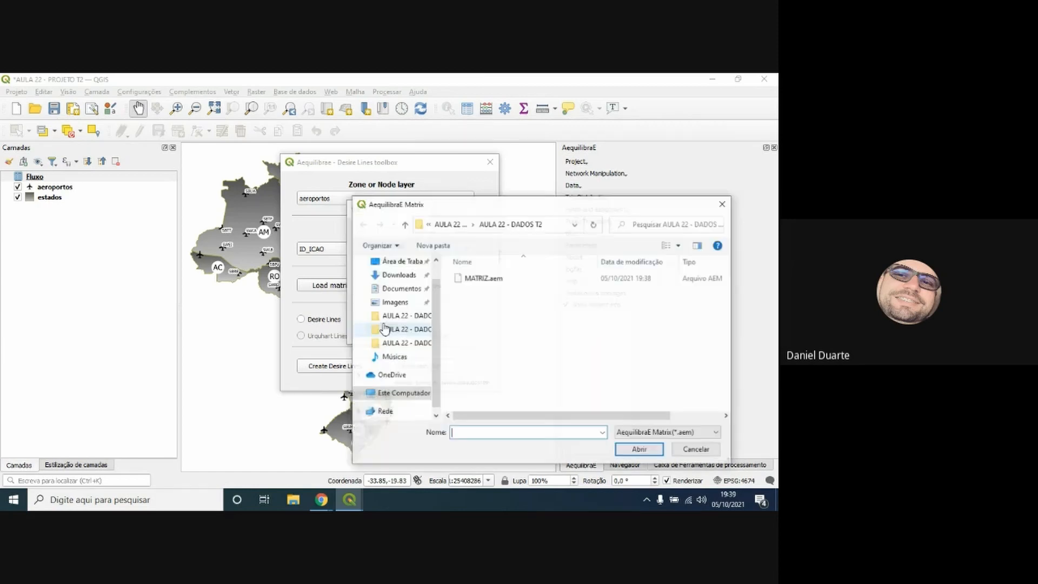
pyautogui.click(482, 278)
pyautogui.click(630, 450)
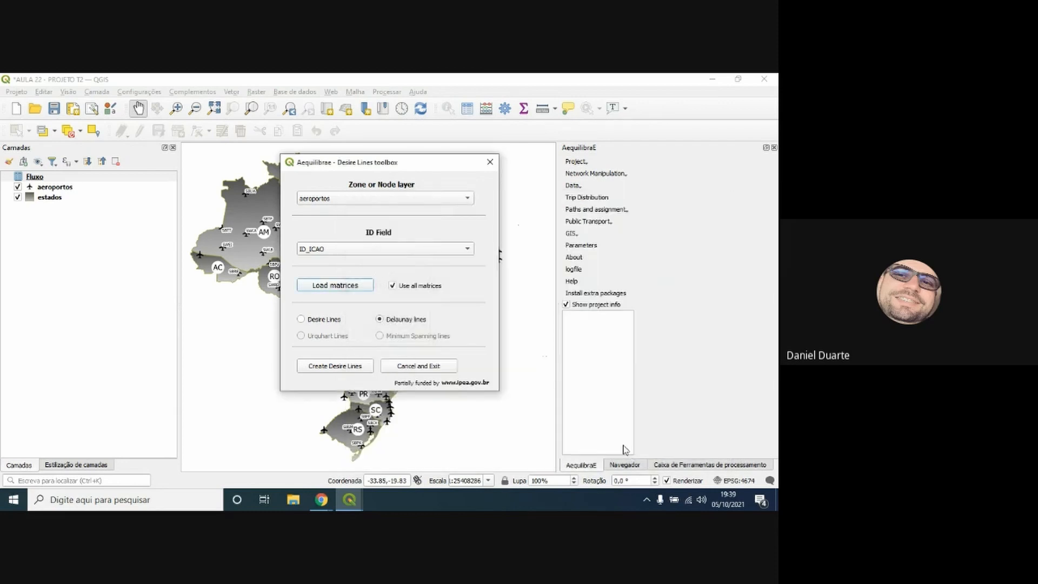
# Create the lines with the Desire Lines option, read and close the procedure report, and inspect the resulting lines on the map
pyautogui.click(335, 323)
pyautogui.click(342, 373)
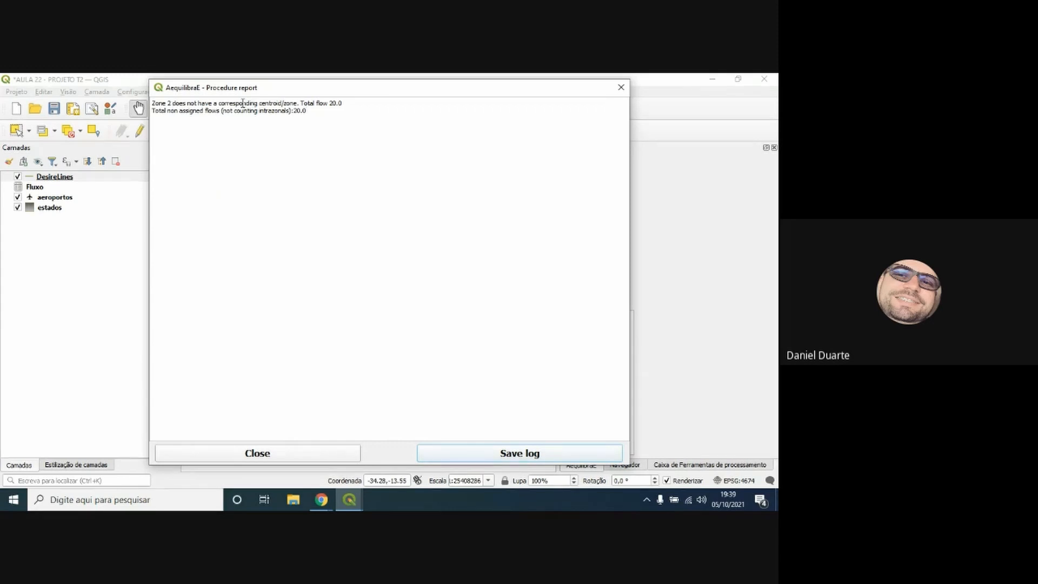
pyautogui.moveTo(308, 112); pyautogui.dragTo(137, 102)
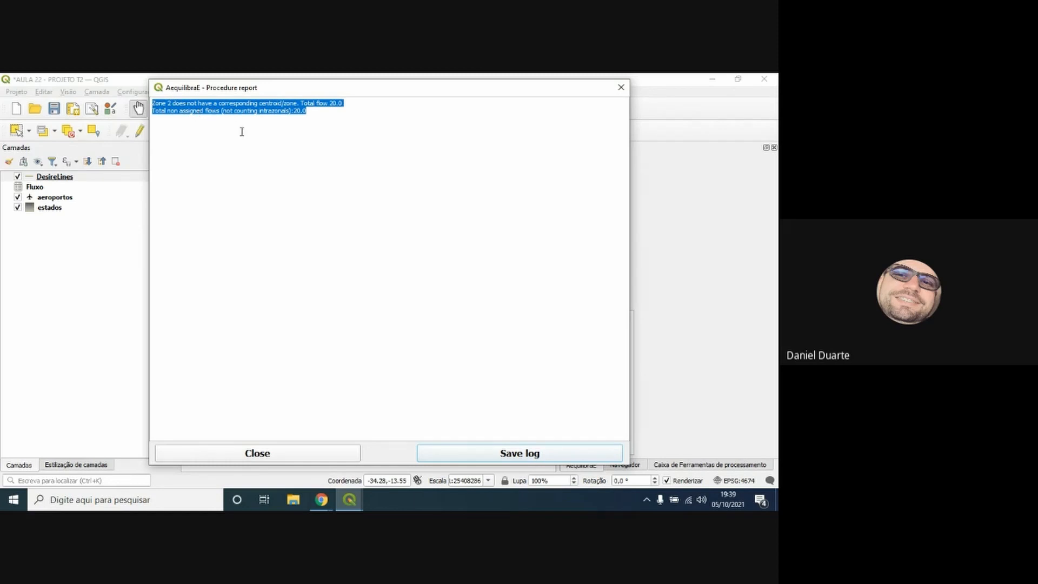
pyautogui.click(277, 452)
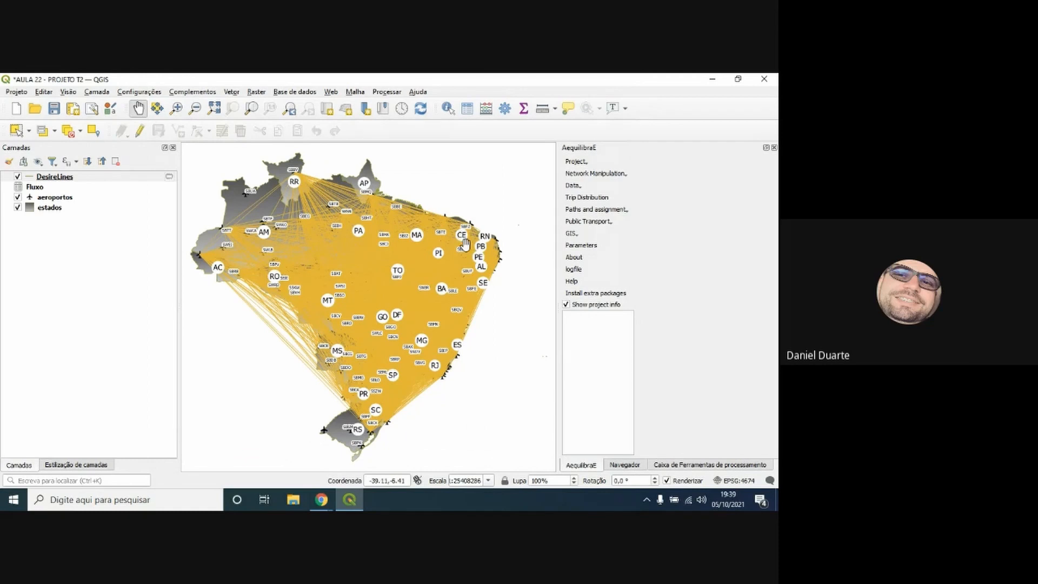
pyautogui.scroll(3, 428, 264)
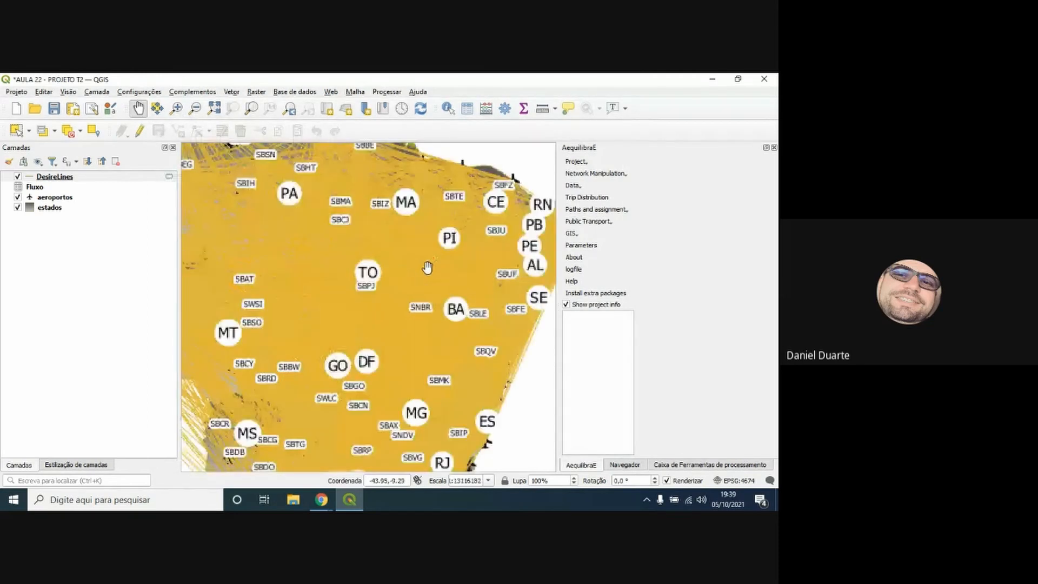
pyautogui.scroll(-1, 428, 275)
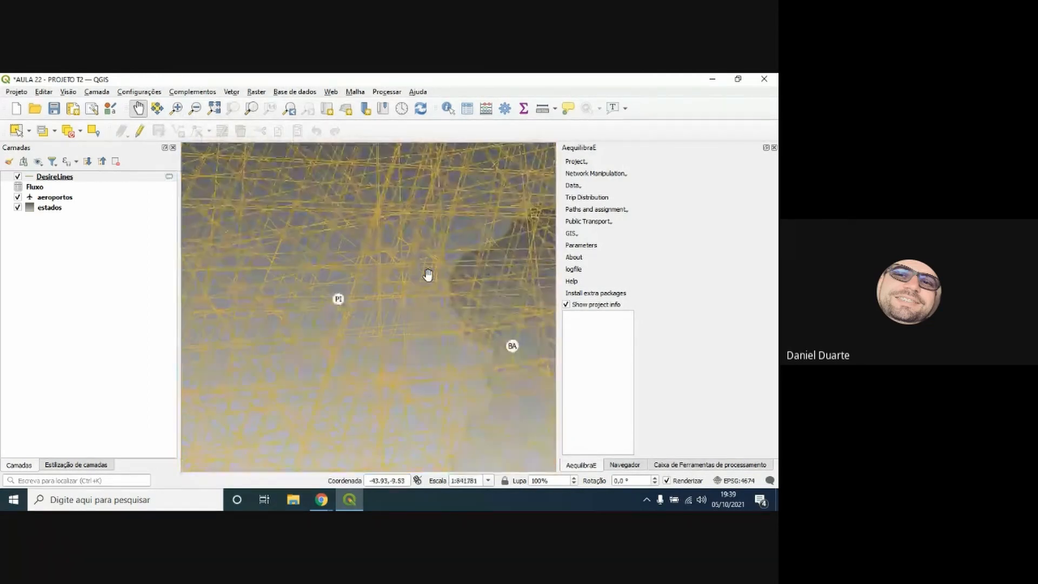
pyautogui.scroll(-2, 428, 274)
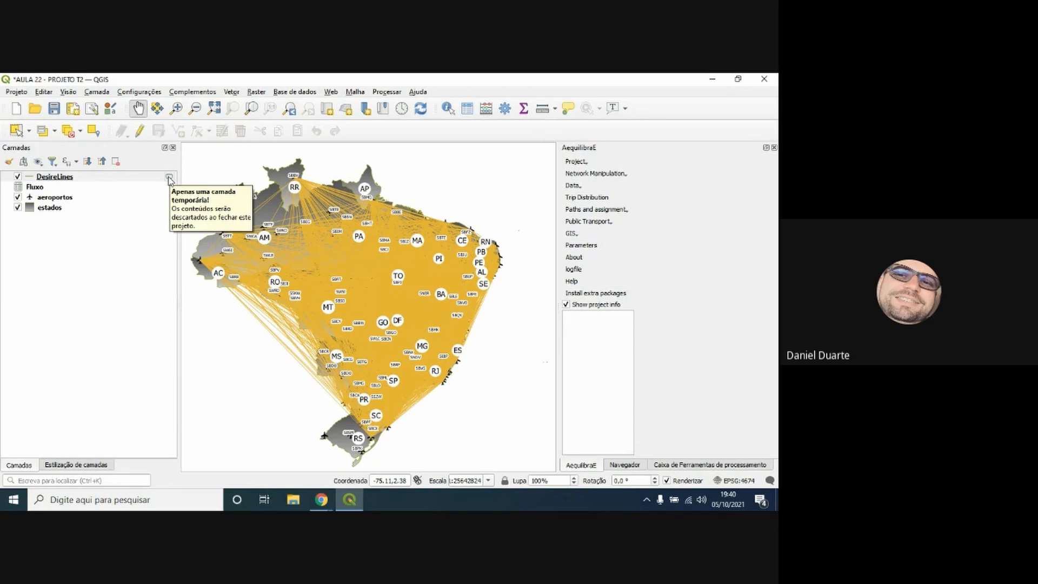
pyautogui.rightClick(77, 179)
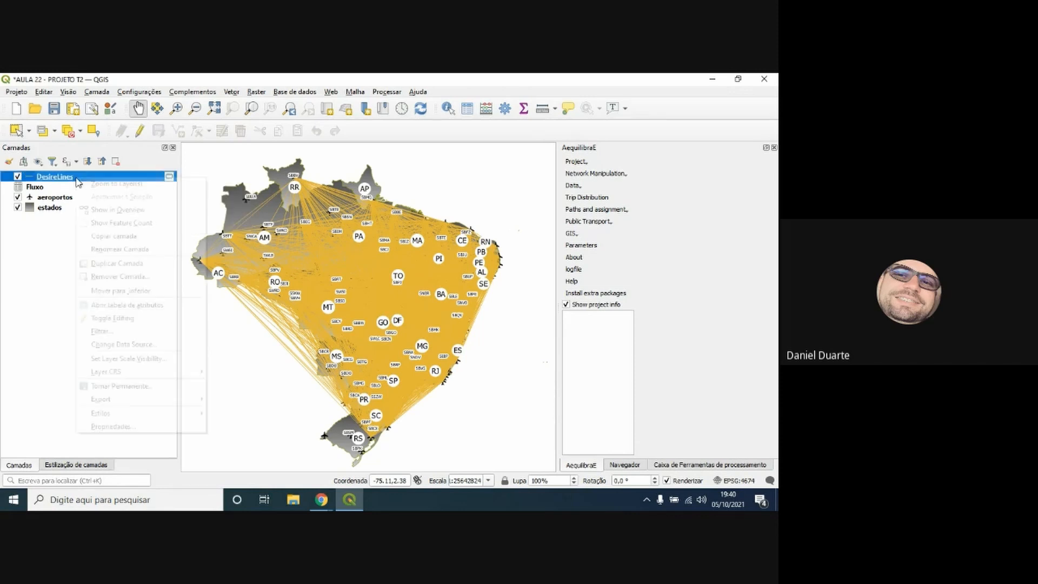
pyautogui.moveTo(130, 403)
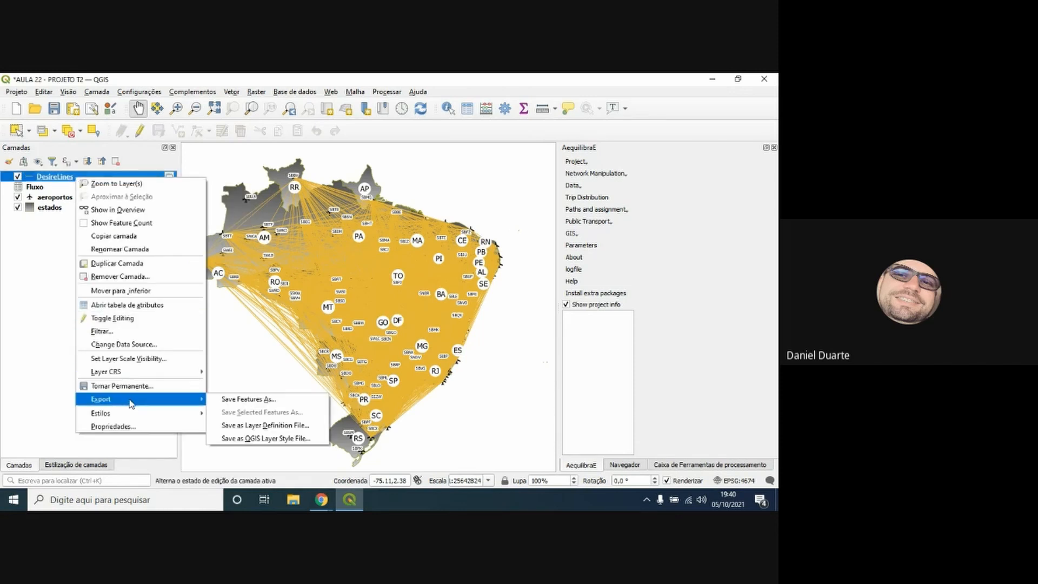
pyautogui.click(229, 401)
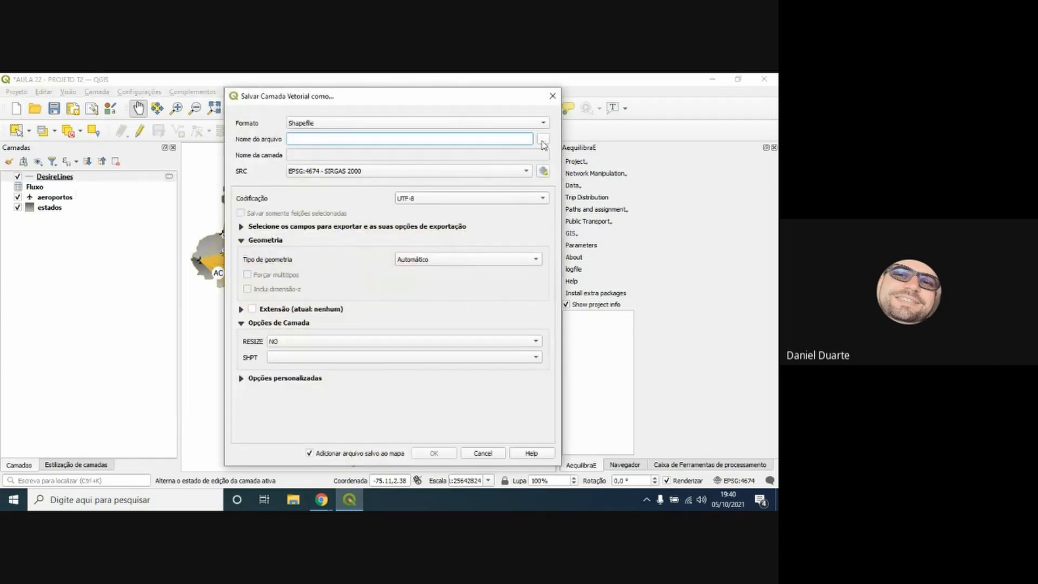
pyautogui.click(543, 139)
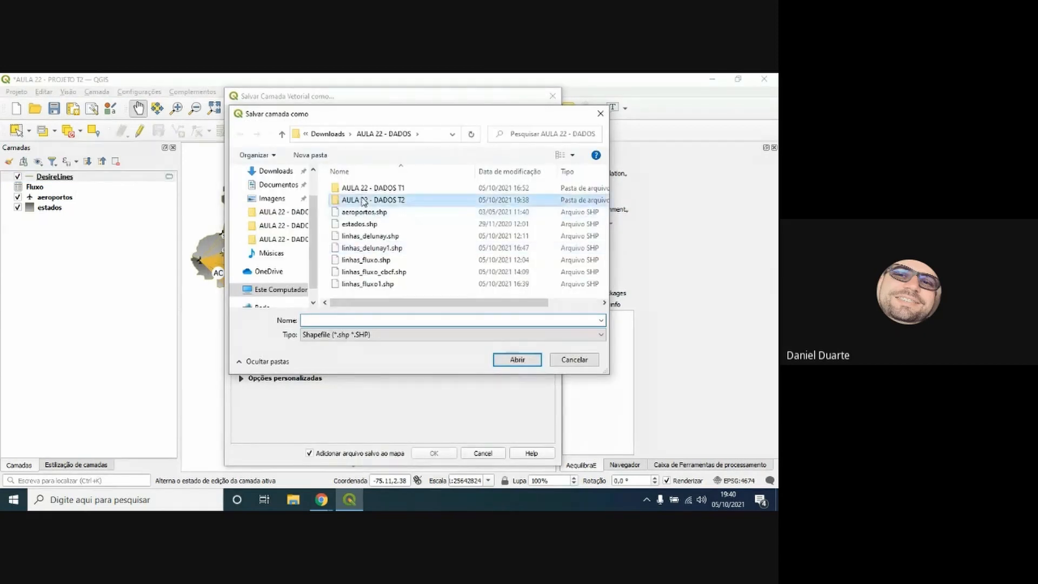
pyautogui.doubleClick(373, 200)
pyautogui.click(373, 319)
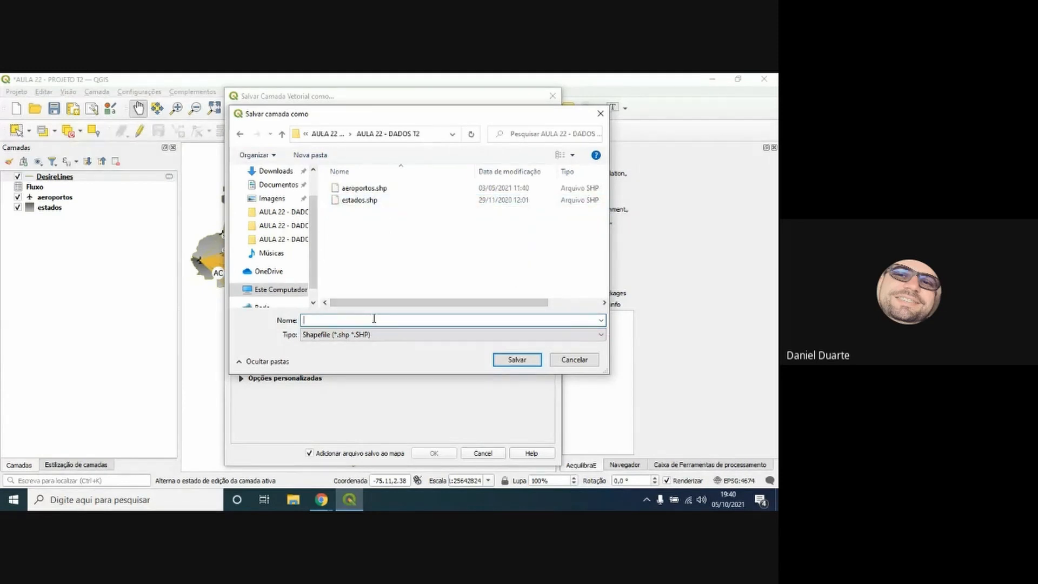
pyautogui.write('S')
pyautogui.write('DESIRE')
pyautogui.write('_LINES')
pyautogui.click(520, 365)
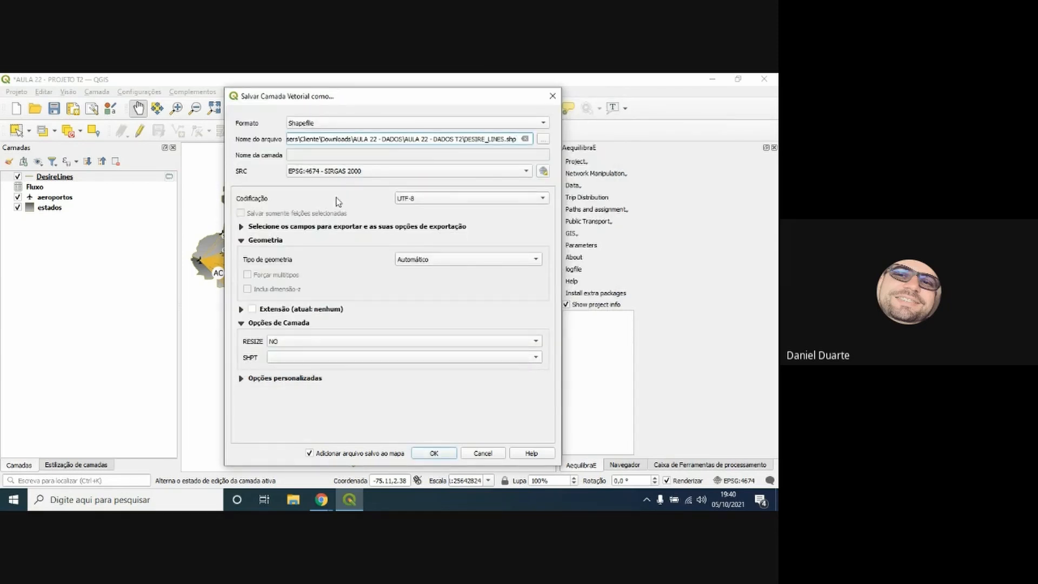
pyautogui.click(552, 95)
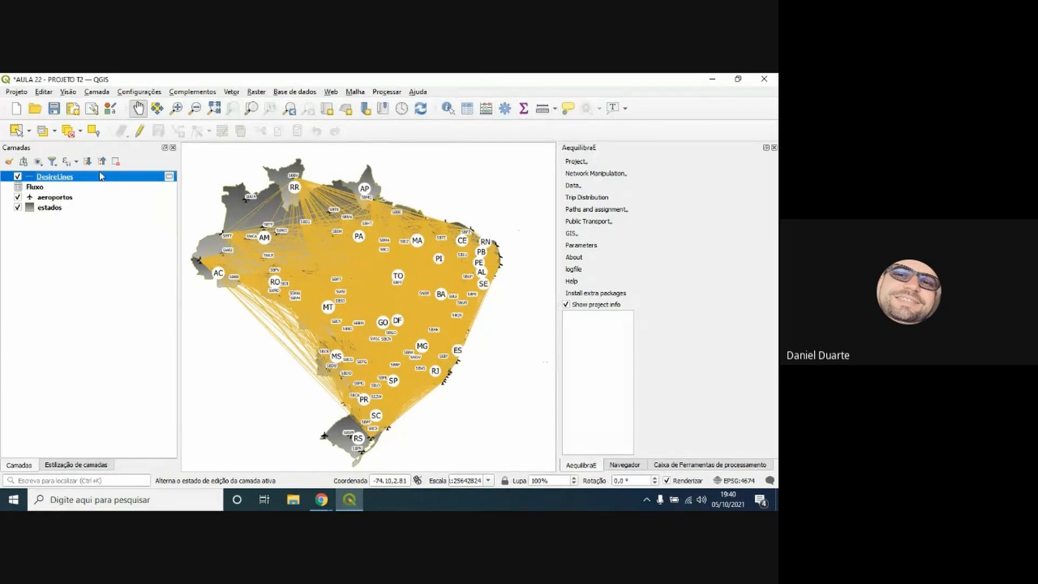
# Open the DesireLines attribute table and select the features matching the expression "fluxo_BA" >= 0
pyautogui.click(467, 108)
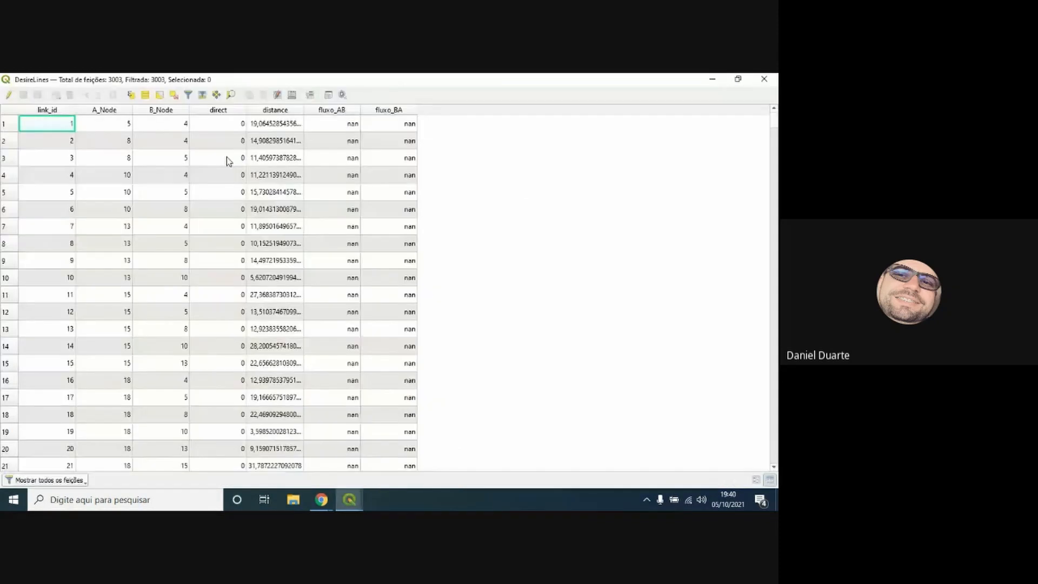
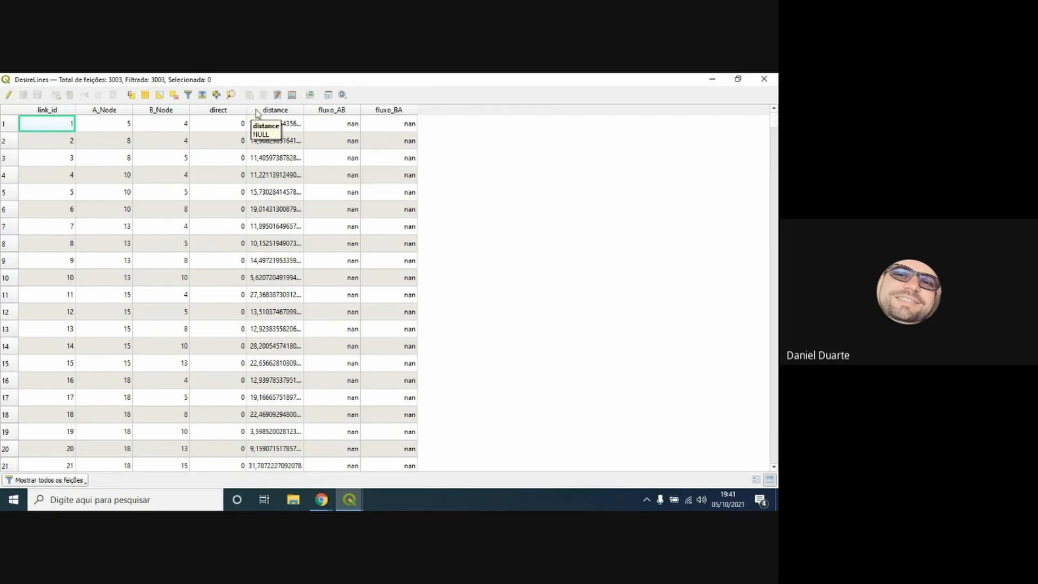
pyautogui.click(132, 96)
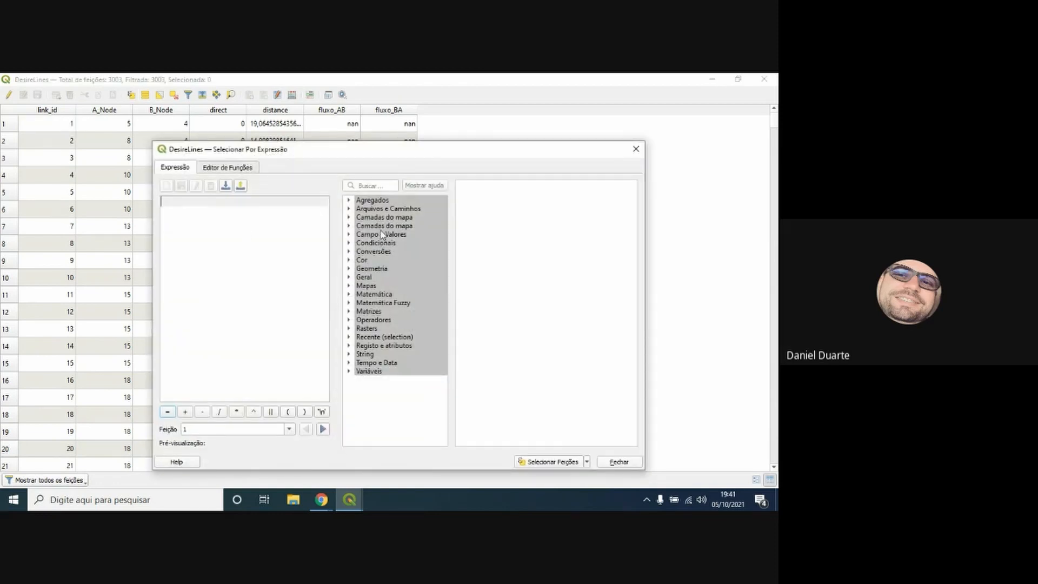
pyautogui.doubleClick(381, 236)
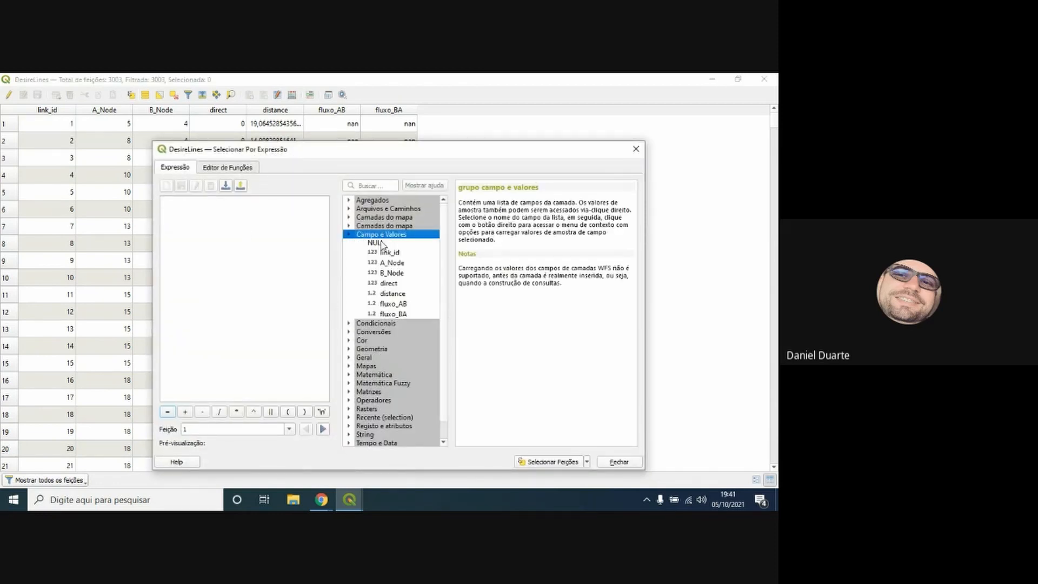
pyautogui.doubleClick(393, 314)
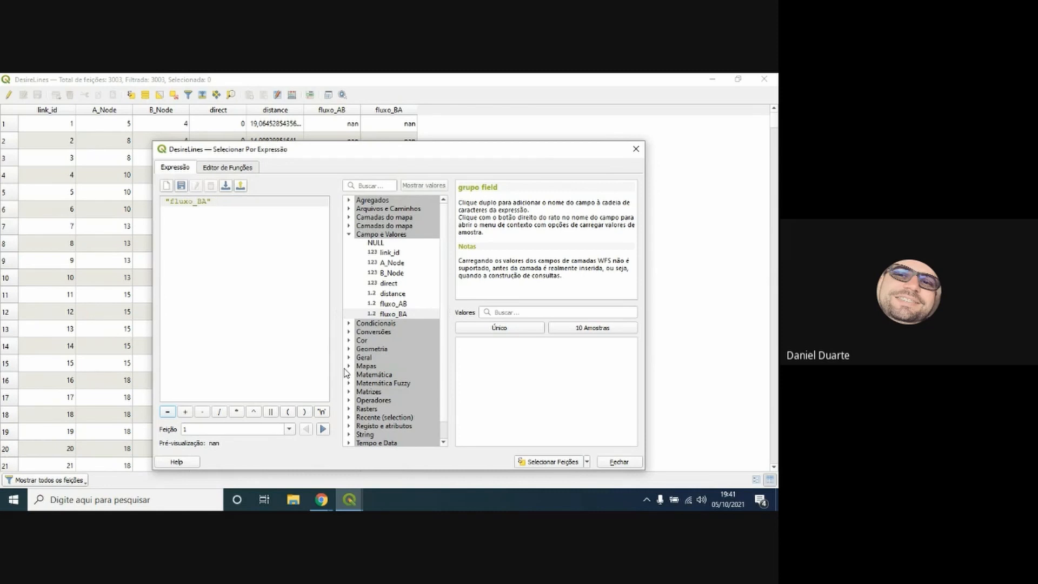
pyautogui.write('>= ')
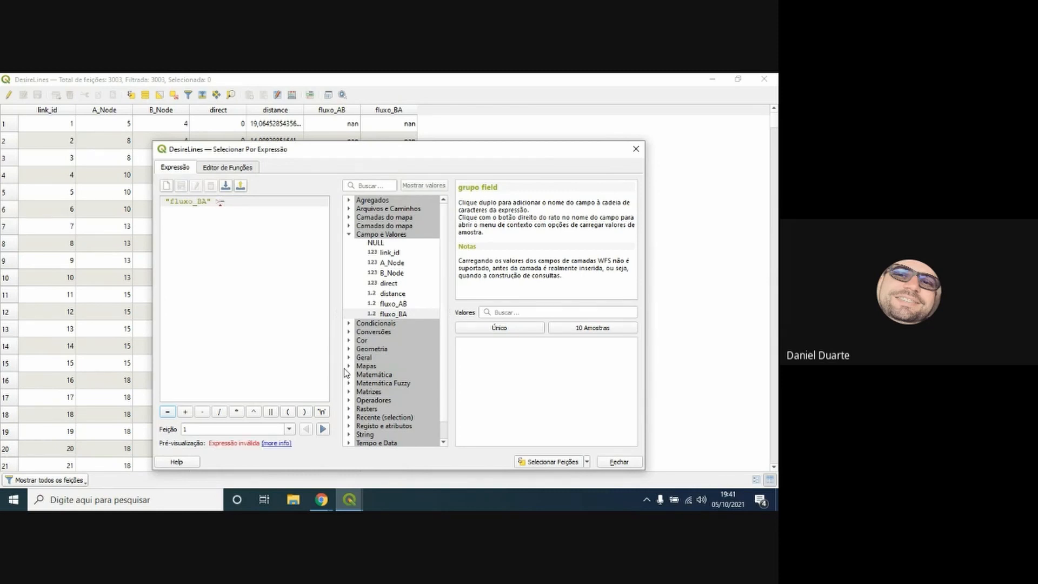
pyautogui.write('80')
pyautogui.press('BackSpace')
pyautogui.press('BackSpace')
pyautogui.click(554, 463)
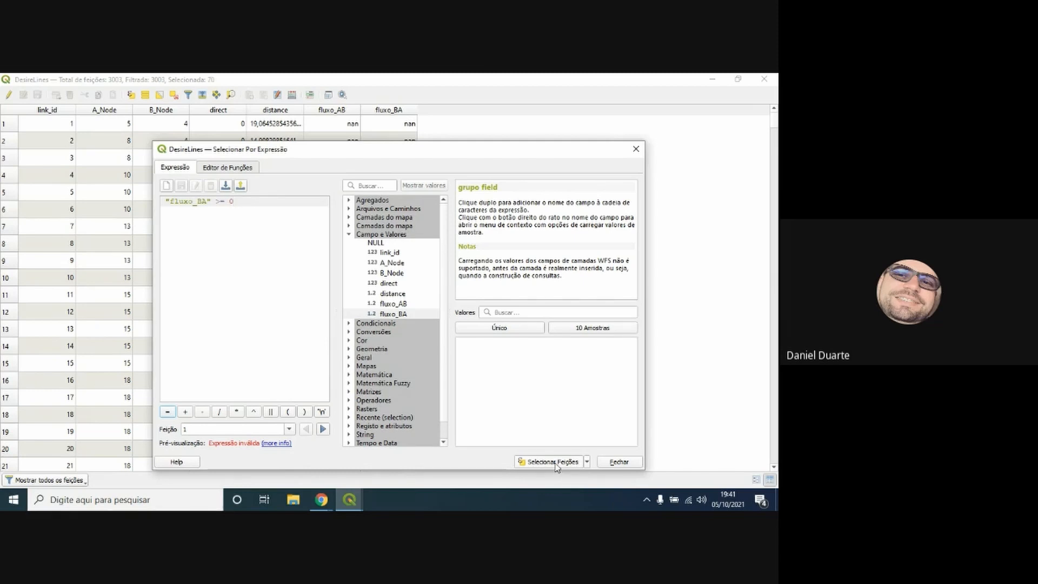
# Close the expression selection and the attribute table, and open the save-as export settings for the DesireLines layer
pyautogui.click(616, 464)
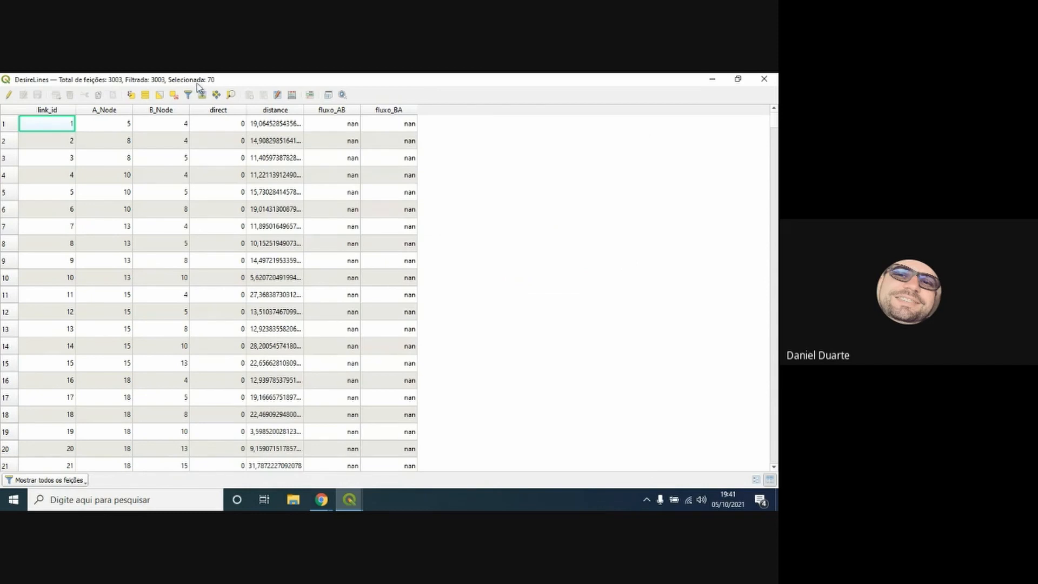
pyautogui.click(764, 79)
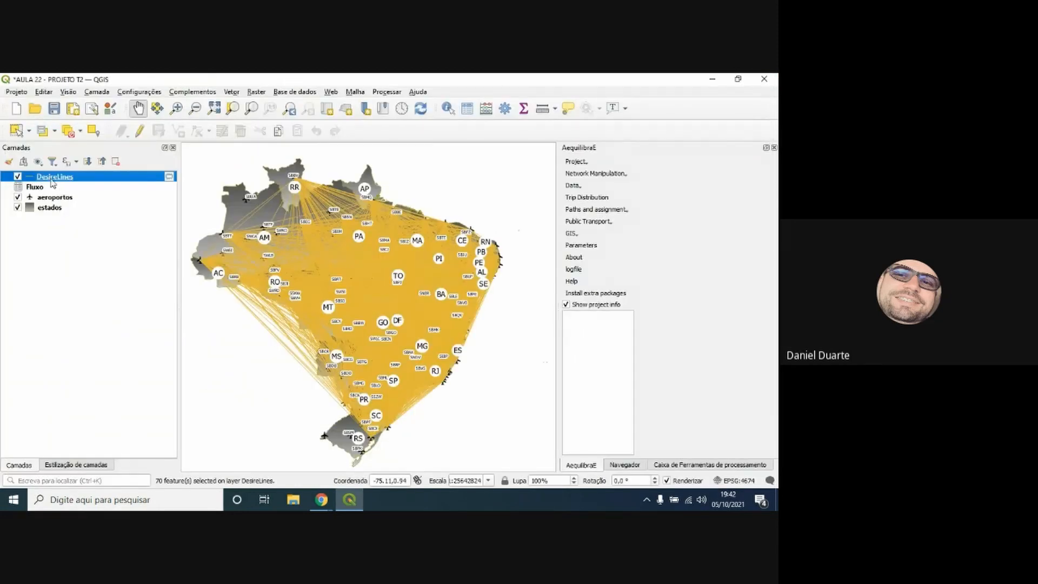
pyautogui.rightClick(53, 179)
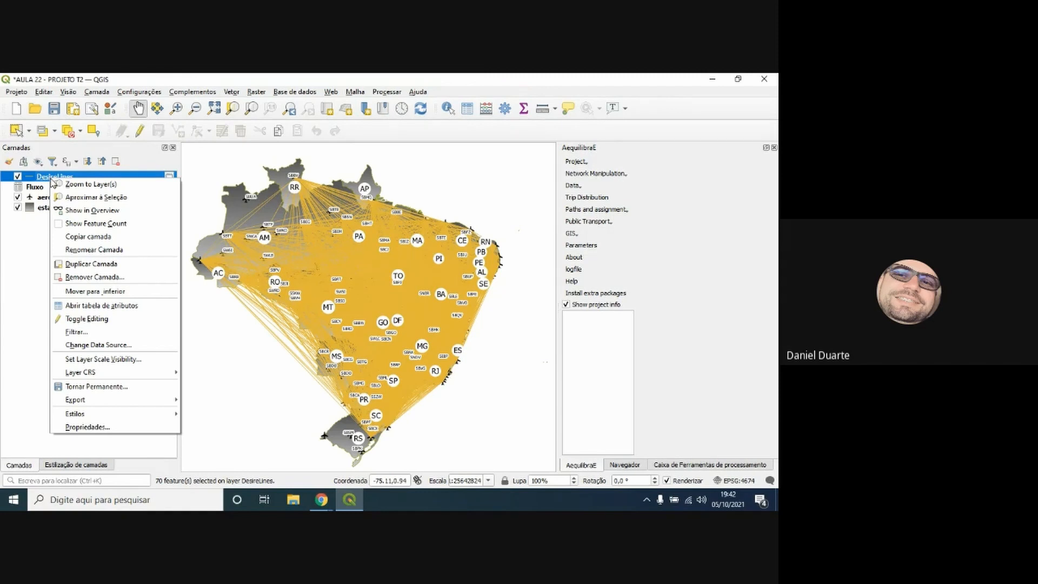
pyautogui.moveTo(102, 400)
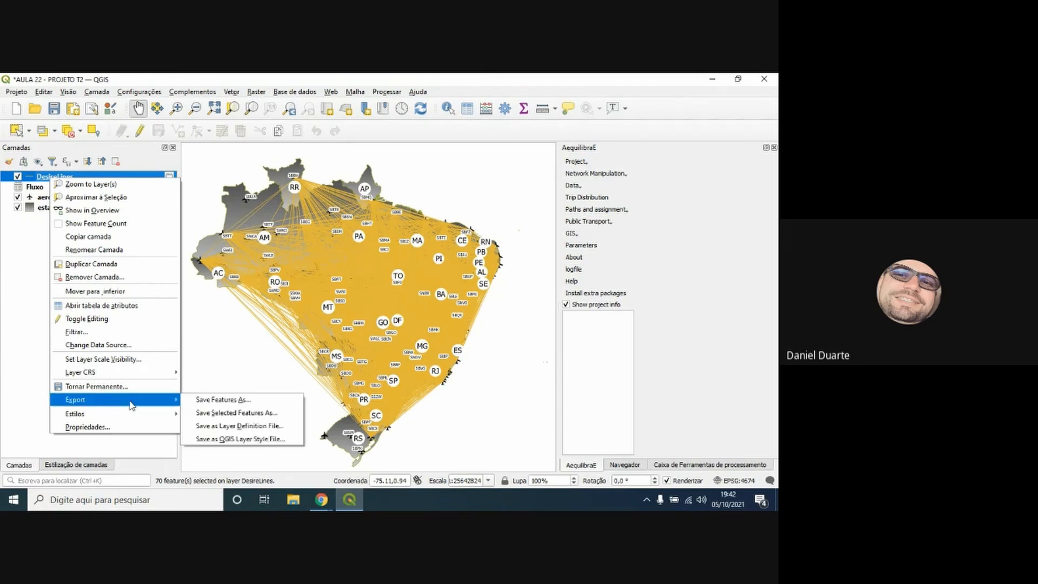
pyautogui.click(192, 400)
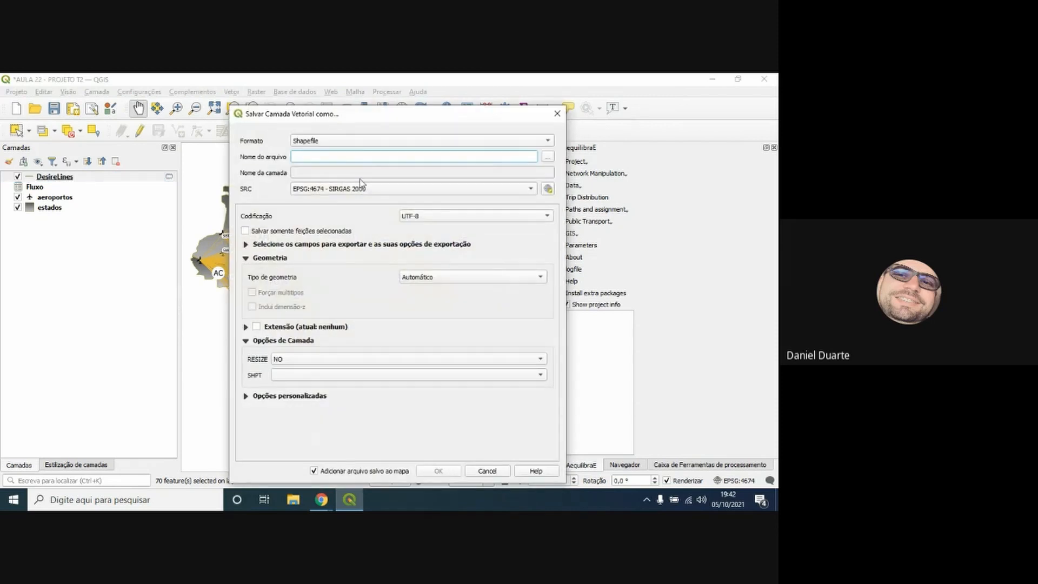
# Set the export's output shapefile to DESIRE_LINES in the AULA 22 - DADOS T2 folder
pyautogui.click(547, 157)
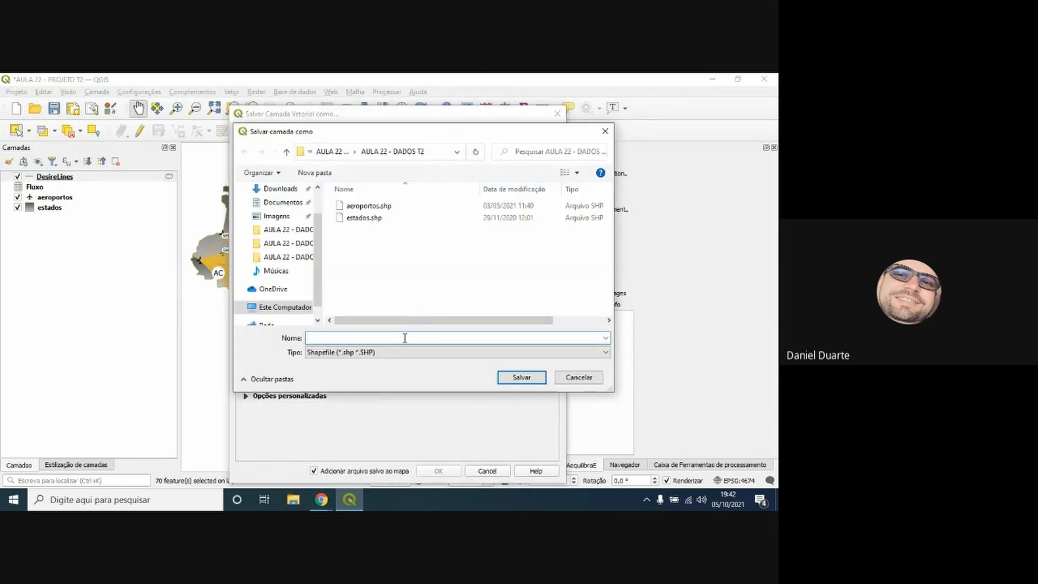
pyautogui.write('LINHAS')
pyautogui.press('BackSpace')
pyautogui.press('BackSpace')
pyautogui.press('BackSpace')
pyautogui.press('BackSpace')
pyautogui.press('BackSpace')
pyautogui.write('DESIRE_L')
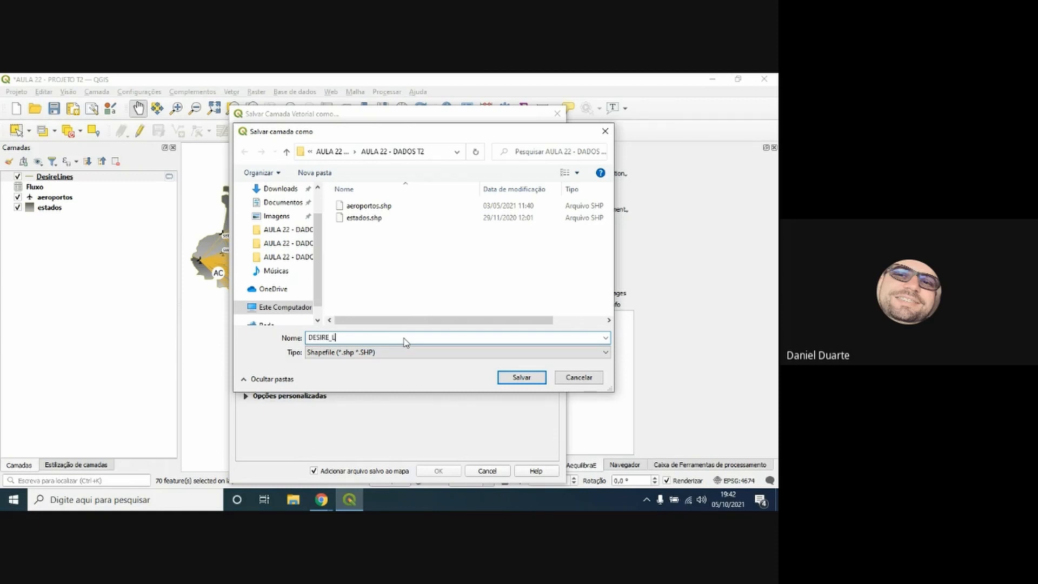
pyautogui.write('INES')
pyautogui.click(516, 380)
# Export only the selected features to the new shapefile and hide the original DesireLines layer on the map
pyautogui.click(253, 232)
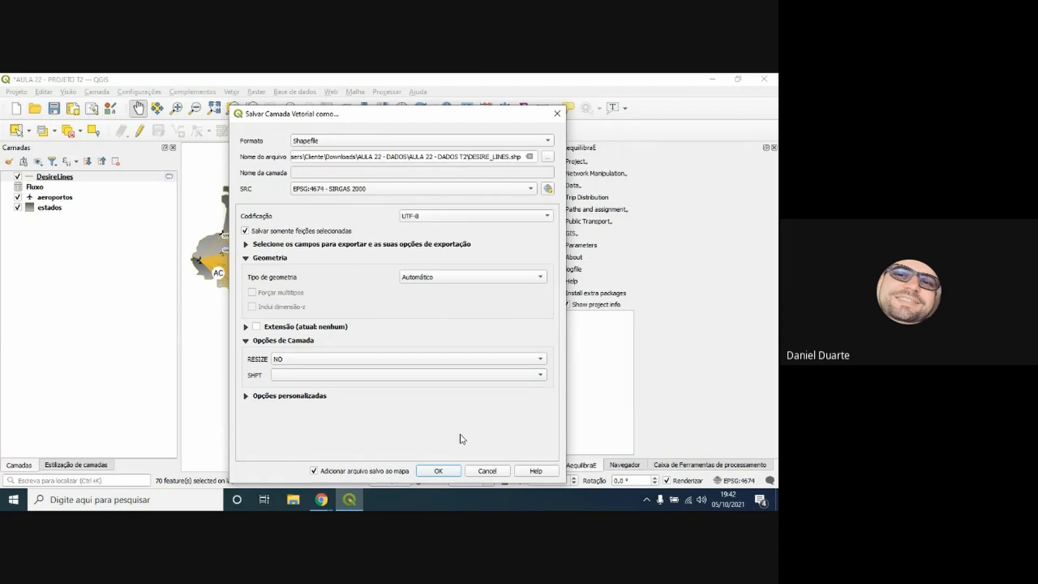
pyautogui.click(453, 470)
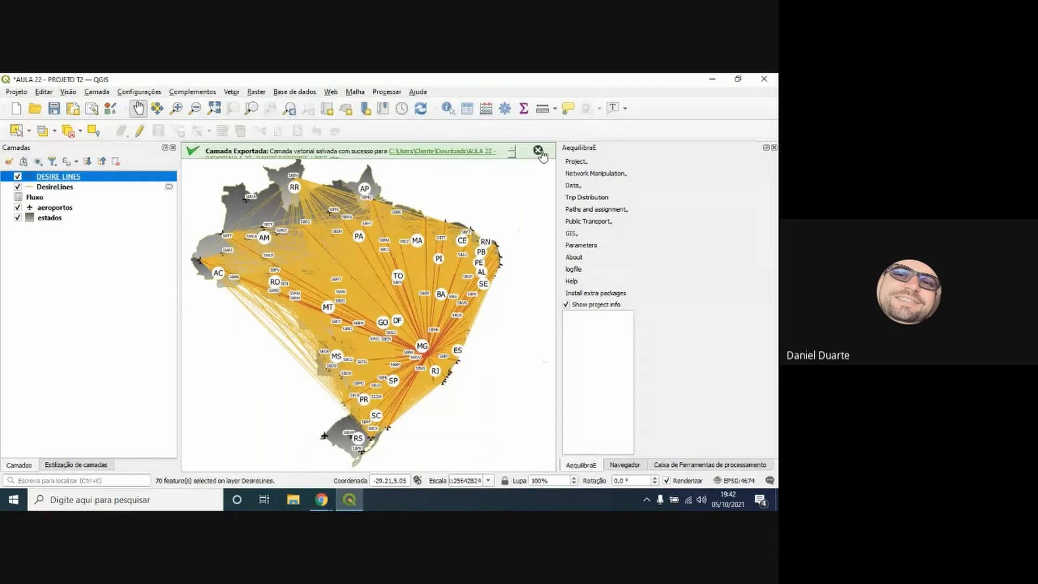
pyautogui.click(539, 151)
pyautogui.click(18, 186)
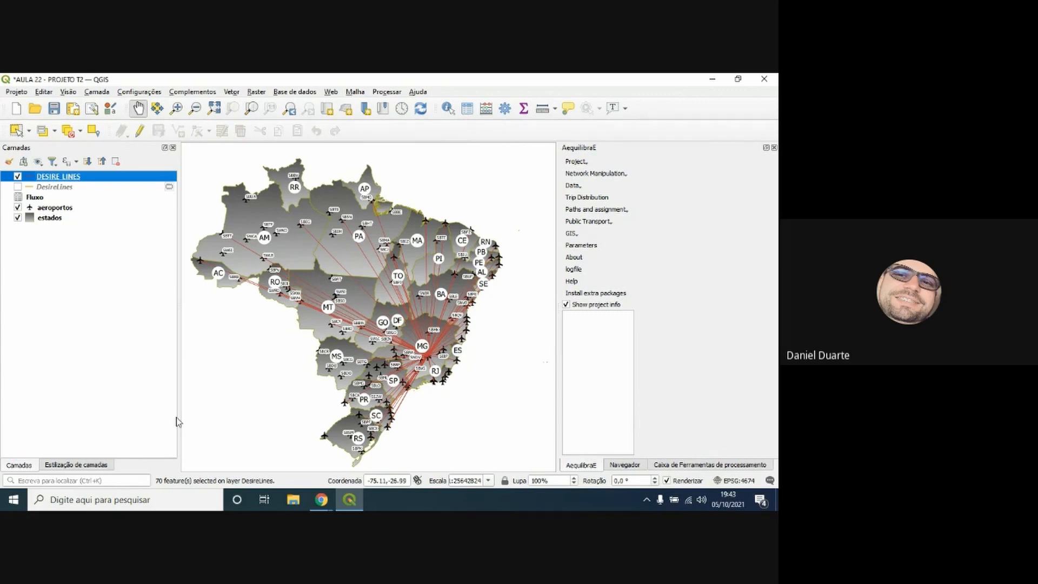
# Open the styling of the DESIRE_LINES layer and change its simple line symbol layer to the Seta (arrow) type
pyautogui.click(97, 465)
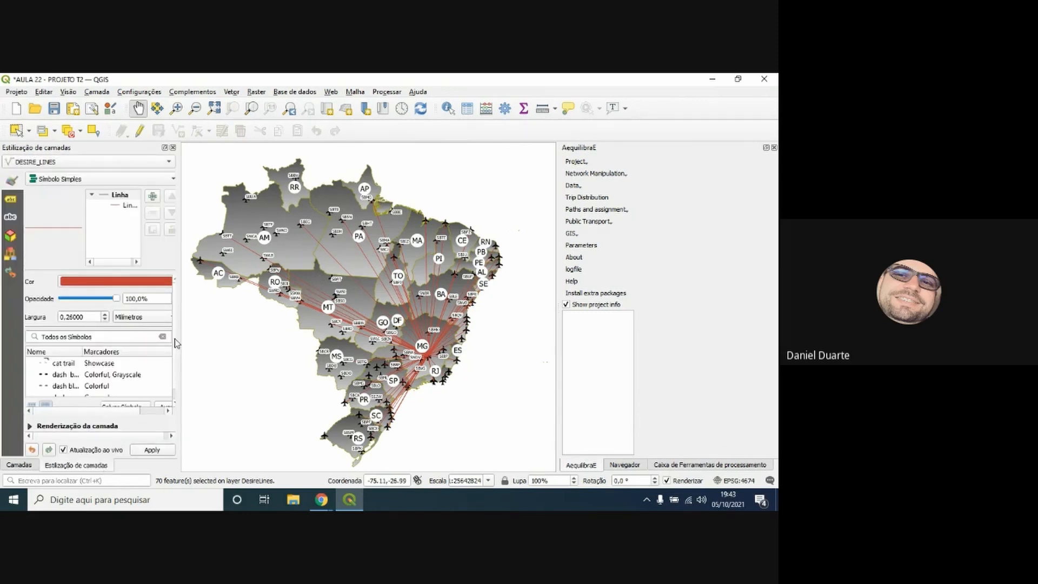
pyautogui.moveTo(176, 341); pyautogui.dragTo(280, 340)
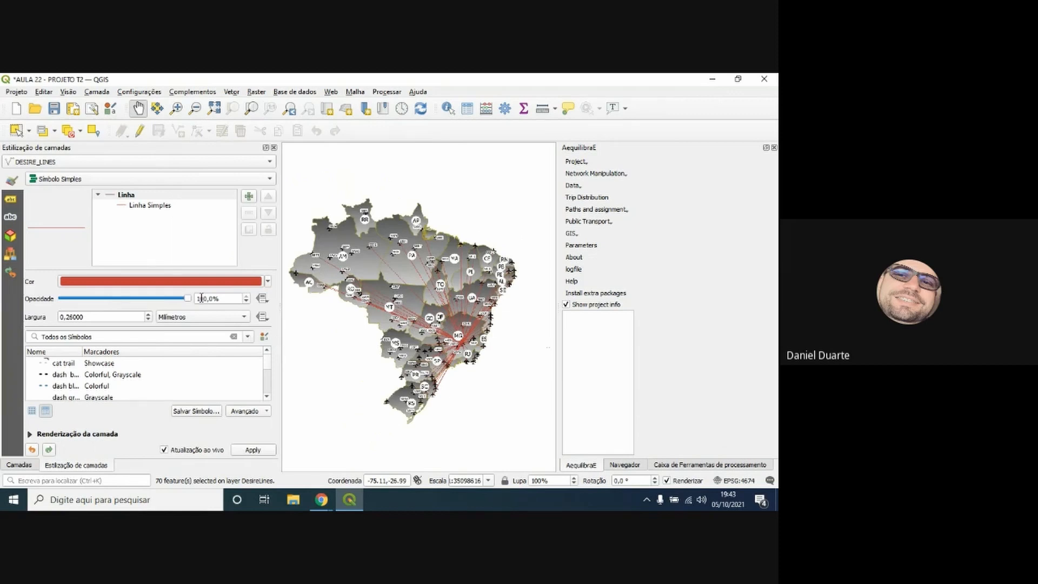
pyautogui.click(132, 198)
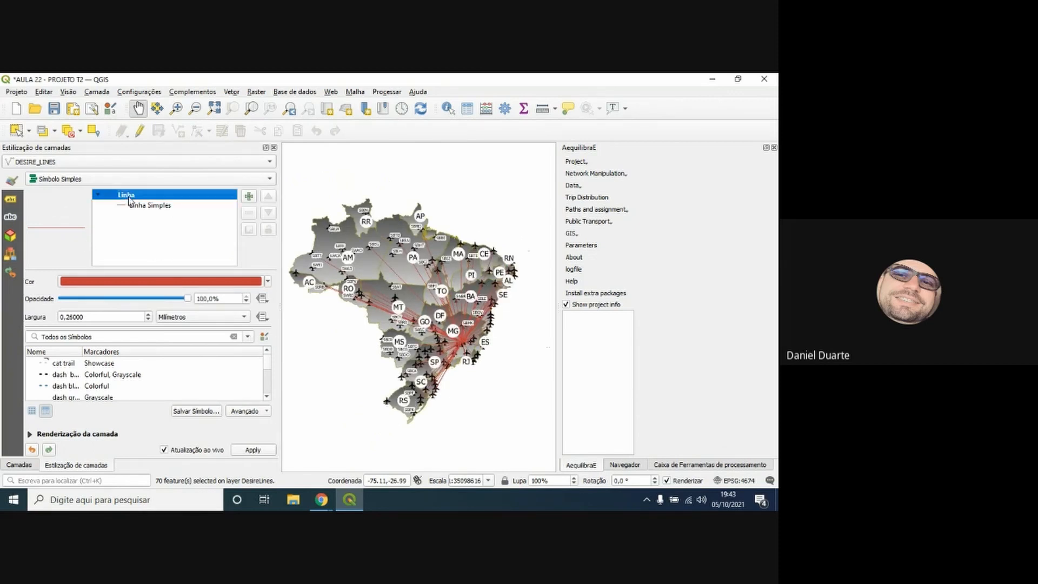
pyautogui.click(159, 210)
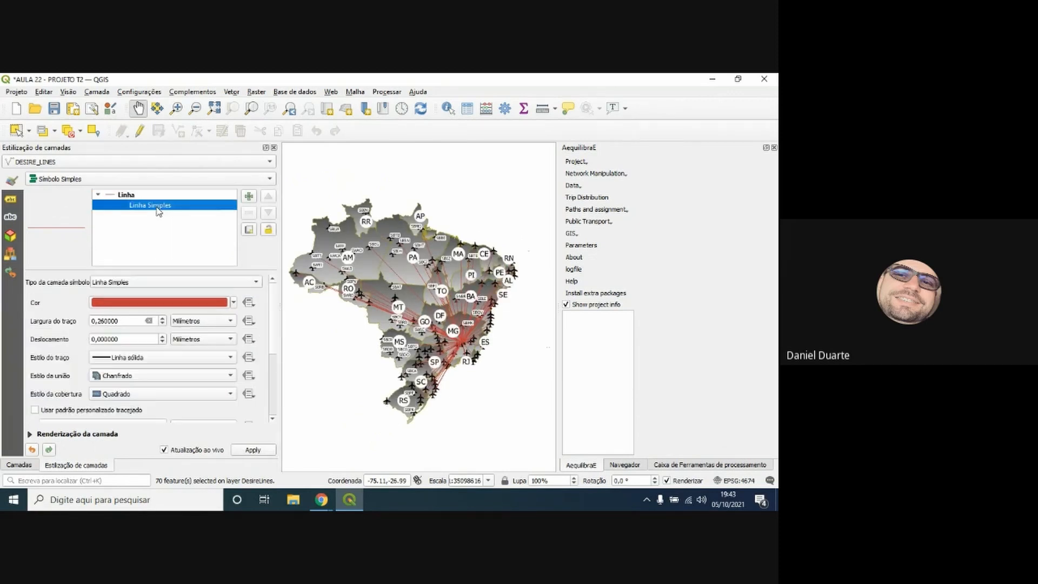
pyautogui.click(149, 282)
pyautogui.click(140, 234)
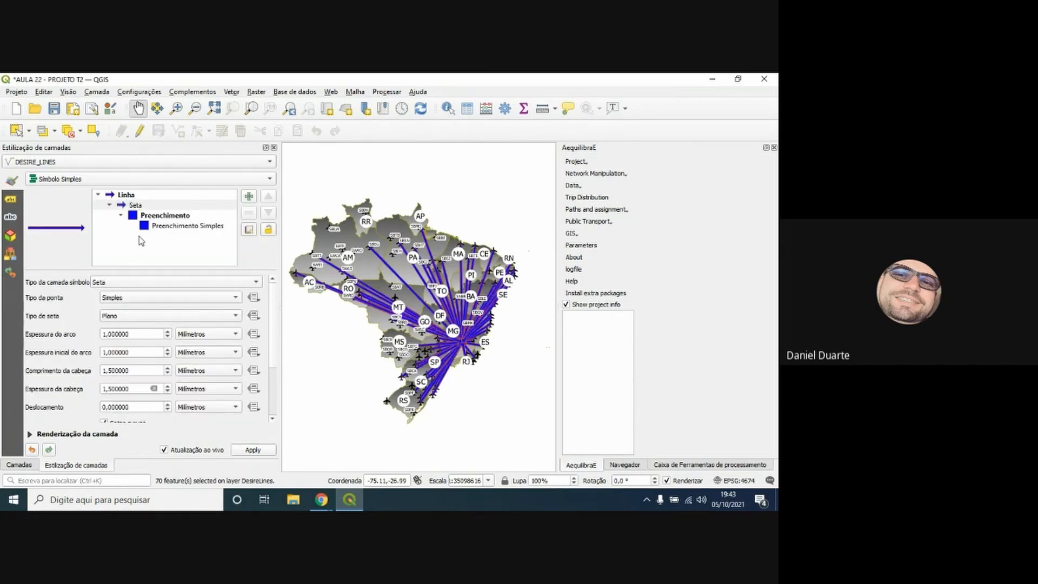
# Change the arrow's simple fill to a Shapeburst Fill
pyautogui.click(188, 227)
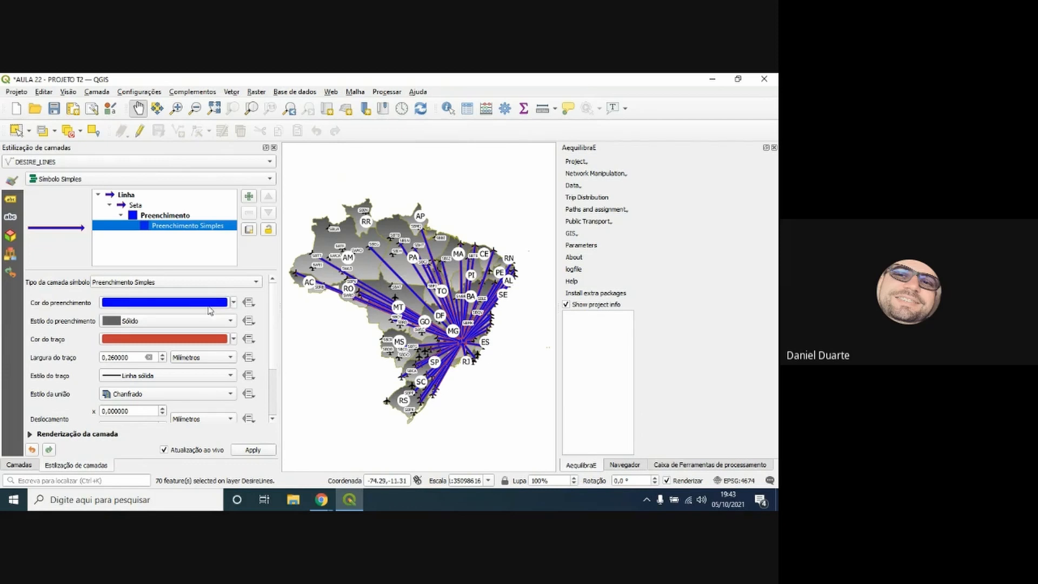
pyautogui.click(149, 285)
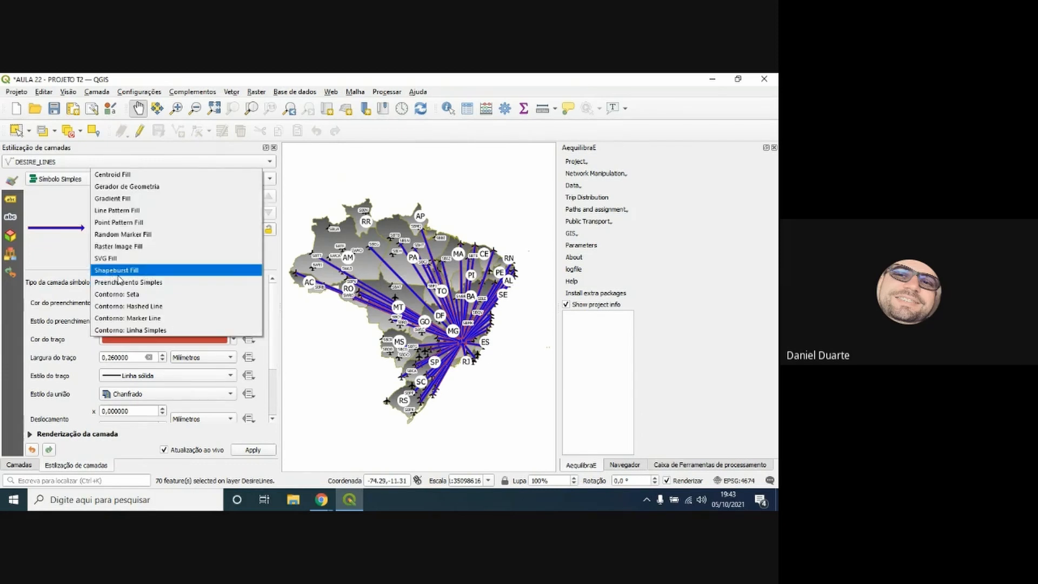
pyautogui.click(128, 270)
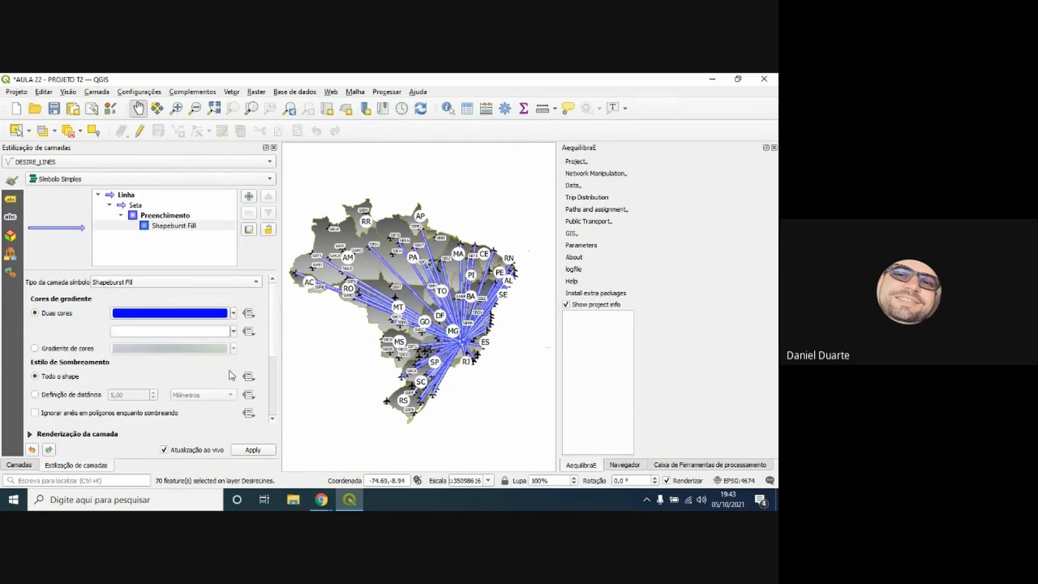
# Enable draw effects on the Shapeburst Fill, add the Brilho exterior (outer glow) effect, and return to the symbol settings
pyautogui.scroll(-2, 275, 333)
pyautogui.scroll(-3, 276, 337)
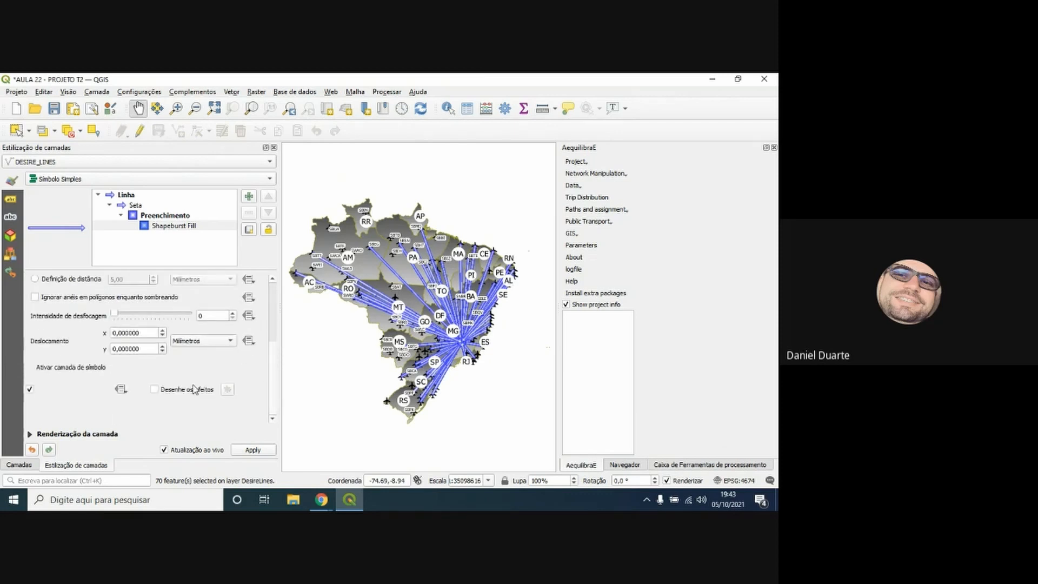
pyautogui.scroll(5, 274, 388)
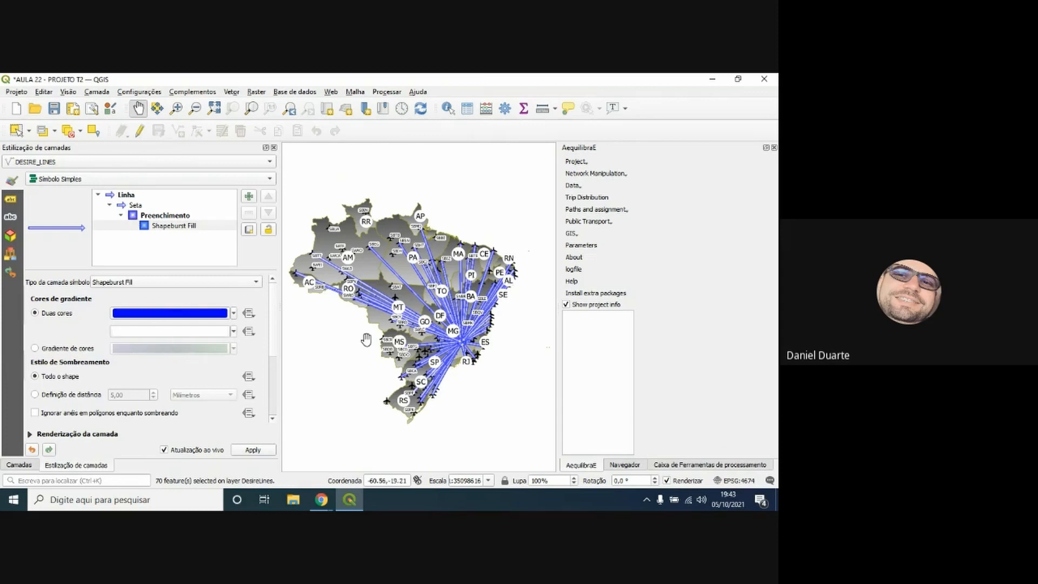
pyautogui.scroll(-5, 246, 343)
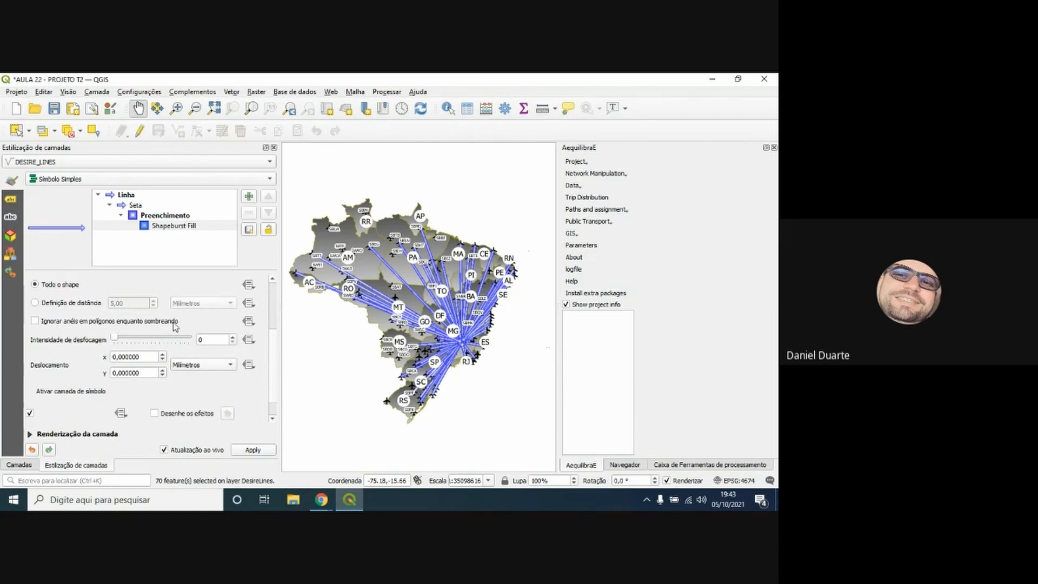
pyautogui.scroll(-1, 276, 350)
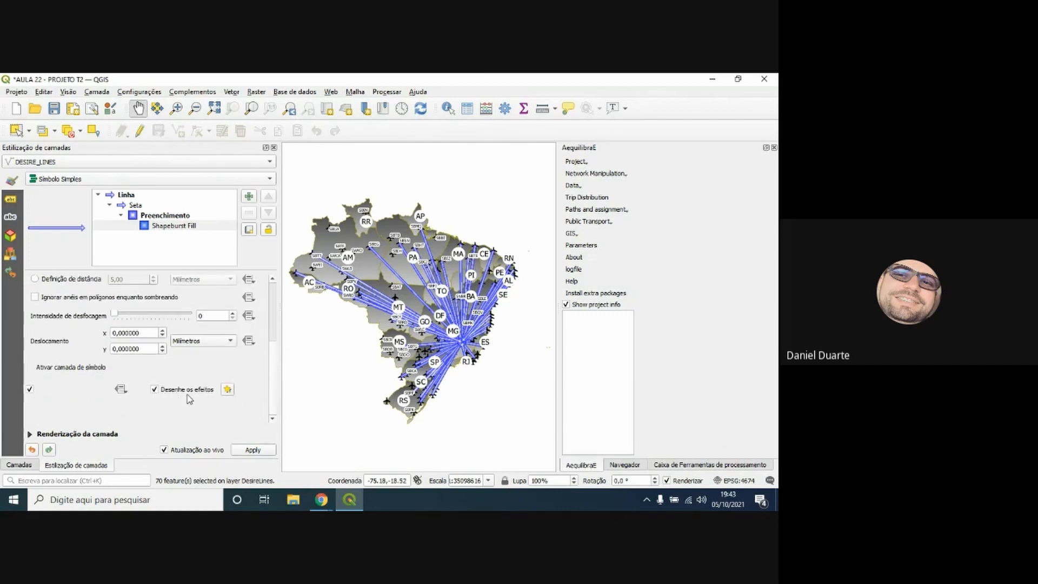
pyautogui.click(227, 390)
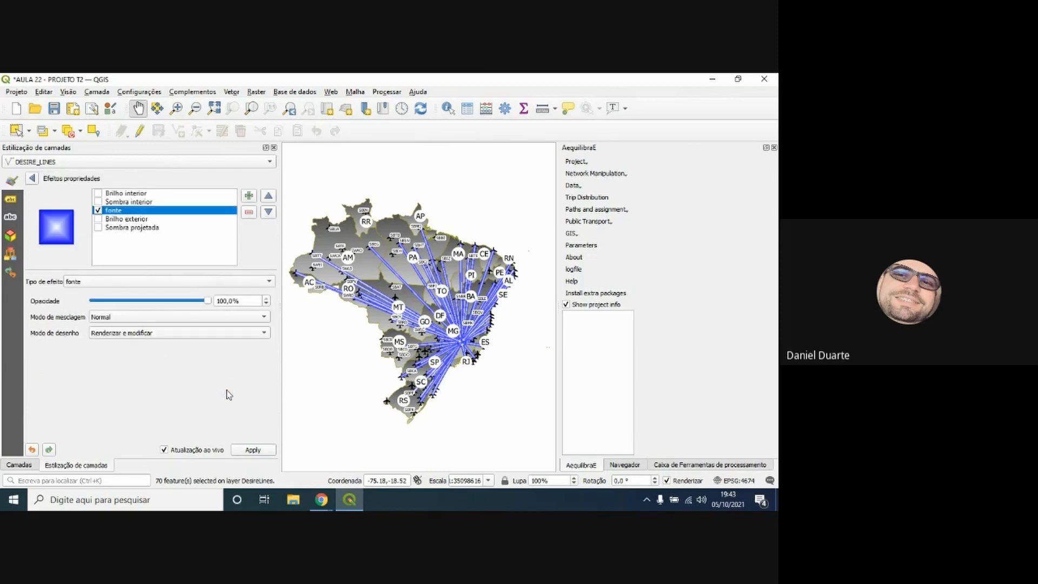
pyautogui.click(98, 219)
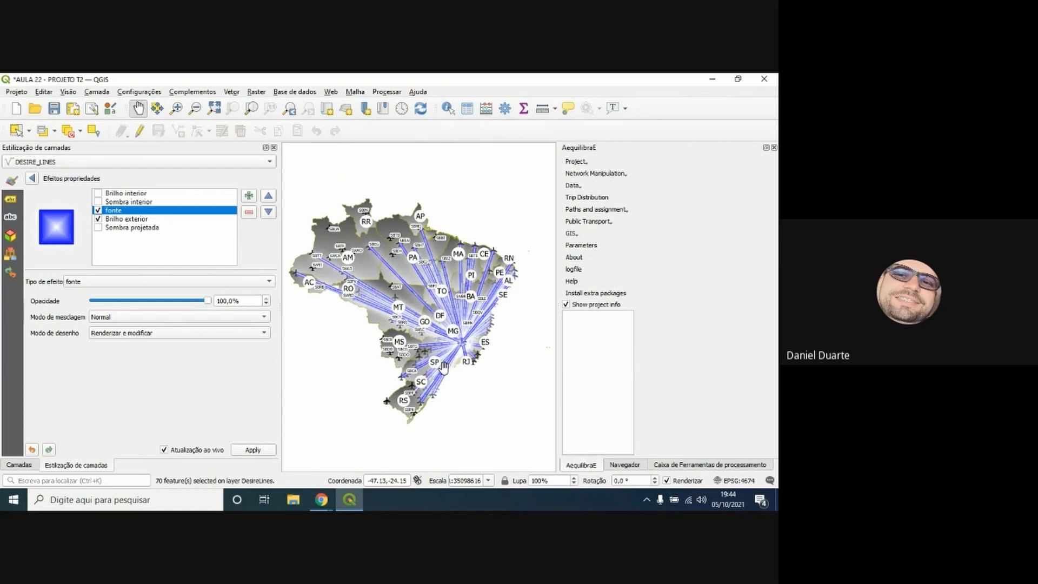
pyautogui.click(8, 466)
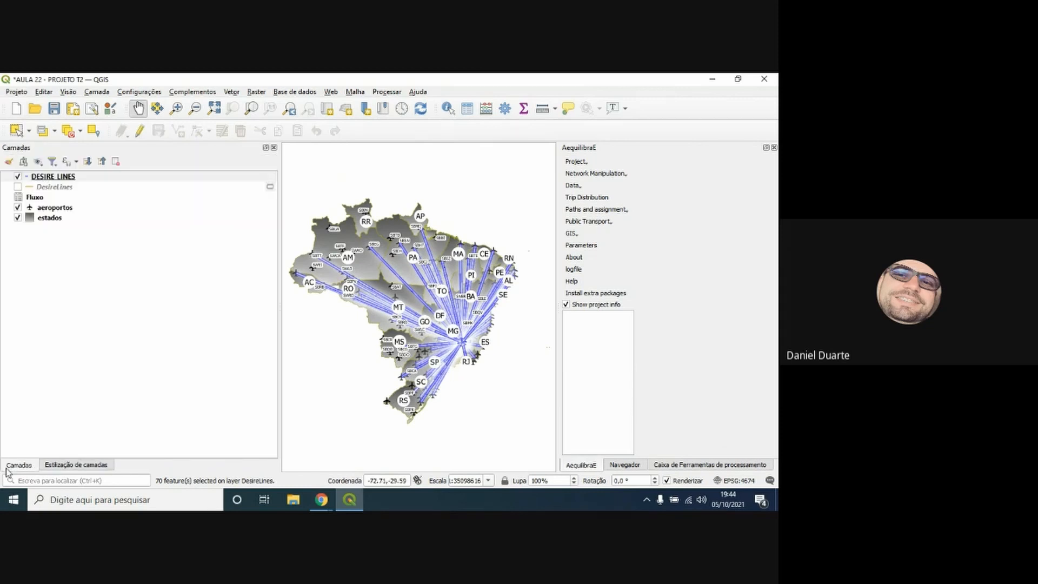
pyautogui.click(50, 466)
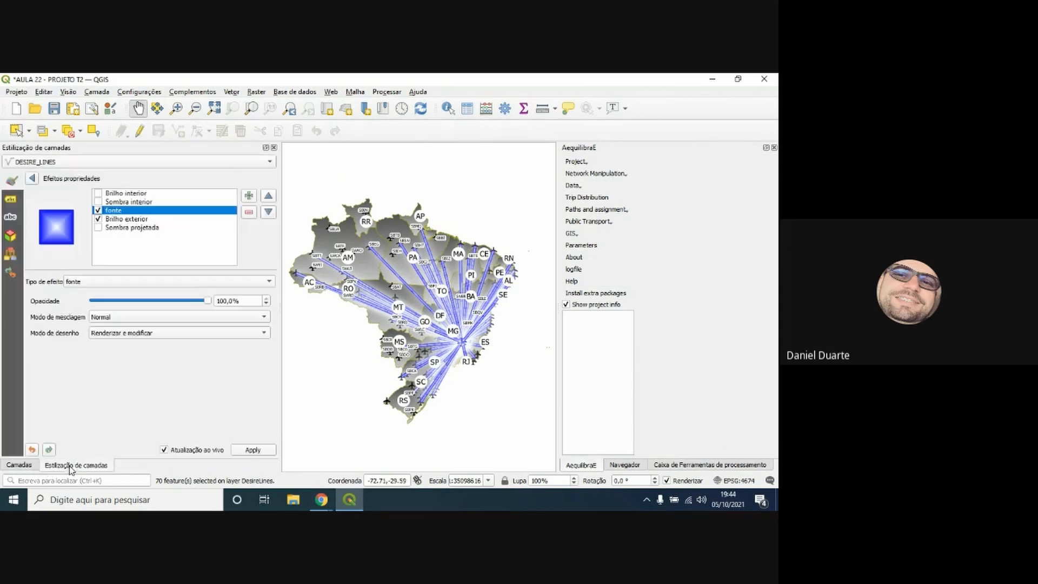
pyautogui.click(33, 179)
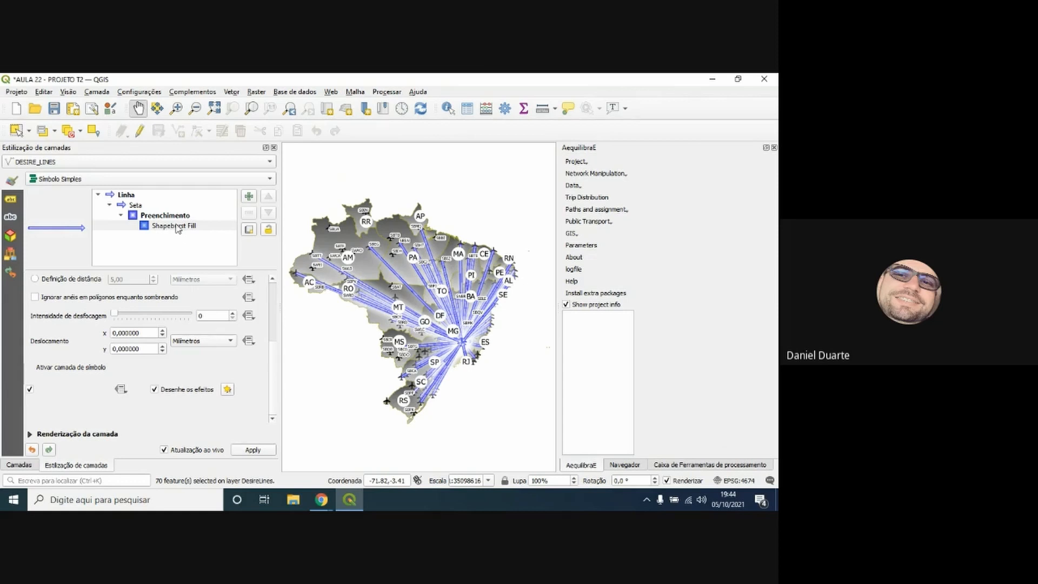
# Switch the DESIRE_LINES layer to Graduado (graduated) symbology based on the fluxo_BA field
pyautogui.click(85, 179)
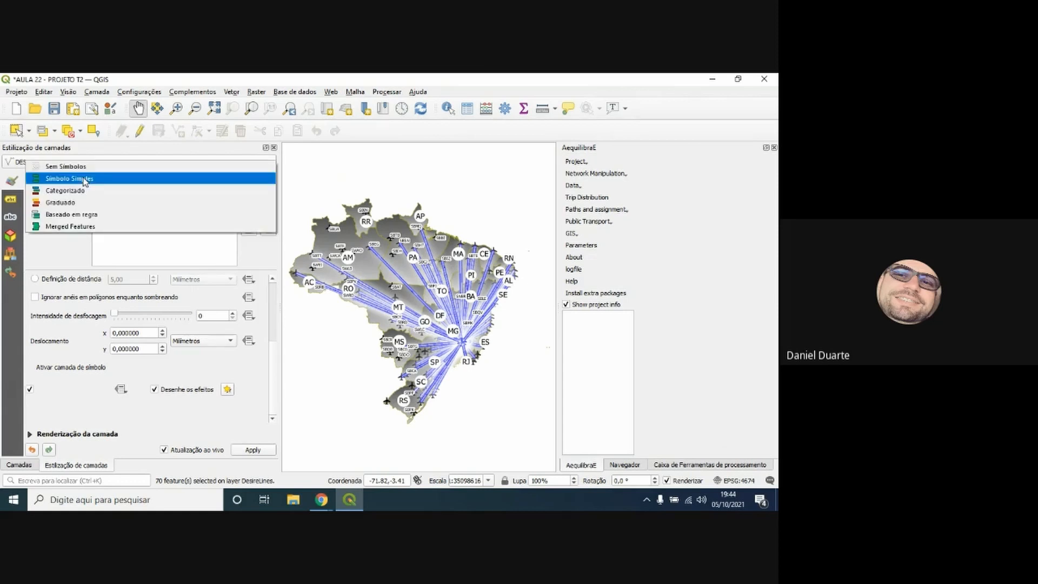
pyautogui.click(68, 203)
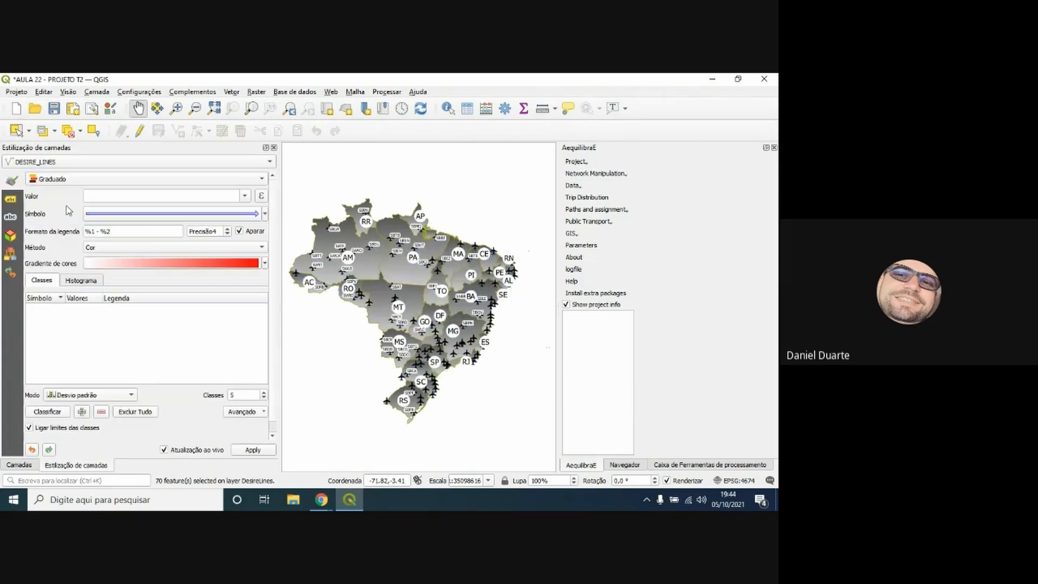
pyautogui.click(245, 197)
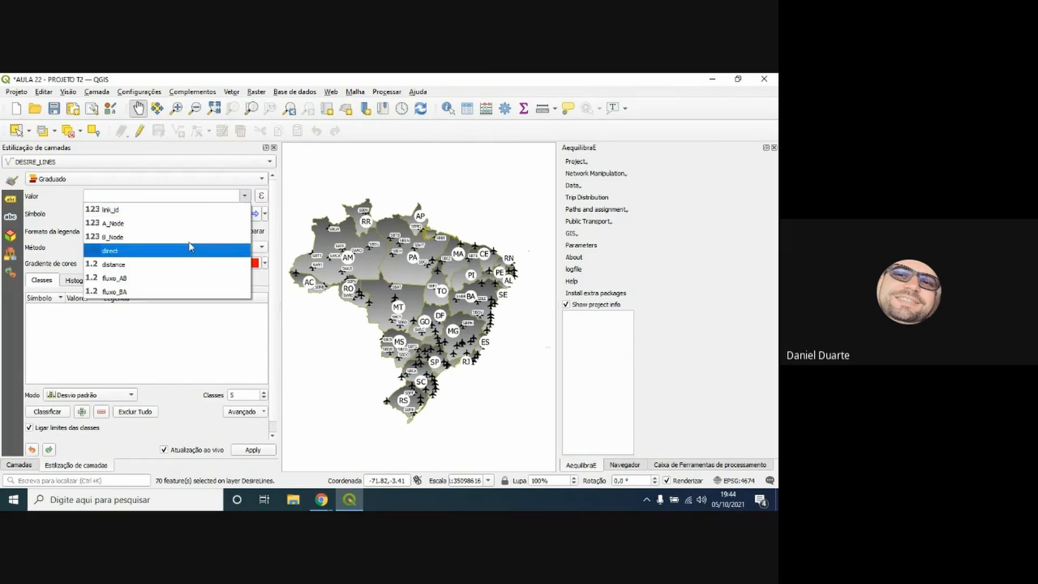
pyautogui.click(181, 292)
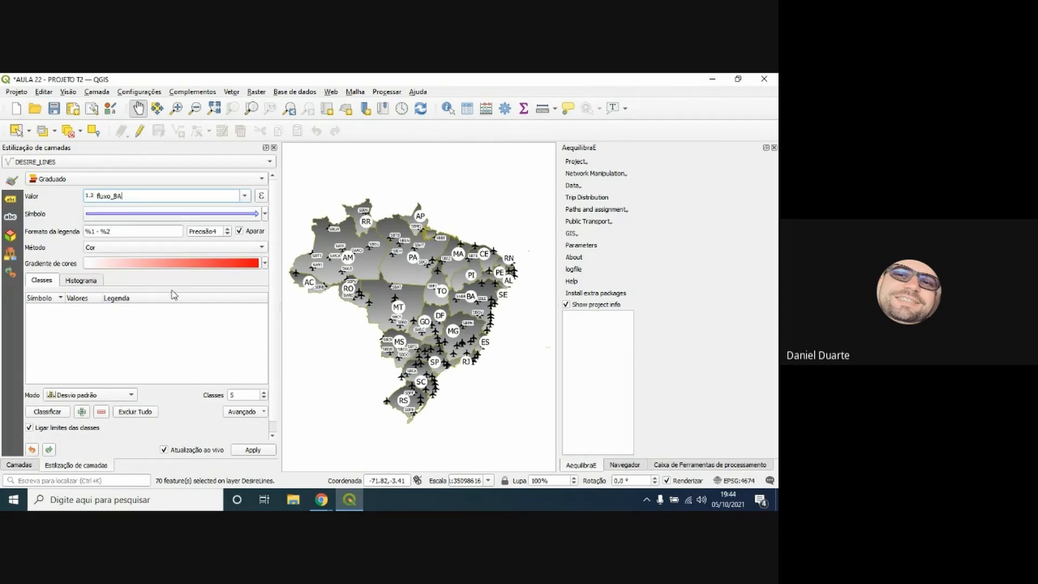
# Keep Cor (color) as the graduation method and apply the Spectral color ramp, inverted so it runs from blue to red
pyautogui.click(94, 249)
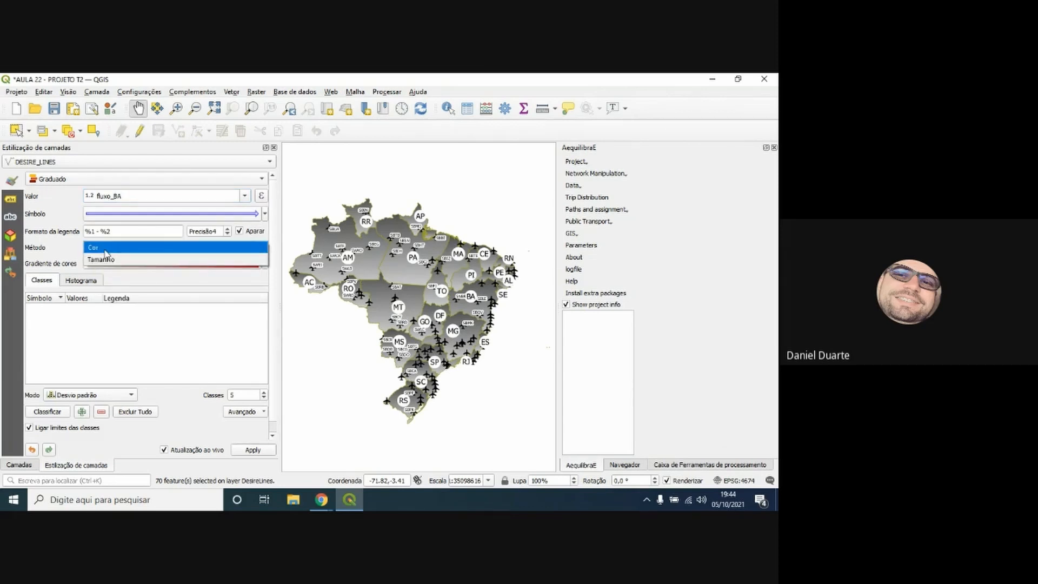
pyautogui.click(106, 249)
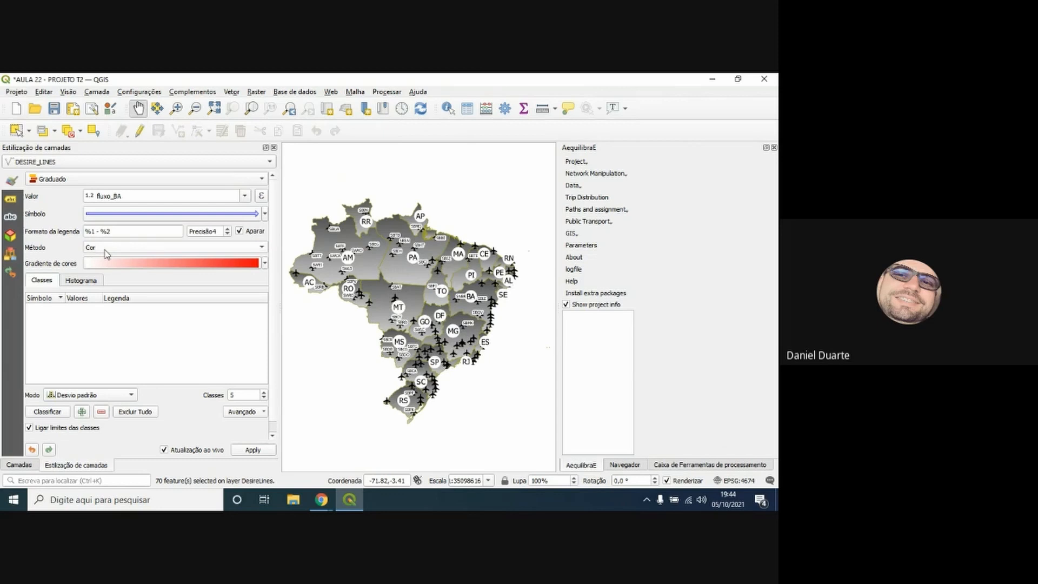
pyautogui.click(265, 264)
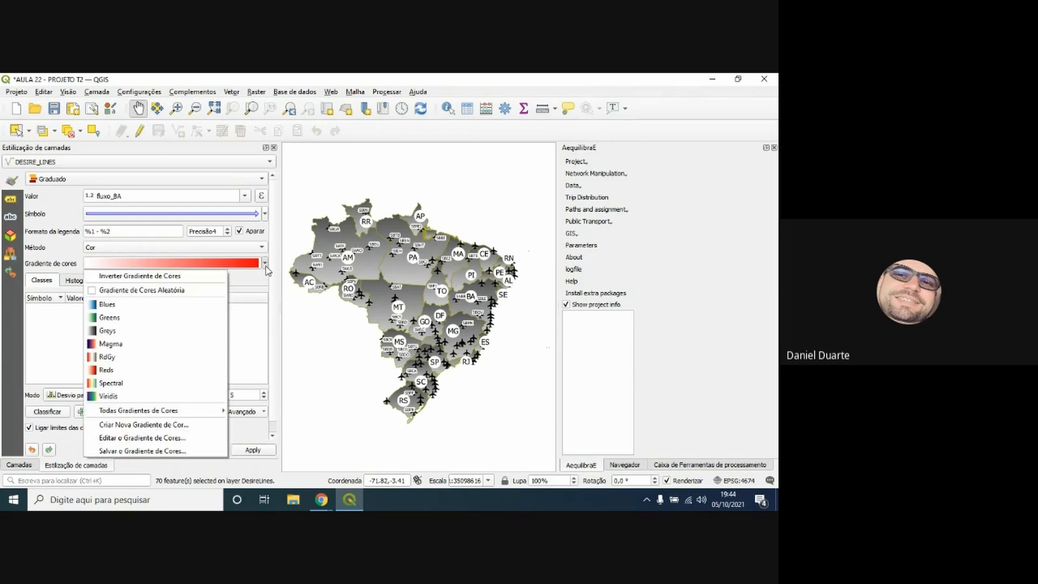
pyautogui.click(111, 384)
pyautogui.click(265, 264)
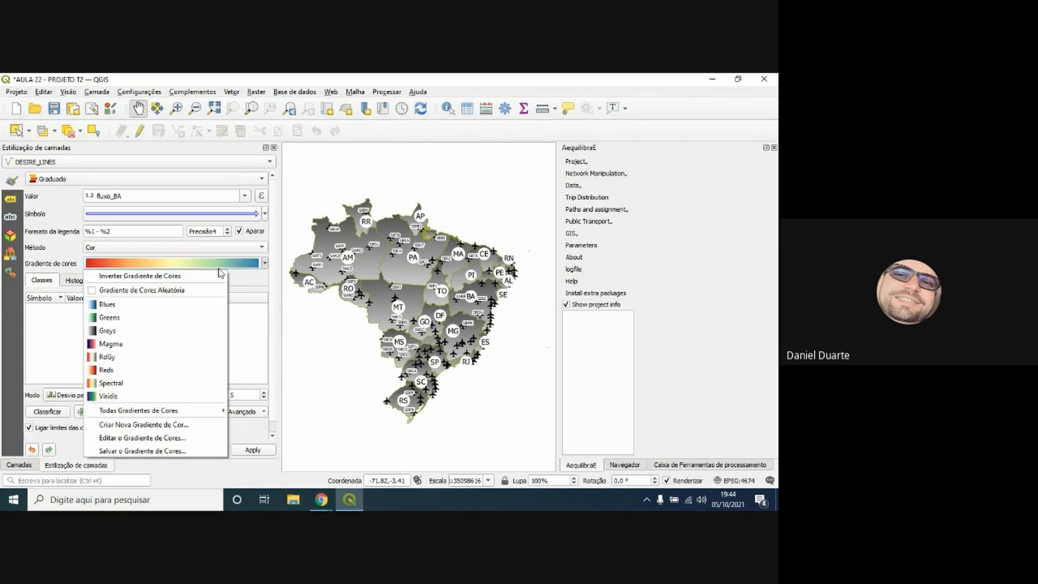
pyautogui.click(188, 274)
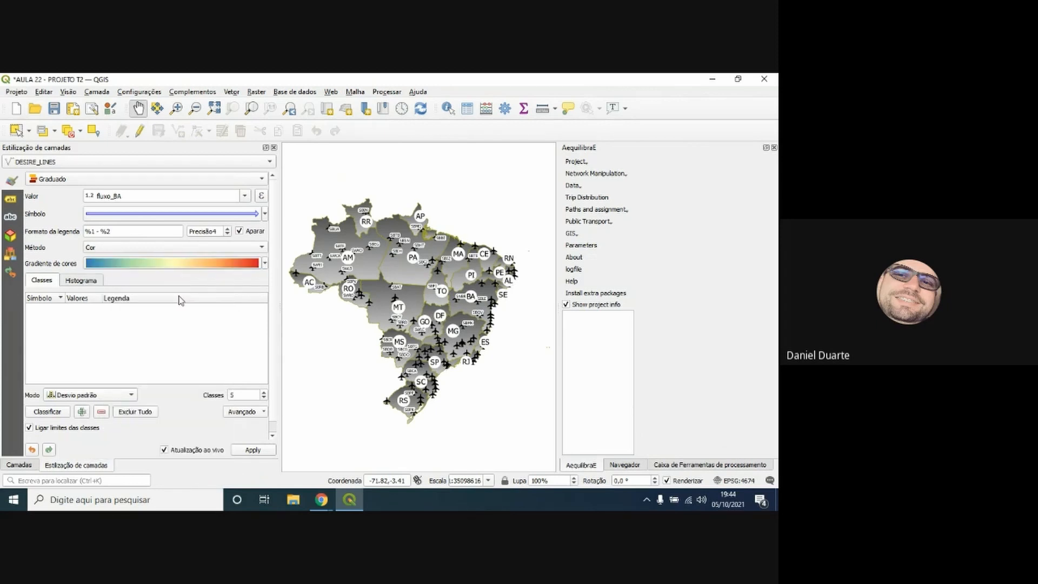
# Classify the flows by Quebra Natural (Jenks) and reduce the number of classes to 3
pyautogui.click(120, 398)
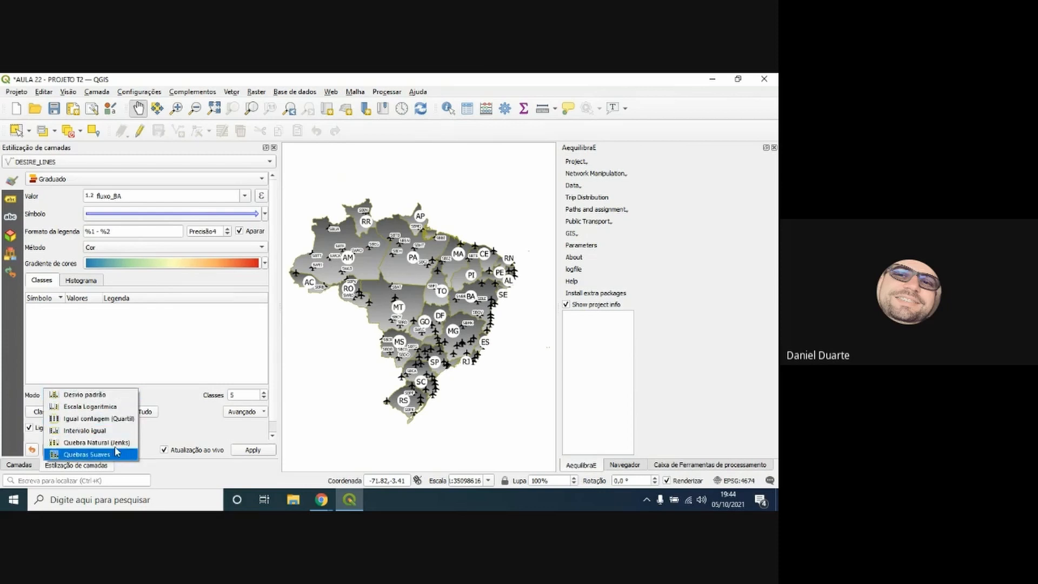
pyautogui.click(97, 442)
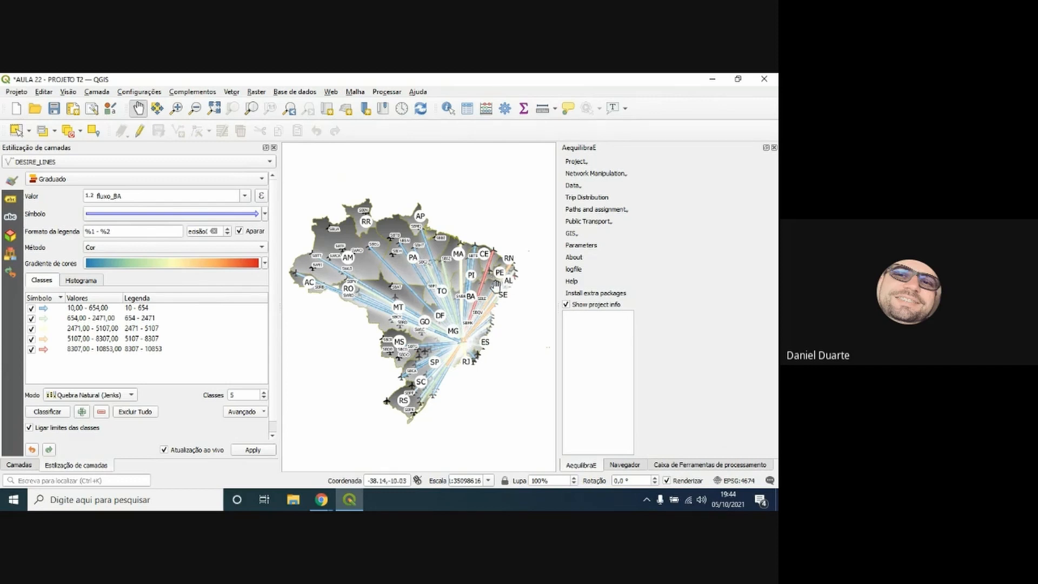
pyautogui.click(264, 399)
pyautogui.click(263, 399)
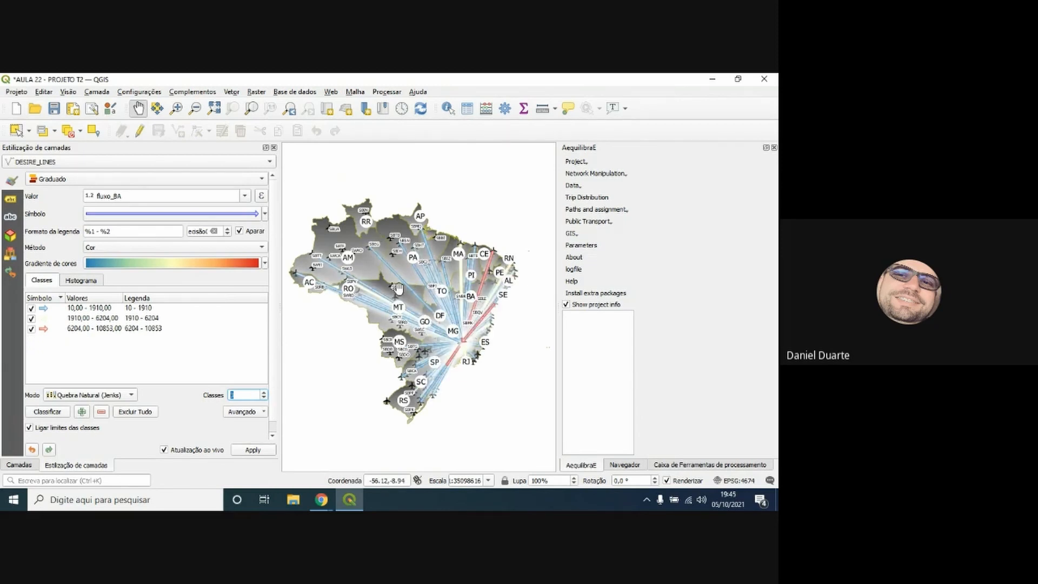
pyautogui.scroll(3, 460, 341)
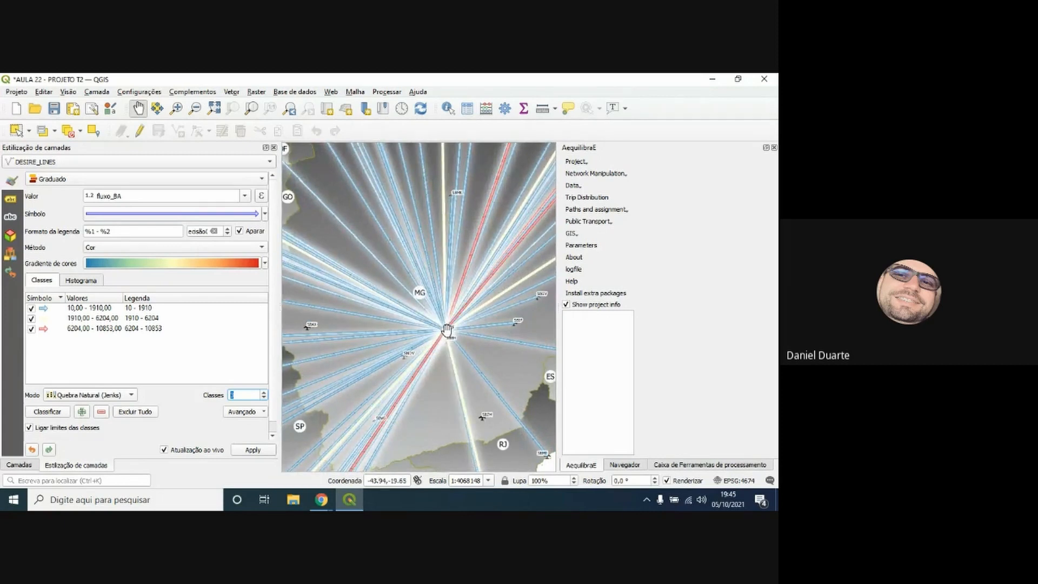
pyautogui.scroll(-4, 446, 329)
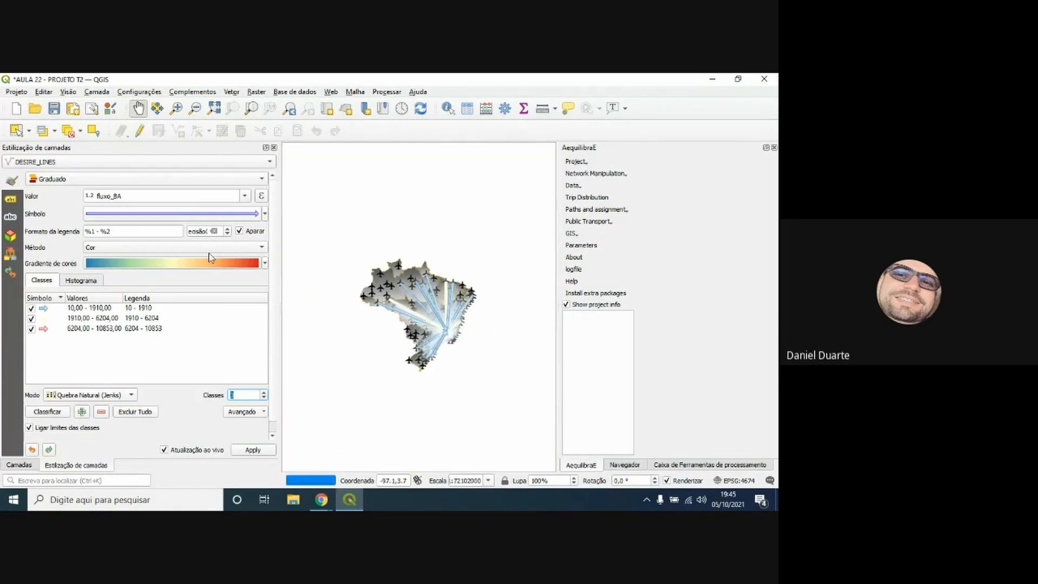
# Set the head type of the layer's Seta symbol to Simples, reverso and return to the class list
pyautogui.click(121, 215)
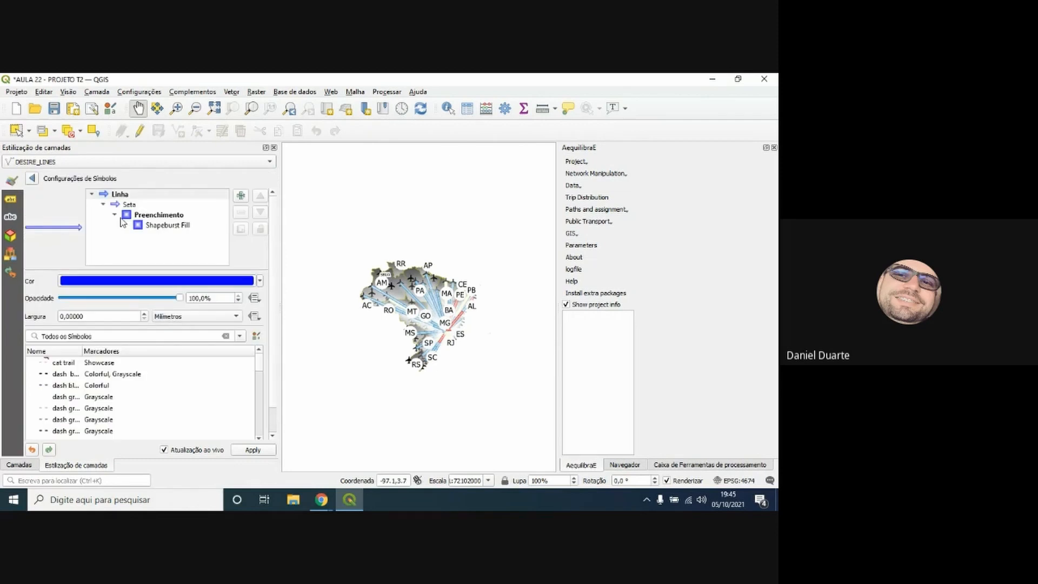
pyautogui.click(126, 205)
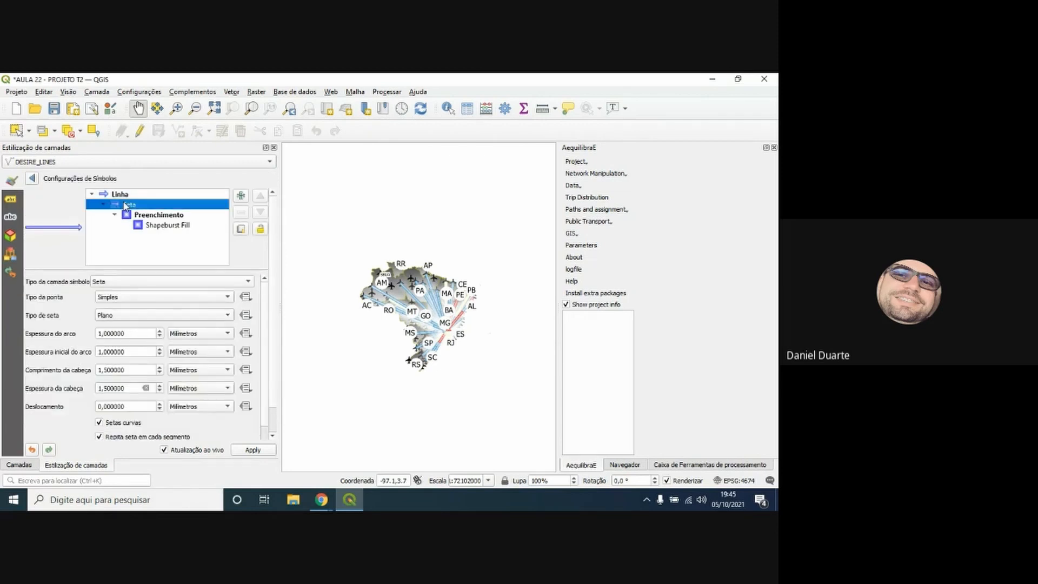
pyautogui.click(110, 299)
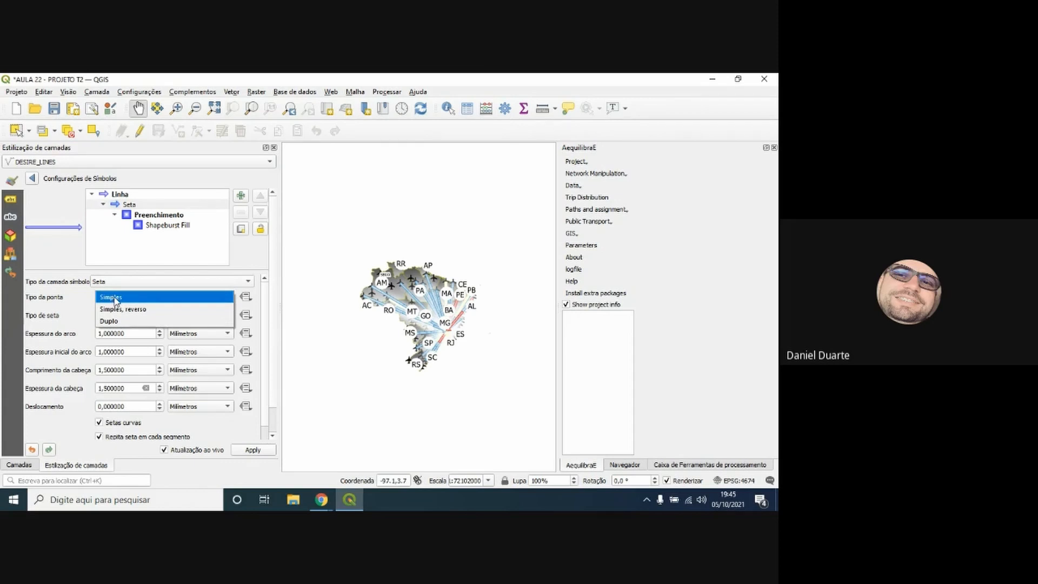
pyautogui.click(119, 309)
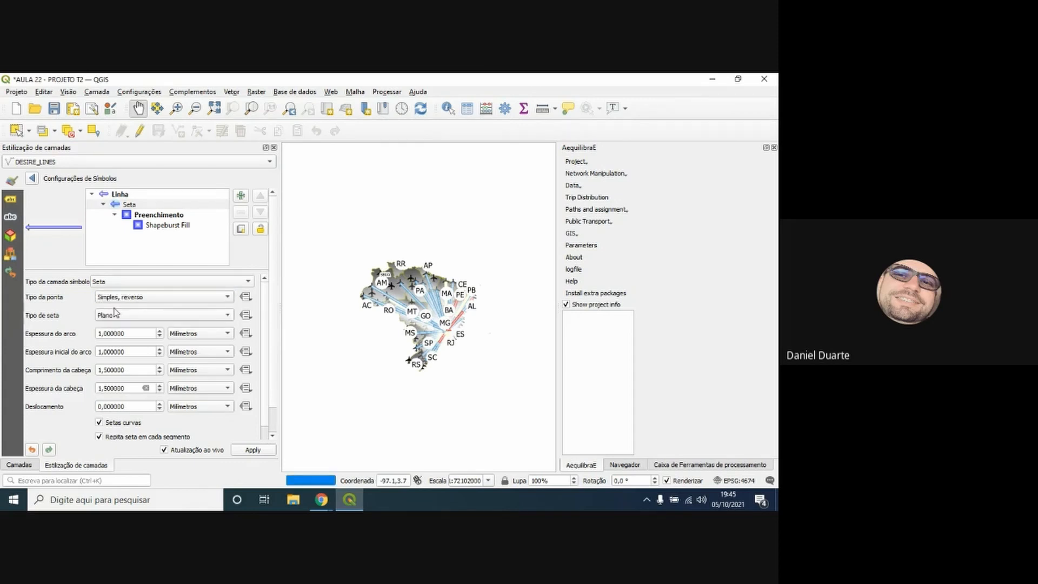
pyautogui.scroll(2, 428, 289)
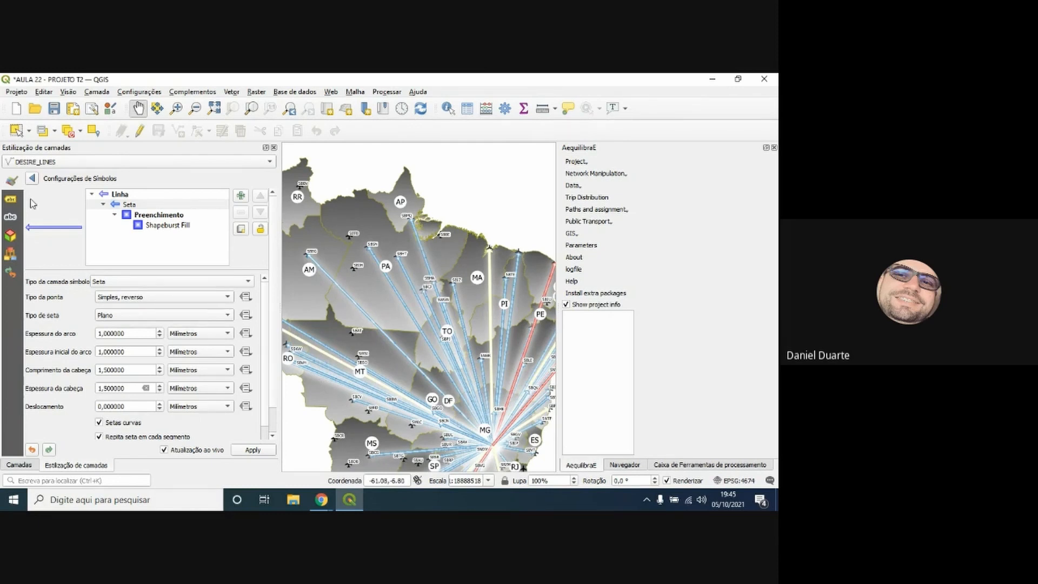
pyautogui.click(36, 179)
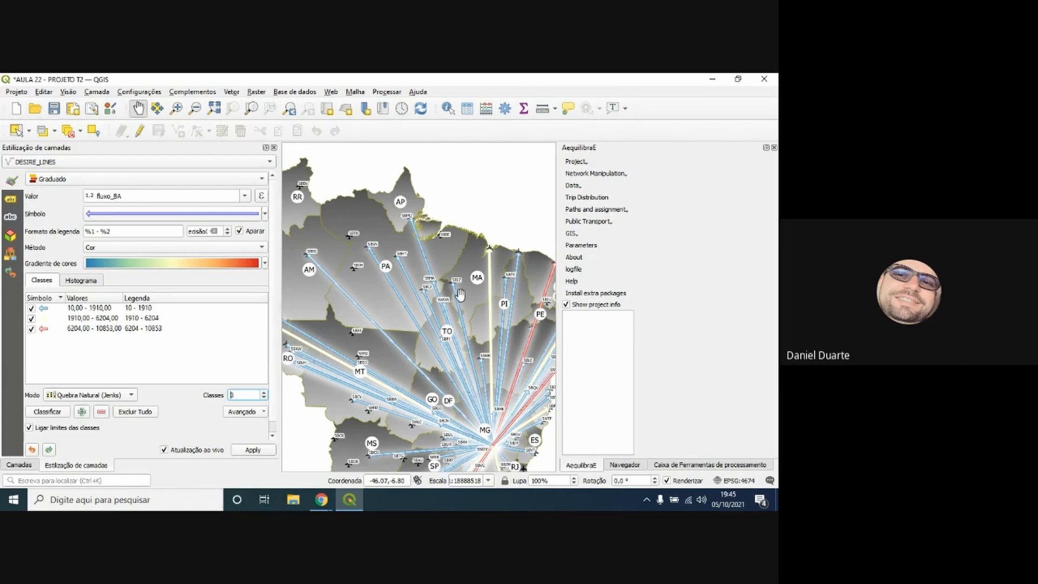
pyautogui.scroll(-1, 441, 294)
pyautogui.moveTo(441, 324); pyautogui.dragTo(449, 288)
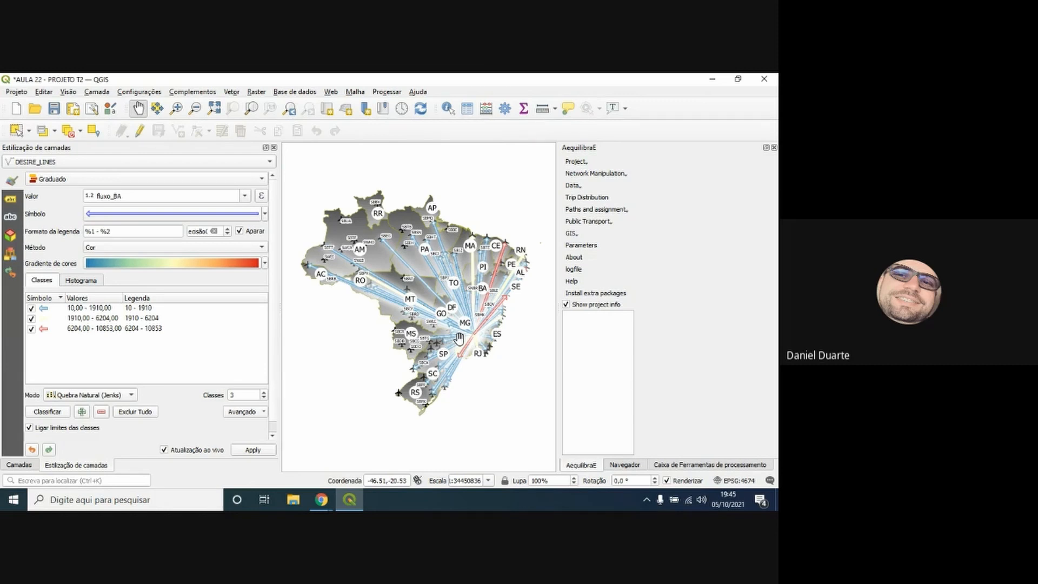
# Open the Seta (arrow) settings of the 10 - 1910 flow class
pyautogui.click(43, 309)
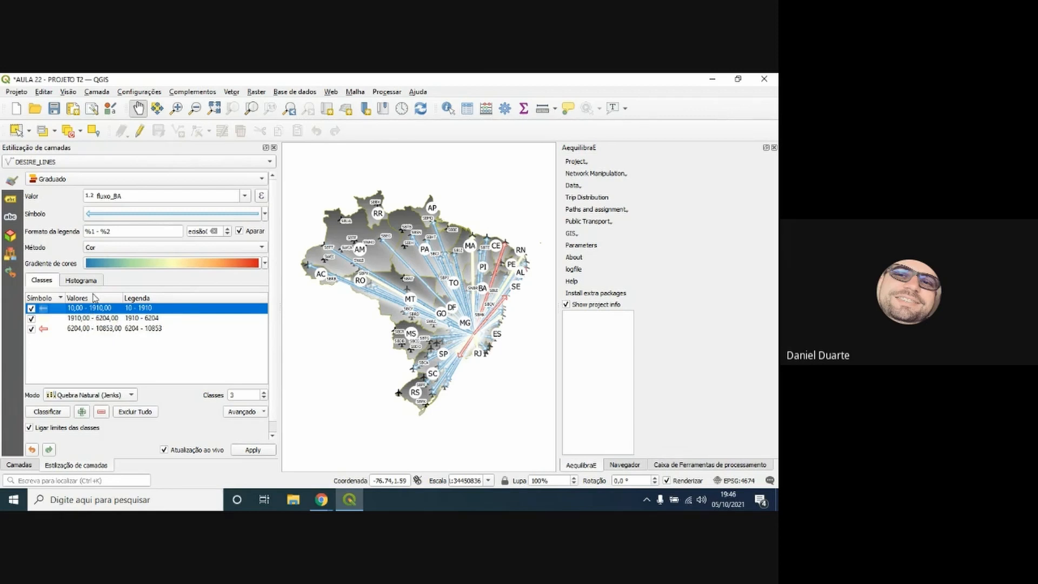
pyautogui.doubleClick(43, 309)
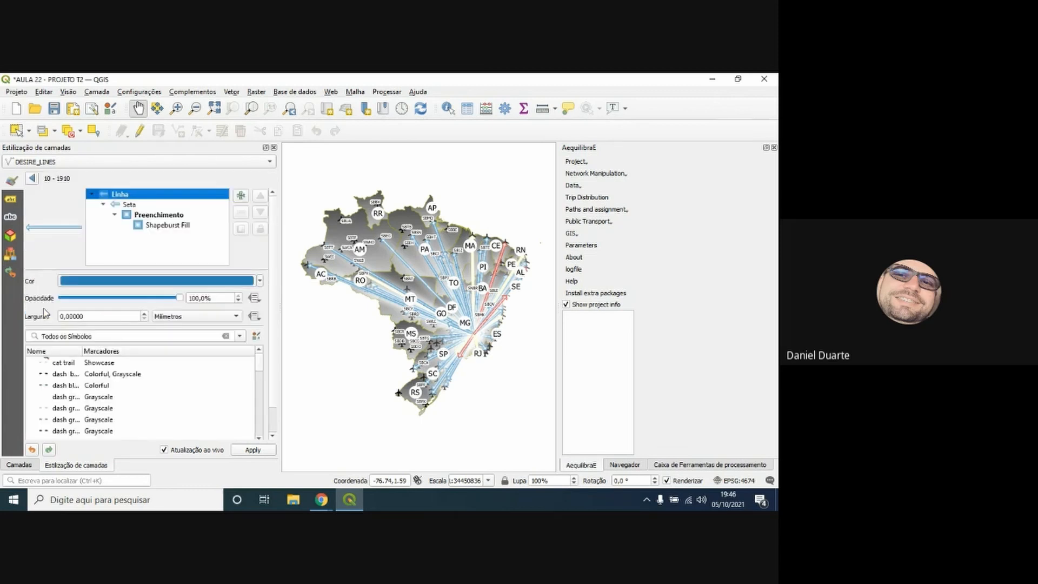
pyautogui.click(127, 205)
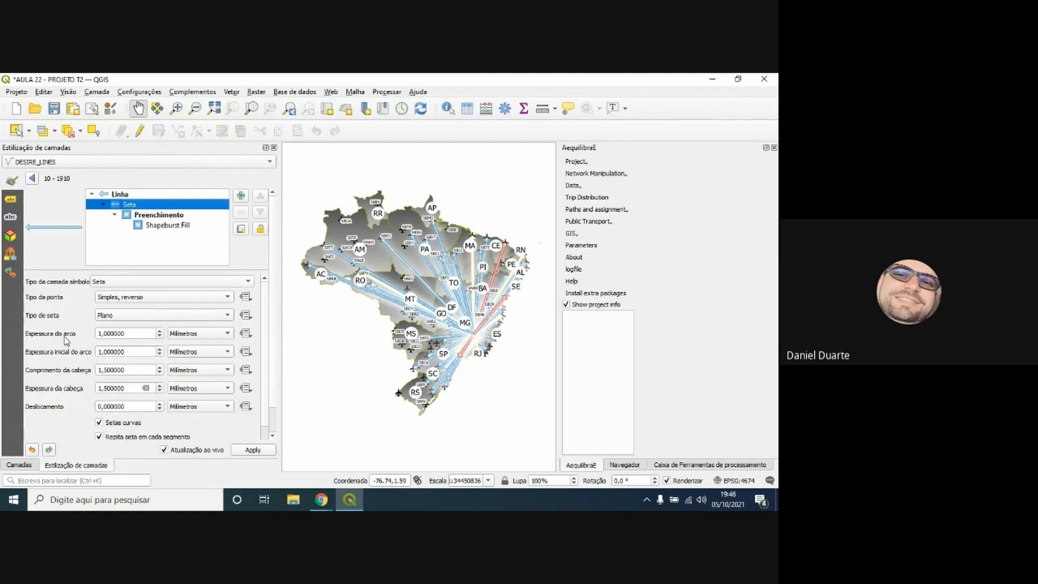
# Try larger arc thickness values on the 10 - 1910 class arrows, then set the thickness back to 1 mm
pyautogui.doubleClick(135, 334)
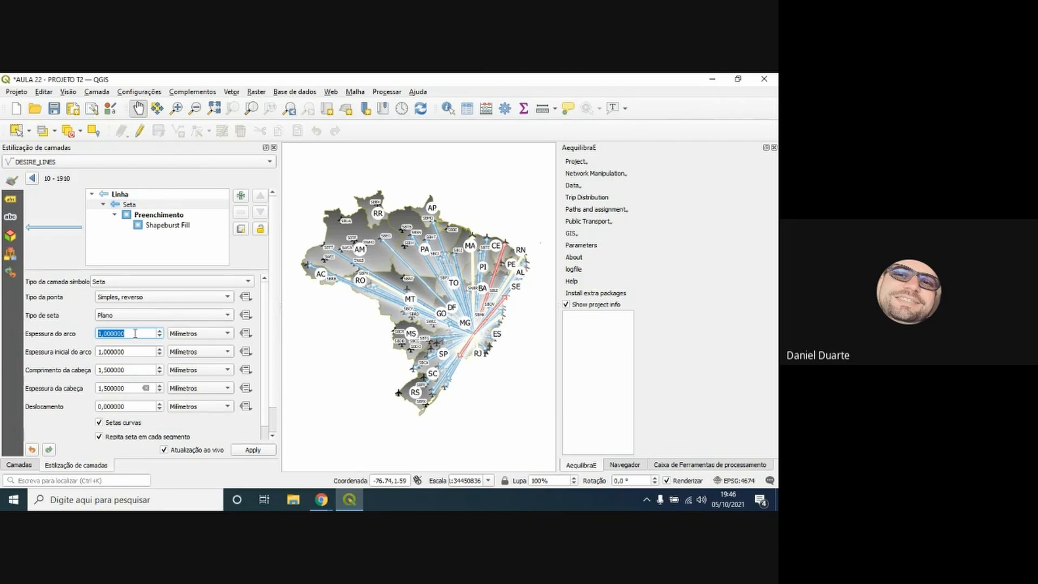
pyautogui.tripleClick(135, 333)
pyautogui.doubleClick(131, 334)
pyautogui.scroll(12, 163, 333)
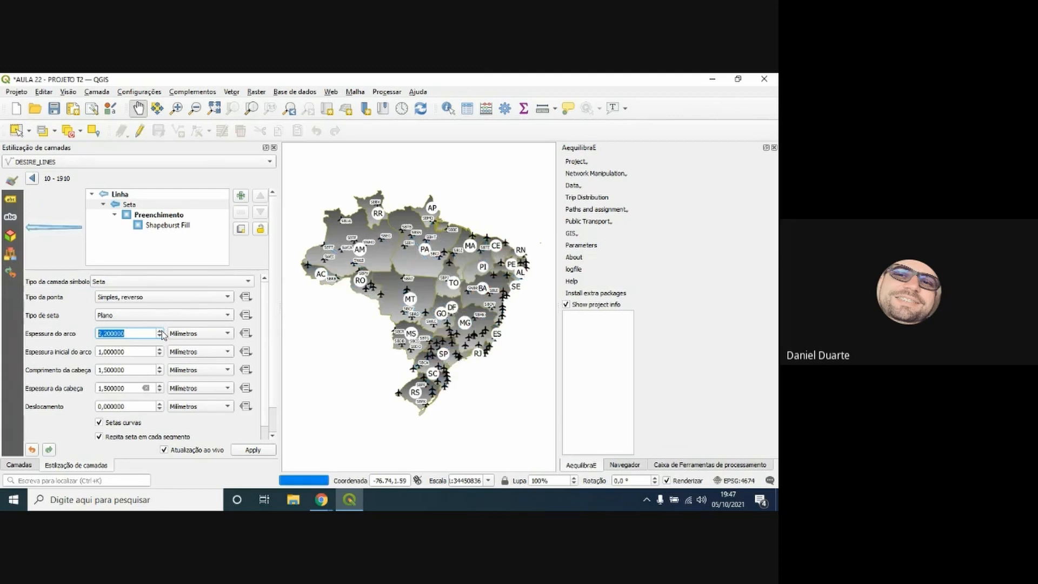
pyautogui.scroll(10, 162, 334)
pyautogui.scroll(-2, 162, 333)
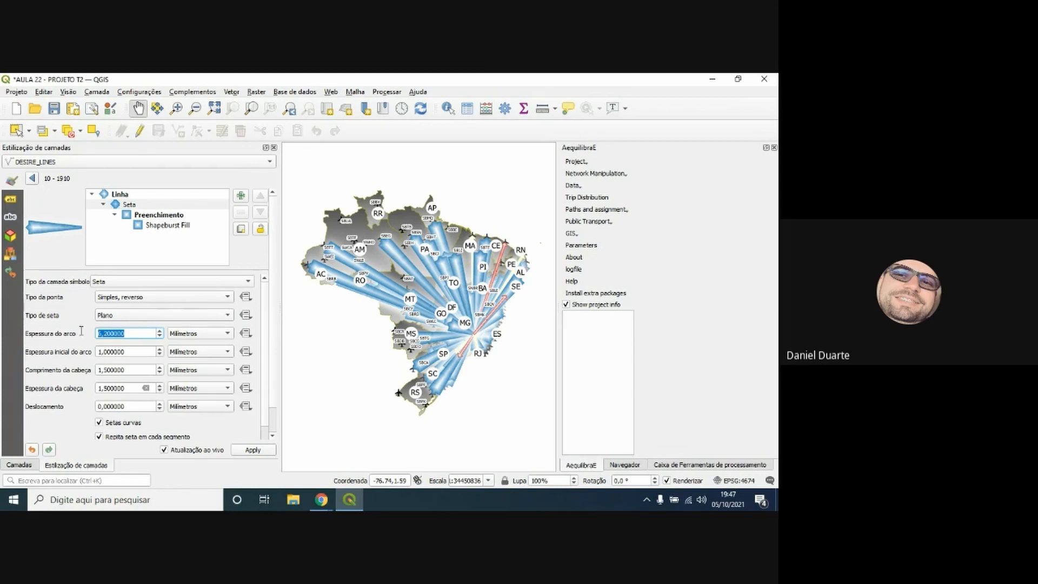
pyautogui.write('1')
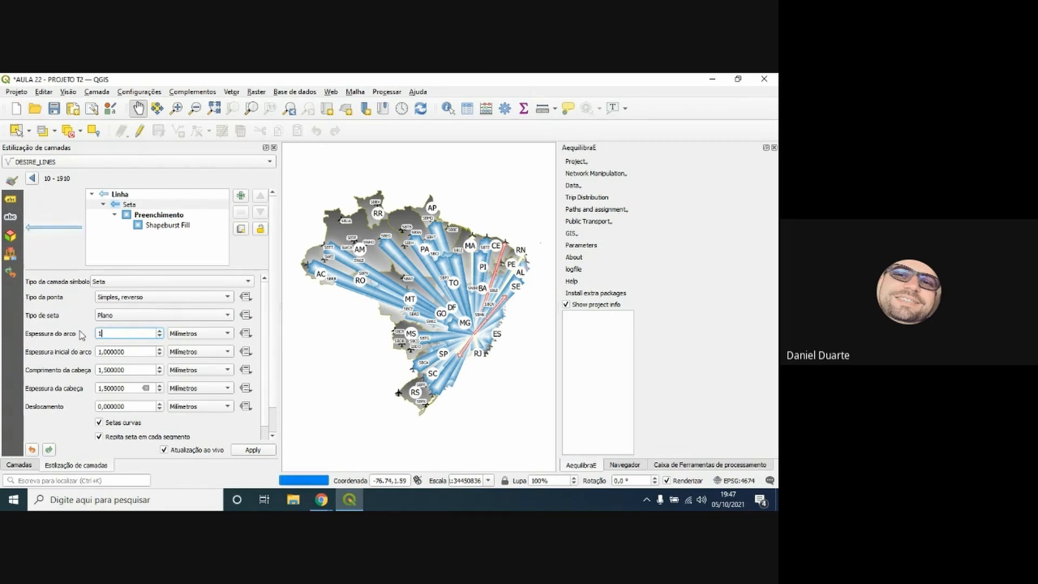
# Set the initial arc thickness (Espessura inicial do arco) of the 10 - 1910 class arrows to 0 mm
pyautogui.moveTo(143, 352); pyautogui.dragTo(97, 351)
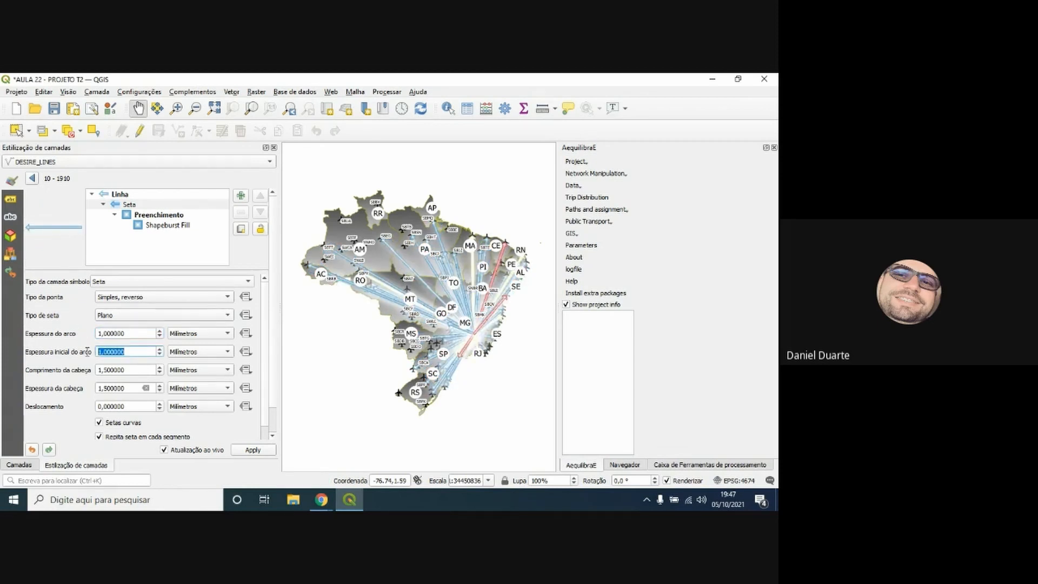
pyautogui.write('0')
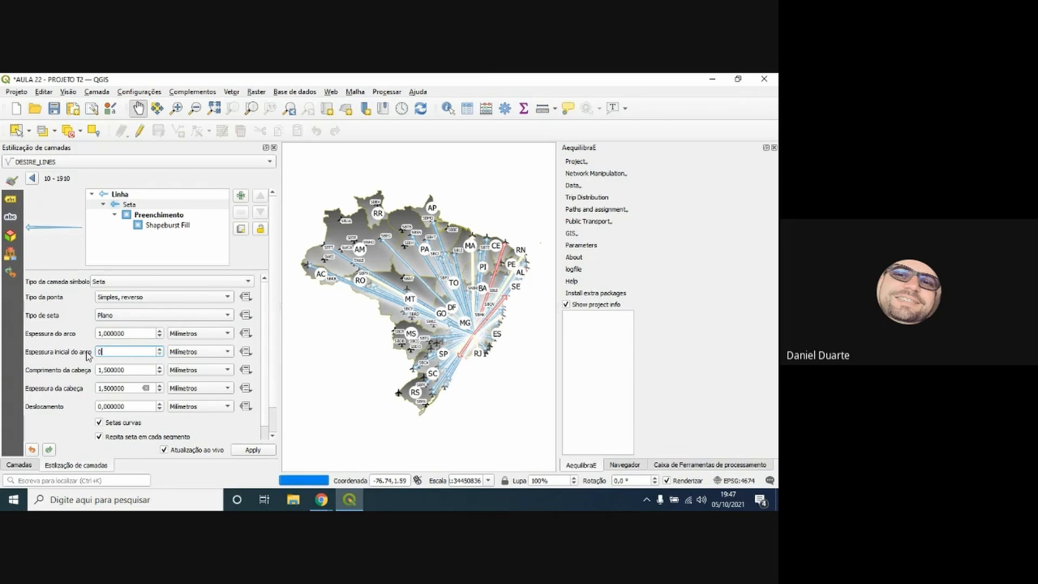
pyautogui.press('Tab')
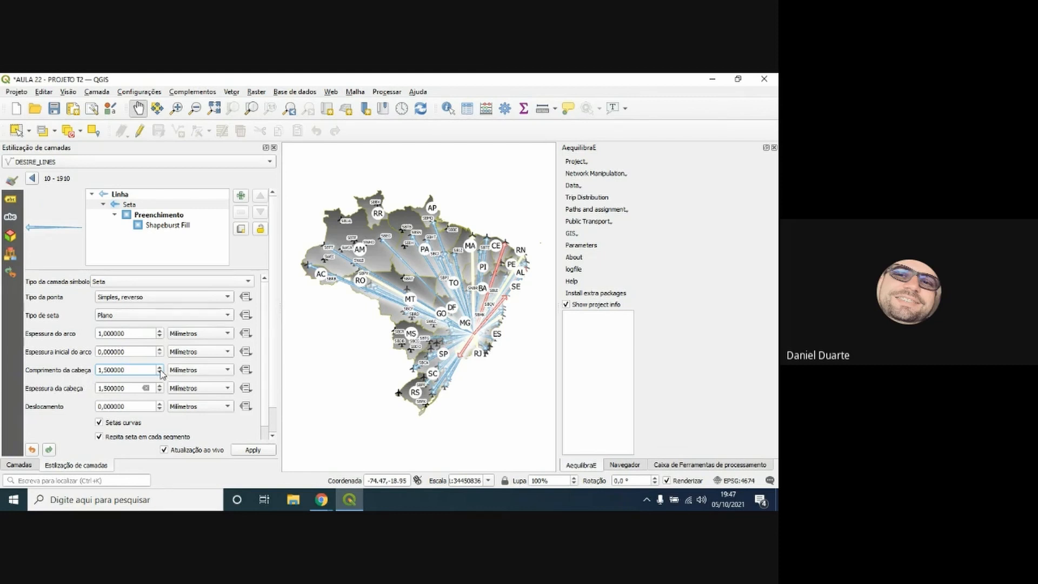
# Try other head lengths on the 10 - 1910 class arrows, then restore the length to 1,5 mm
pyautogui.click(160, 372)
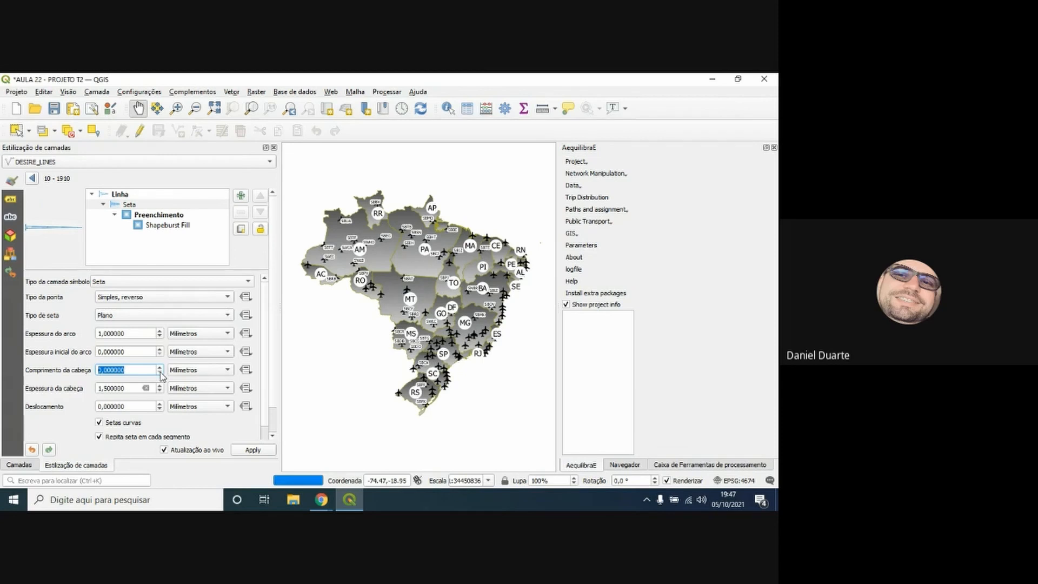
pyautogui.click(160, 368)
pyautogui.click(160, 368)
pyautogui.doubleClick(145, 371)
pyautogui.moveTo(145, 371); pyautogui.dragTo(107, 371)
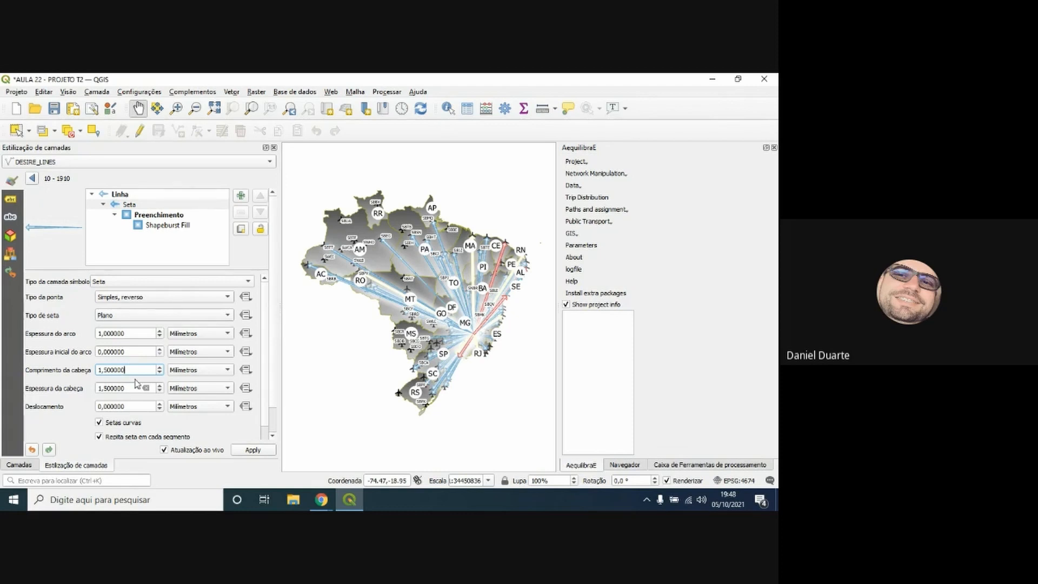
# For the 1910 - 6204 class arrows, set the arc thickness to 3 mm and the initial arc thickness to 0 mm
pyautogui.click(32, 180)
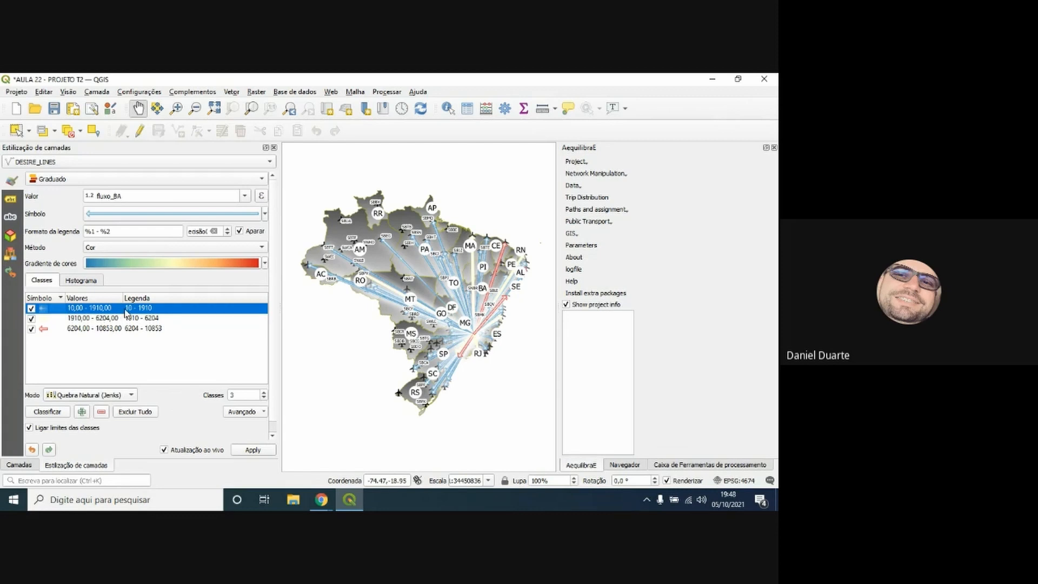
pyautogui.click(44, 319)
pyautogui.doubleClick(42, 320)
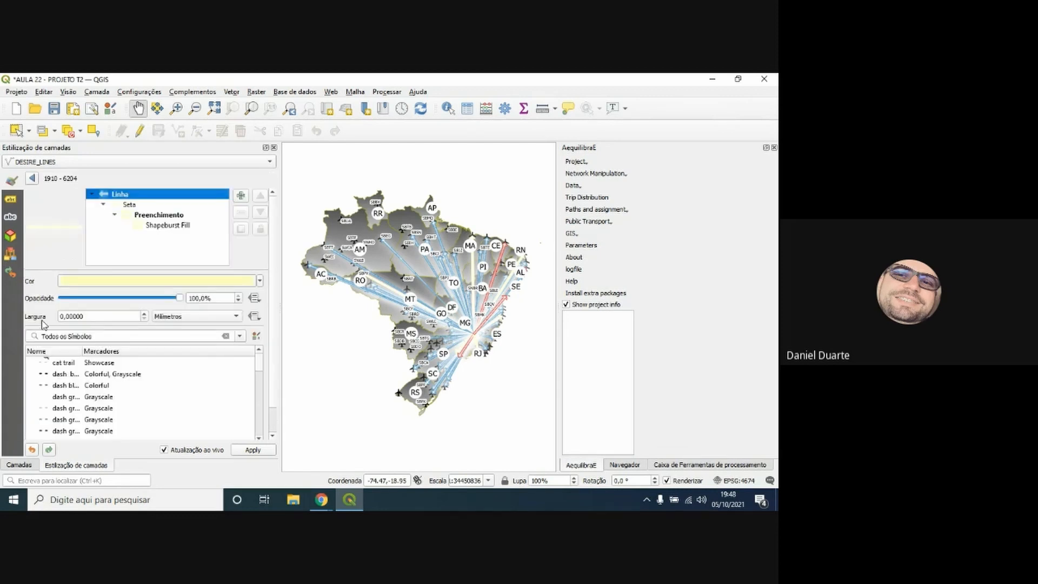
pyautogui.click(129, 206)
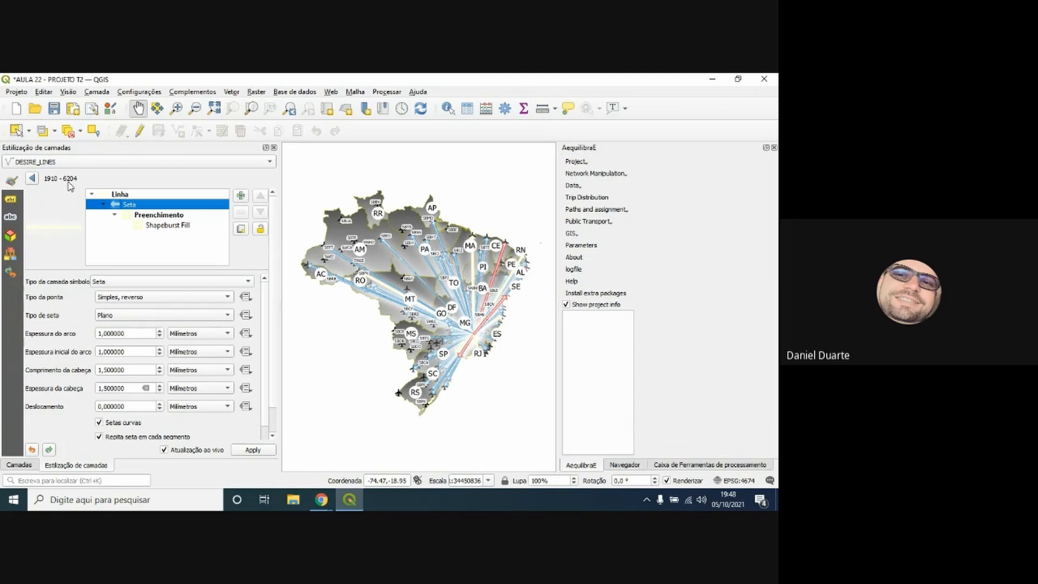
pyautogui.doubleClick(138, 333)
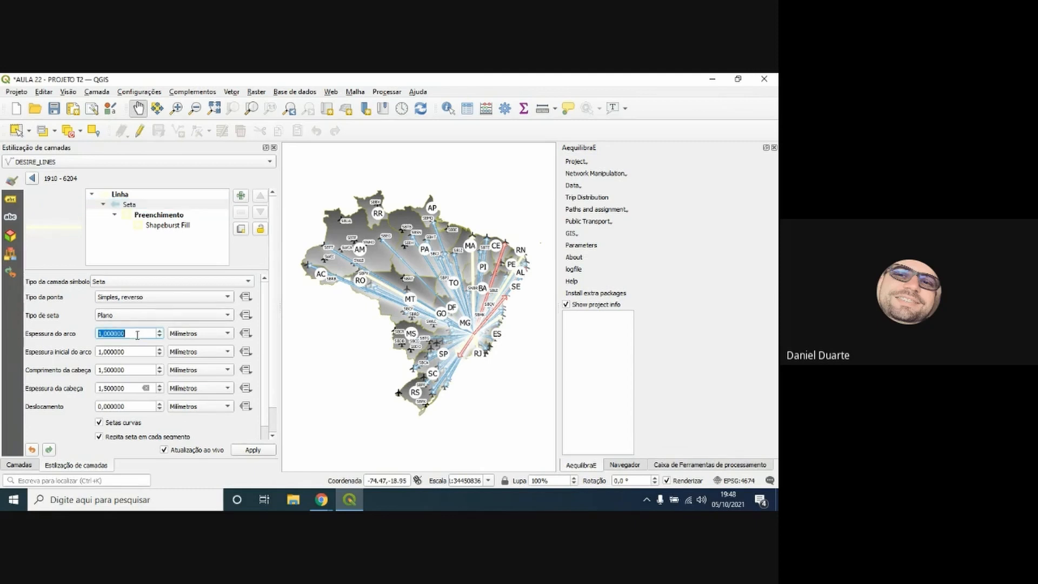
pyautogui.write('3')
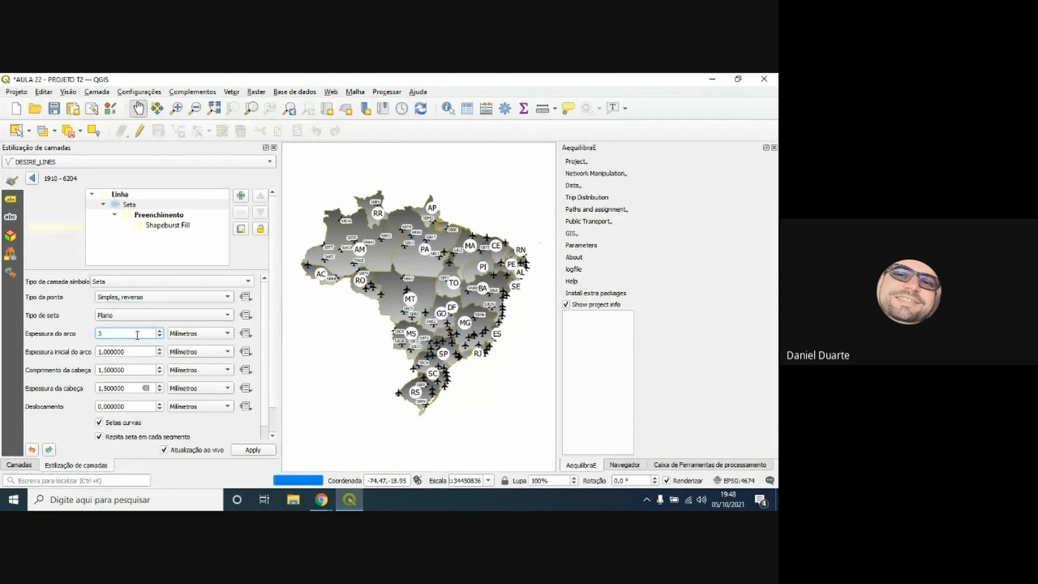
pyautogui.click(138, 352)
pyautogui.doubleClick(138, 352)
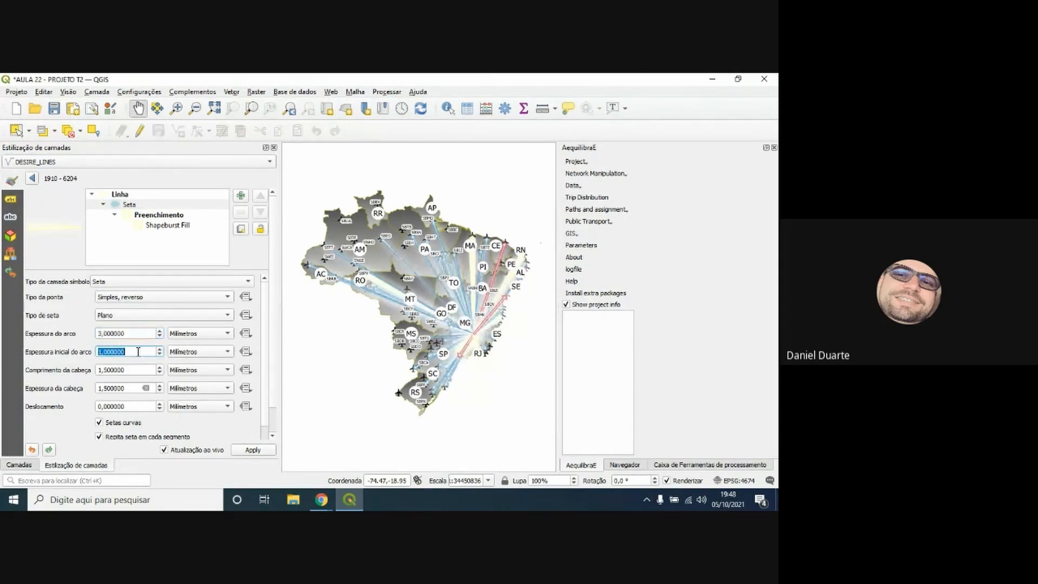
pyautogui.write('0')
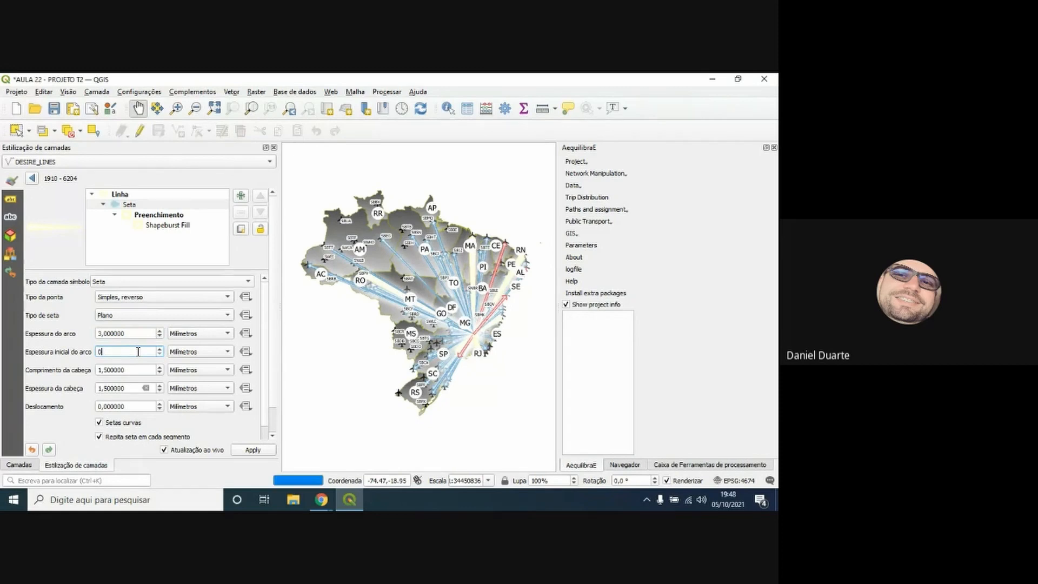
# Set both the head length and the head thickness of the 1910 - 6204 class arrows to 3,5 mm
pyautogui.click(99, 370)
pyautogui.press('Delete')
pyautogui.write('3')
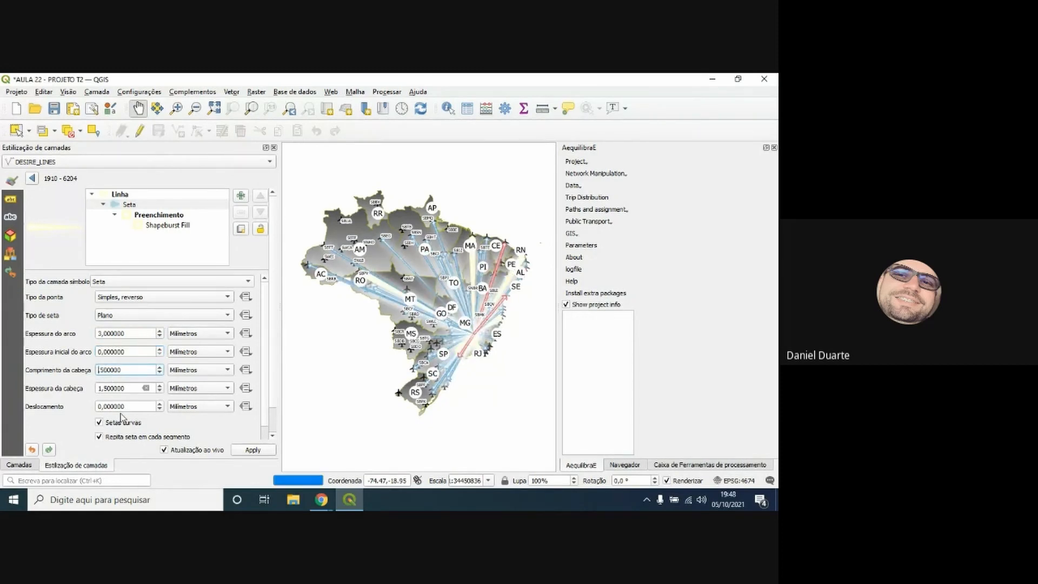
pyautogui.click(98, 389)
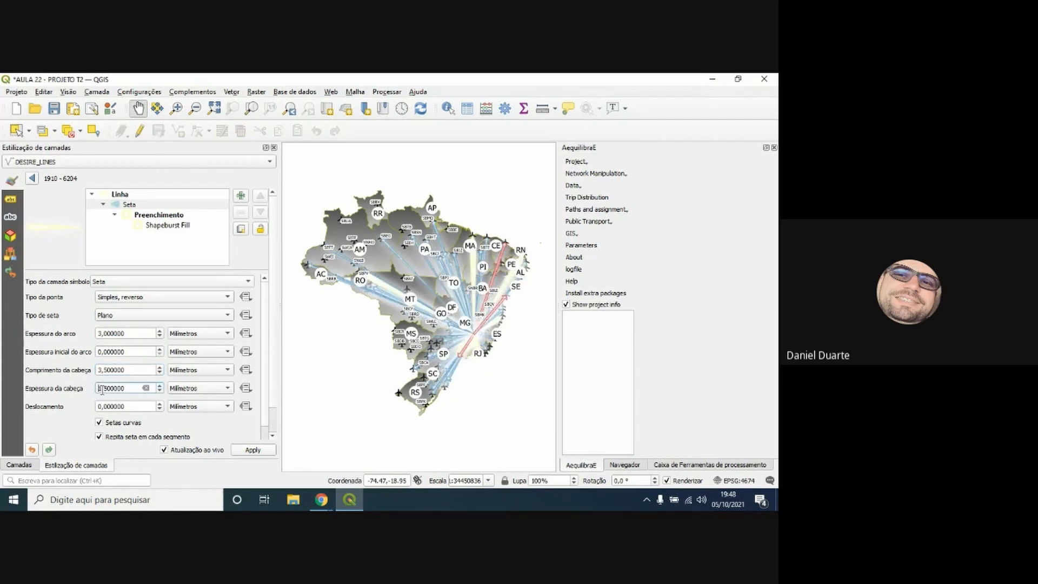
pyautogui.press('Delete')
pyautogui.write('3')
pyautogui.click(33, 179)
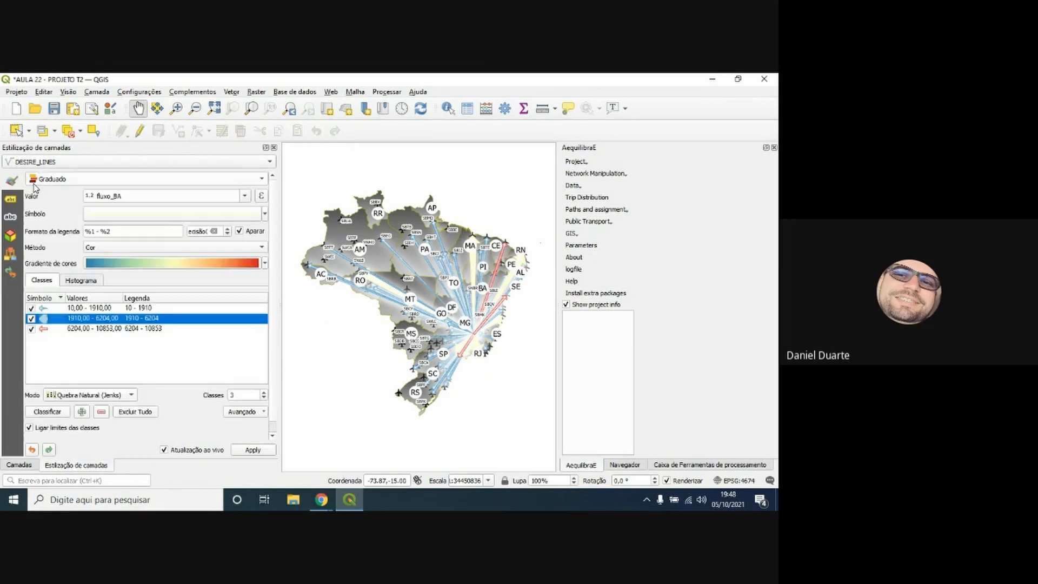
# For the 6204 - 10853 class arrows, set both the arc thickness and the initial arc thickness to 5 mm
pyautogui.click(45, 331)
pyautogui.doubleClick(46, 331)
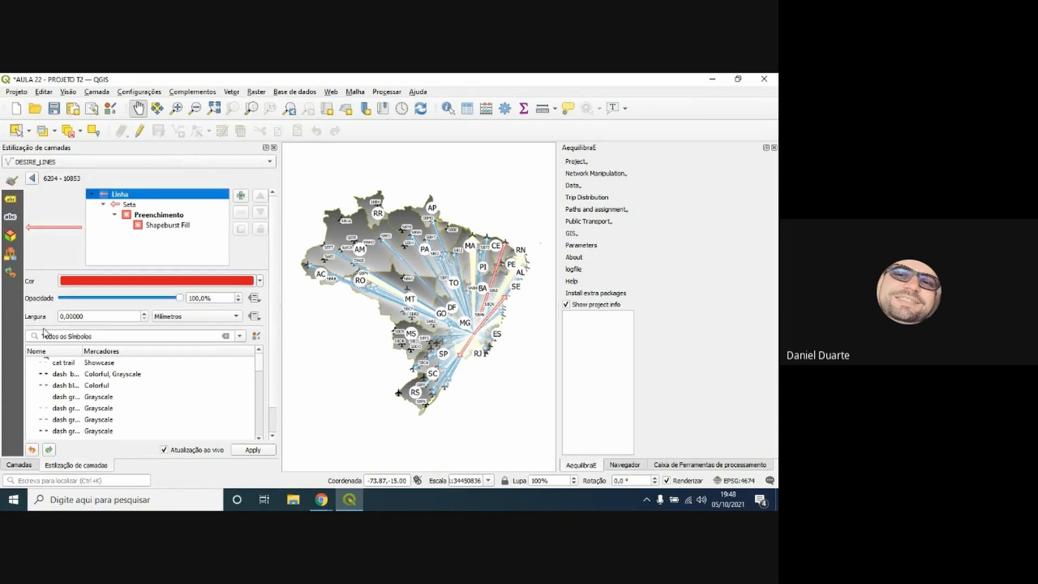
pyautogui.click(129, 209)
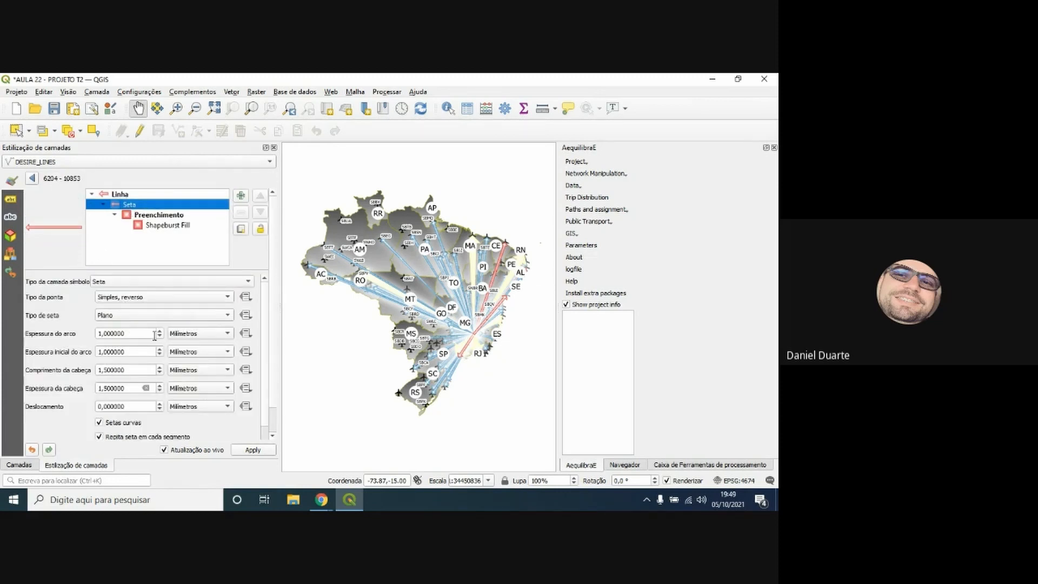
pyautogui.doubleClick(130, 333)
pyautogui.write('5')
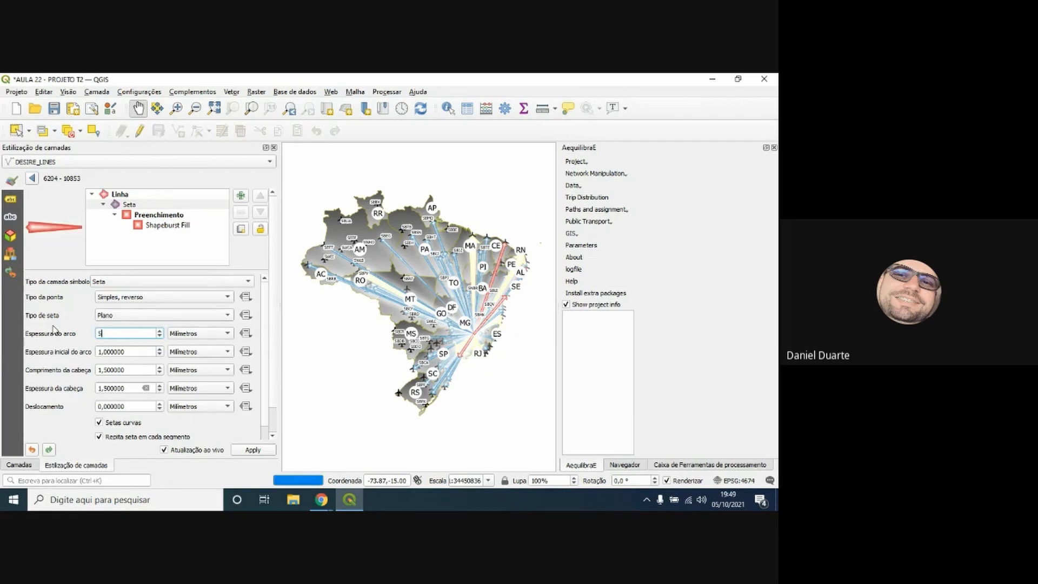
pyautogui.press('Tab')
pyautogui.write('5')
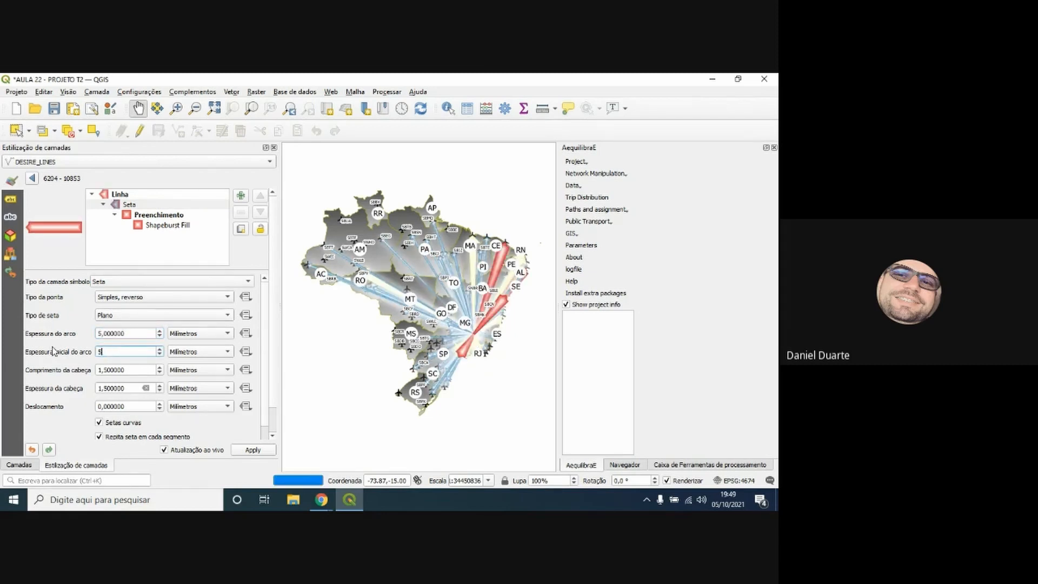
# Set both the head length and the head thickness of the 6204 - 10853 class arrows to 5,5 mm
pyautogui.click(99, 370)
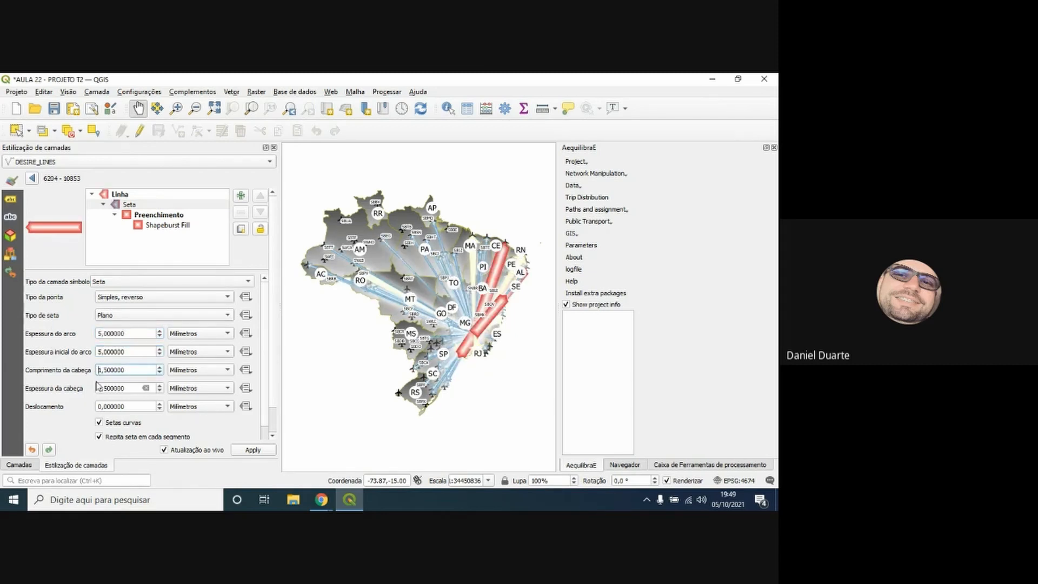
pyautogui.press('BackSpace')
pyautogui.write('5')
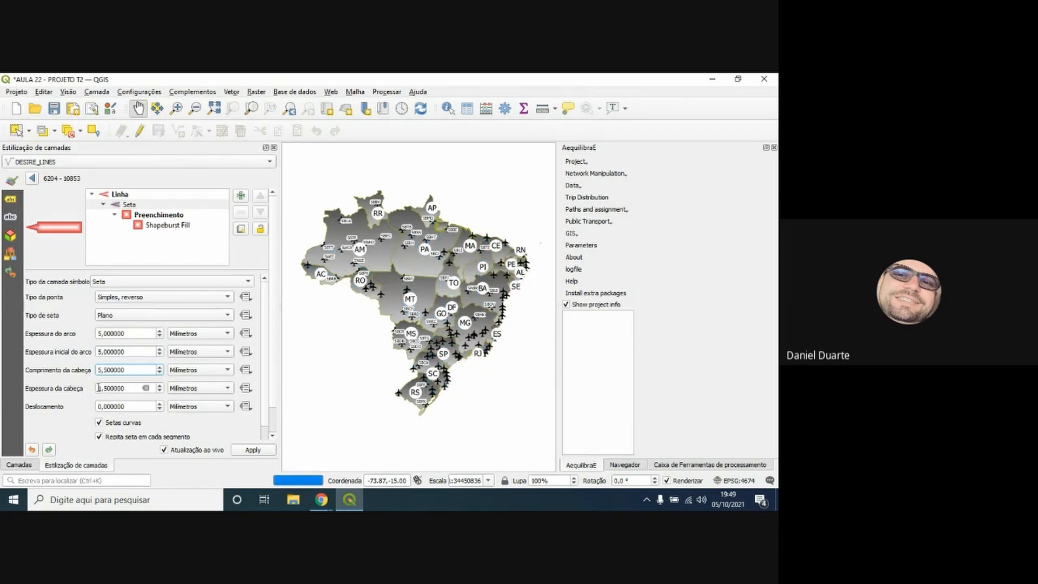
pyautogui.click(101, 388)
pyautogui.press('BackSpace')
pyautogui.write('5')
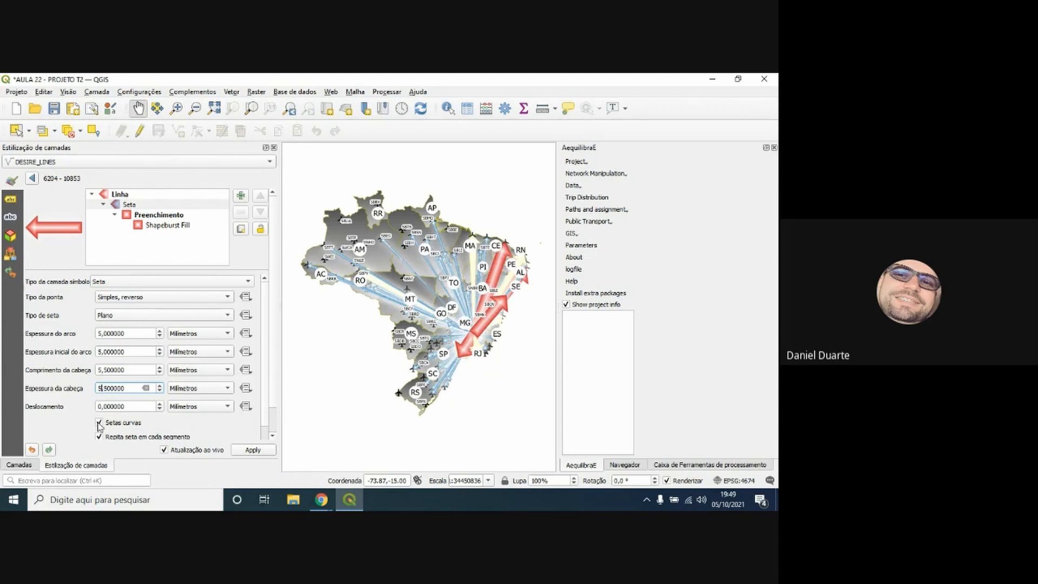
pyautogui.click(33, 179)
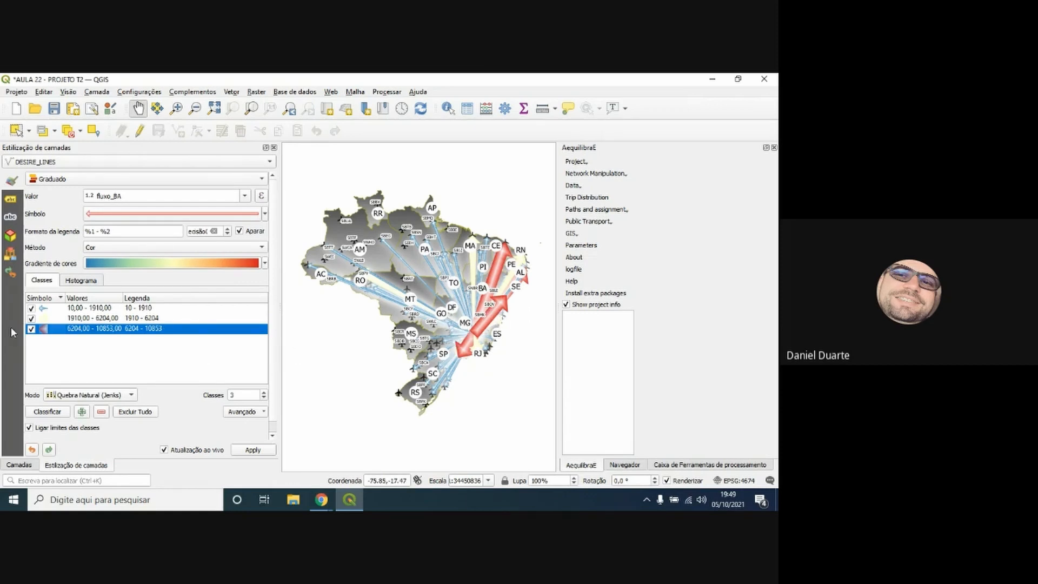
# Return to the layer list with the DESIRE_LINES classes expanded and narrow it to enlarge the map area
pyautogui.click(84, 311)
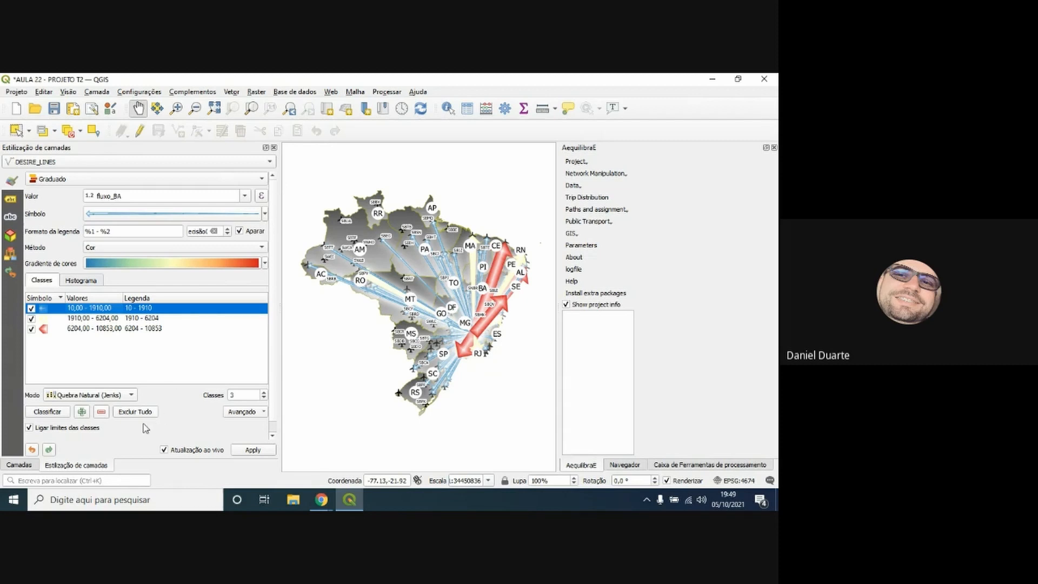
pyautogui.click(18, 465)
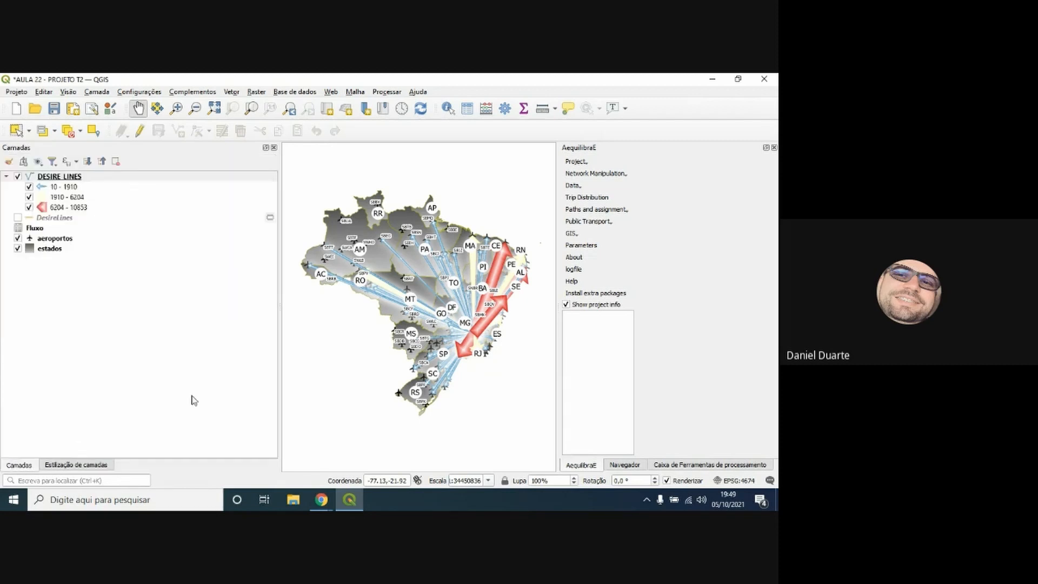
pyautogui.click(6, 176)
pyautogui.click(6, 177)
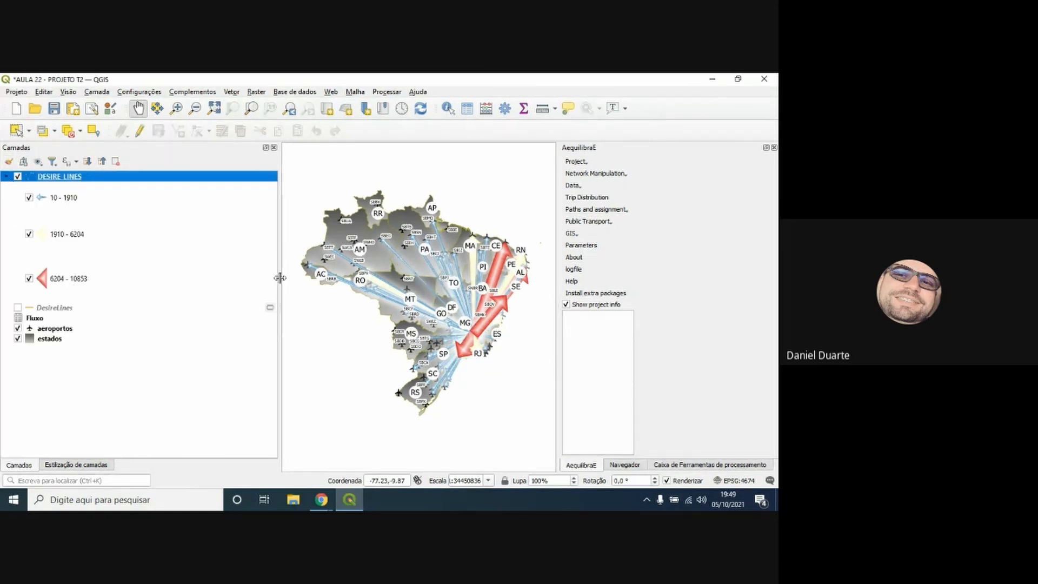
pyautogui.moveTo(279, 278); pyautogui.dragTo(142, 281)
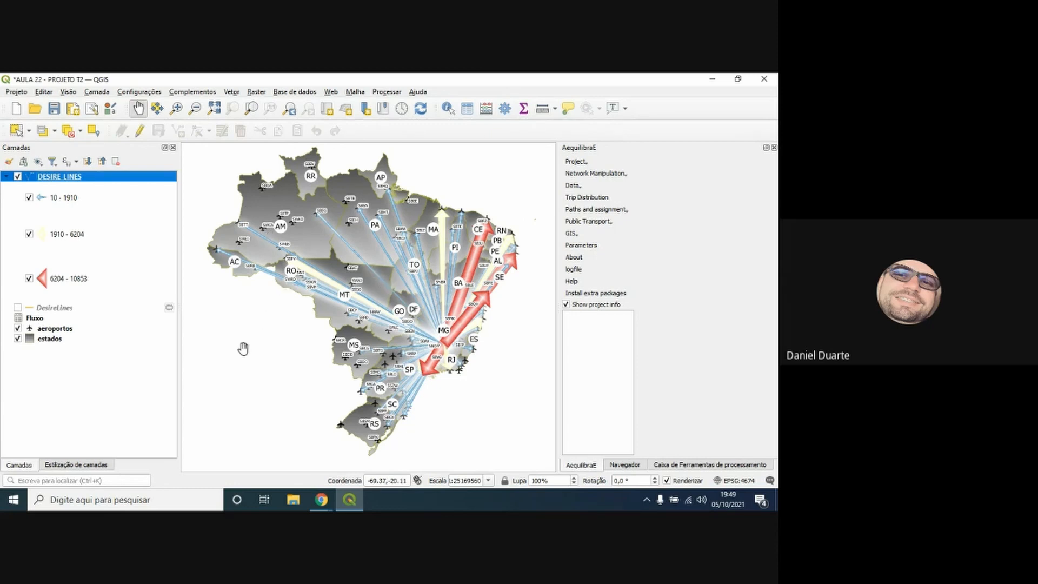
# Hide the DESIRE_LINES layer on the map and collapse its class legend
pyautogui.click(573, 236)
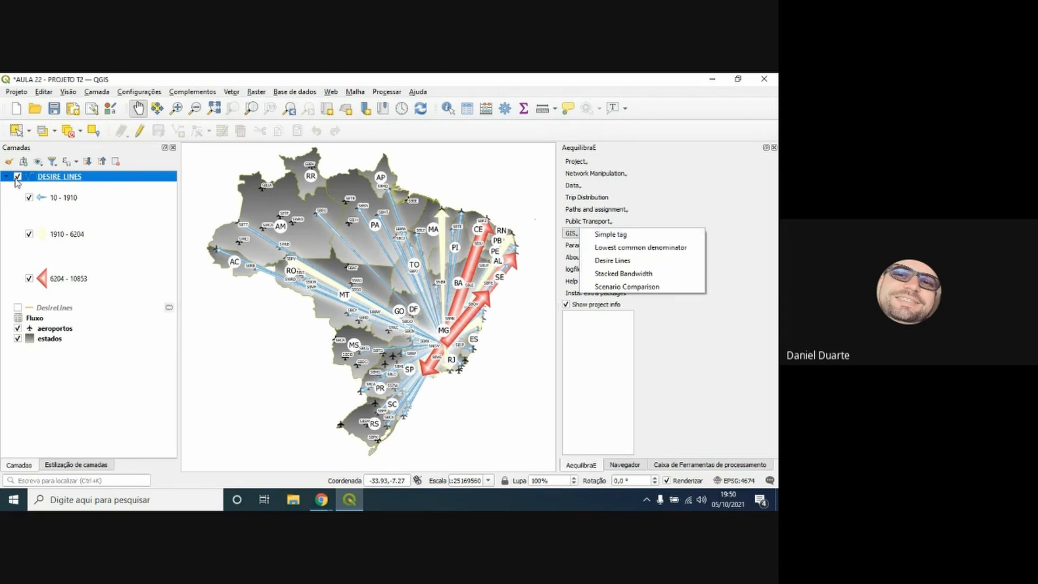
pyautogui.click(18, 176)
pyautogui.click(8, 177)
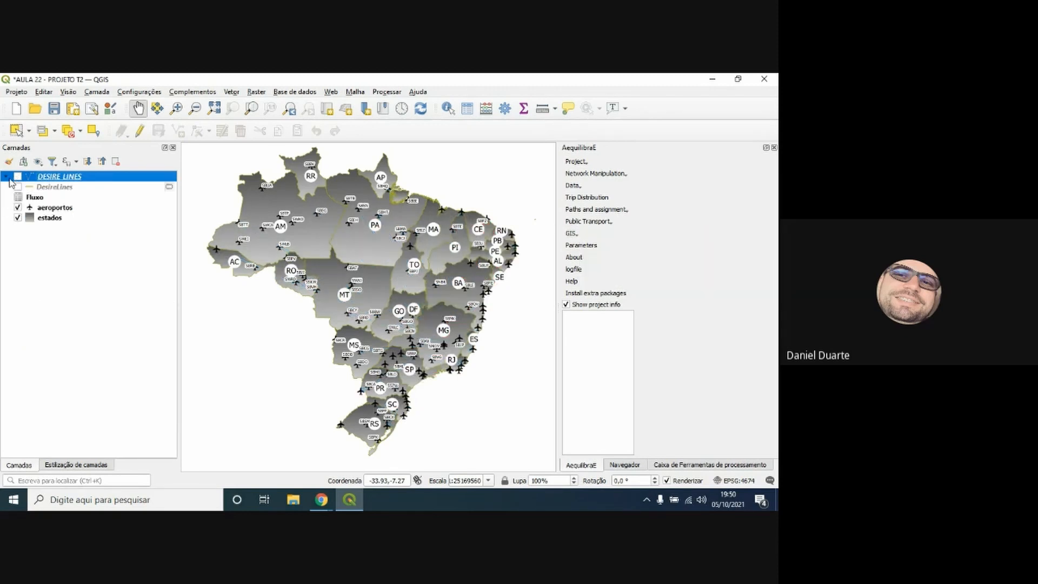
# Start the AequilibraE Desire Lines tool for the aeroportos layer with ID_ICAO as the ID field
pyautogui.click(573, 235)
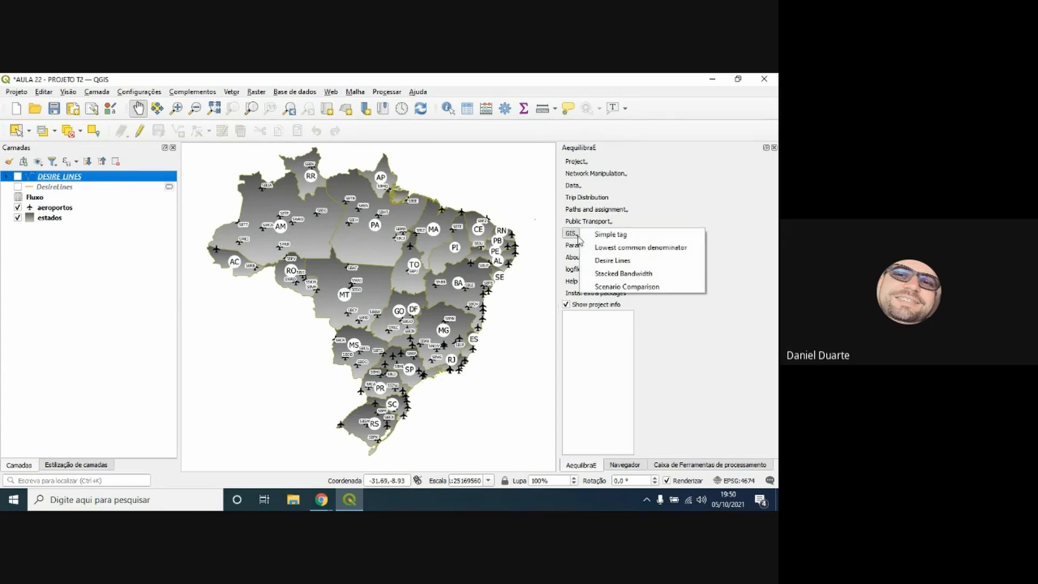
pyautogui.click(595, 261)
pyautogui.click(333, 253)
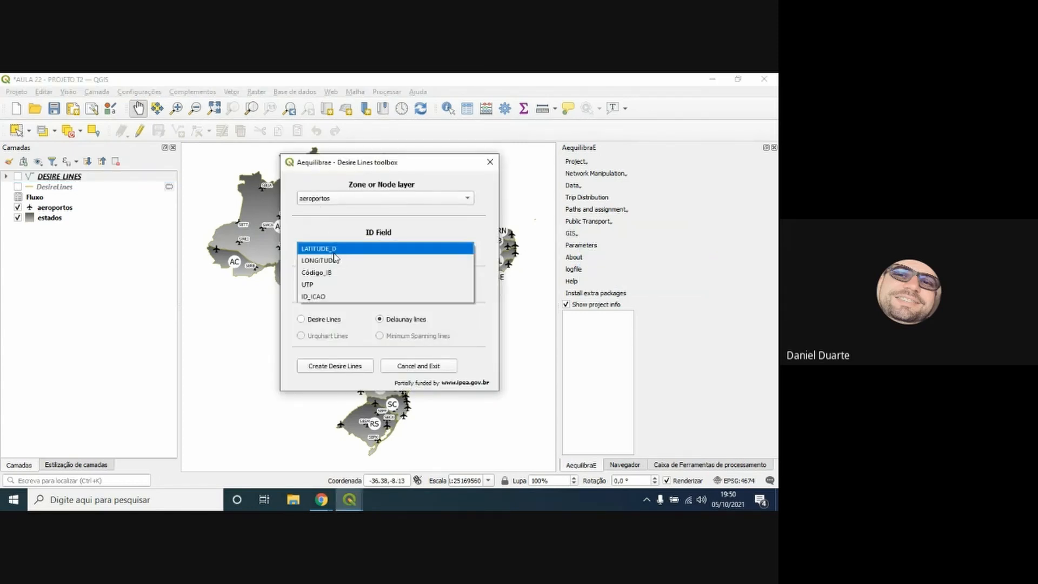
pyautogui.click(339, 299)
# Load the AequilibraE matrix MATRIZ.aem and create the lines with the Delaunay lines option
pyautogui.click(334, 287)
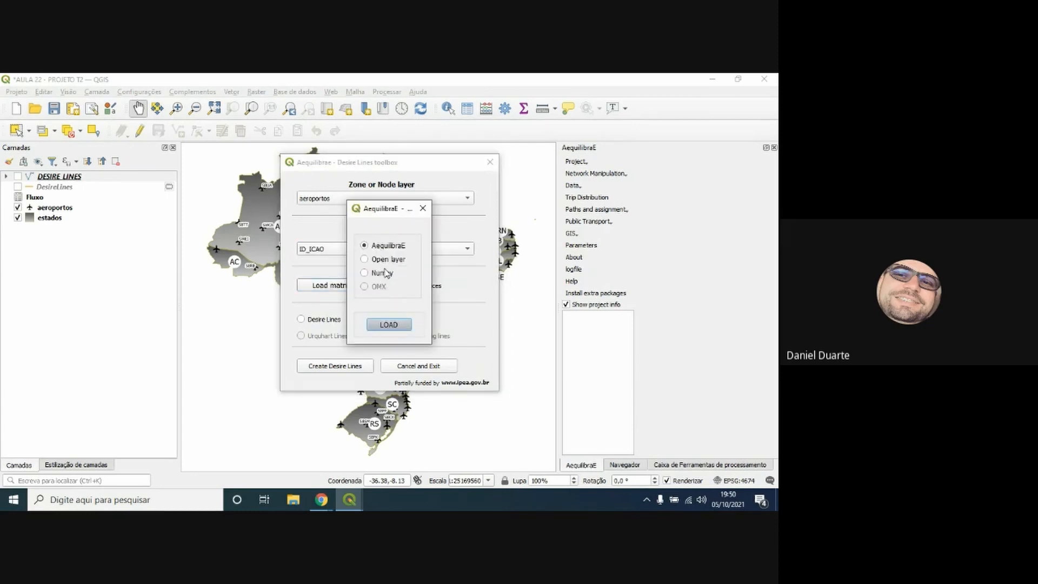
pyautogui.click(388, 324)
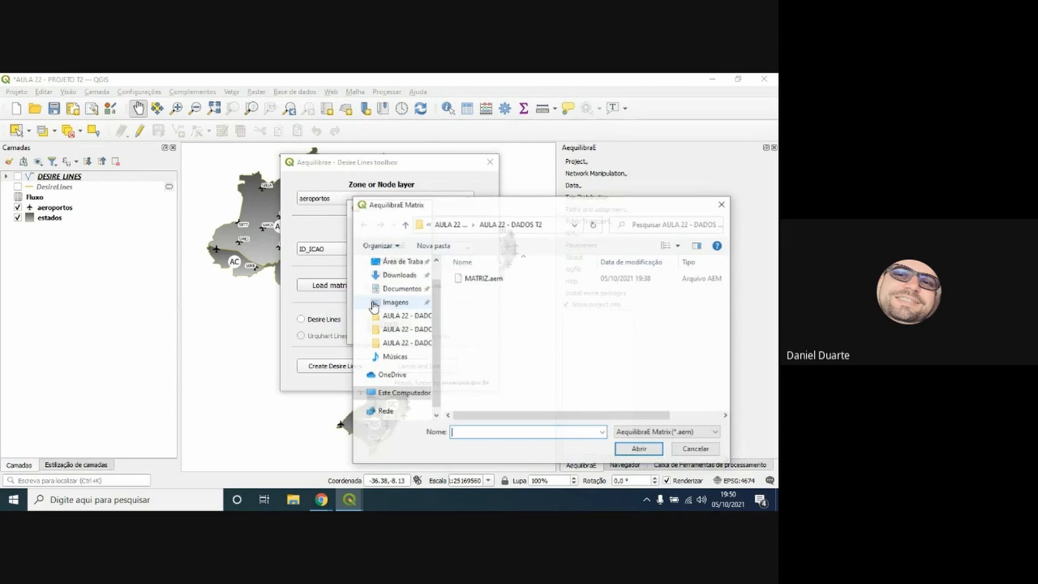
pyautogui.click(476, 278)
pyautogui.click(643, 449)
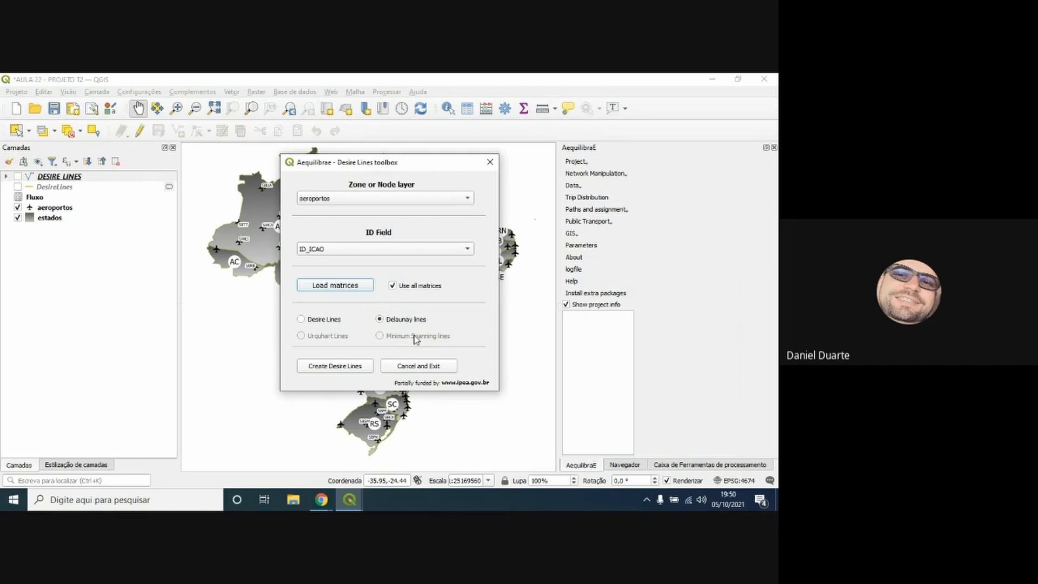
pyautogui.click(353, 367)
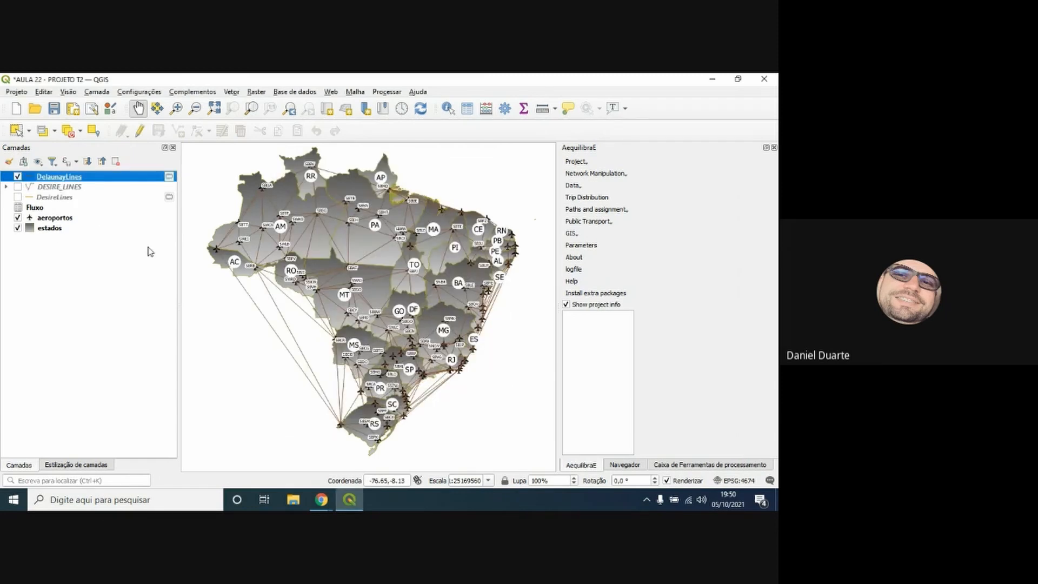
# Hide the aeroportos layer and inspect the flow fields in the DelaunayLines attribute table
pyautogui.click(19, 218)
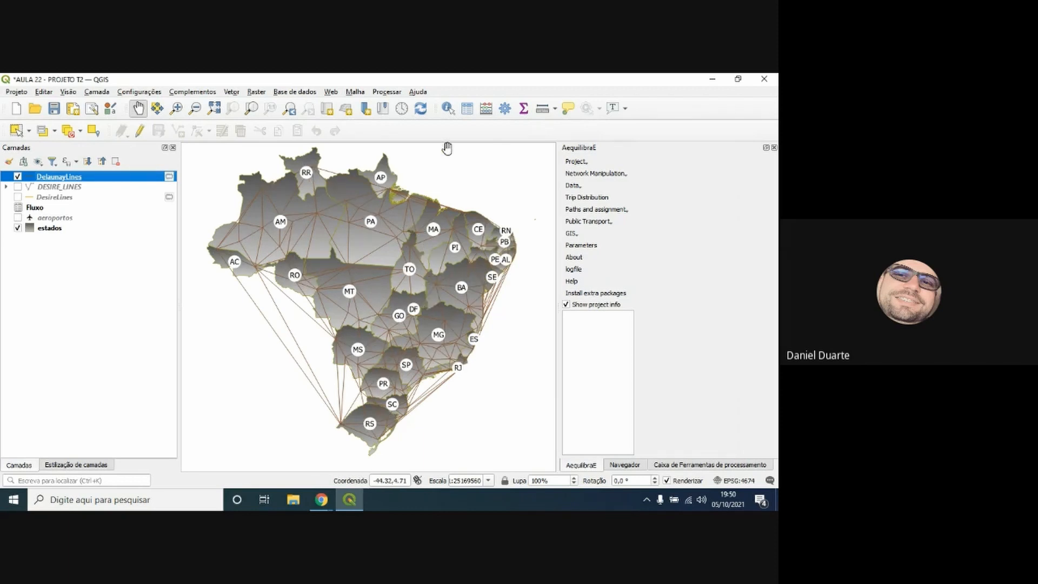
pyautogui.click(468, 109)
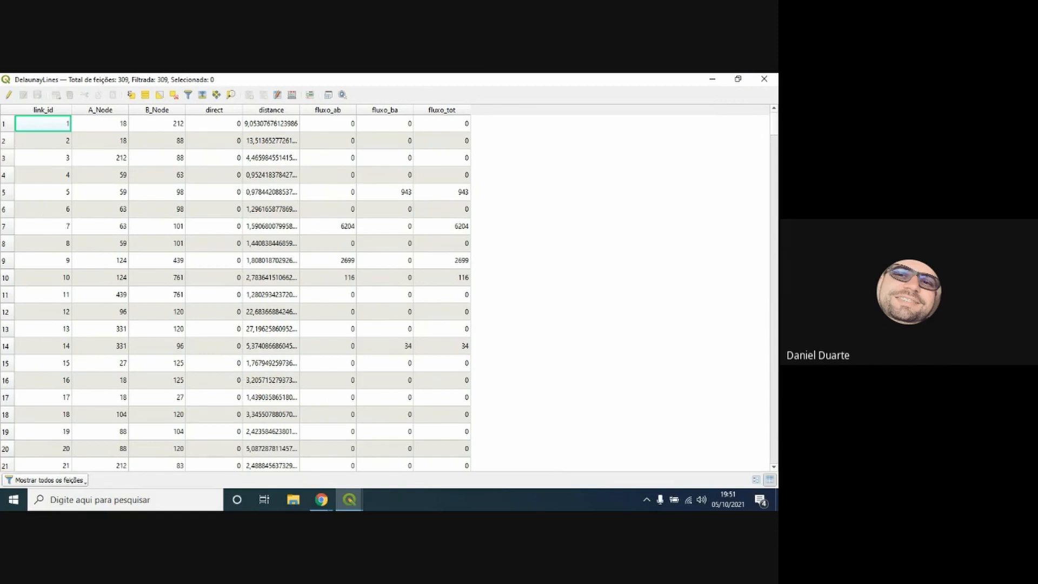
pyautogui.click(764, 79)
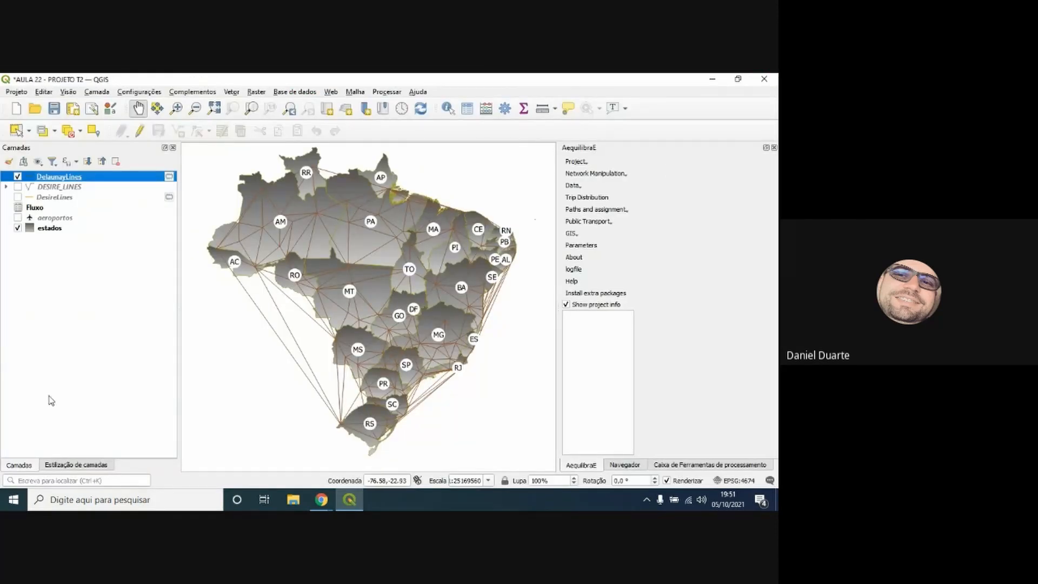
# Export the DelaunayLines layer as the shapefile DELUNAY_LINES in the AULA 22 - DADOS T2 folder and hide the original layer
pyautogui.rightClick(66, 181)
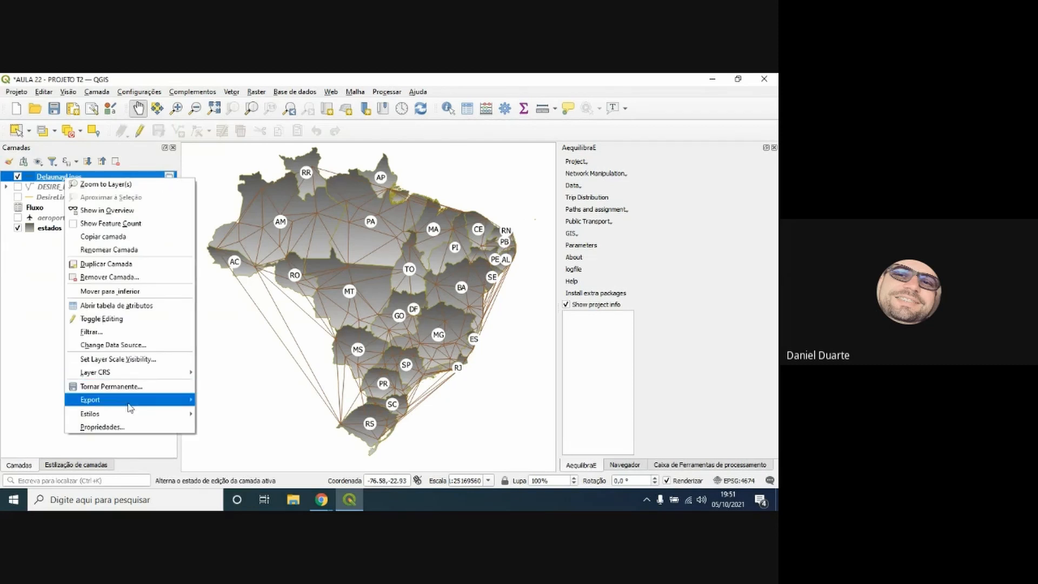
pyautogui.moveTo(130, 407)
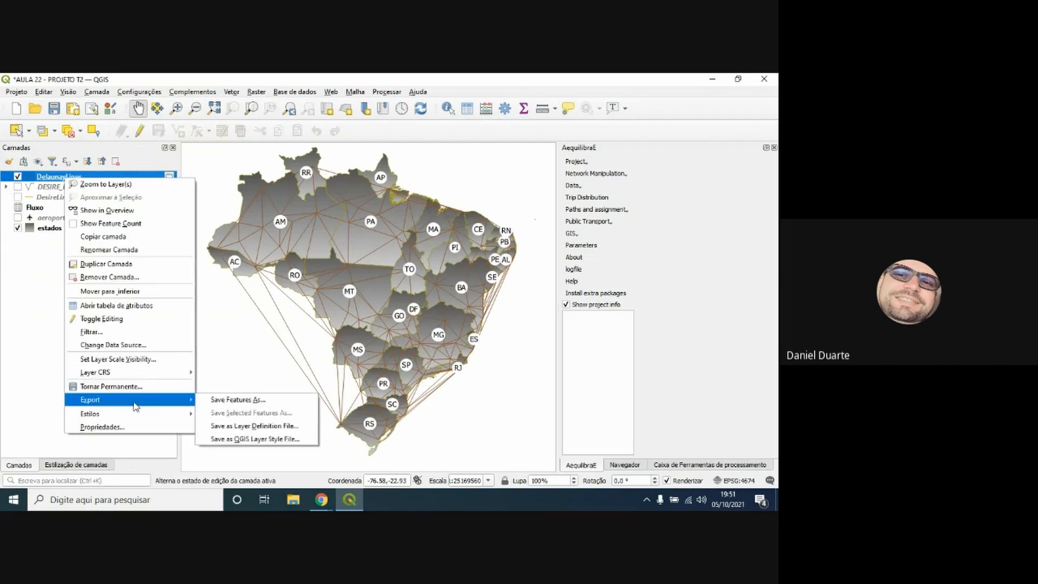
pyautogui.click(227, 404)
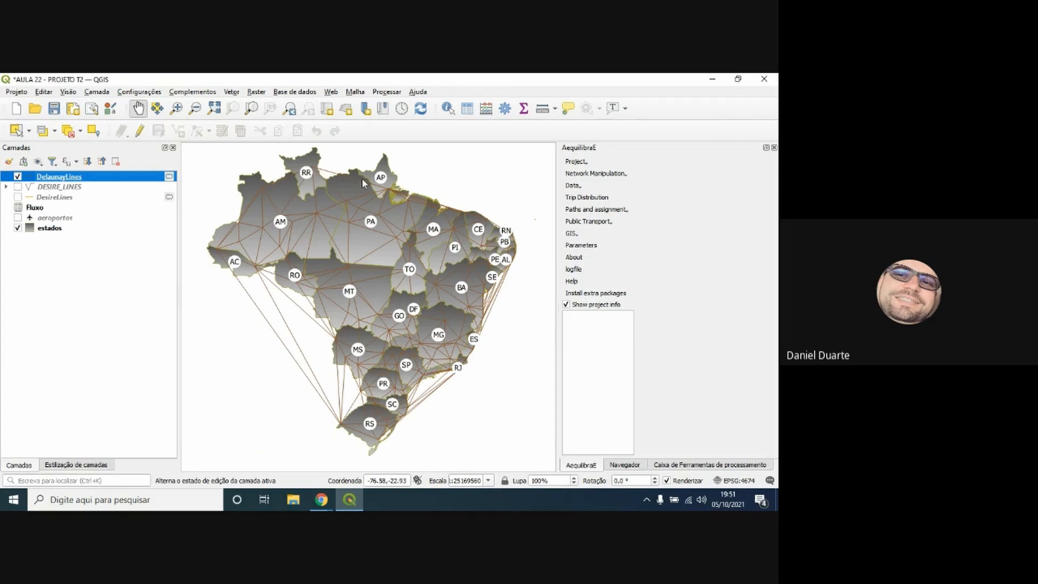
pyautogui.click(548, 159)
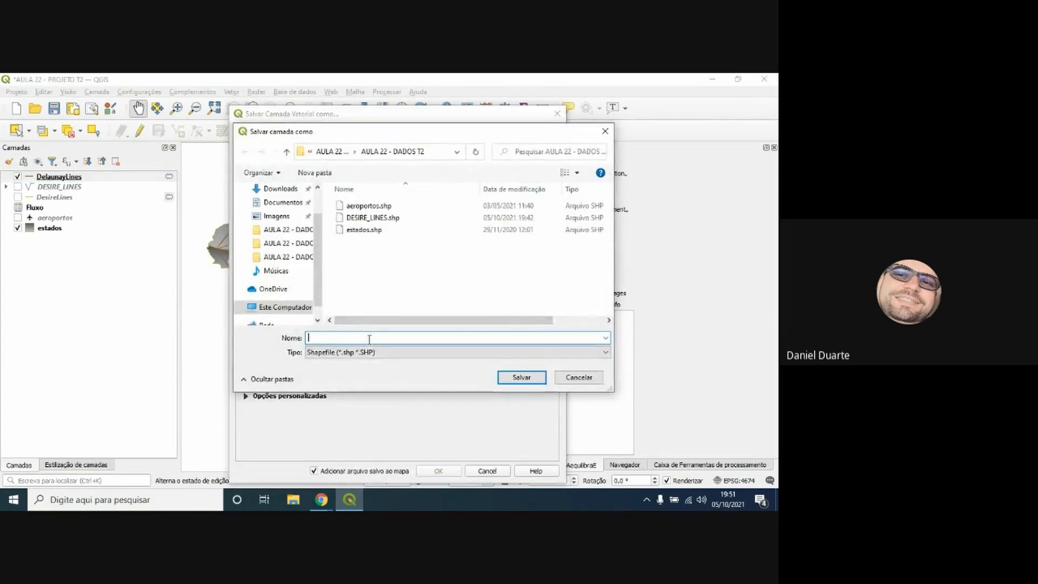
pyautogui.write('DELUNAY_LINES')
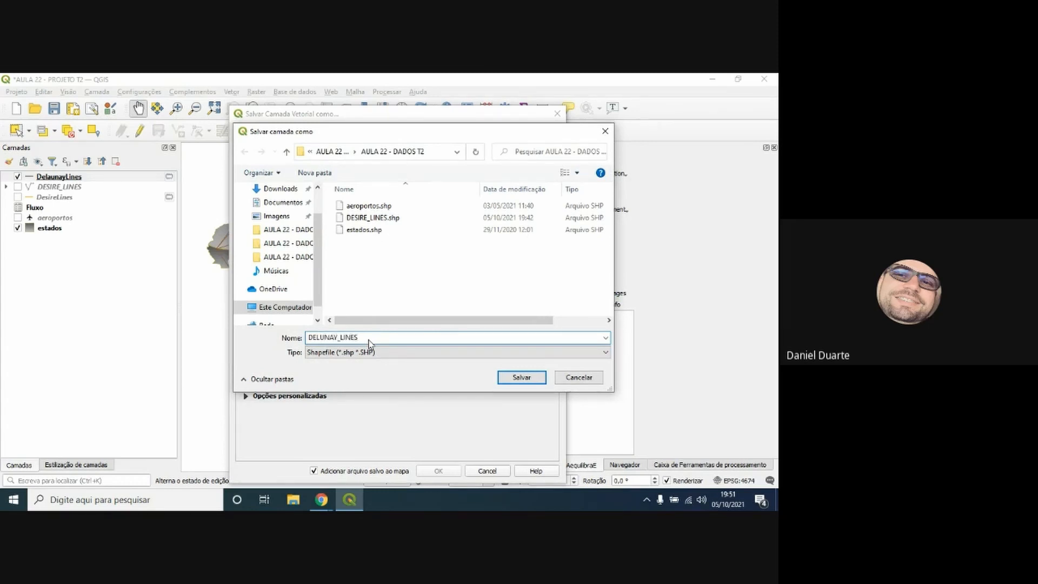
pyautogui.click(520, 377)
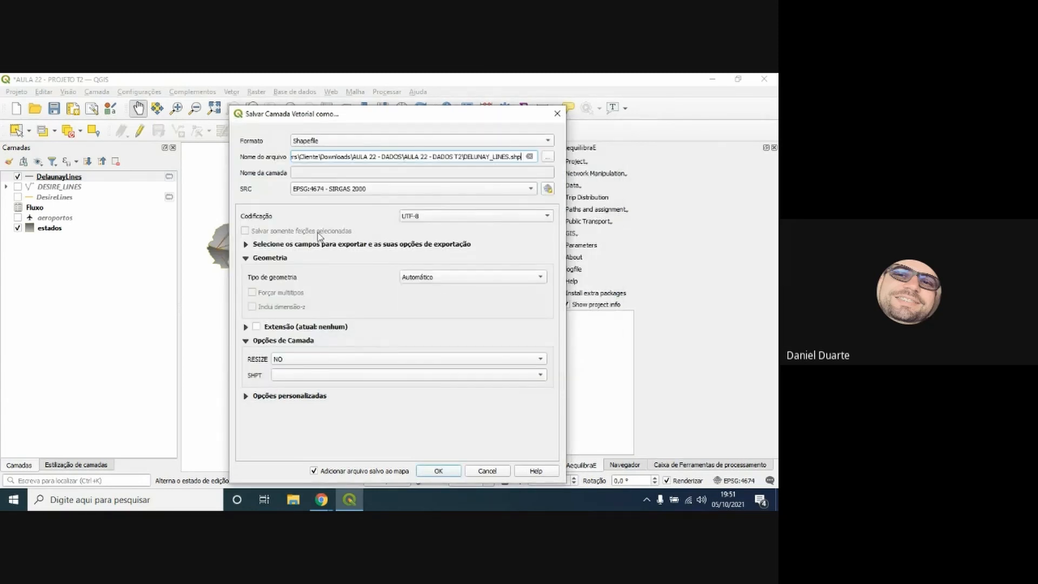
pyautogui.click(427, 474)
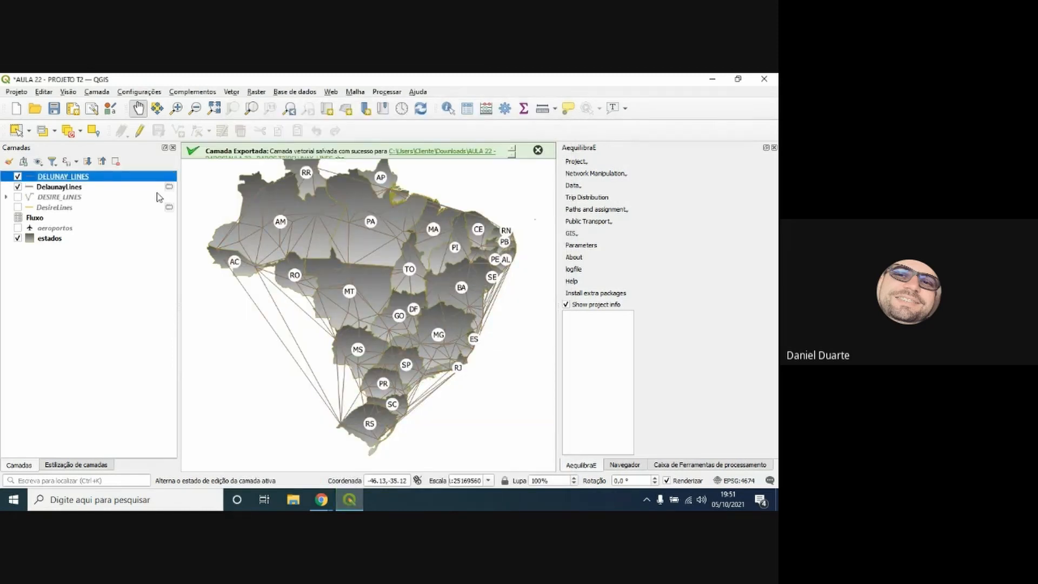
pyautogui.click(538, 150)
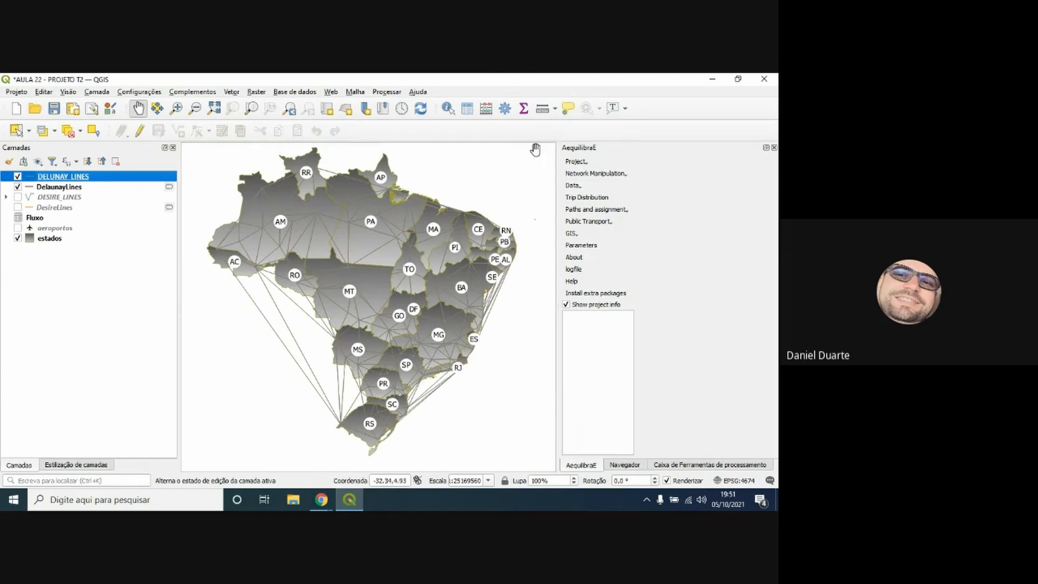
pyautogui.click(18, 187)
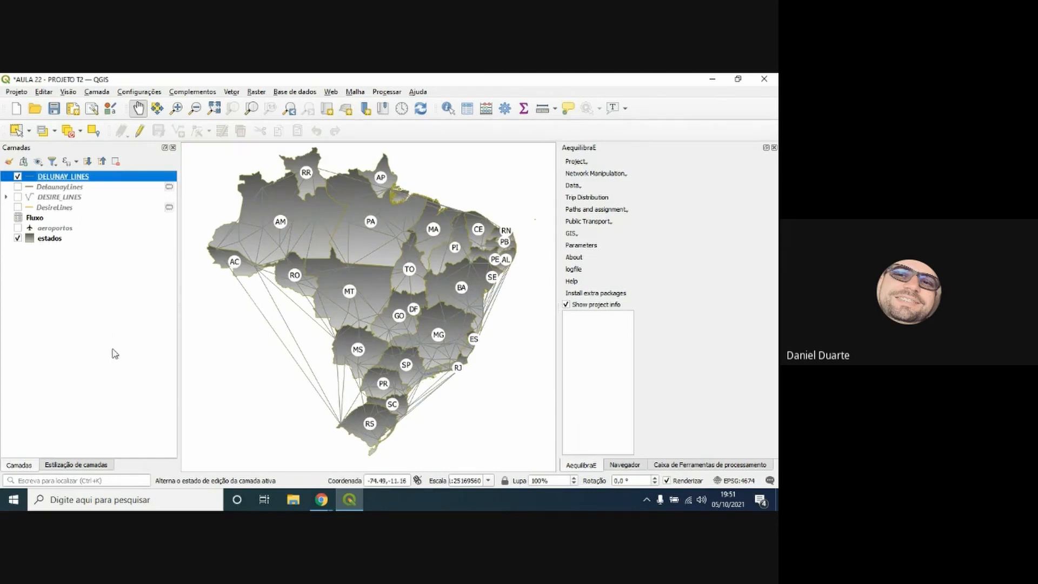
# Style the DELUNAY_LINES layer as Graduado on the fluxo_tot field with the Quebra Natural (Jenks) mode
pyautogui.click(98, 466)
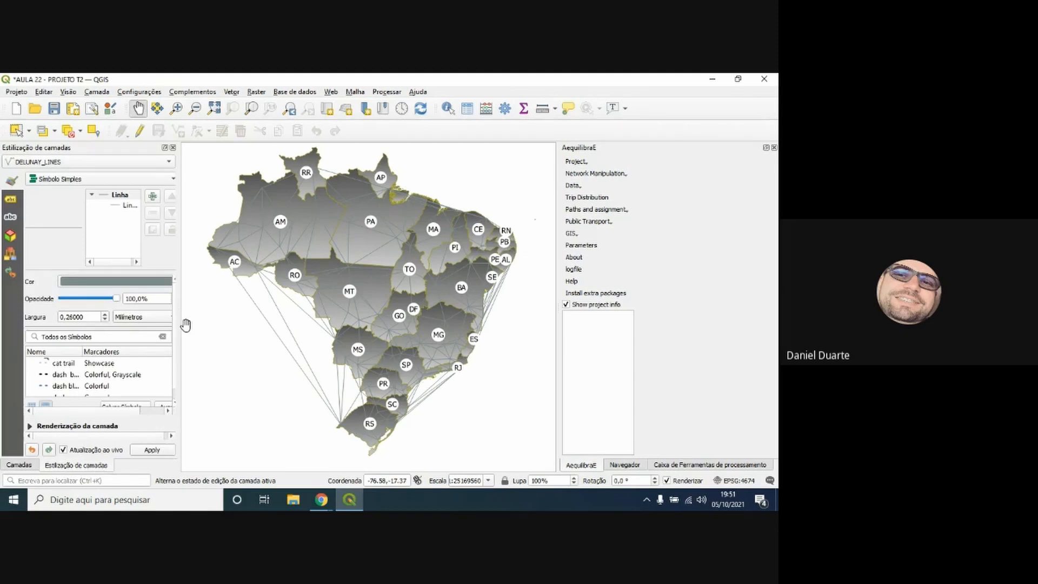
pyautogui.moveTo(178, 323); pyautogui.dragTo(278, 330)
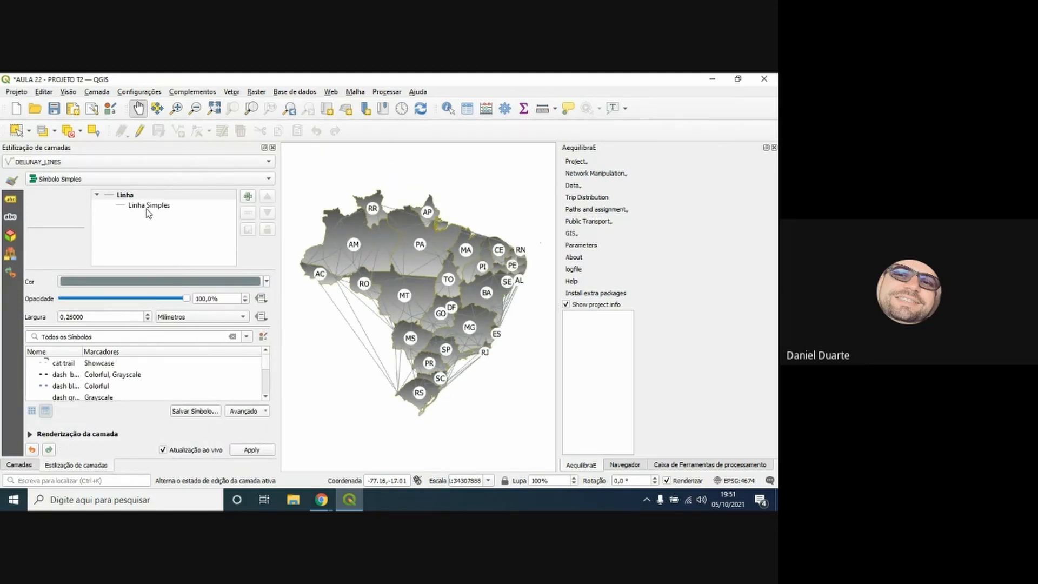
pyautogui.click(116, 182)
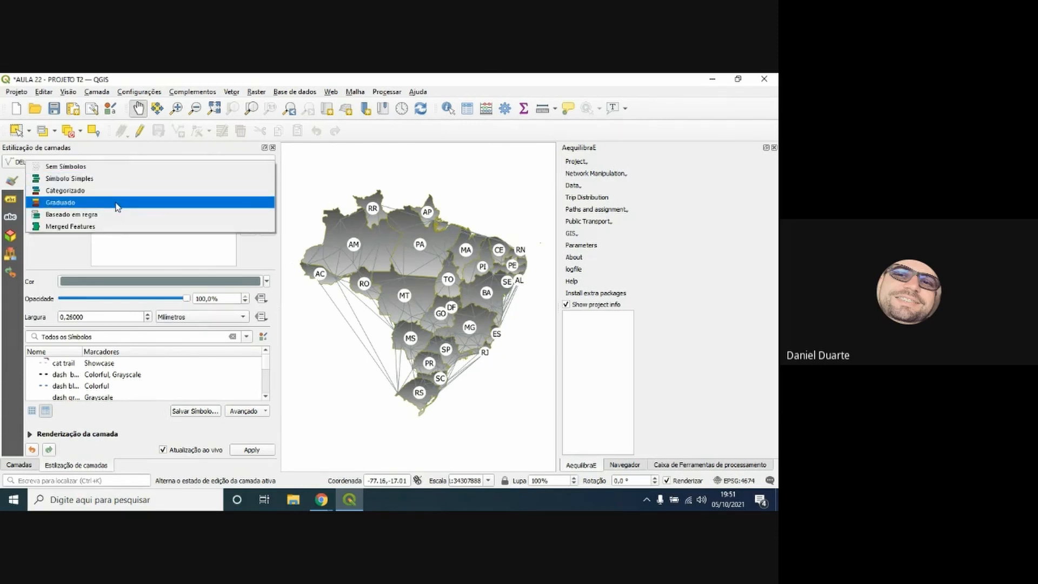
pyautogui.click(117, 203)
pyautogui.click(244, 196)
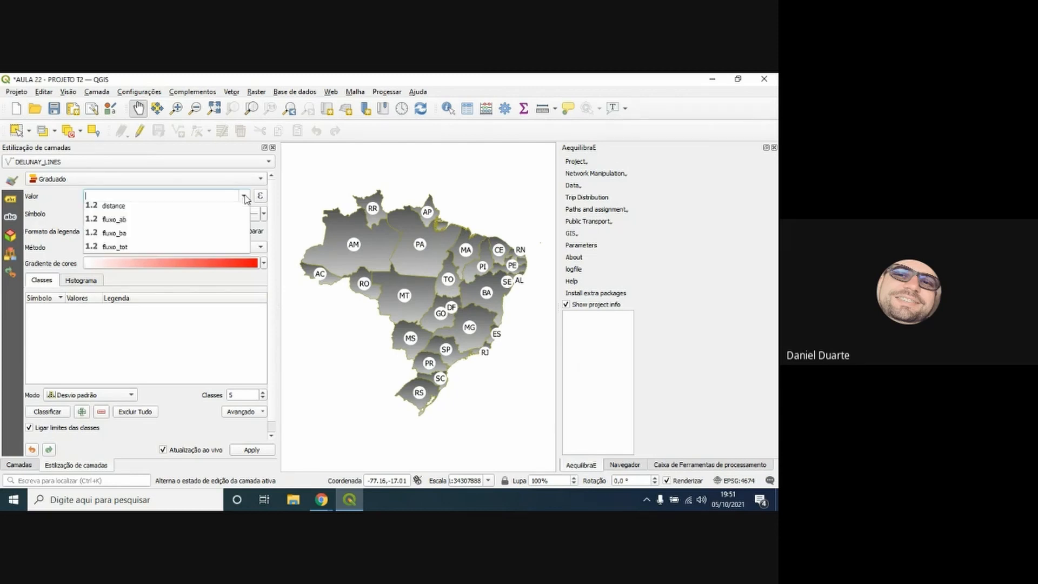
pyautogui.click(179, 306)
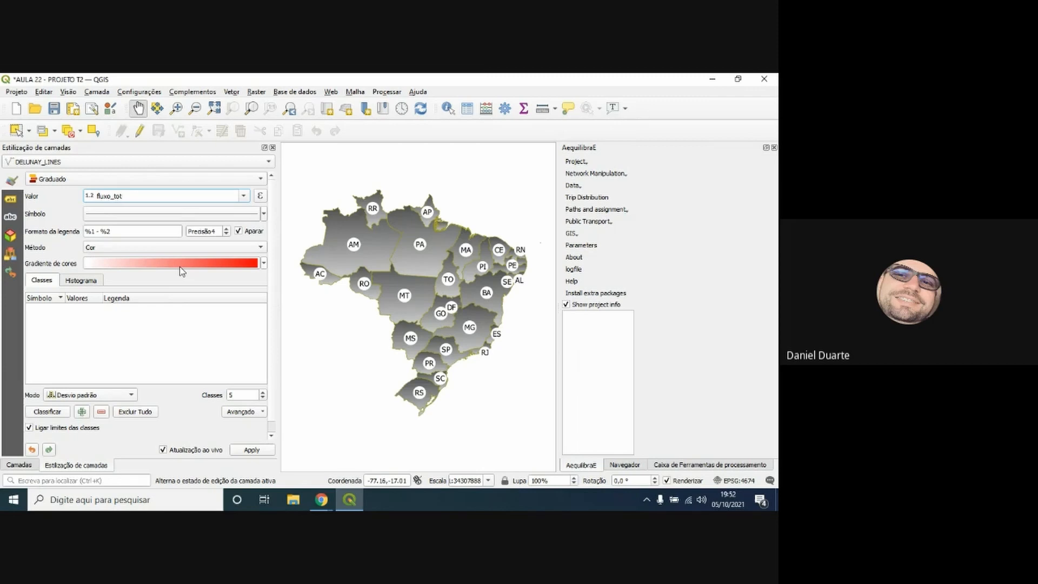
pyautogui.click(80, 400)
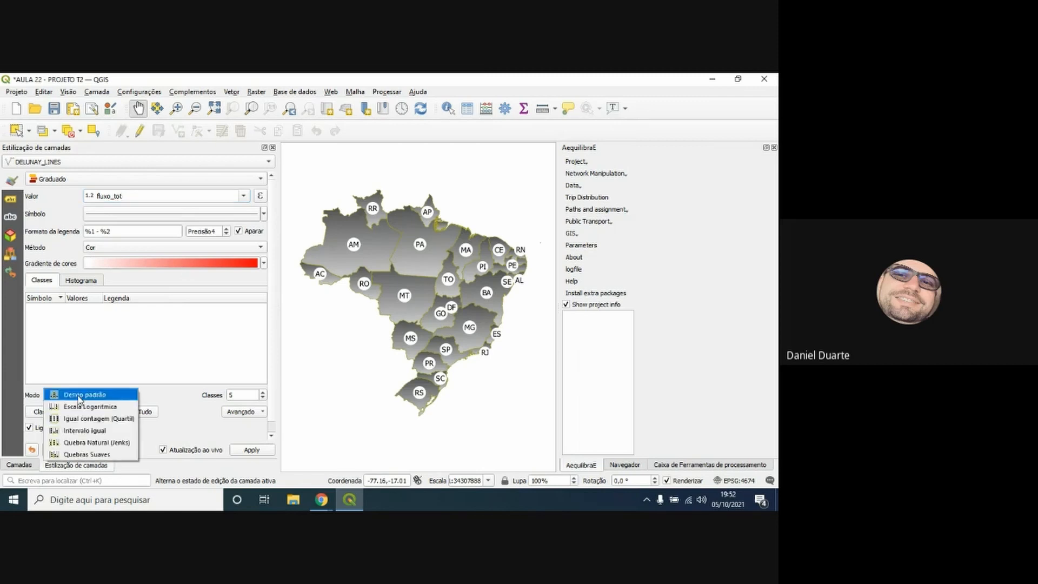
pyautogui.click(91, 442)
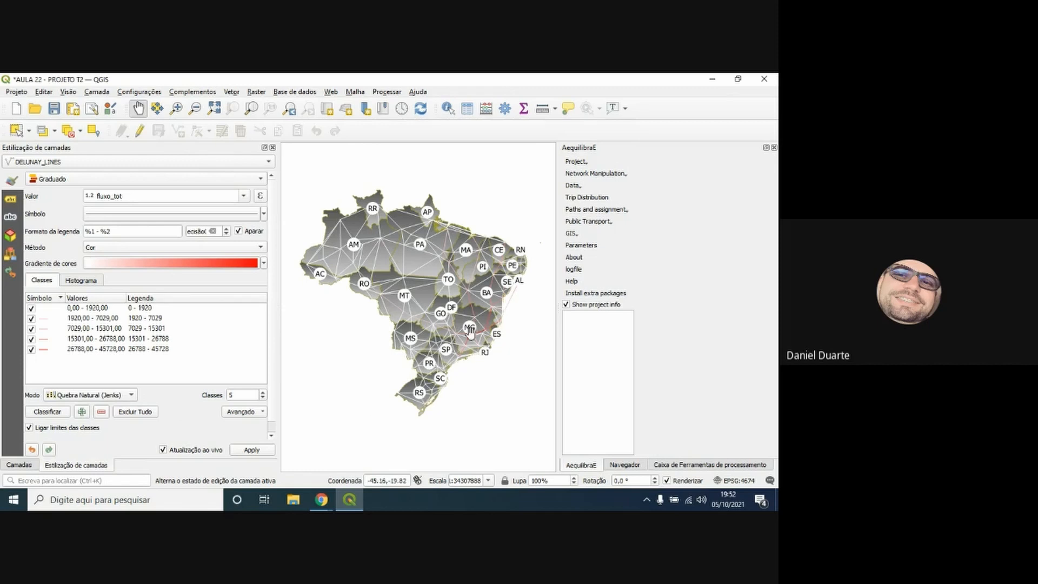
# Reduce the graduated DELUNAY_LINES classification to 3 classes
pyautogui.scroll(1, 505, 289)
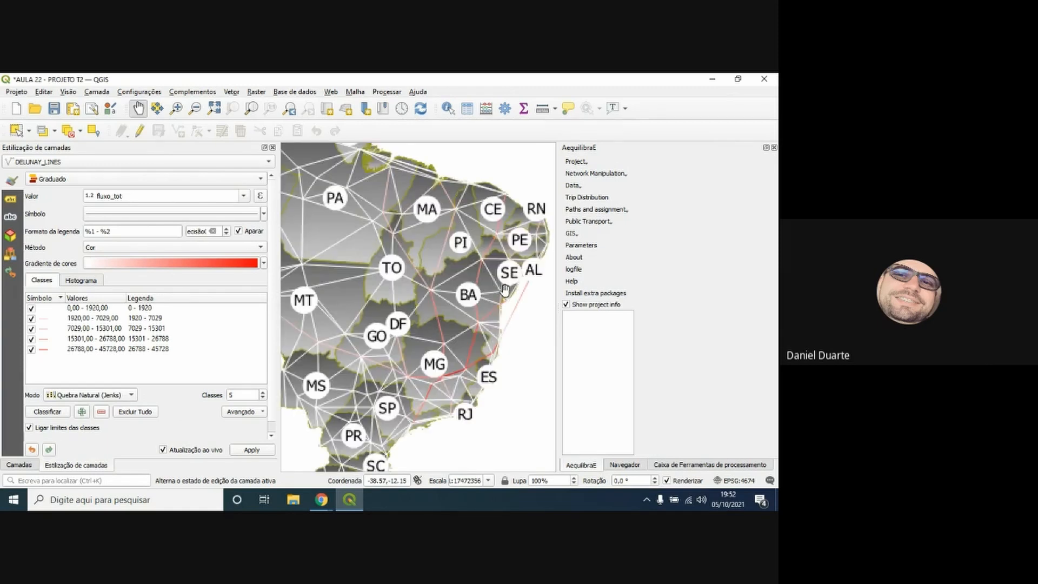
pyautogui.scroll(-1, 472, 335)
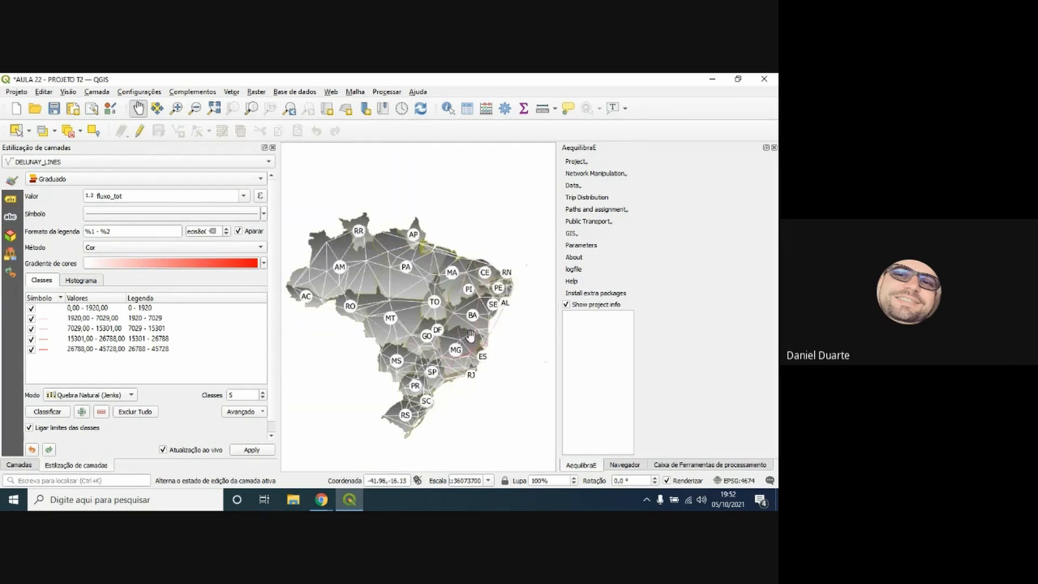
pyautogui.click(262, 399)
pyautogui.click(263, 398)
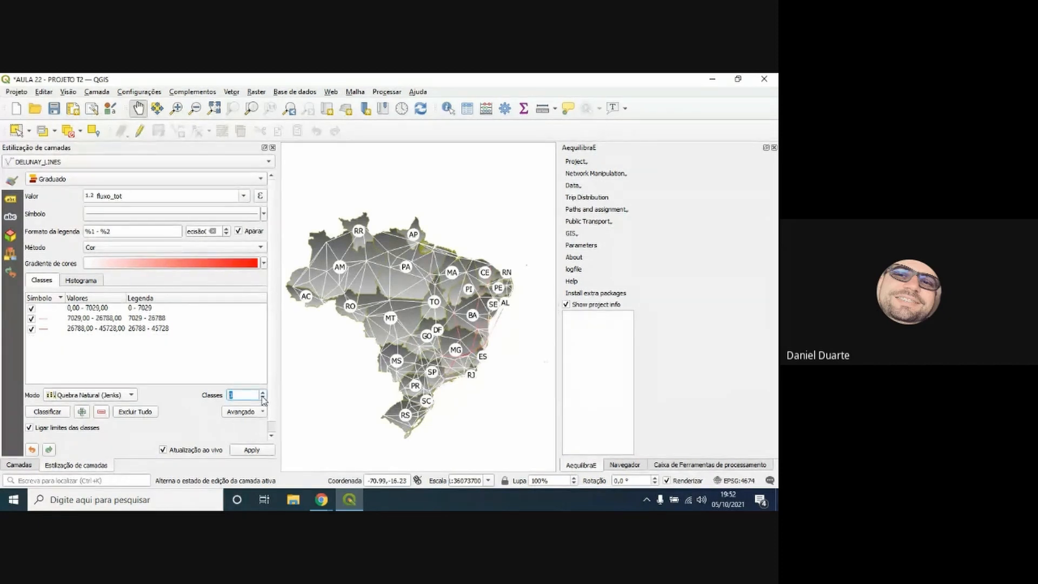
pyautogui.scroll(1, 496, 331)
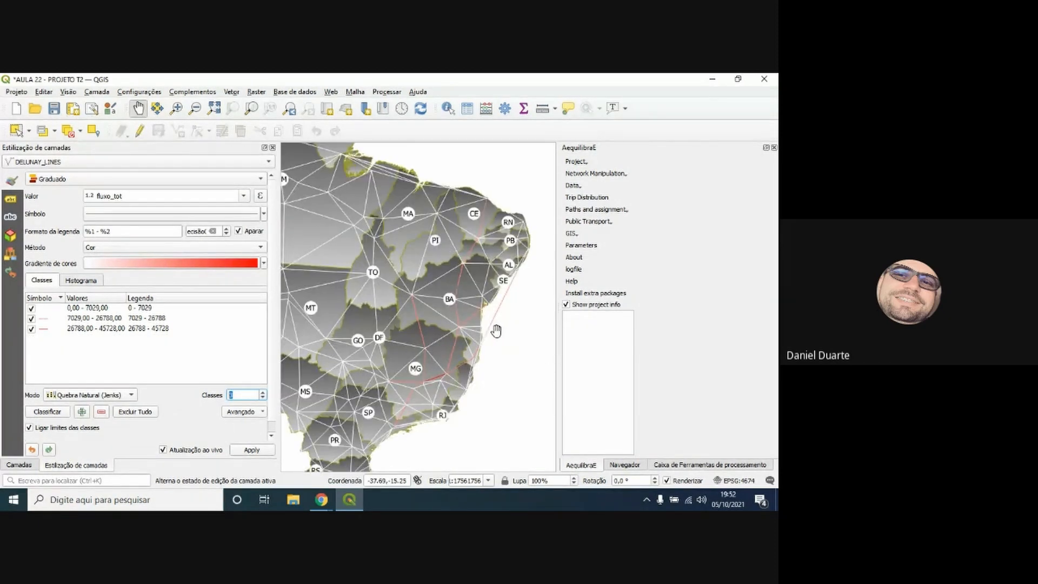
pyautogui.scroll(-1, 497, 331)
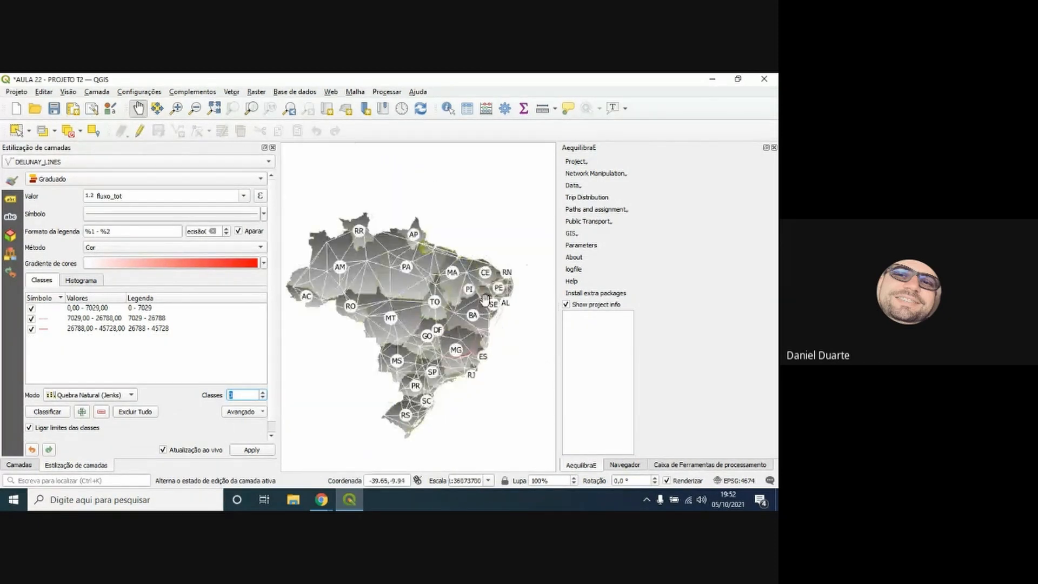
# Switch the graduated method of DELUNAY_LINES to Tamanho so the line width represents the flow
pyautogui.click(97, 249)
pyautogui.click(100, 260)
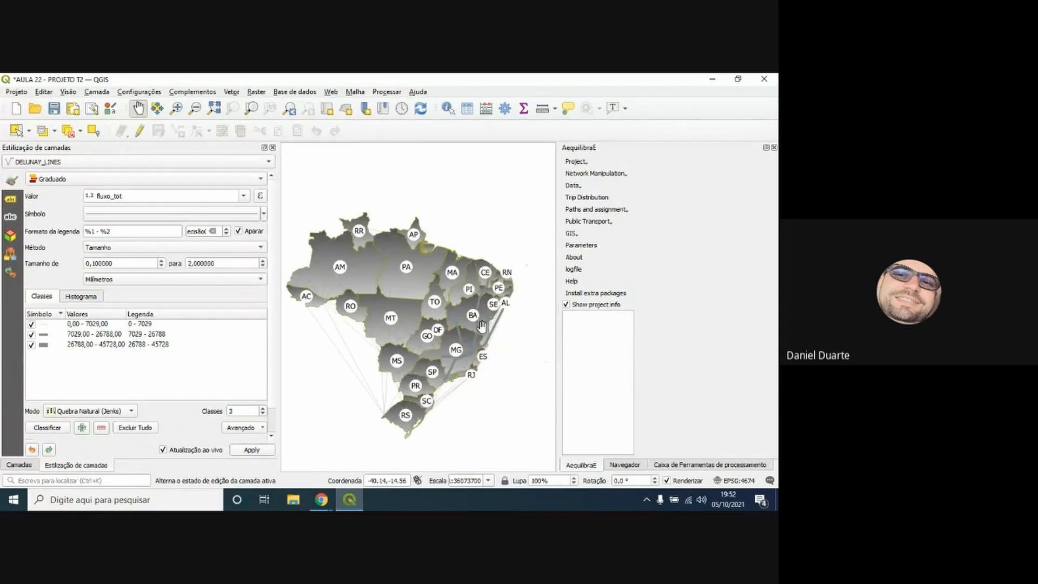
pyautogui.scroll(1, 481, 324)
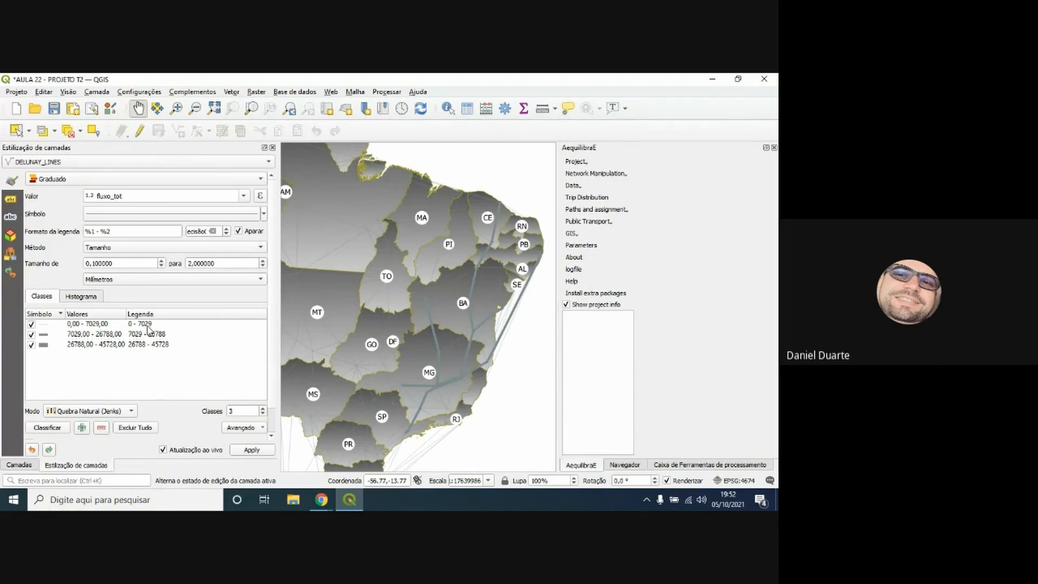
# Set the base symbol colour of the graduated DELUNAY_LINES to pure red (#ff0000)
pyautogui.click(132, 215)
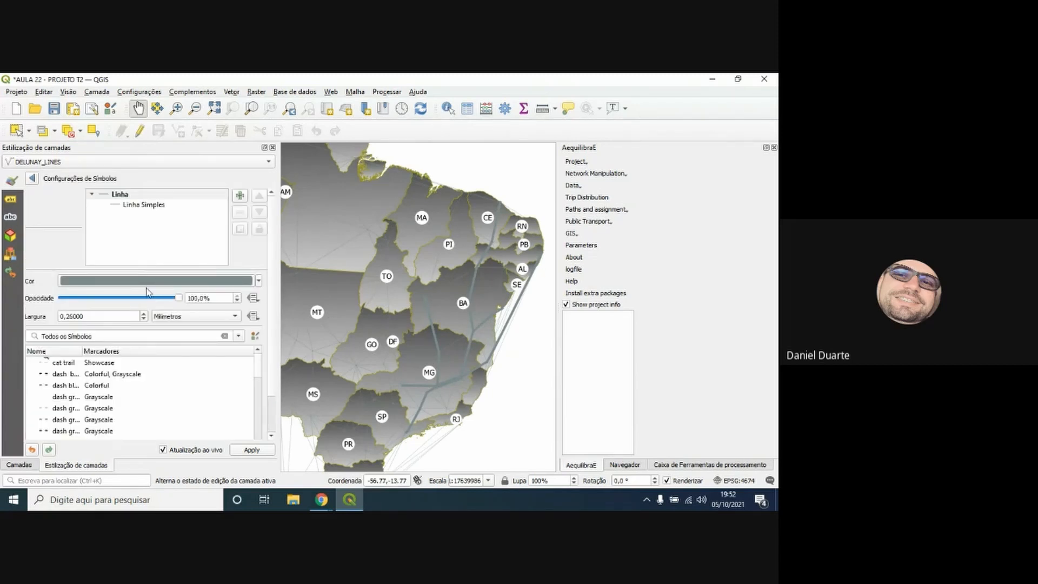
pyautogui.click(148, 281)
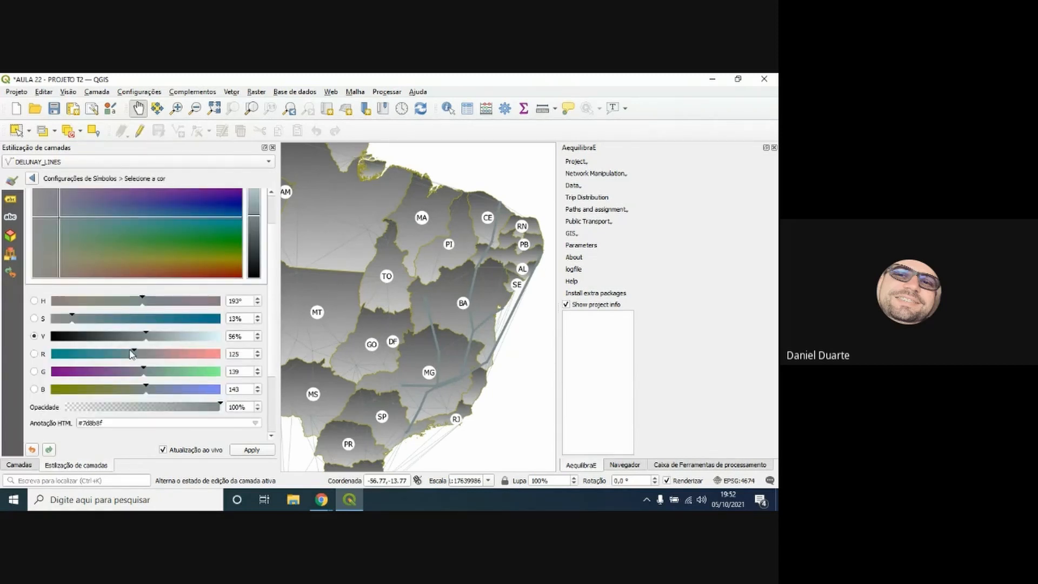
pyautogui.moveTo(131, 354); pyautogui.dragTo(222, 354)
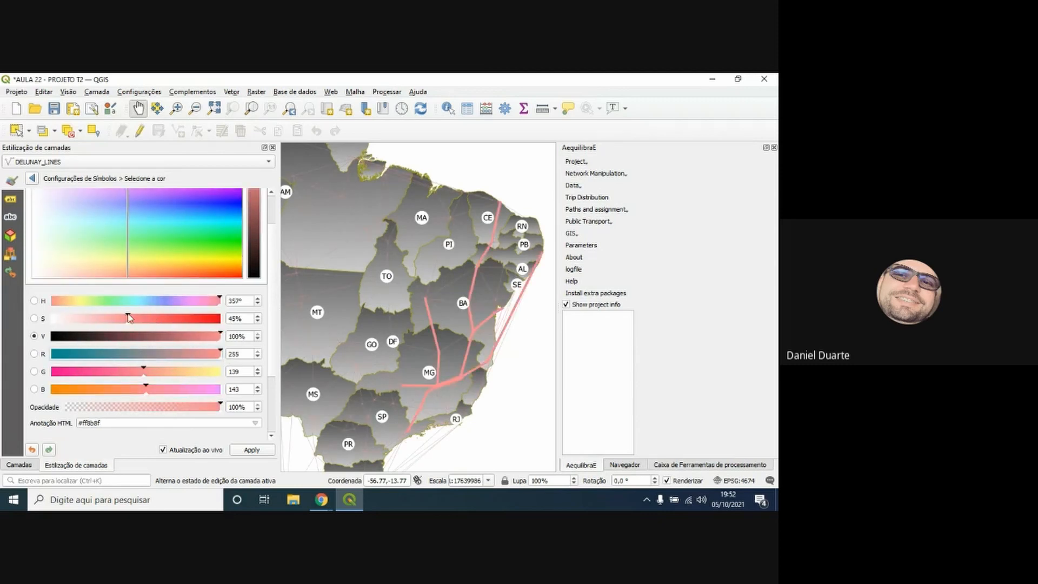
pyautogui.moveTo(130, 318); pyautogui.dragTo(240, 321)
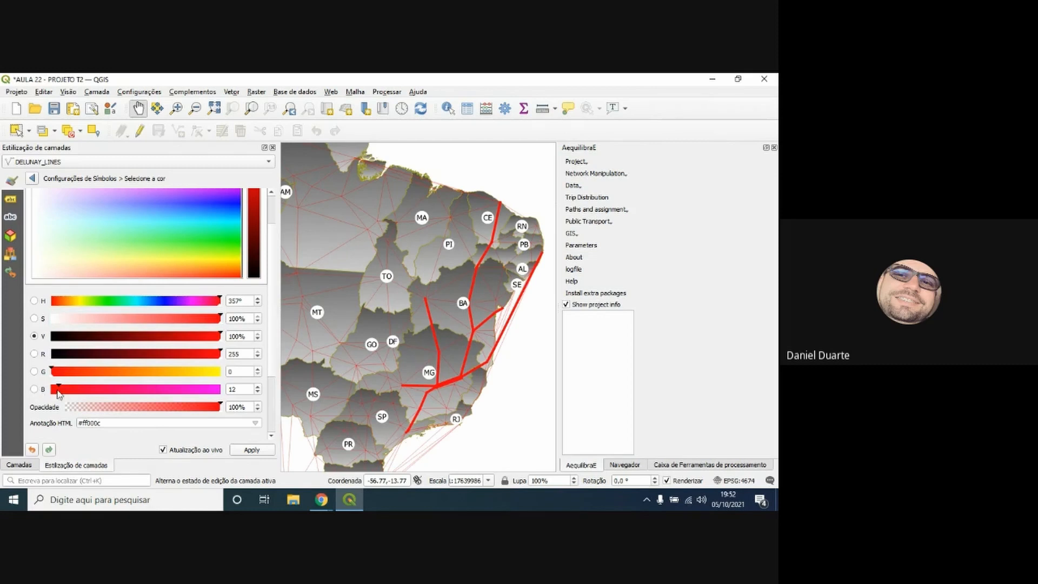
pyautogui.click(34, 182)
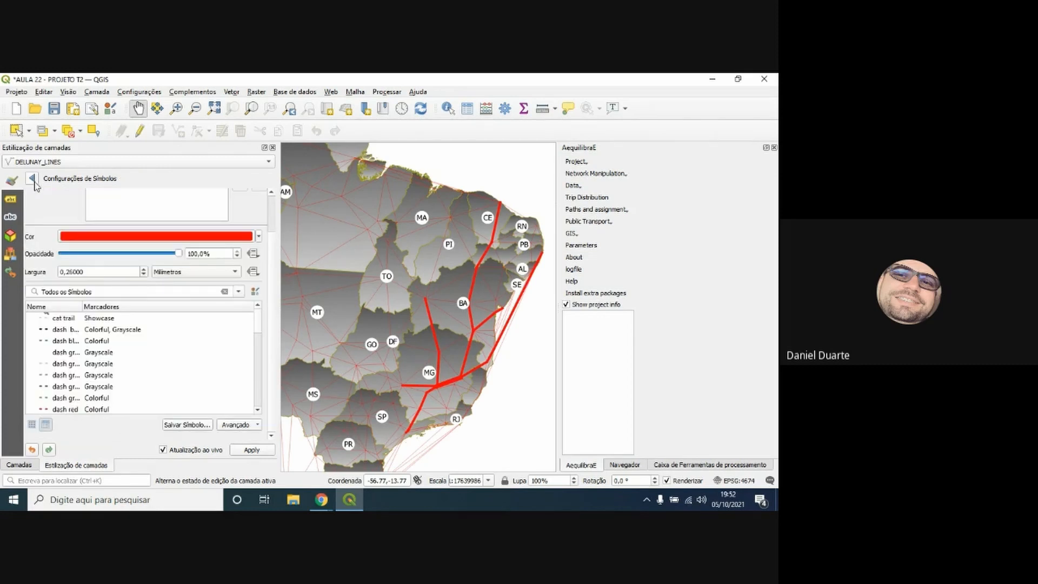
pyautogui.scroll(-2, 355, 279)
pyautogui.moveTo(322, 280); pyautogui.dragTo(379, 297)
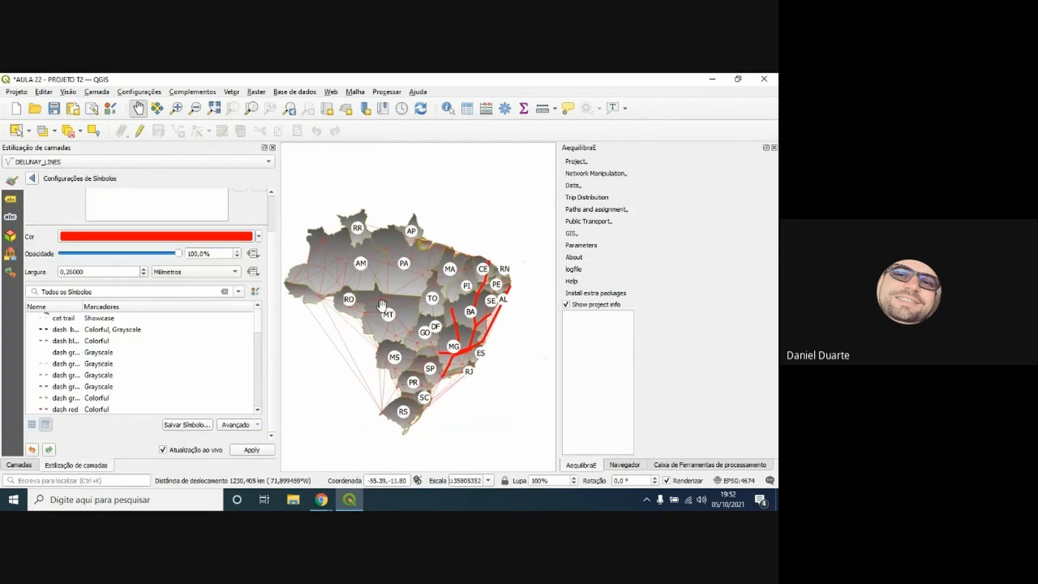
pyautogui.click(32, 179)
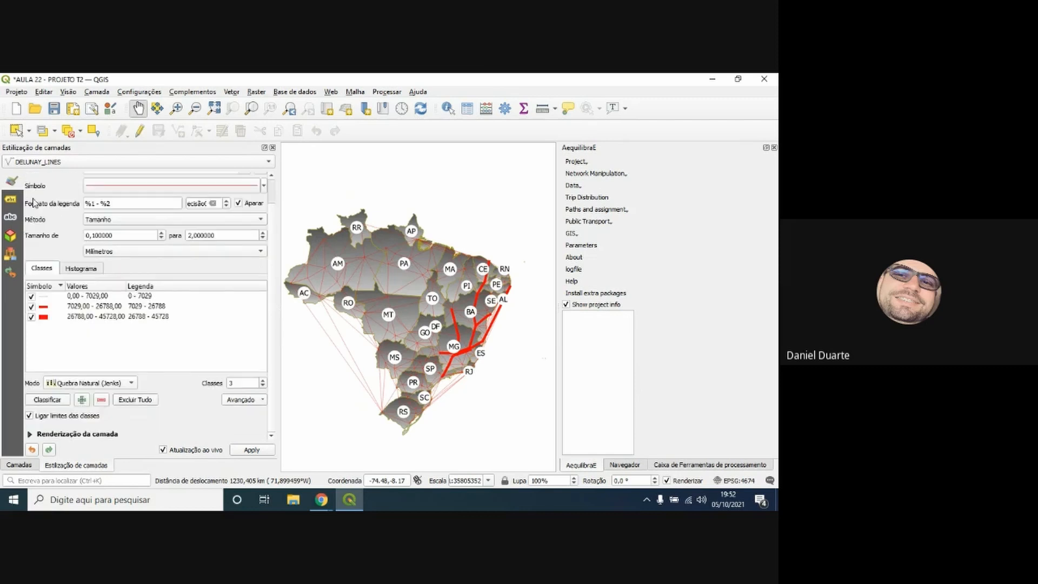
# Set the line colour of the lowest flow class, 0 - 7029, to pure blue (#0000ff)
pyautogui.doubleClick(43, 298)
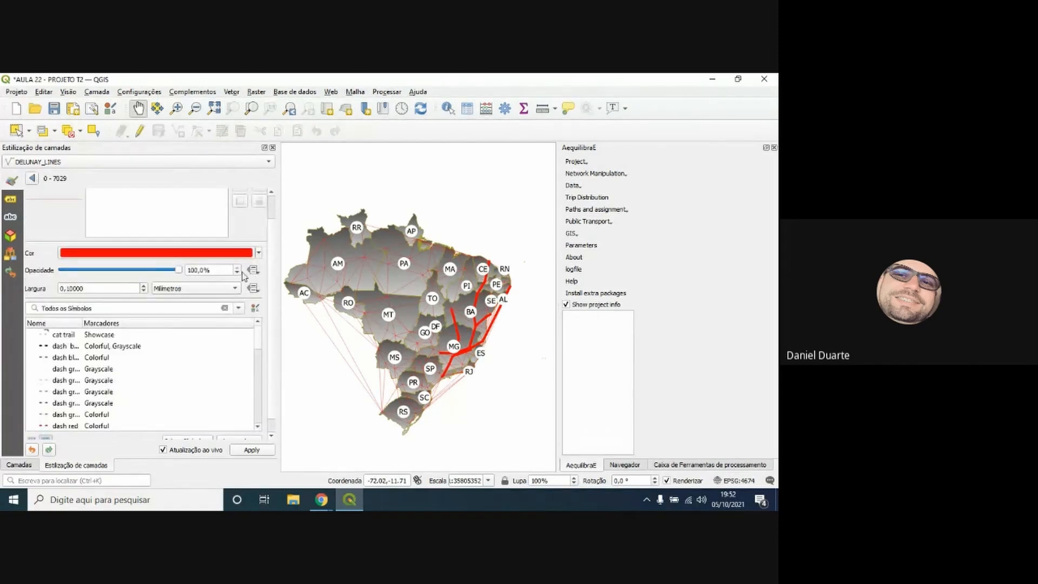
pyautogui.click(174, 253)
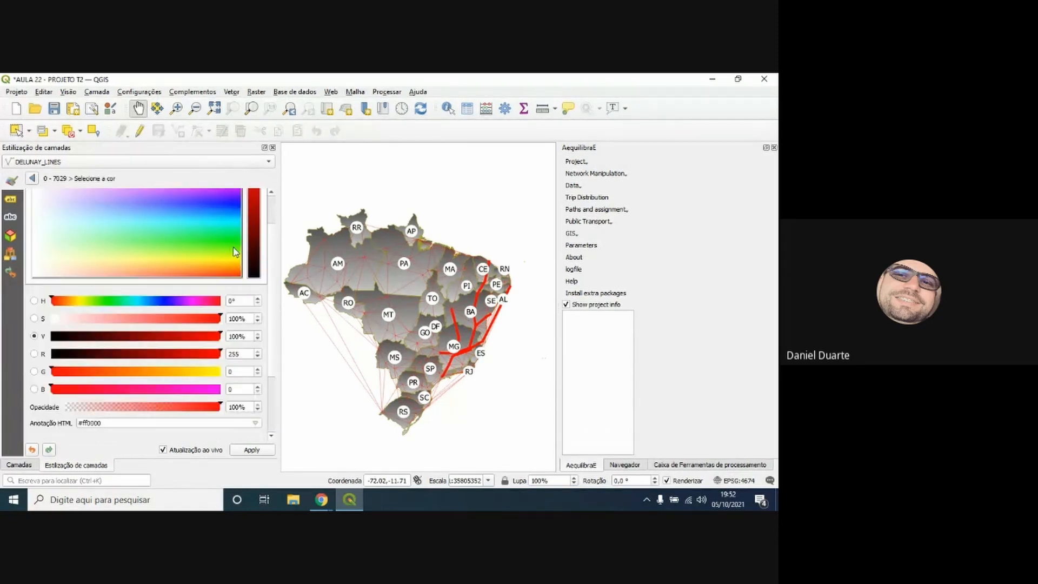
pyautogui.click(240, 196)
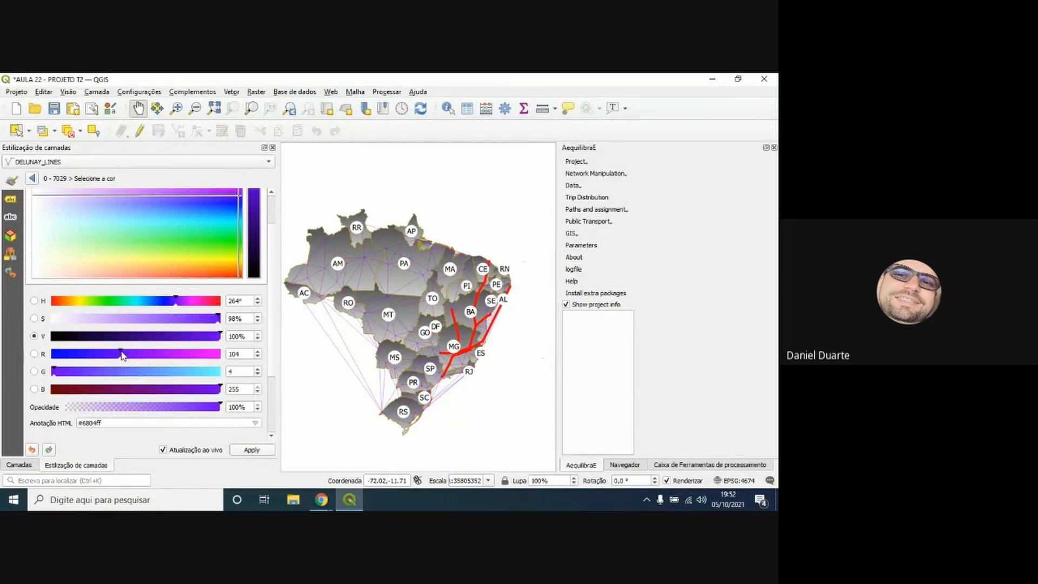
pyautogui.moveTo(120, 353); pyautogui.dragTo(41, 360)
pyautogui.click(54, 370)
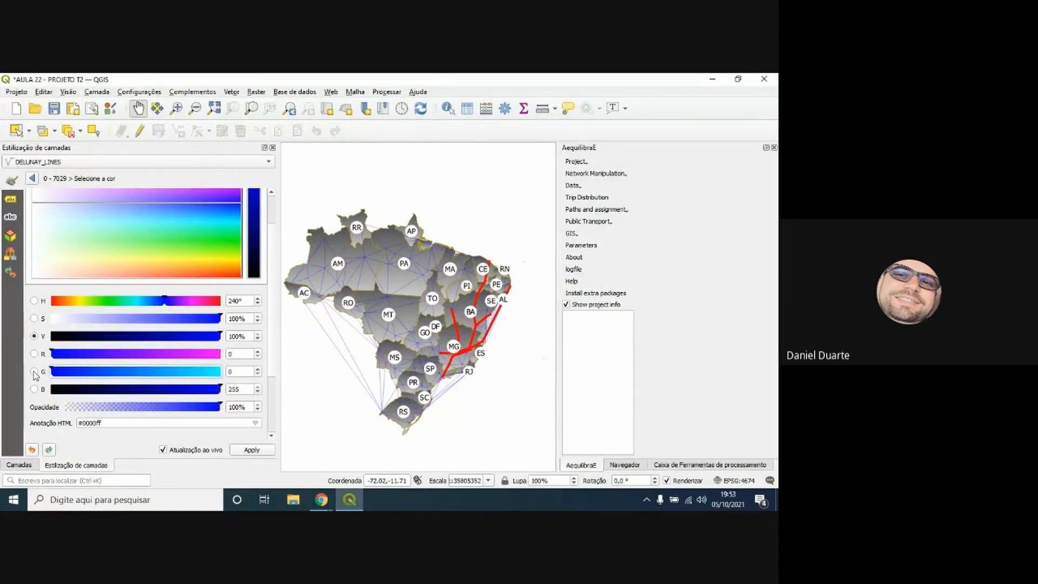
pyautogui.click(31, 179)
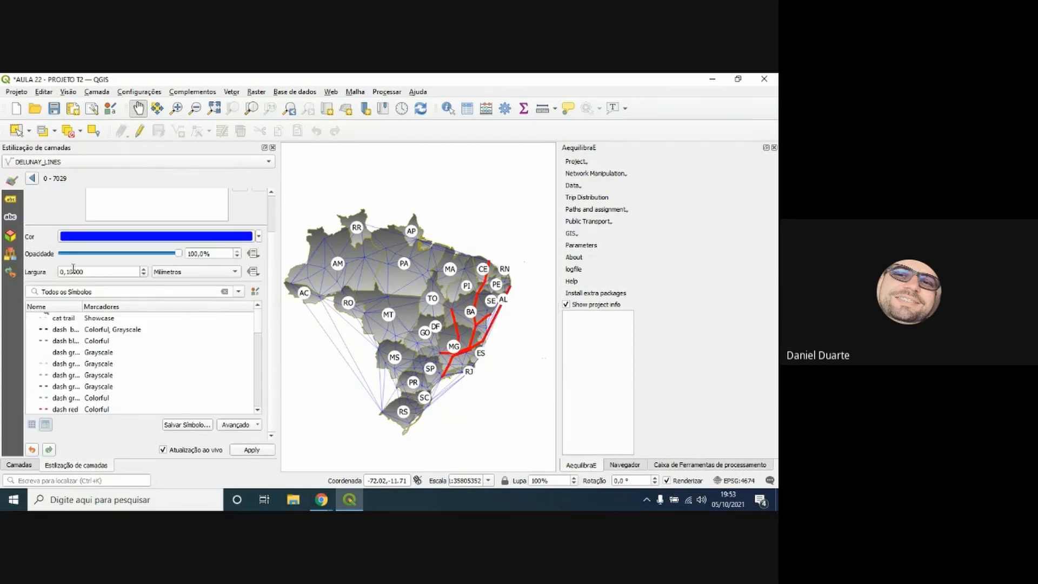
# Set the line colour of the middle flow class, 7029 - 26788, to yellow (#fffb00)
pyautogui.click(32, 179)
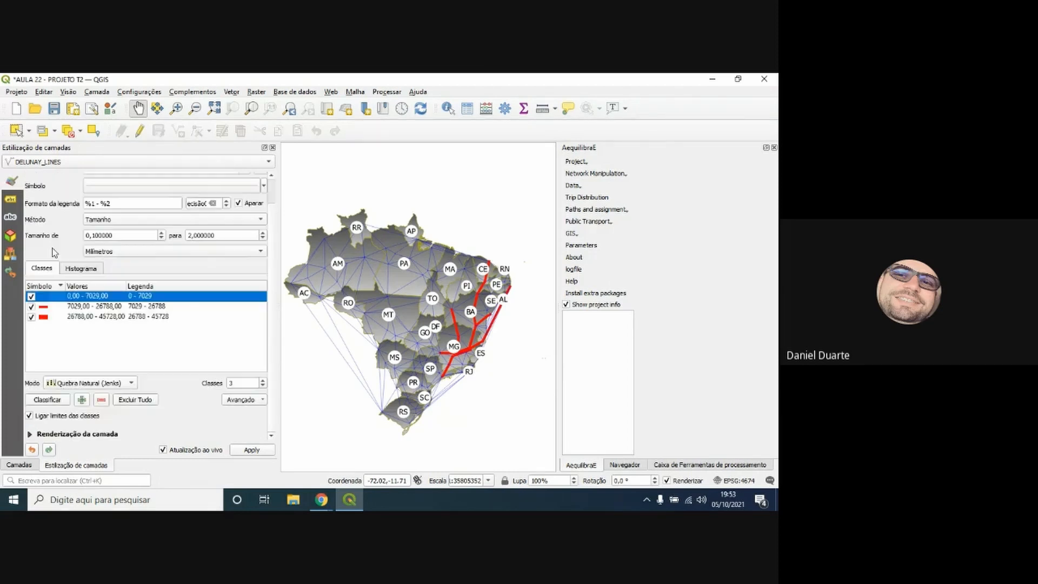
pyautogui.doubleClick(45, 307)
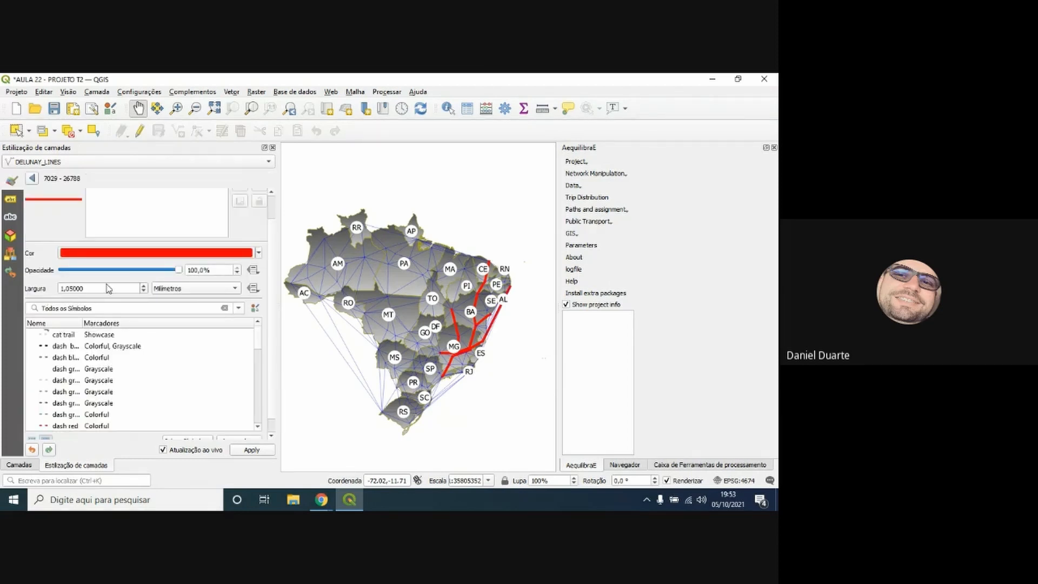
pyautogui.click(177, 253)
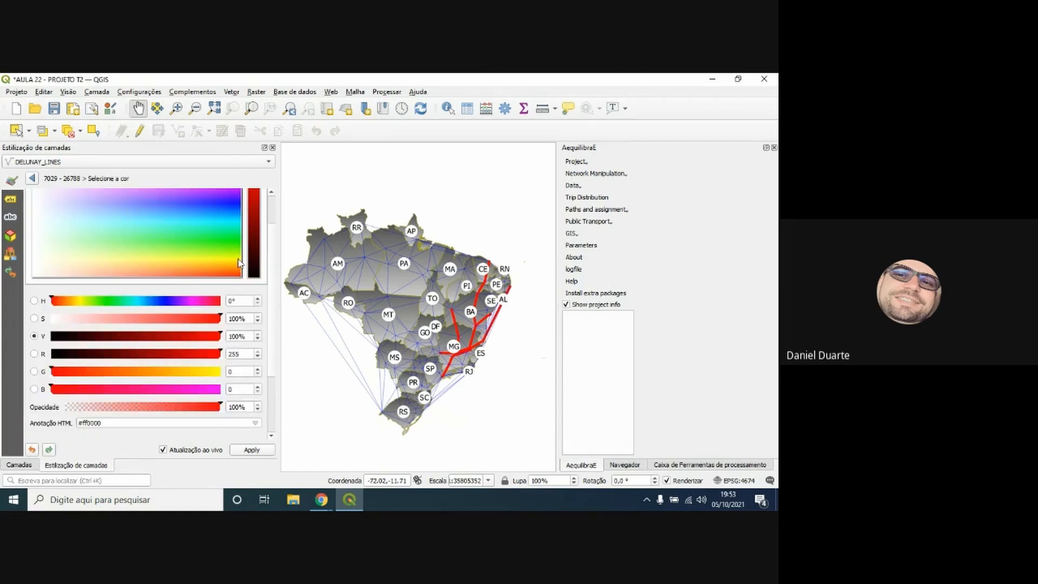
pyautogui.click(241, 259)
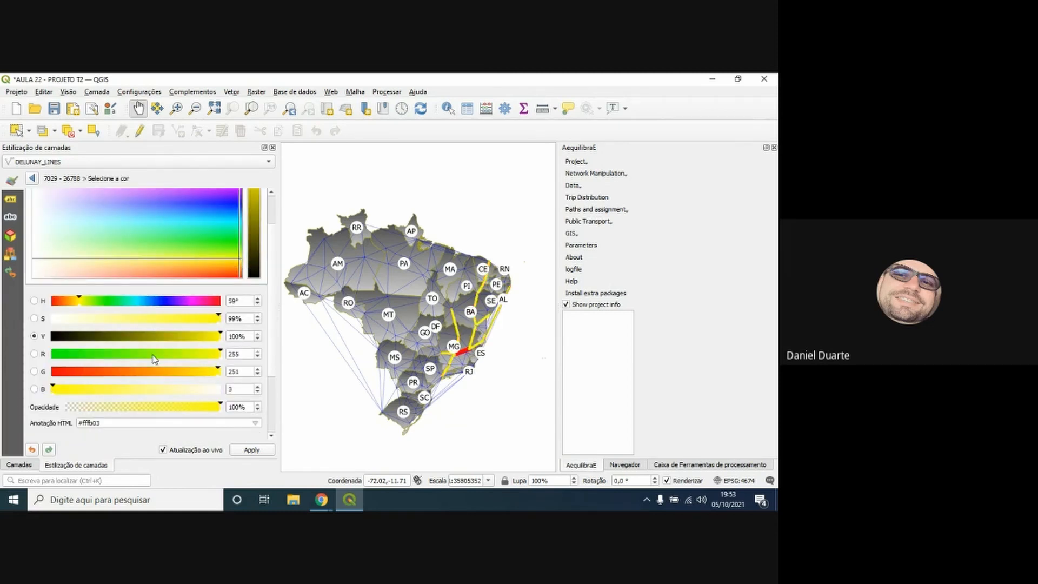
pyautogui.moveTo(56, 388); pyautogui.dragTo(49, 388)
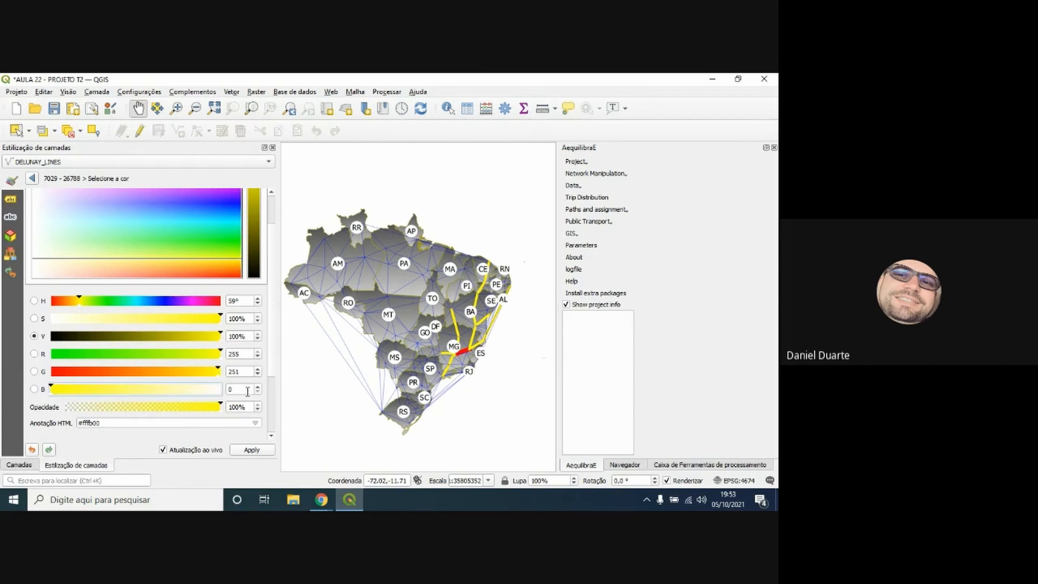
pyautogui.click(32, 179)
# Examine the red and yellow Delaunay flow lines around MG, ES and BA against the whole map of Brazil
pyautogui.scroll(1, 473, 331)
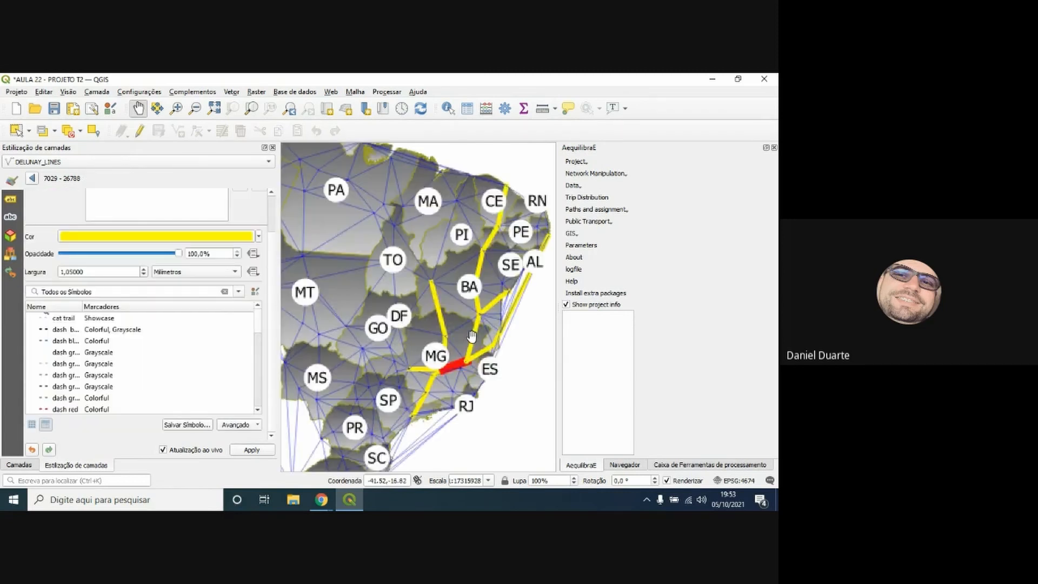
pyautogui.scroll(-1, 472, 336)
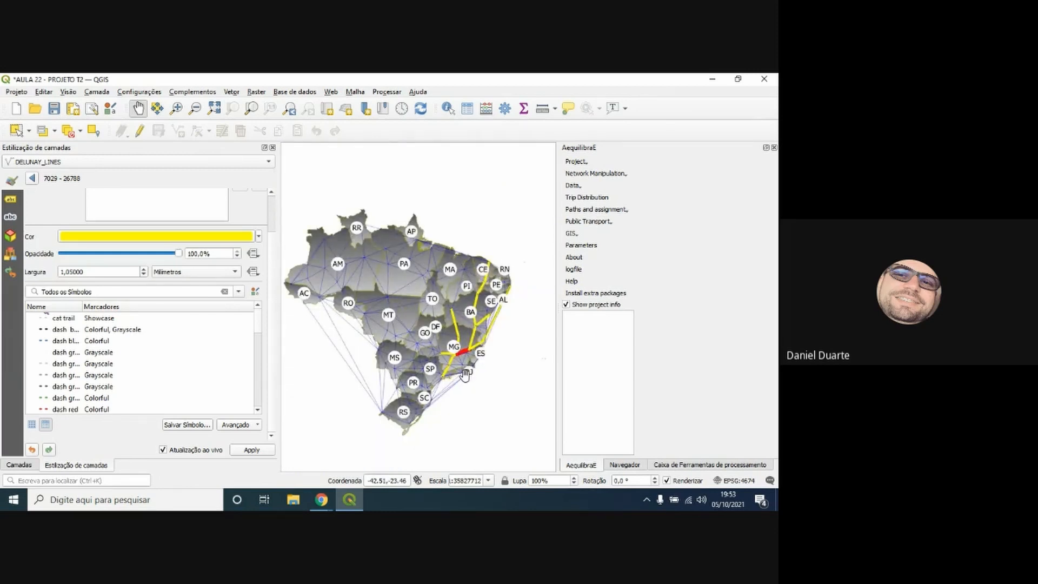
pyautogui.scroll(1, 450, 372)
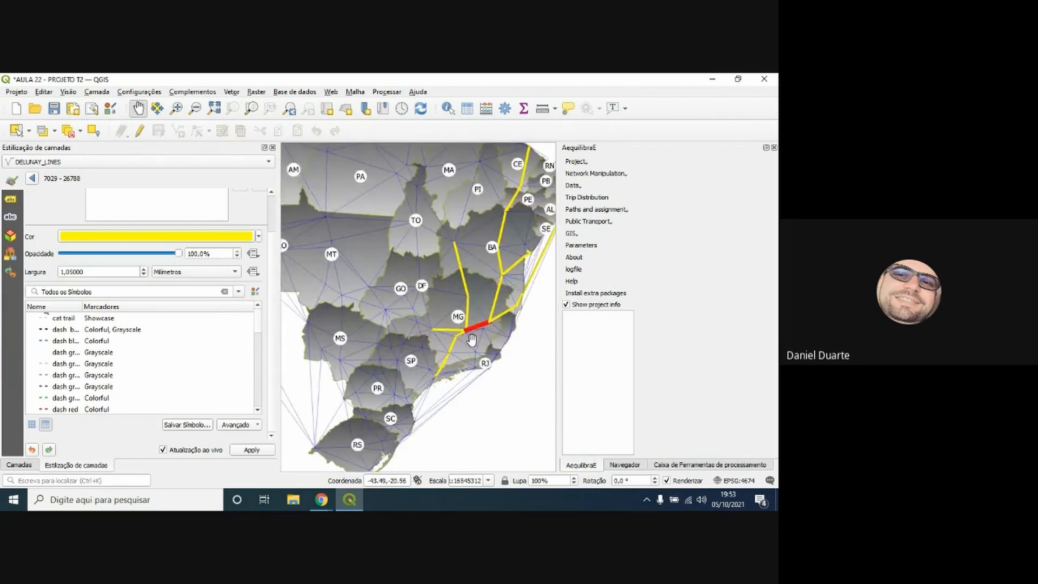
pyautogui.scroll(-1, 469, 338)
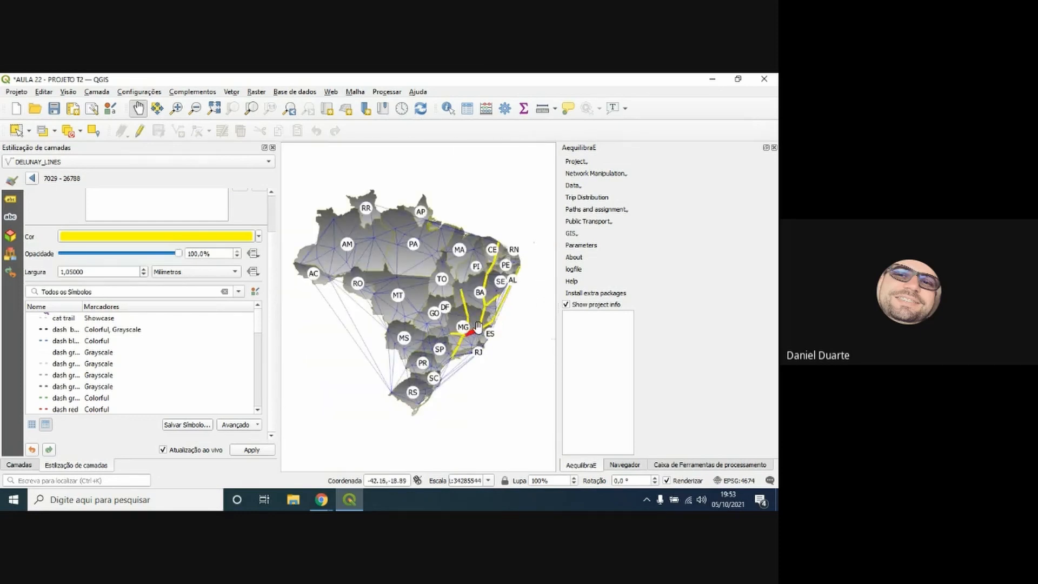
pyautogui.scroll(1, 473, 338)
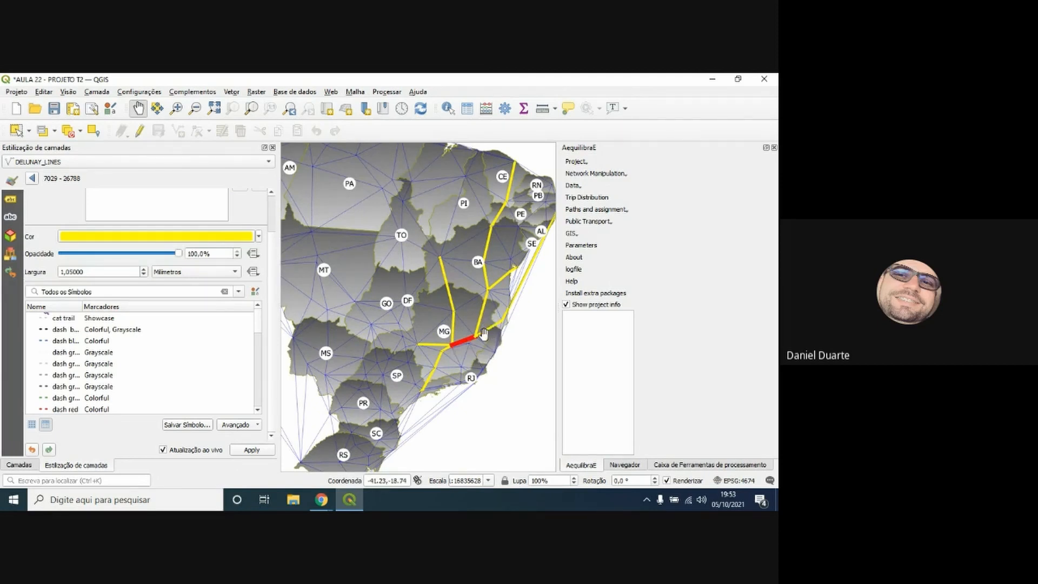
pyautogui.moveTo(501, 346); pyautogui.dragTo(473, 352)
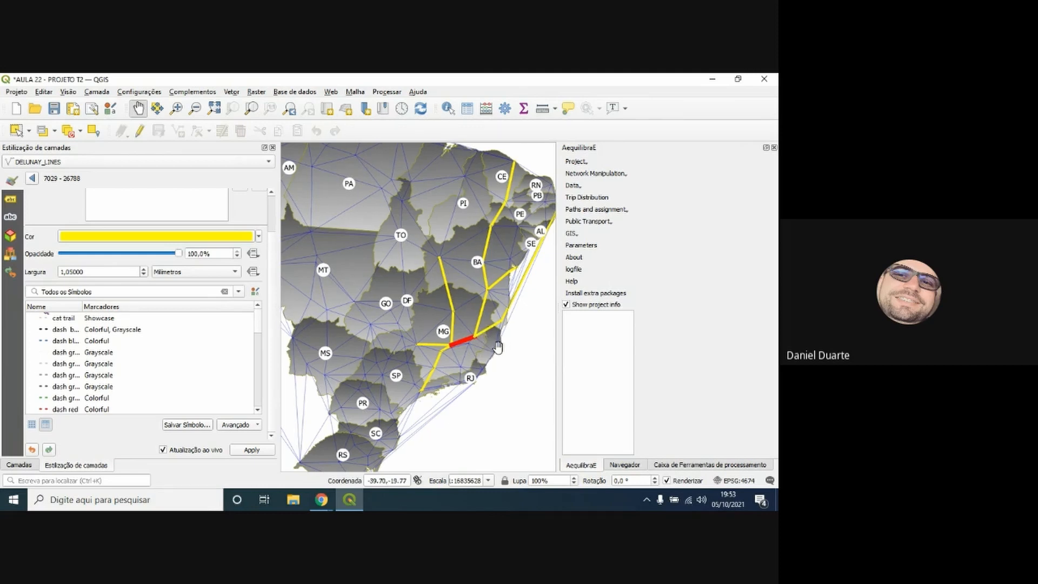
pyautogui.scroll(-1, 448, 331)
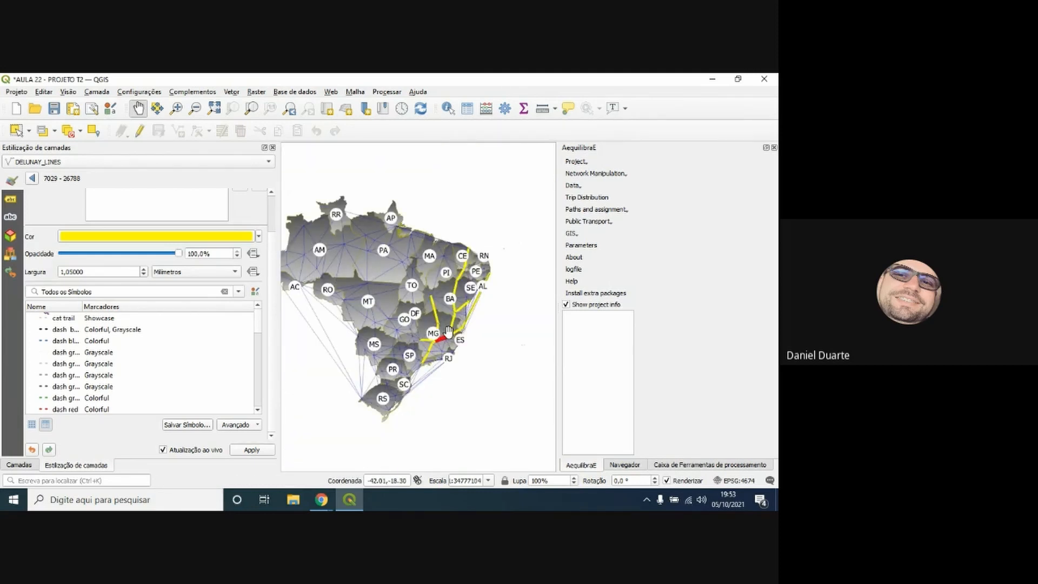
pyautogui.moveTo(473, 351); pyautogui.dragTo(495, 347)
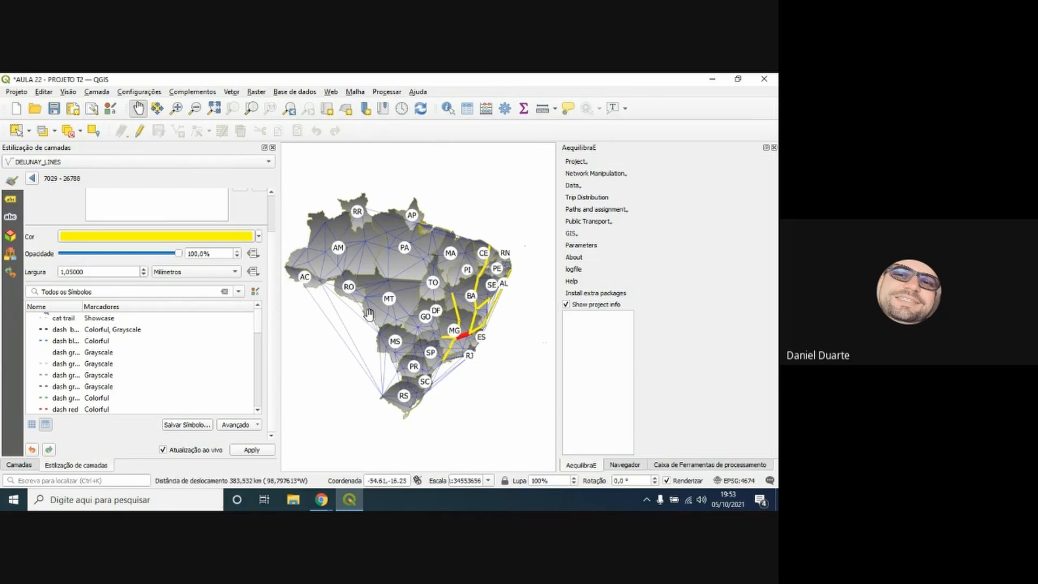
pyautogui.click(16, 92)
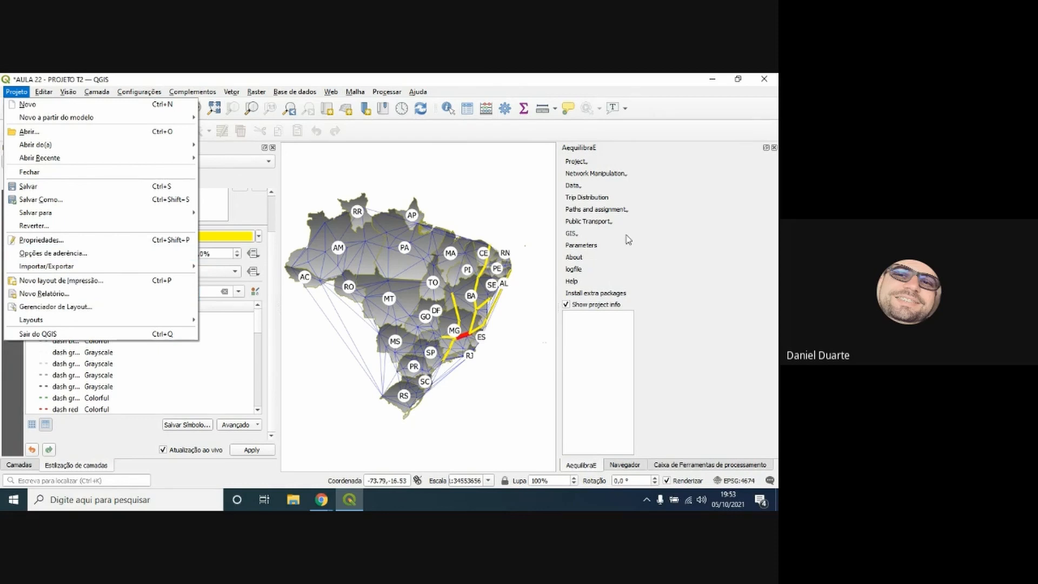
pyautogui.click(625, 466)
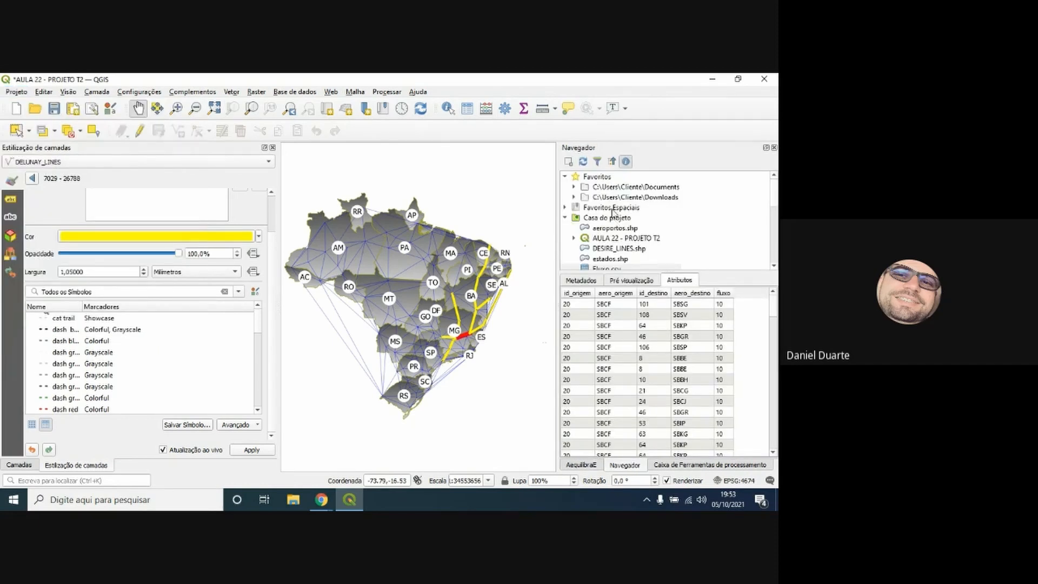
pyautogui.click(565, 218)
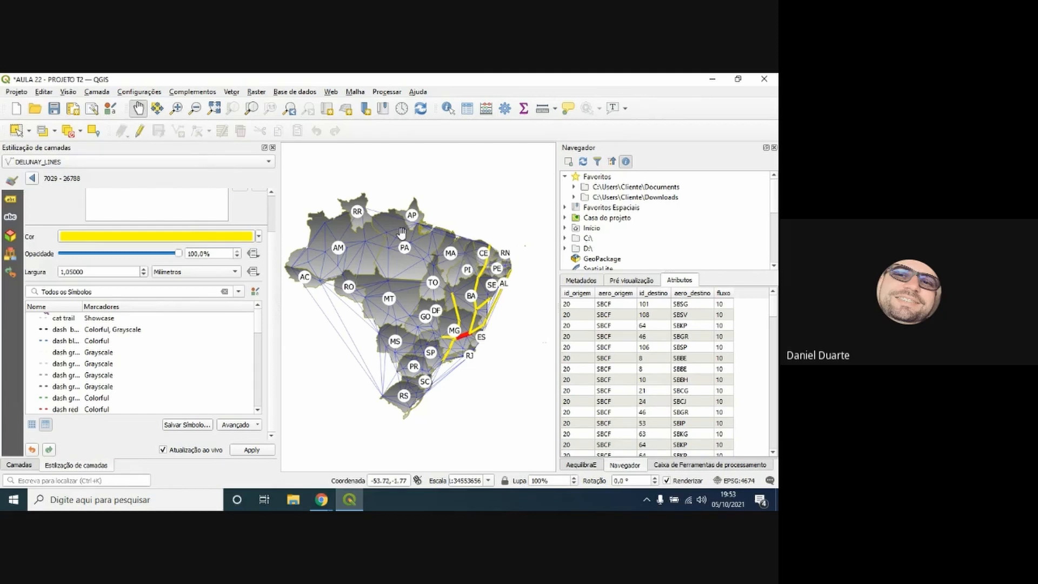
pyautogui.moveTo(518, 262); pyautogui.dragTo(529, 262)
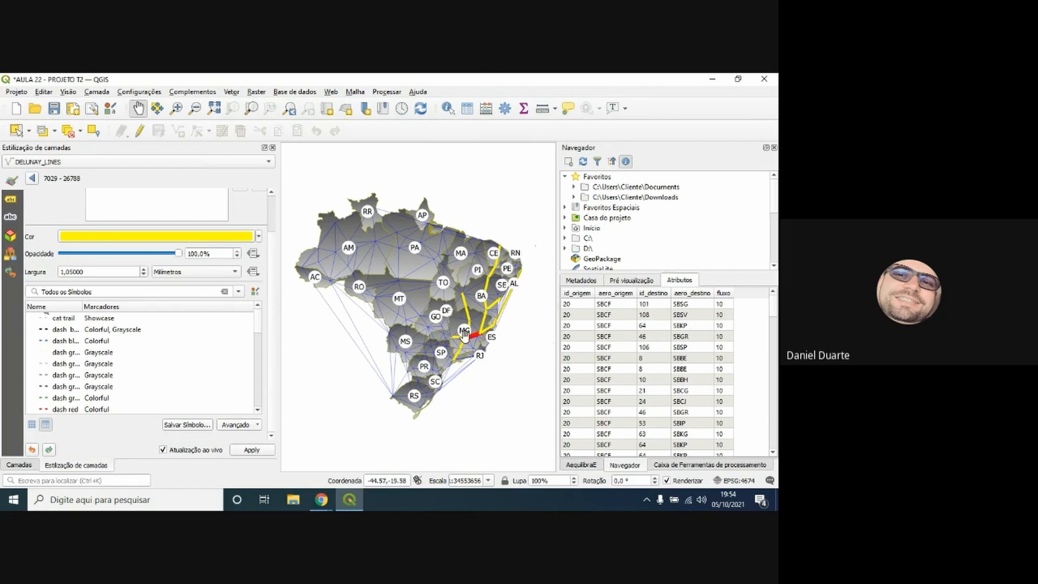
pyautogui.click(30, 179)
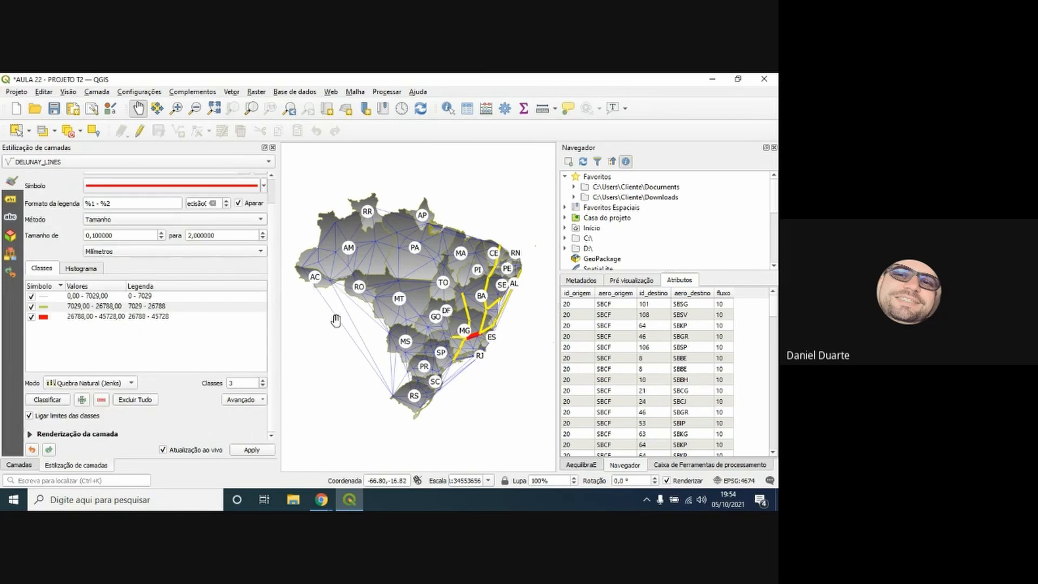
pyautogui.scroll(1, 170, 322)
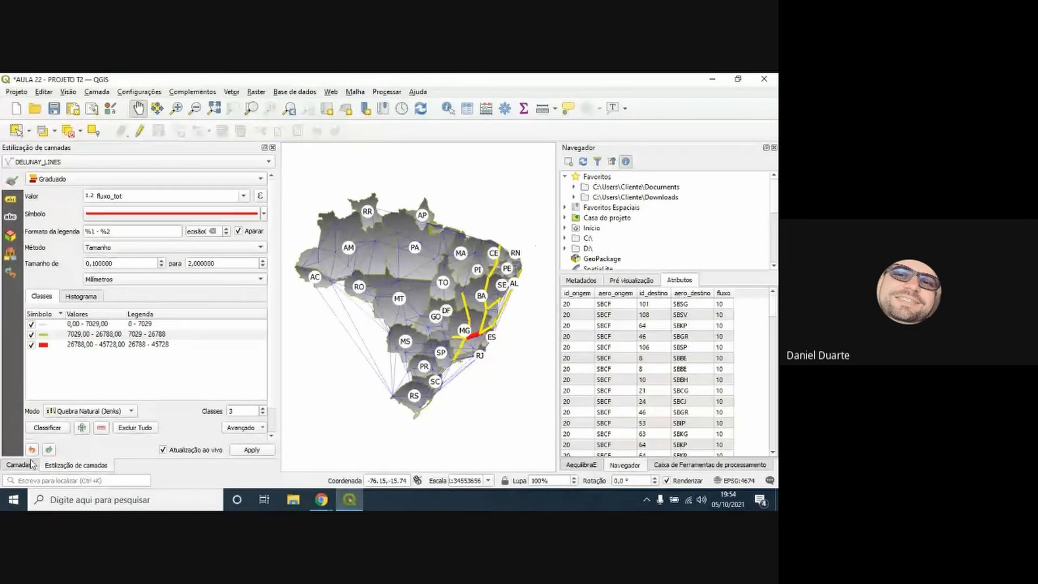
pyautogui.click(582, 466)
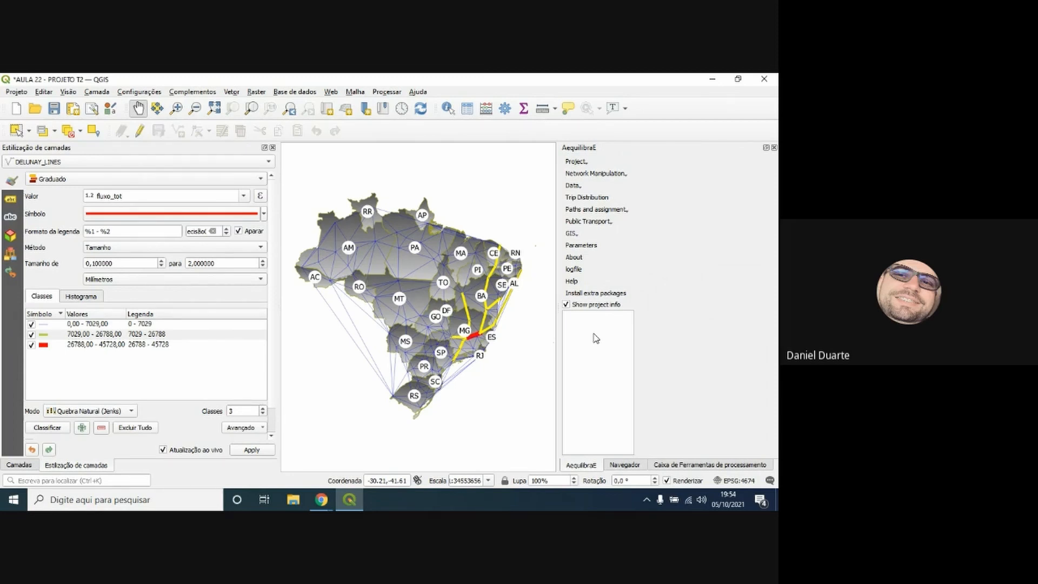
# Show the DESIRE_LINES layer with its flow classes expanded in the layer list, and hide DELUNAY_LINES
pyautogui.click(22, 465)
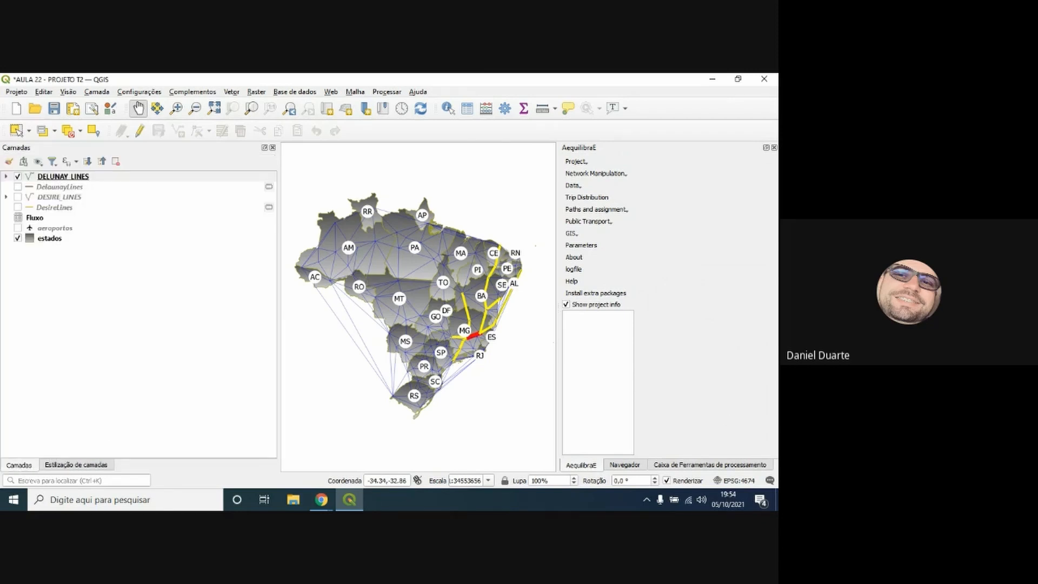
pyautogui.hotkey('alt', 'Tab')
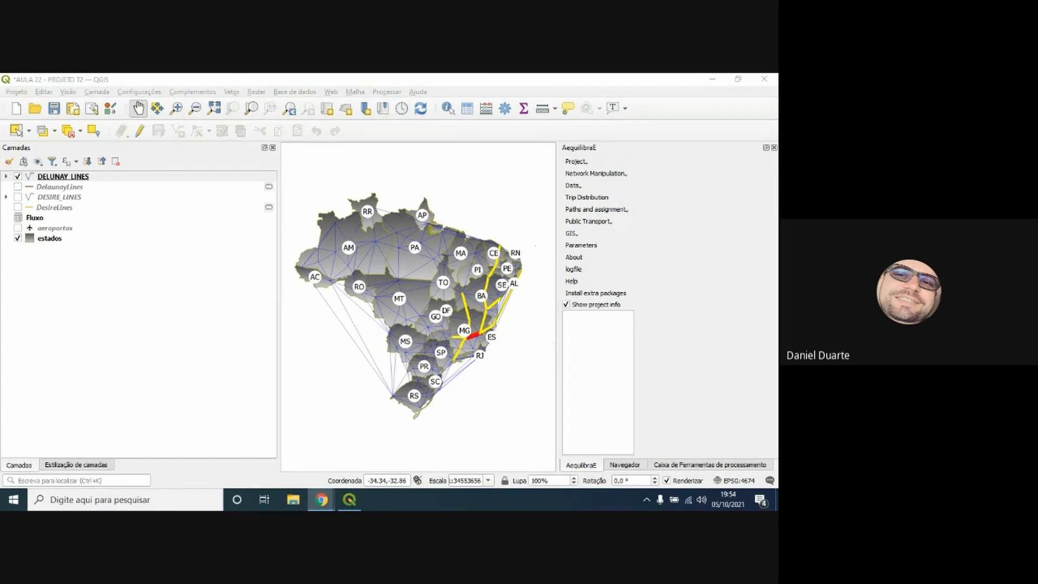
pyautogui.click(18, 197)
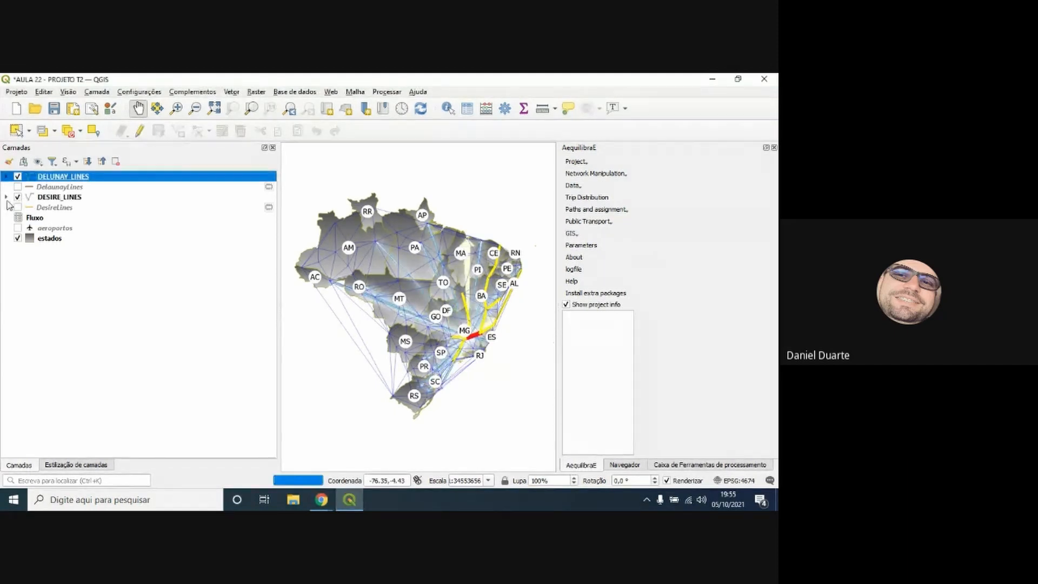
pyautogui.click(6, 198)
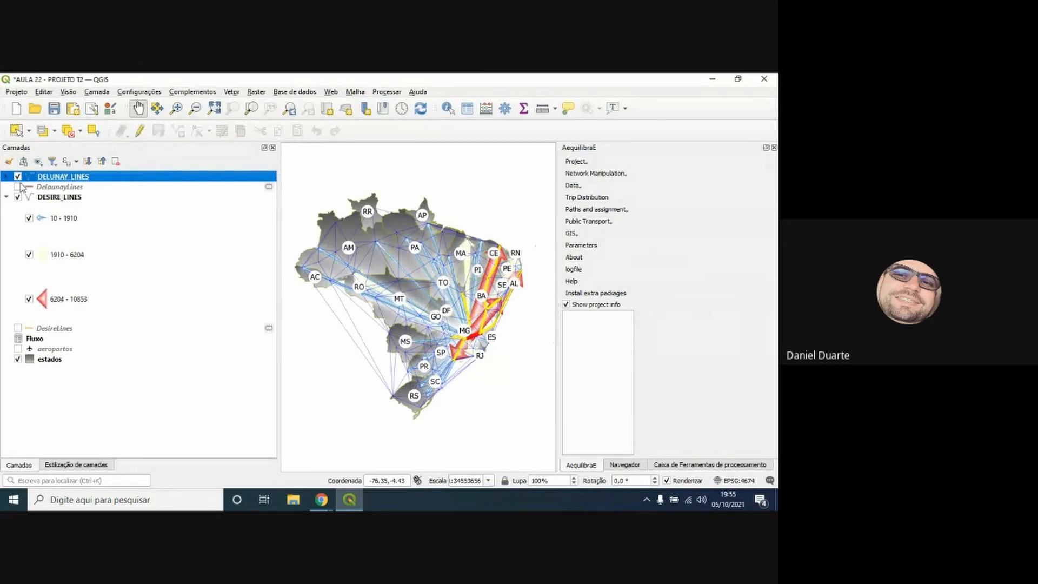
pyautogui.click(18, 176)
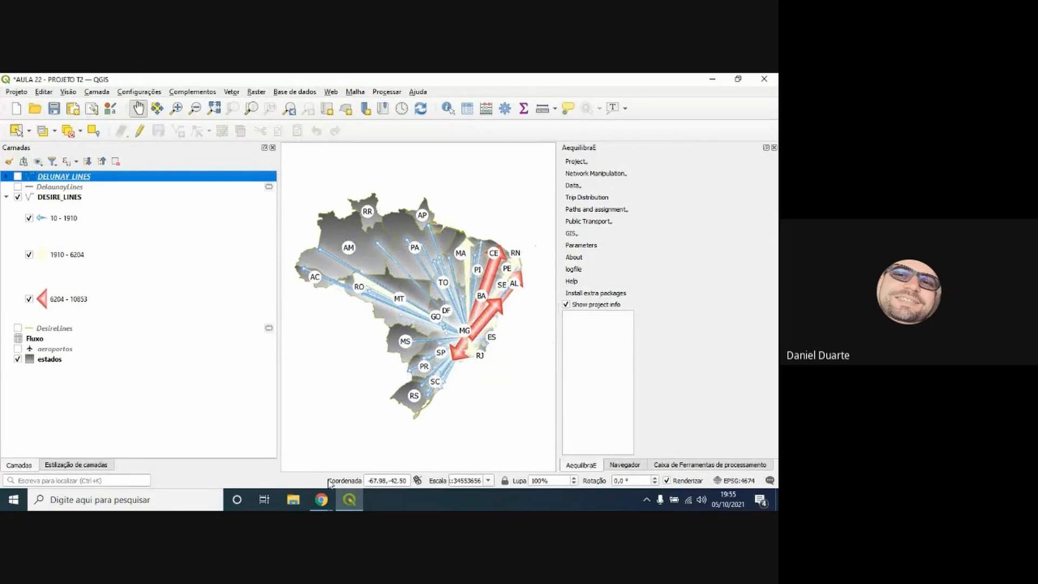
pyautogui.moveTo(325, 500)
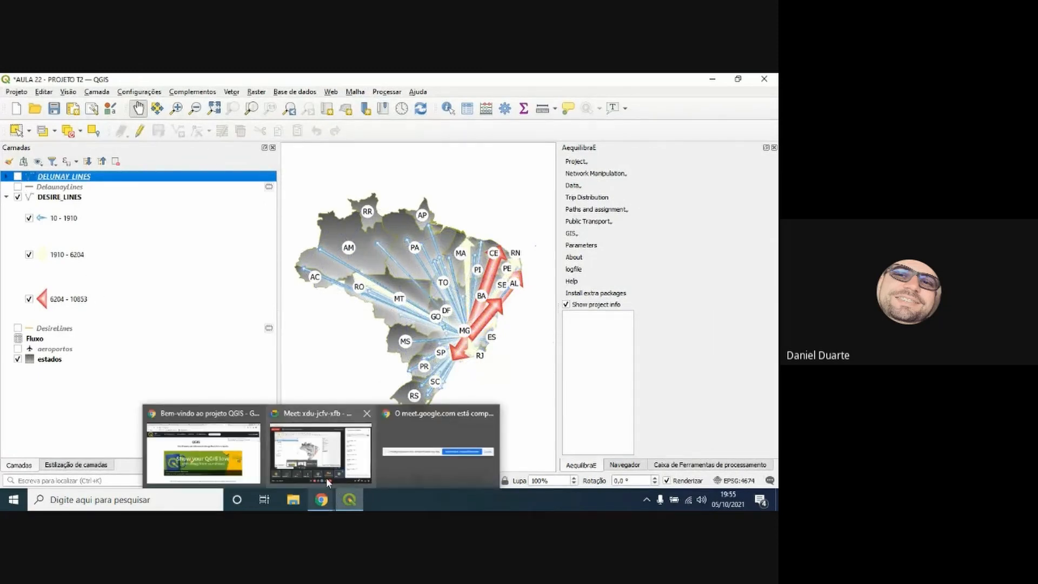
pyautogui.moveTo(343, 445)
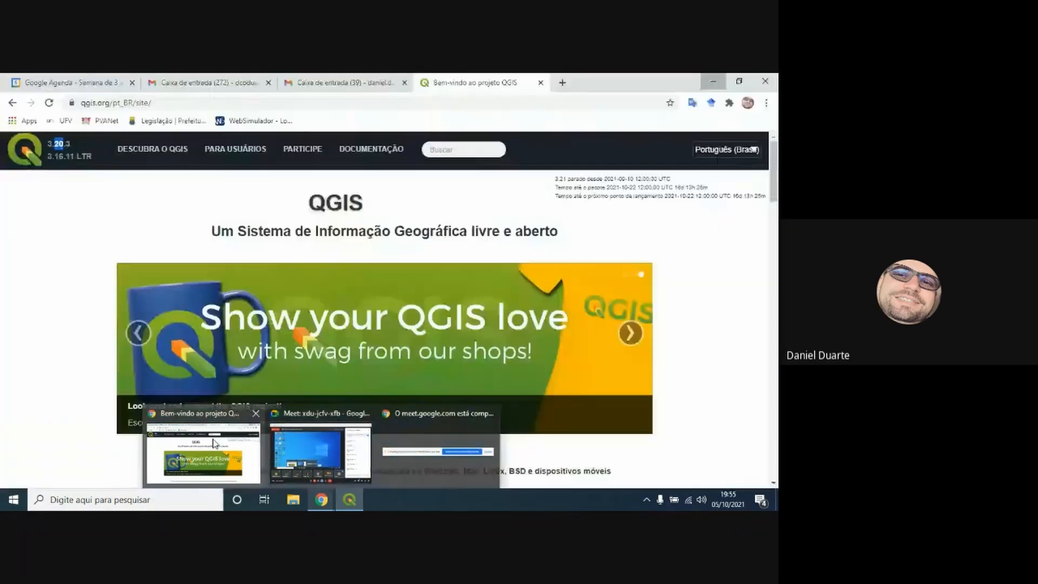
pyautogui.click(203, 454)
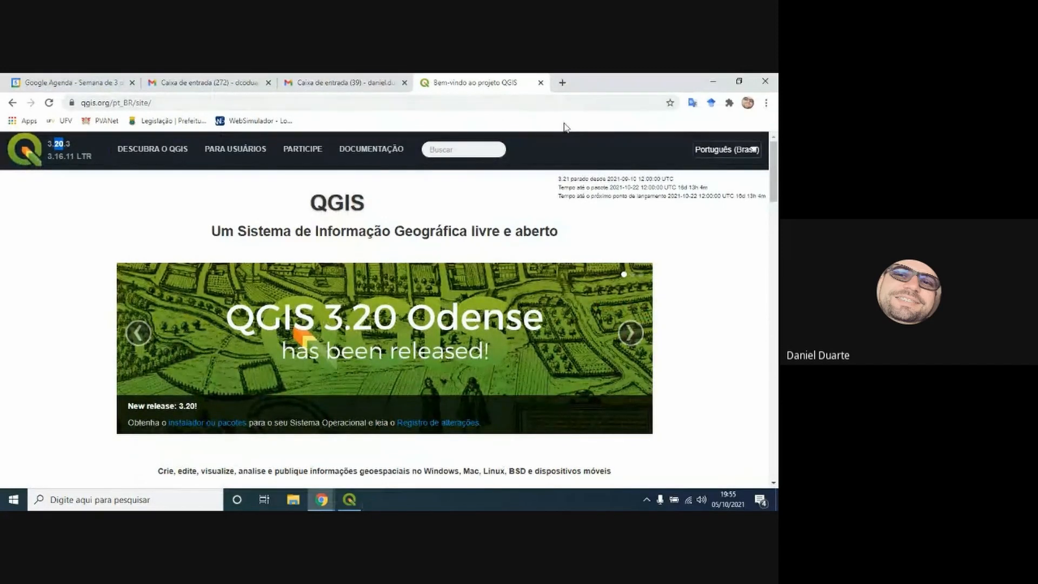
pyautogui.click(563, 82)
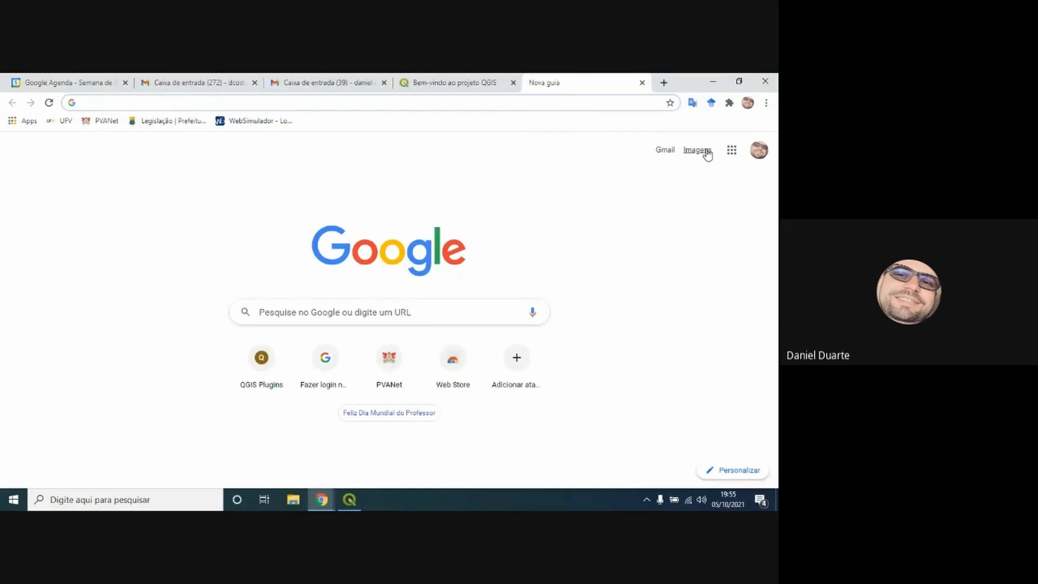
pyautogui.click(713, 81)
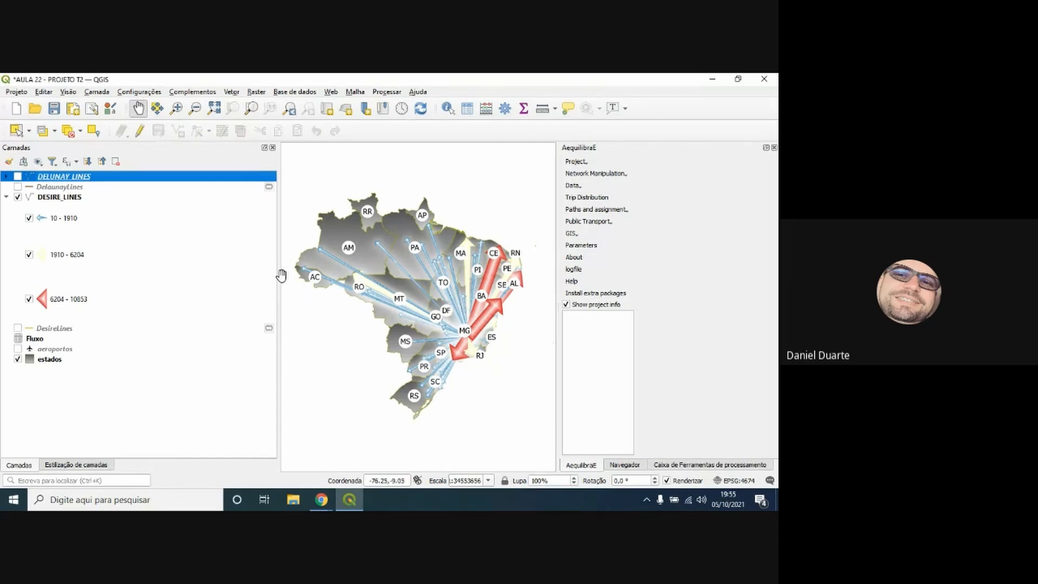
# Narrow the layer list area to give the map canvas more width
pyautogui.moveTo(280, 277); pyautogui.dragTo(177, 274)
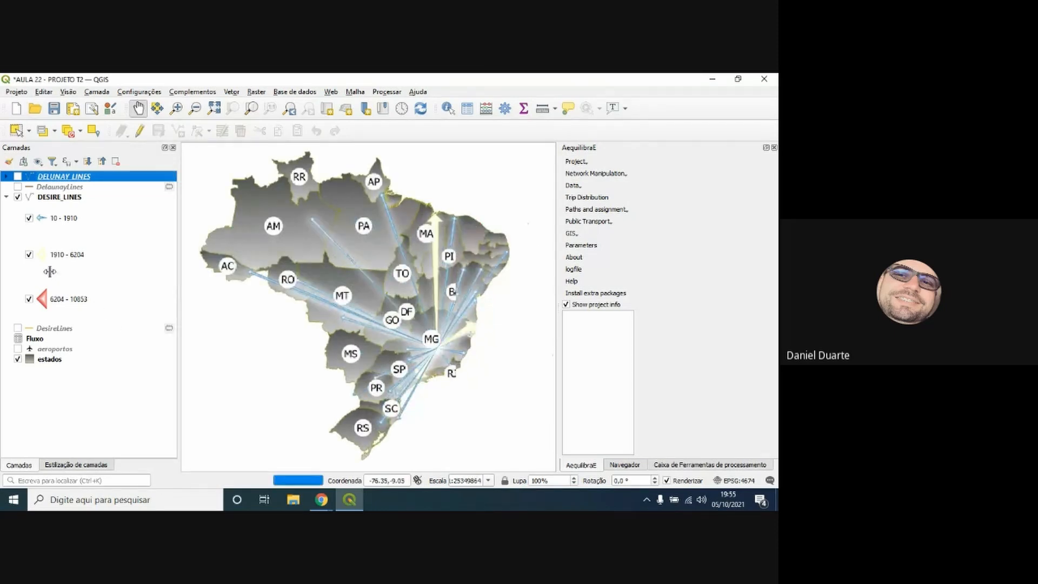
pyautogui.moveTo(179, 261); pyautogui.dragTo(118, 259)
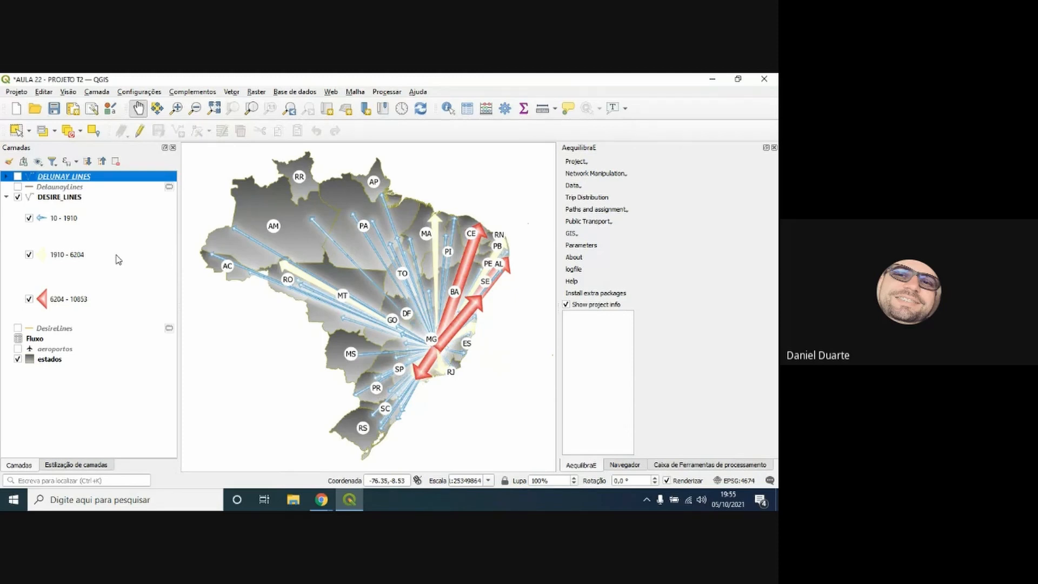